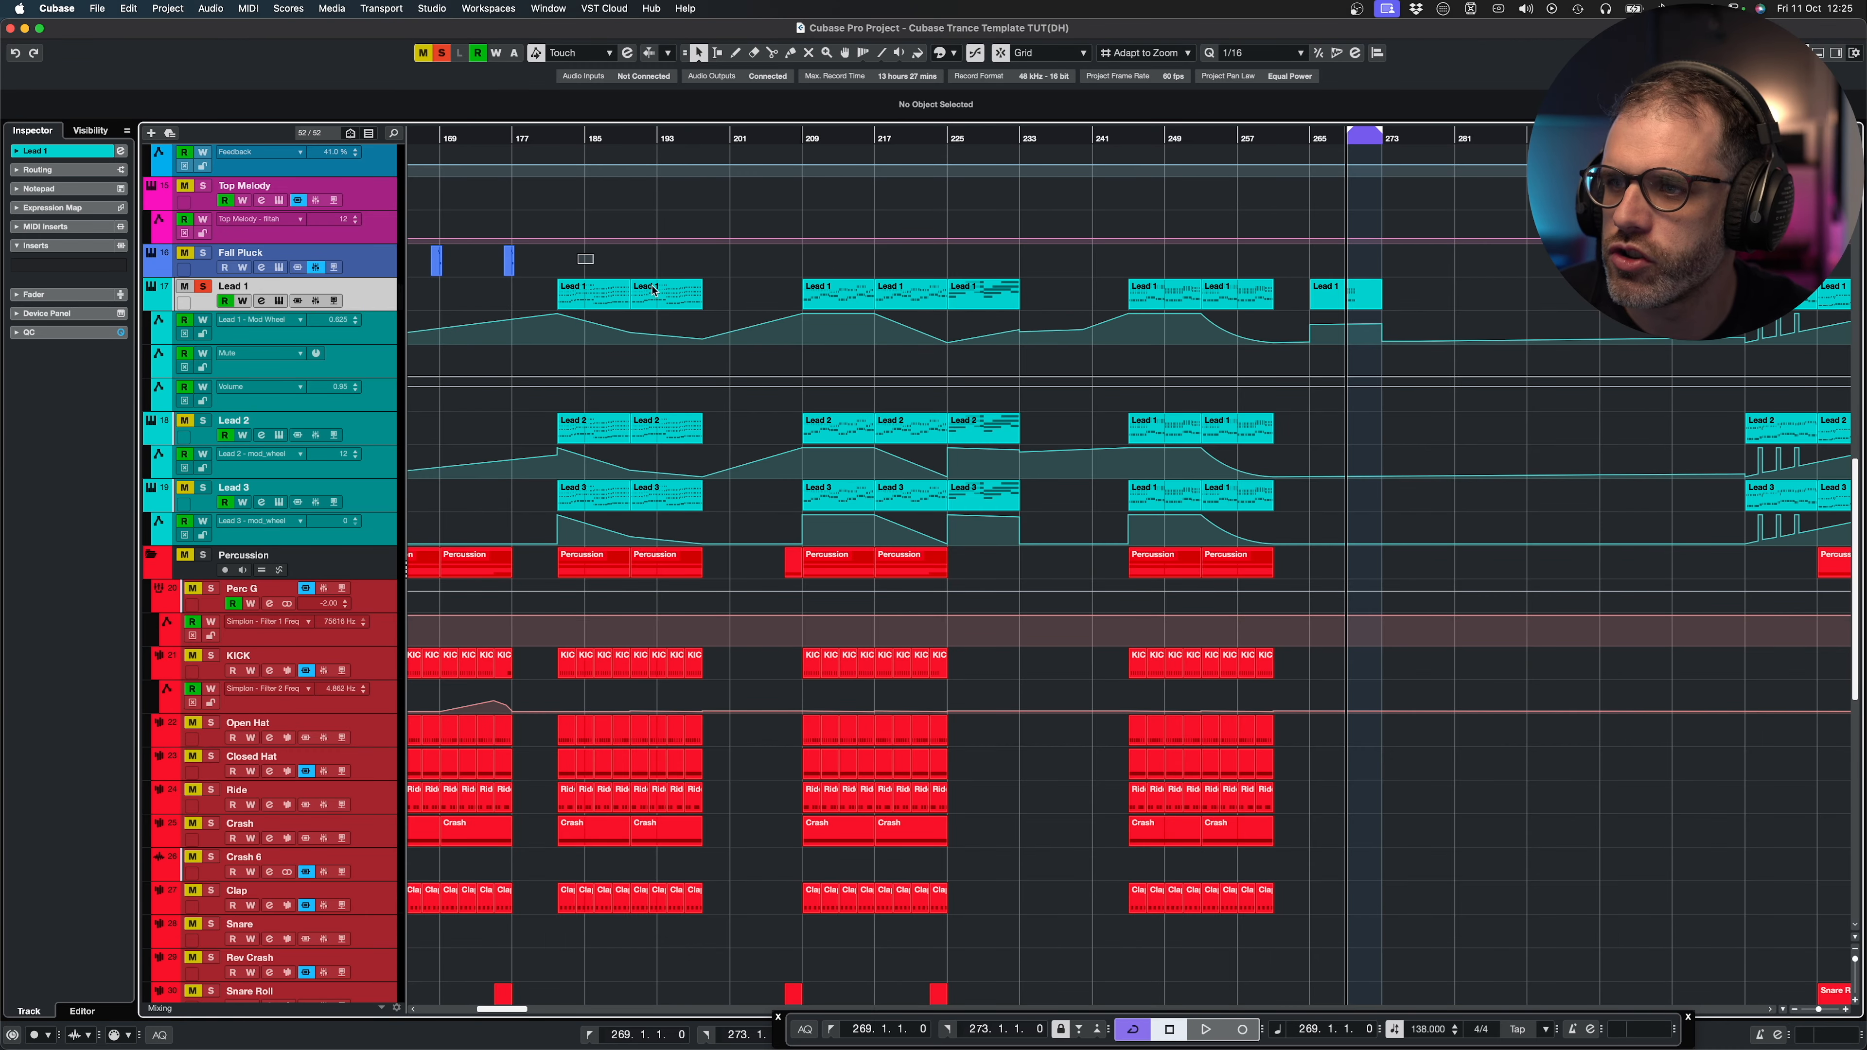
Examine the existing Lead 1 parts and the Uplifting Lead 16 patch in the track's synth, and close the synth.
left_click_drag(652, 289, 925, 317)
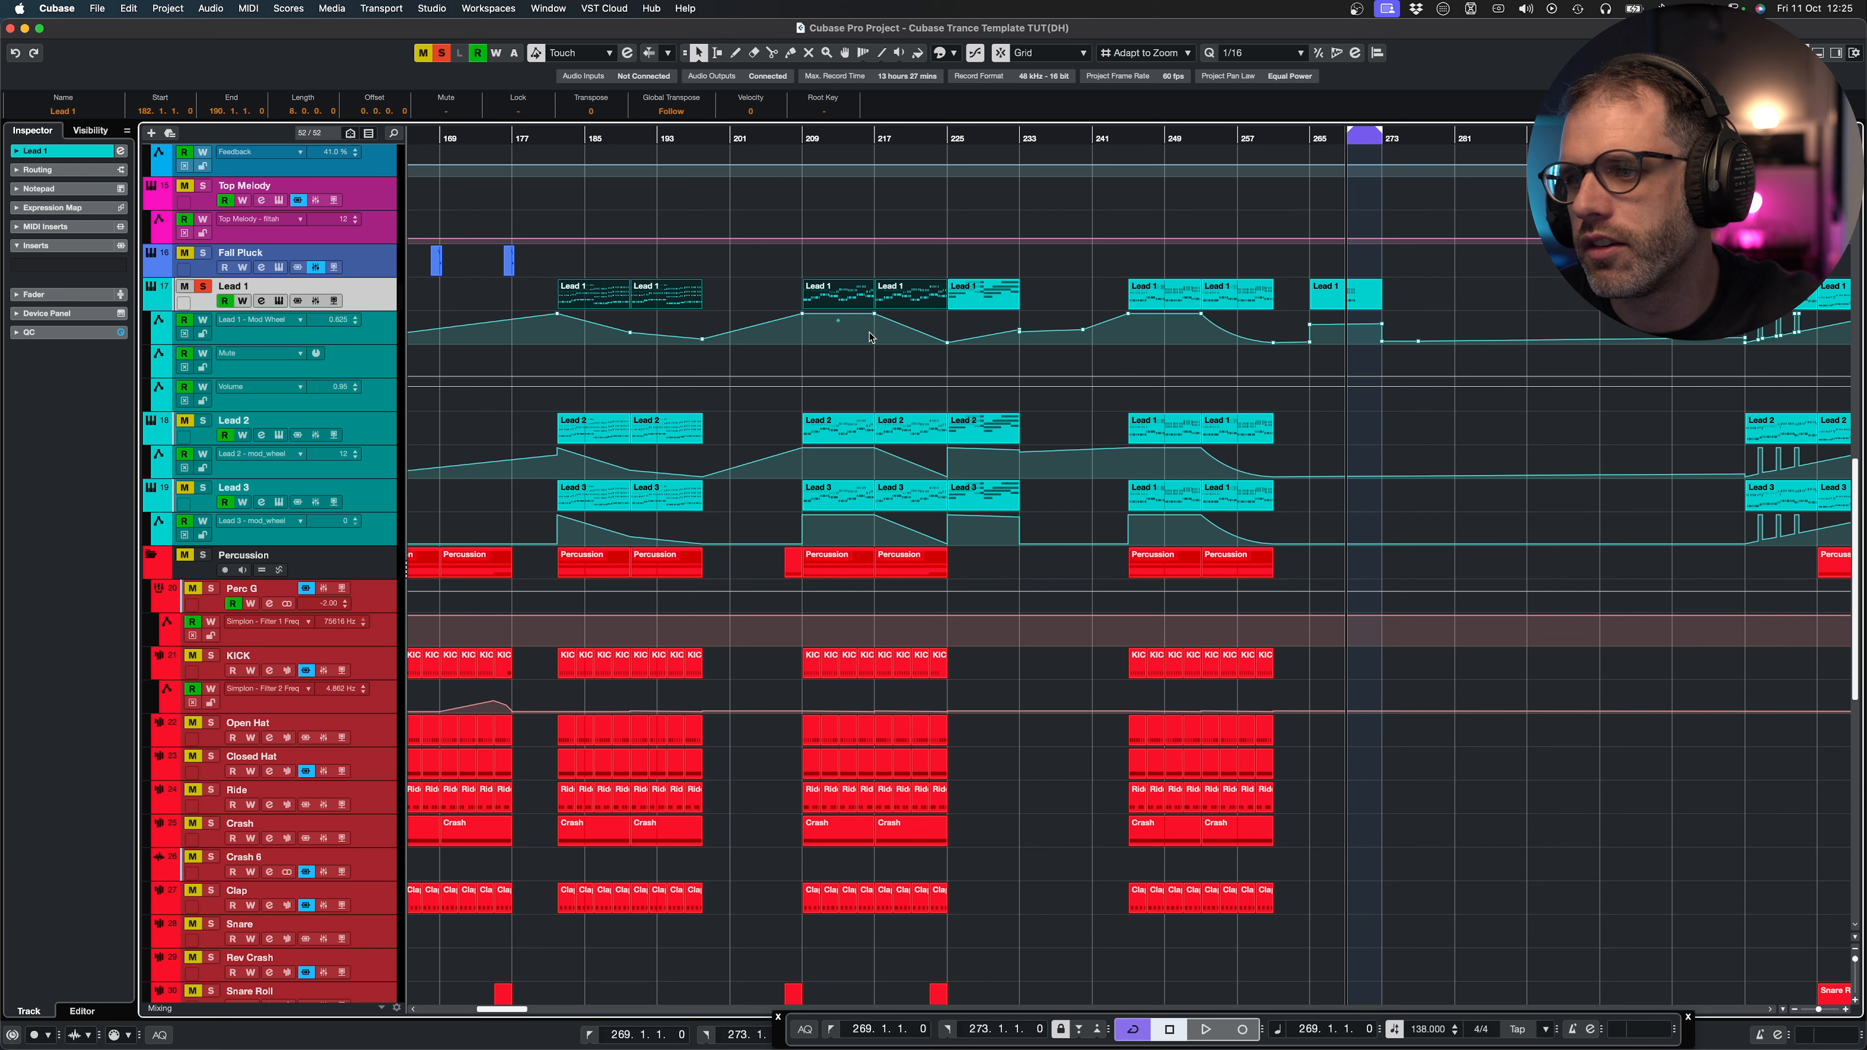
left_click(1032, 311)
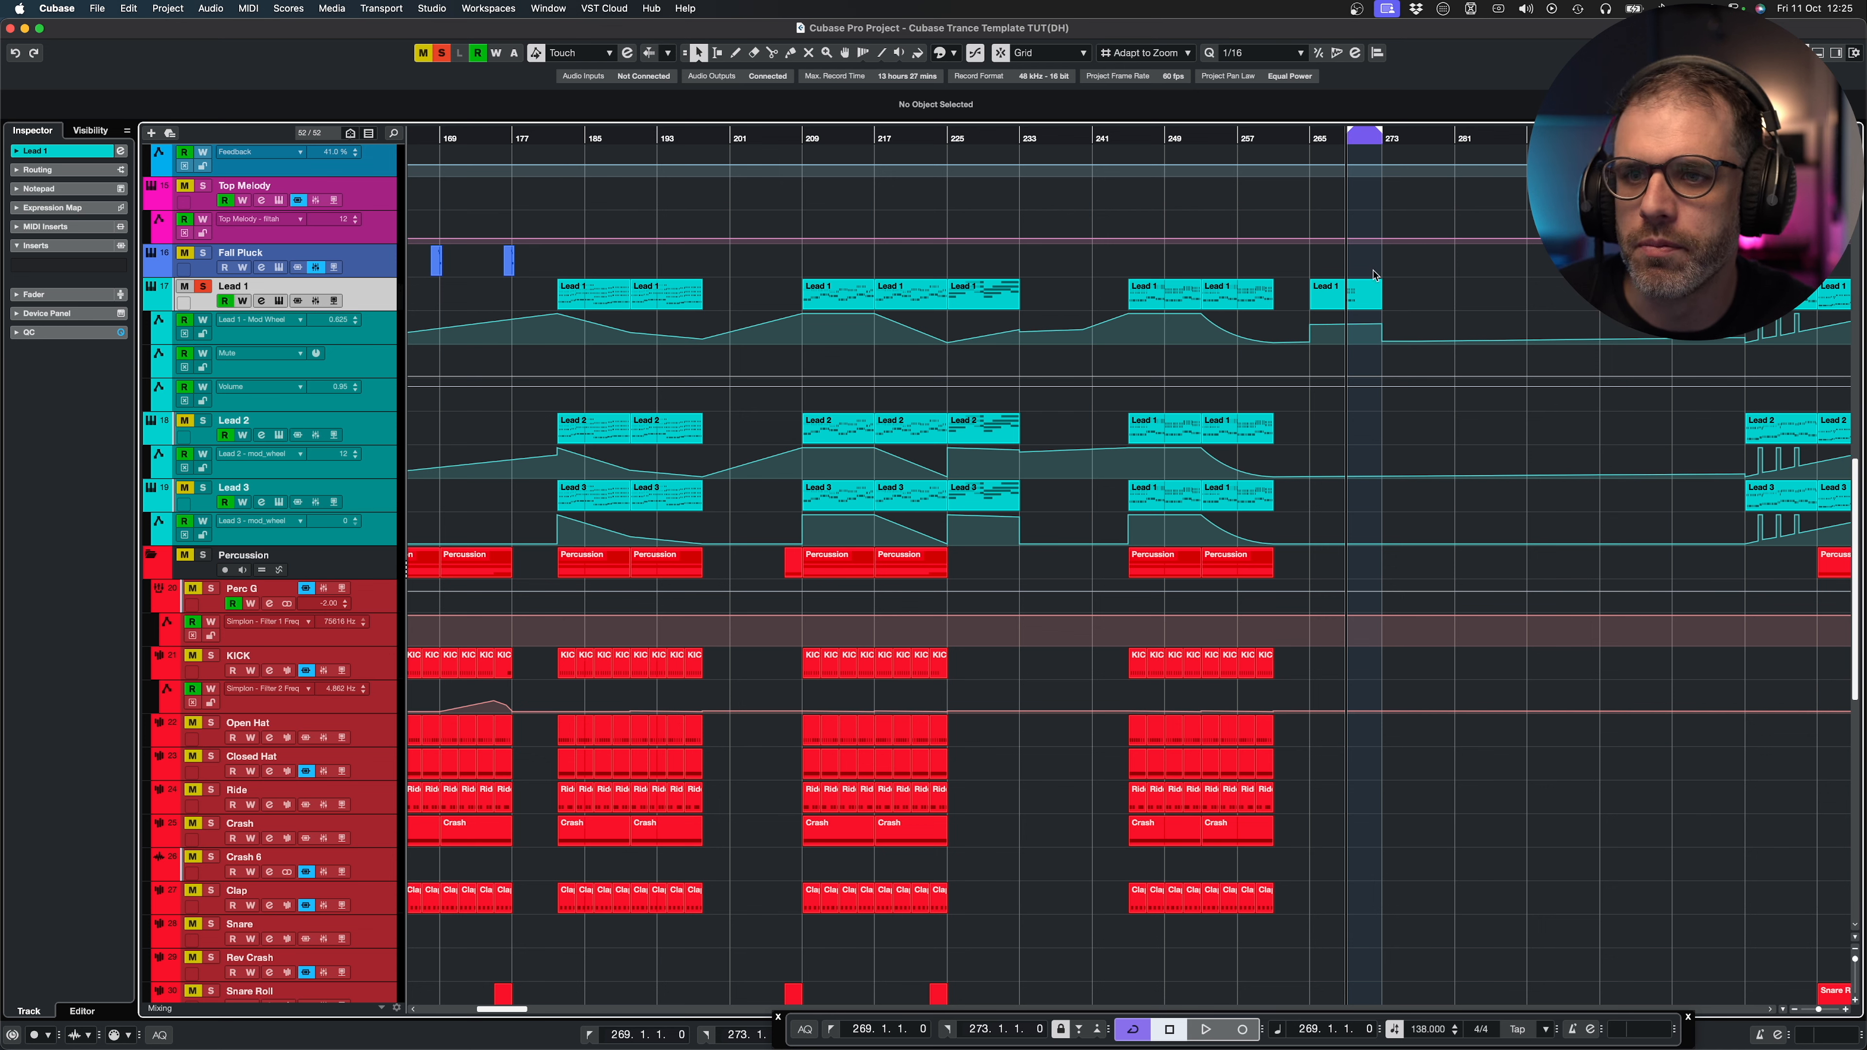
left_click(283, 301)
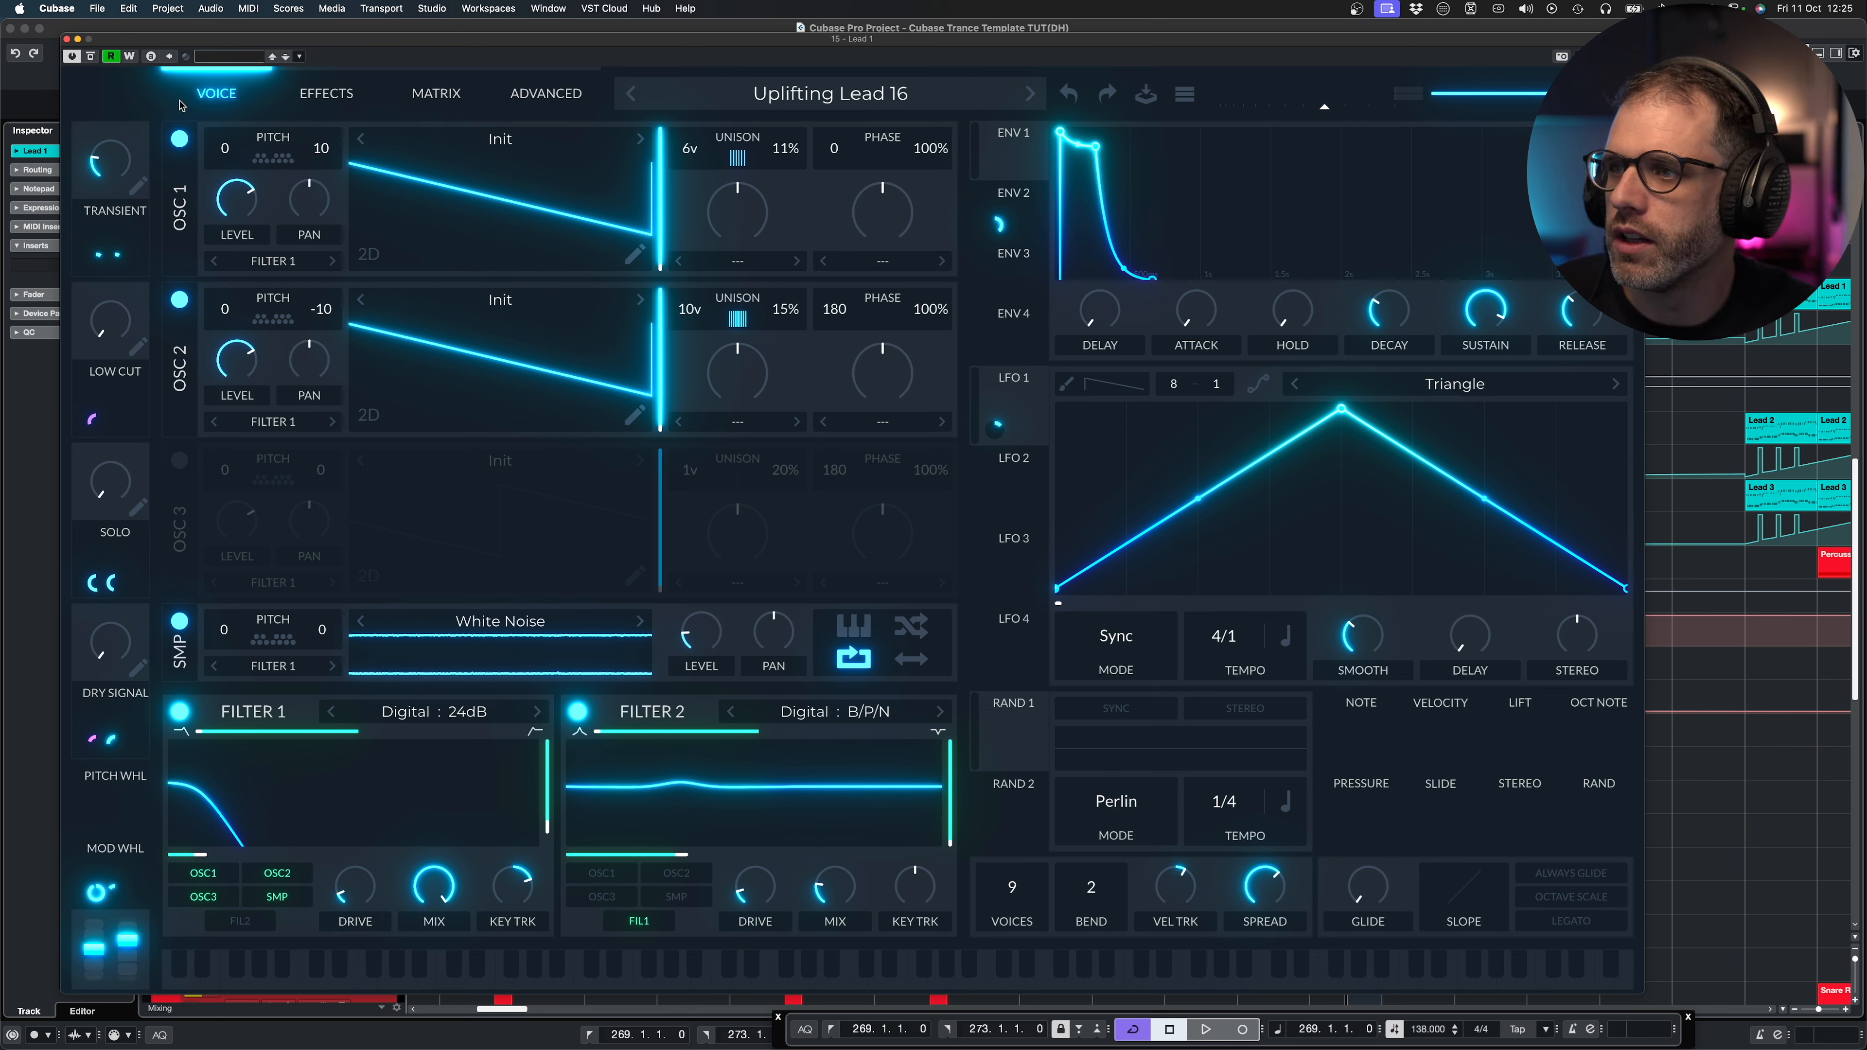
left_click(67, 38)
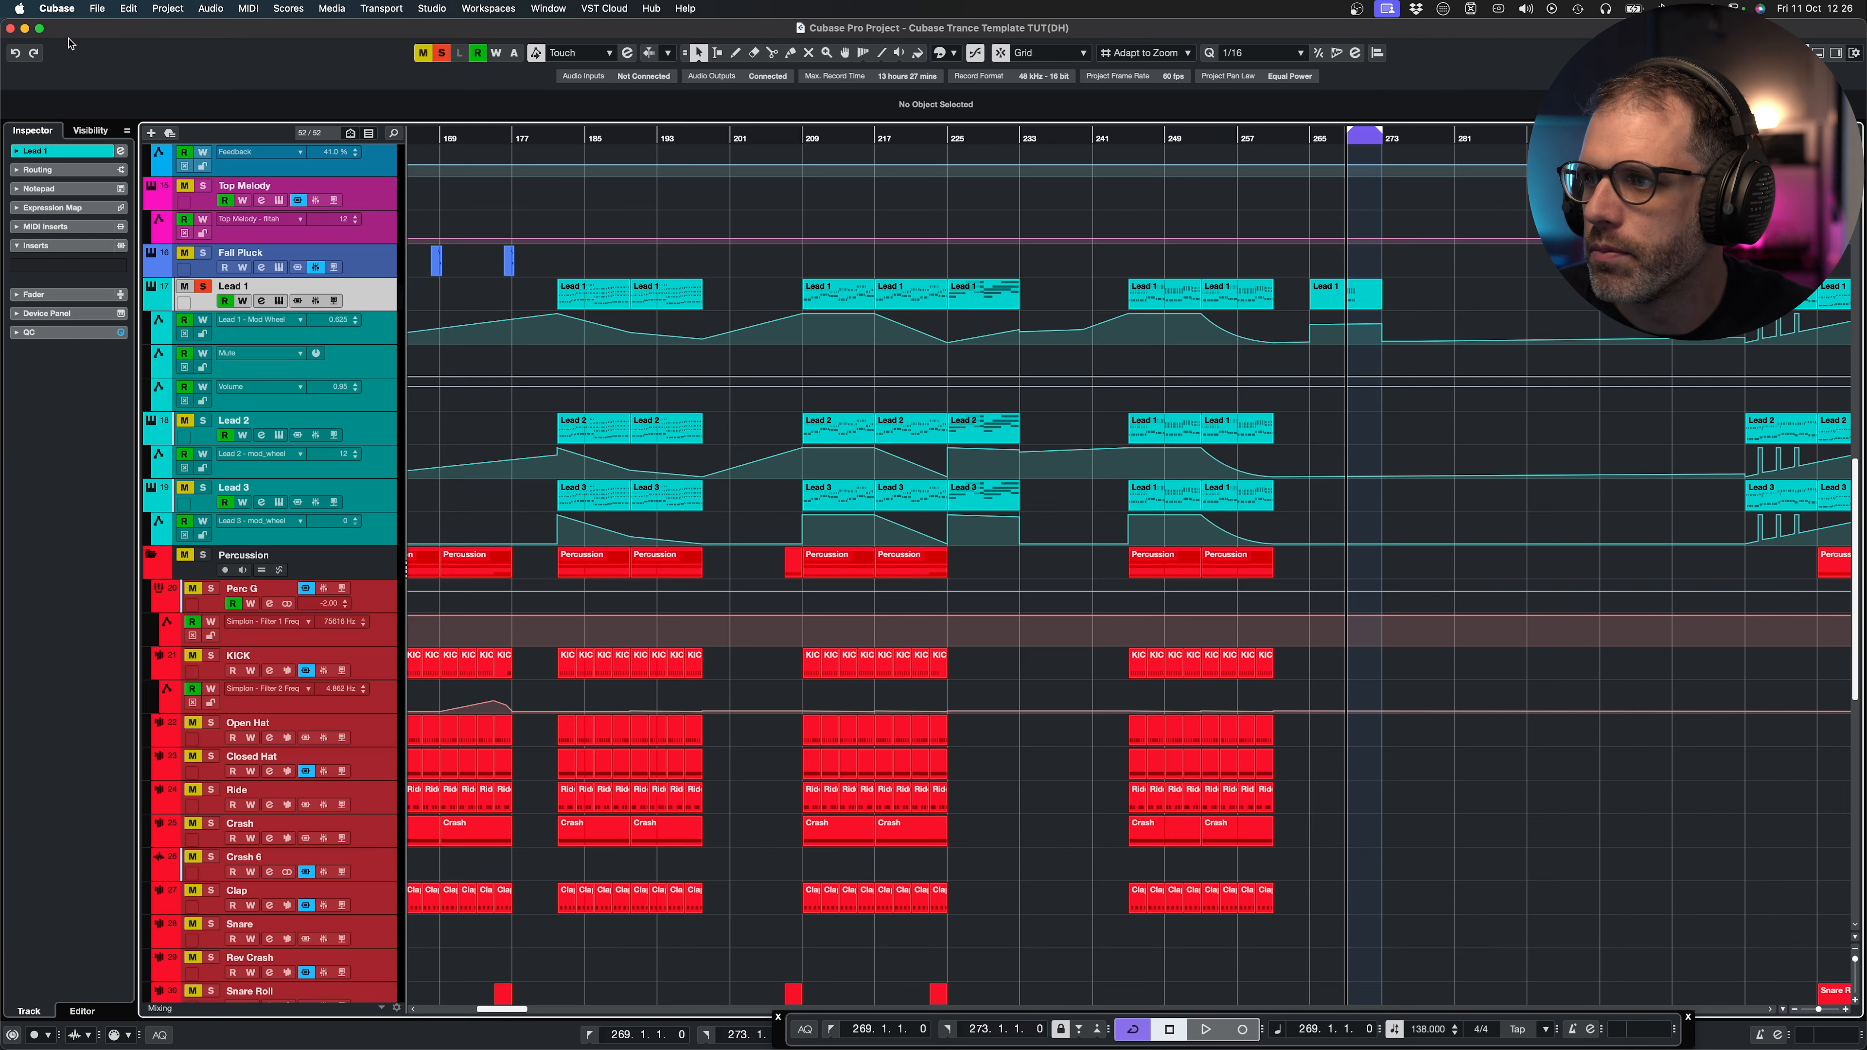
Open the Lead 1 part at bar 269 for note editing and delete all its C4 notes.
double_click(1341, 289)
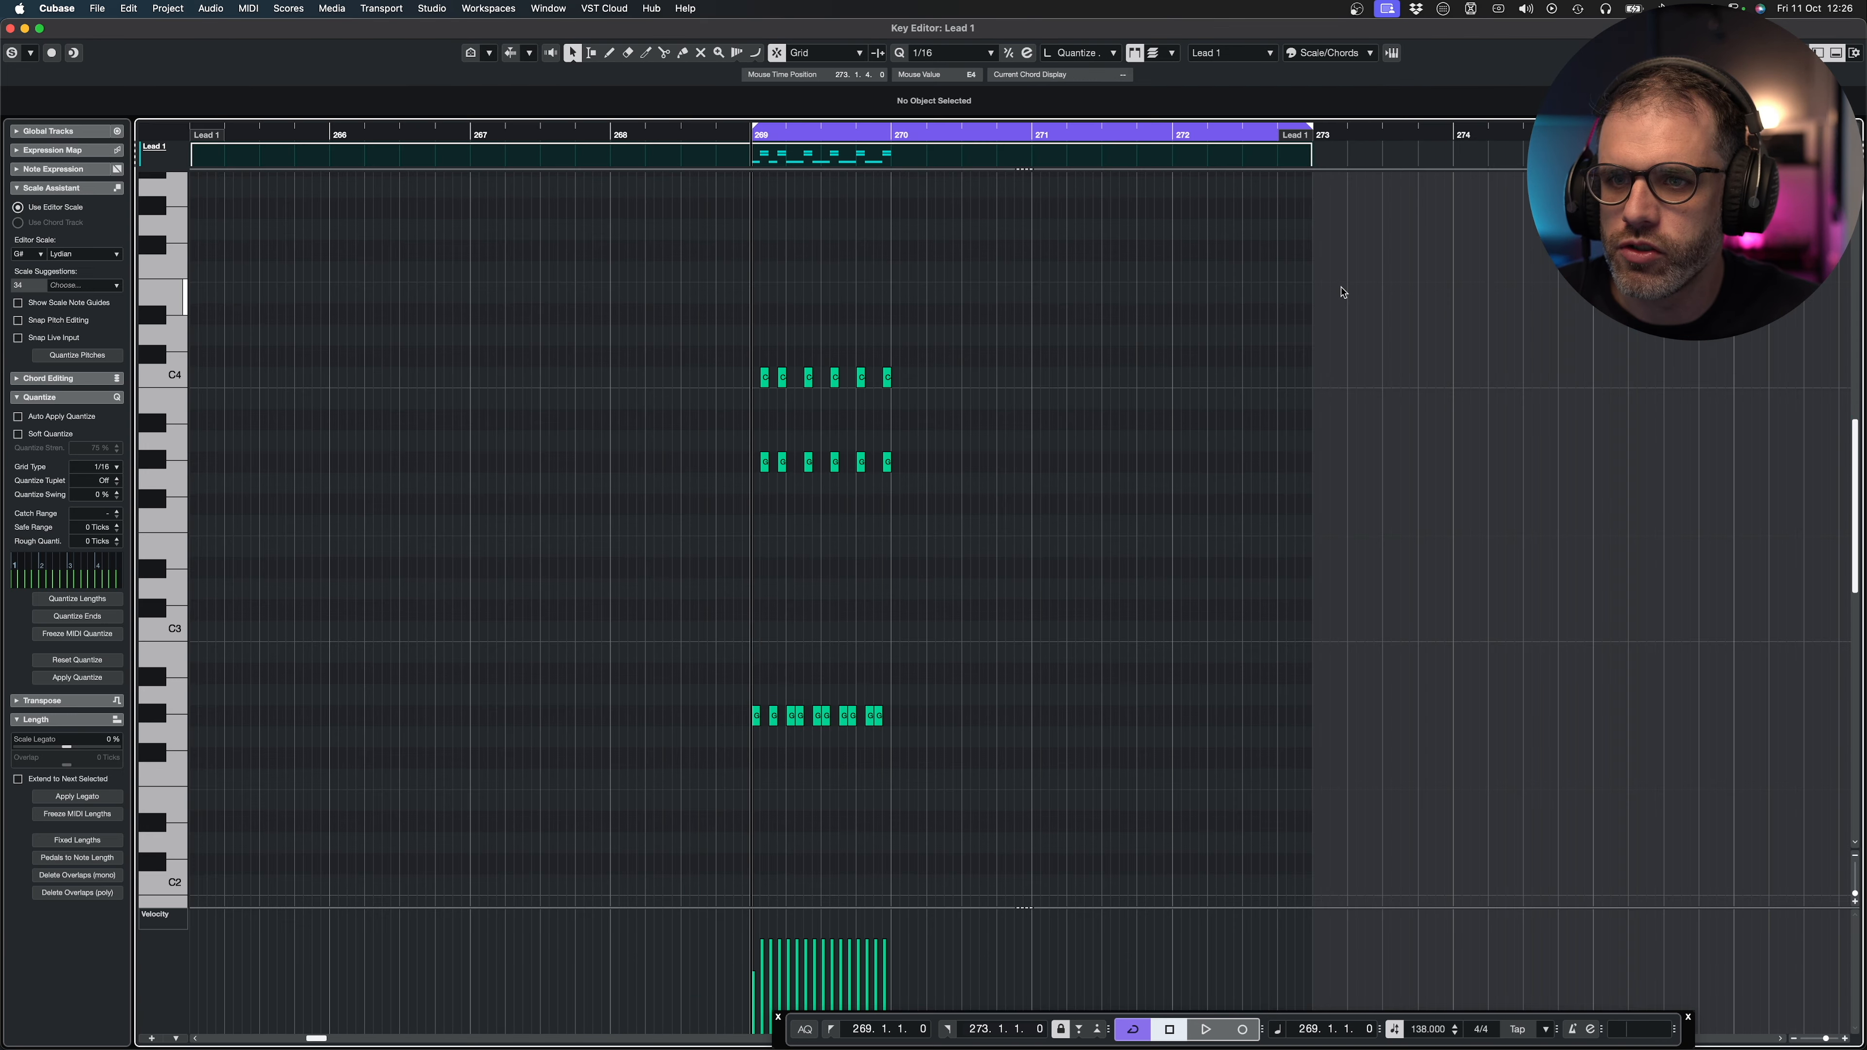
left_click_drag(1026, 342, 721, 771)
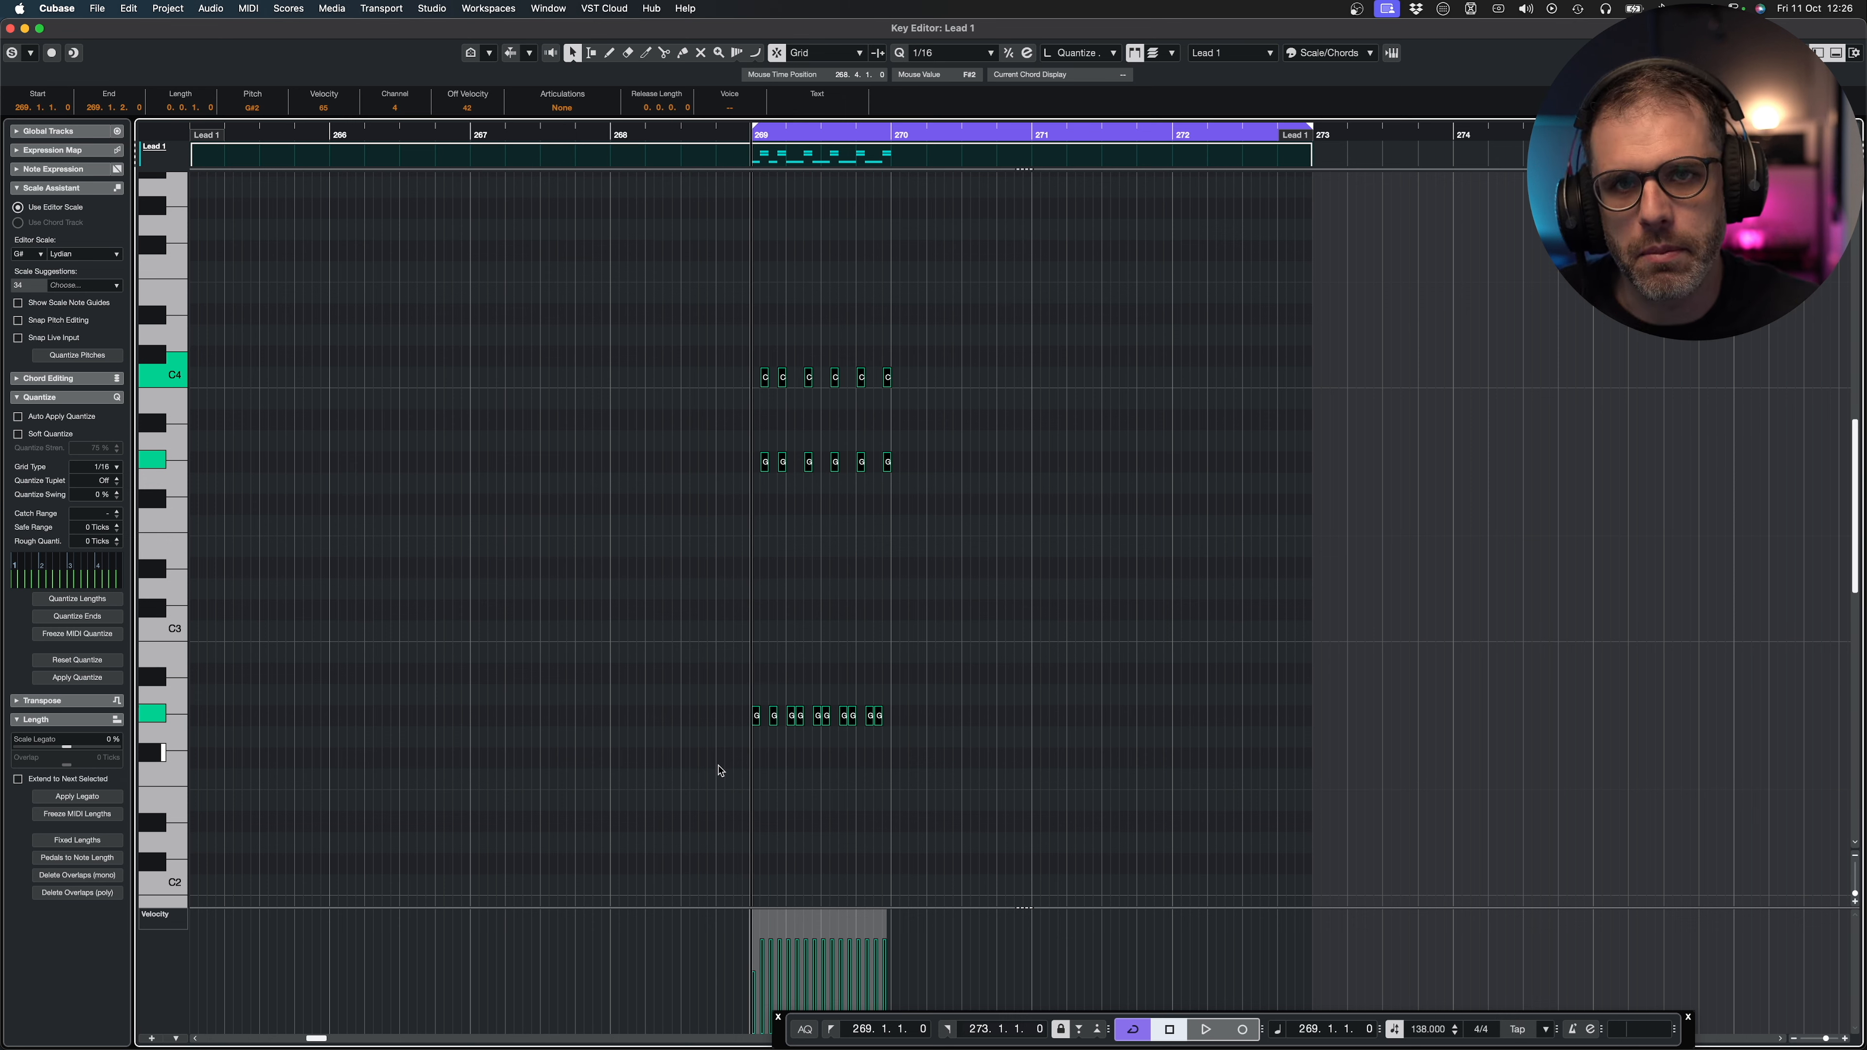
key("h")
key("h")
key("h")
key("h")
key("h")
key("h")
key("h")
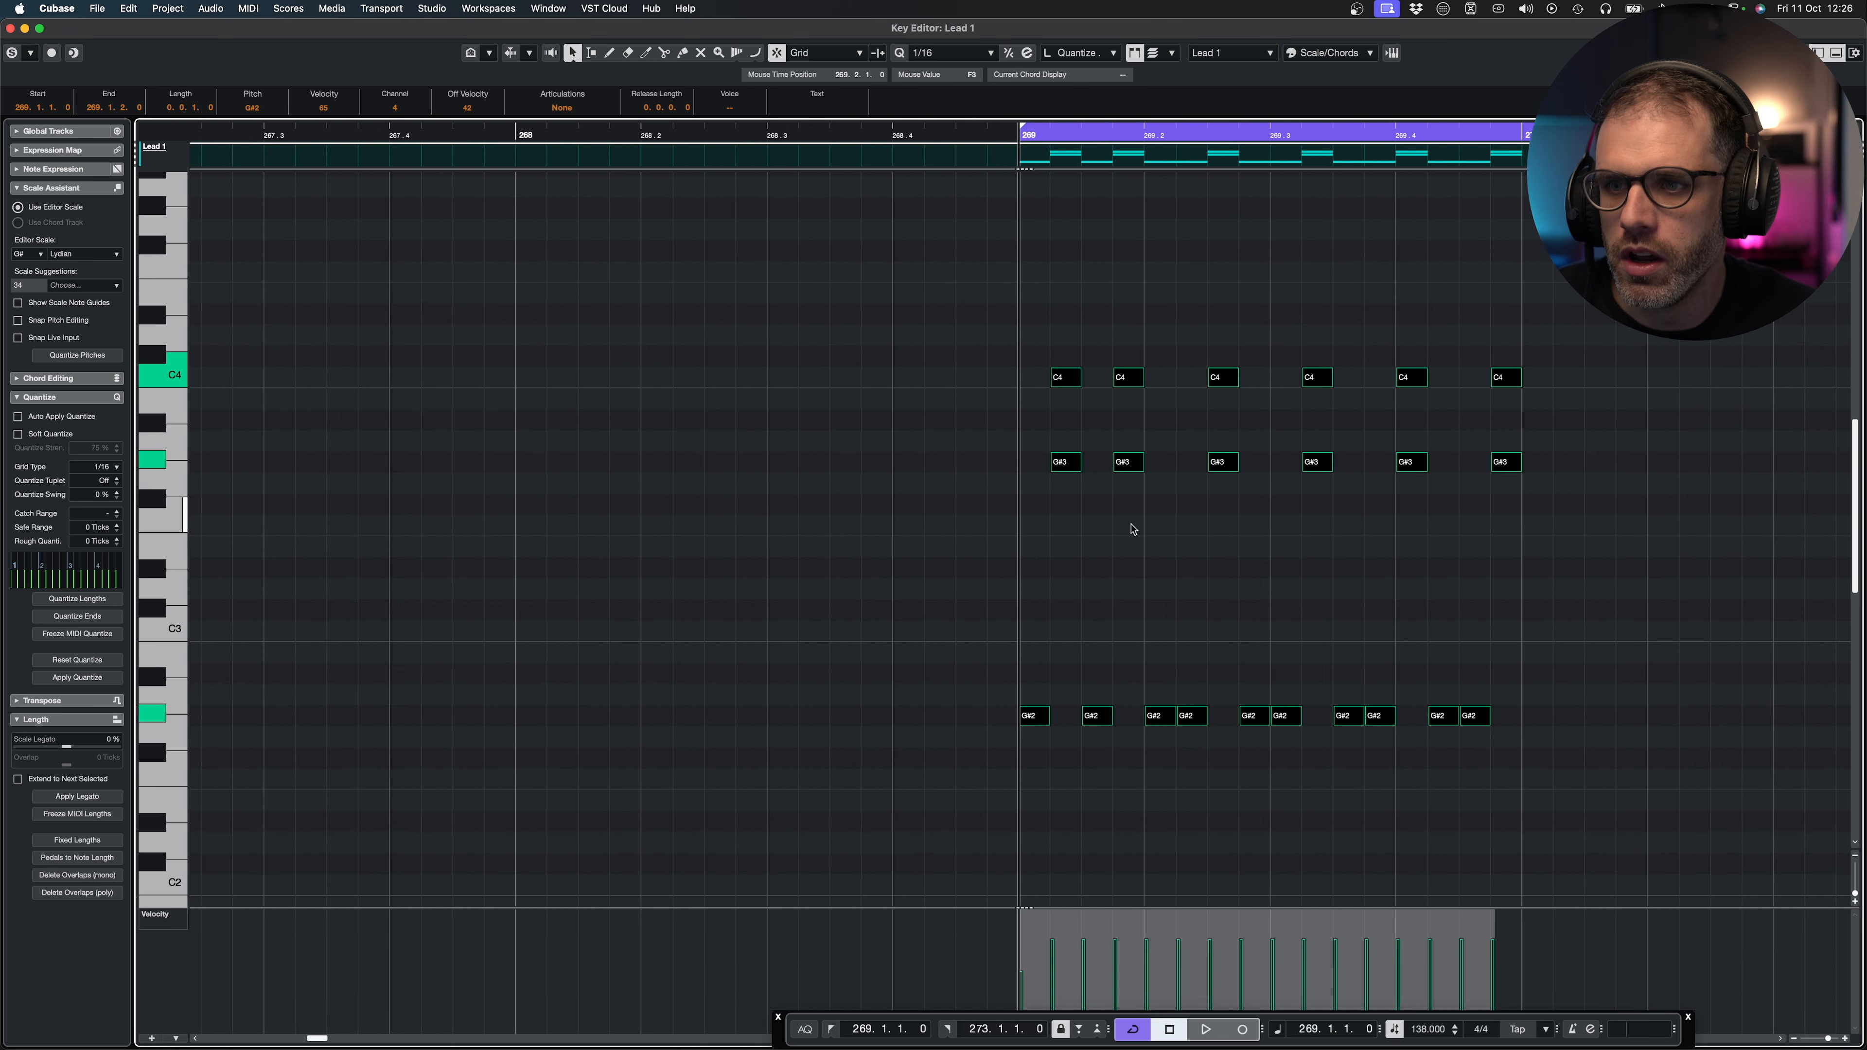
left_click_drag(985, 346, 1646, 397)
key("Delete")
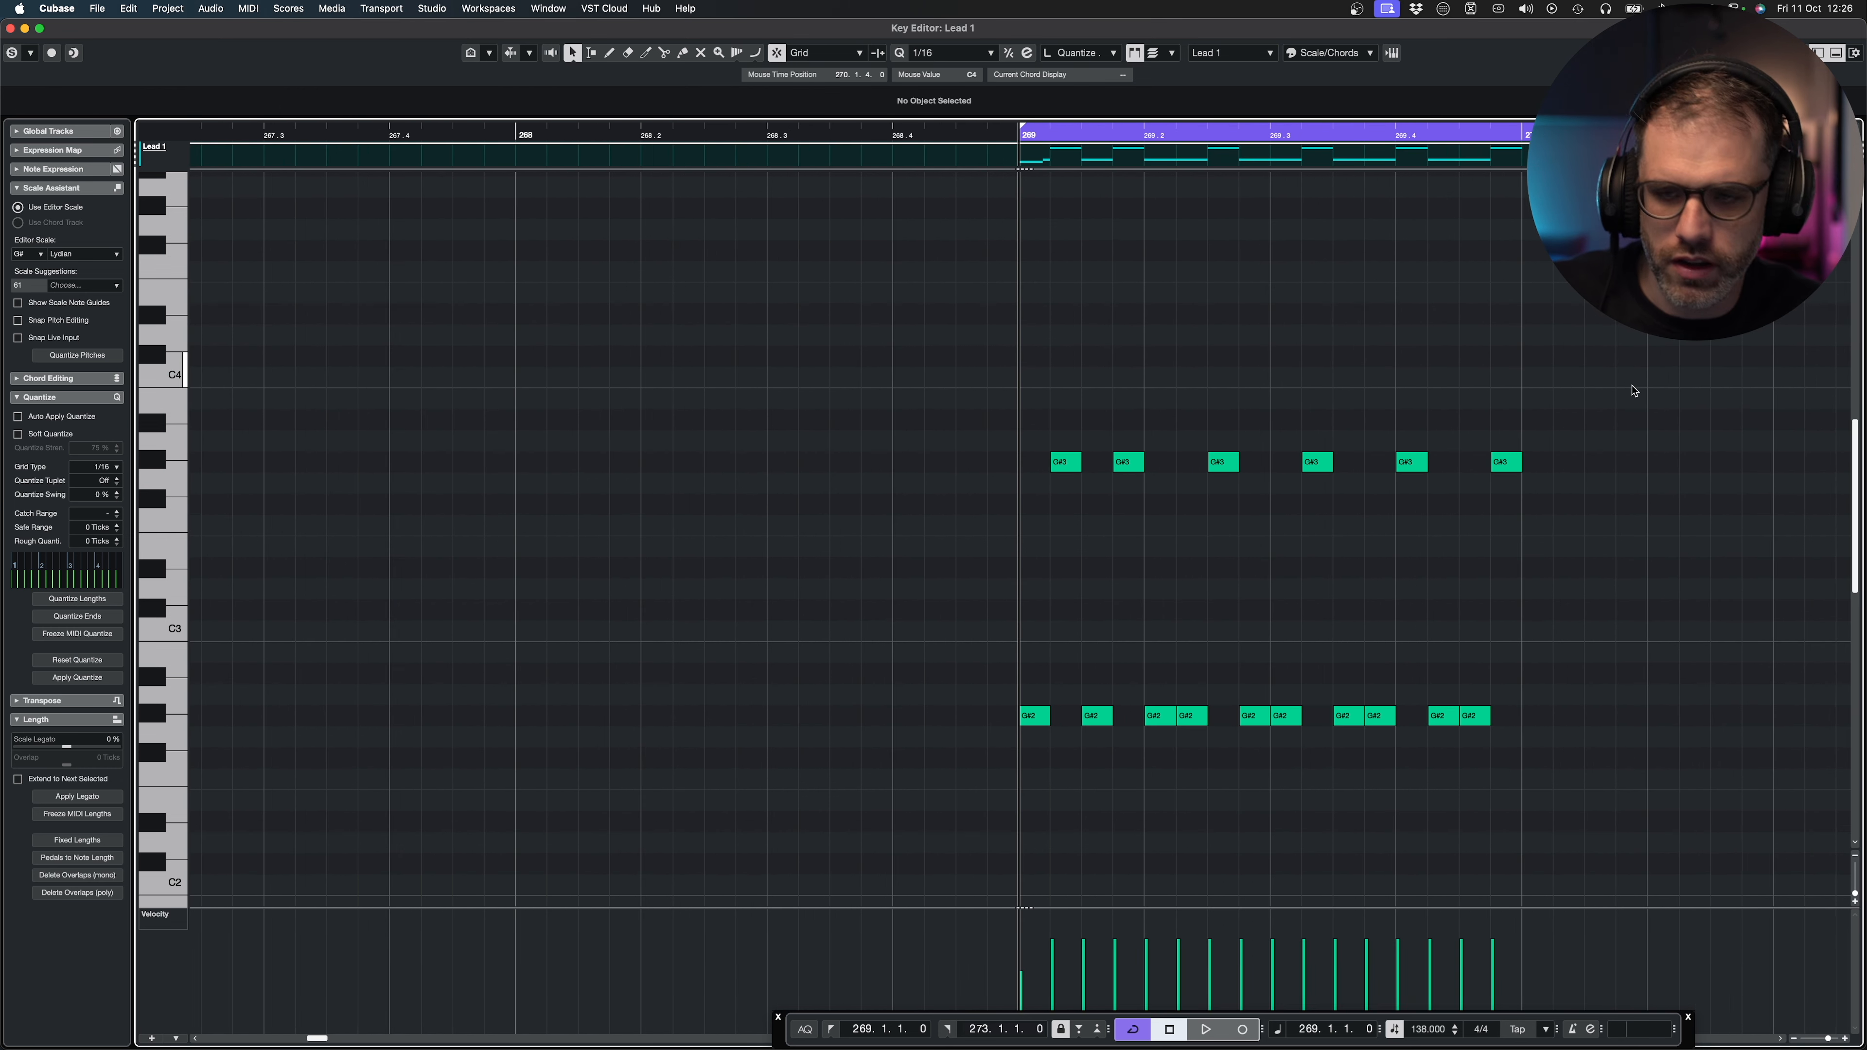
Select the lower G#2 notes of the bar 269 pattern and play the rhythm from the loop start.
scroll(1628, 488, "right", 2)
left_click_drag(826, 671, 1463, 761)
left_click_drag(1481, 392, 860, 524)
left_click_drag(745, 608, 1484, 769)
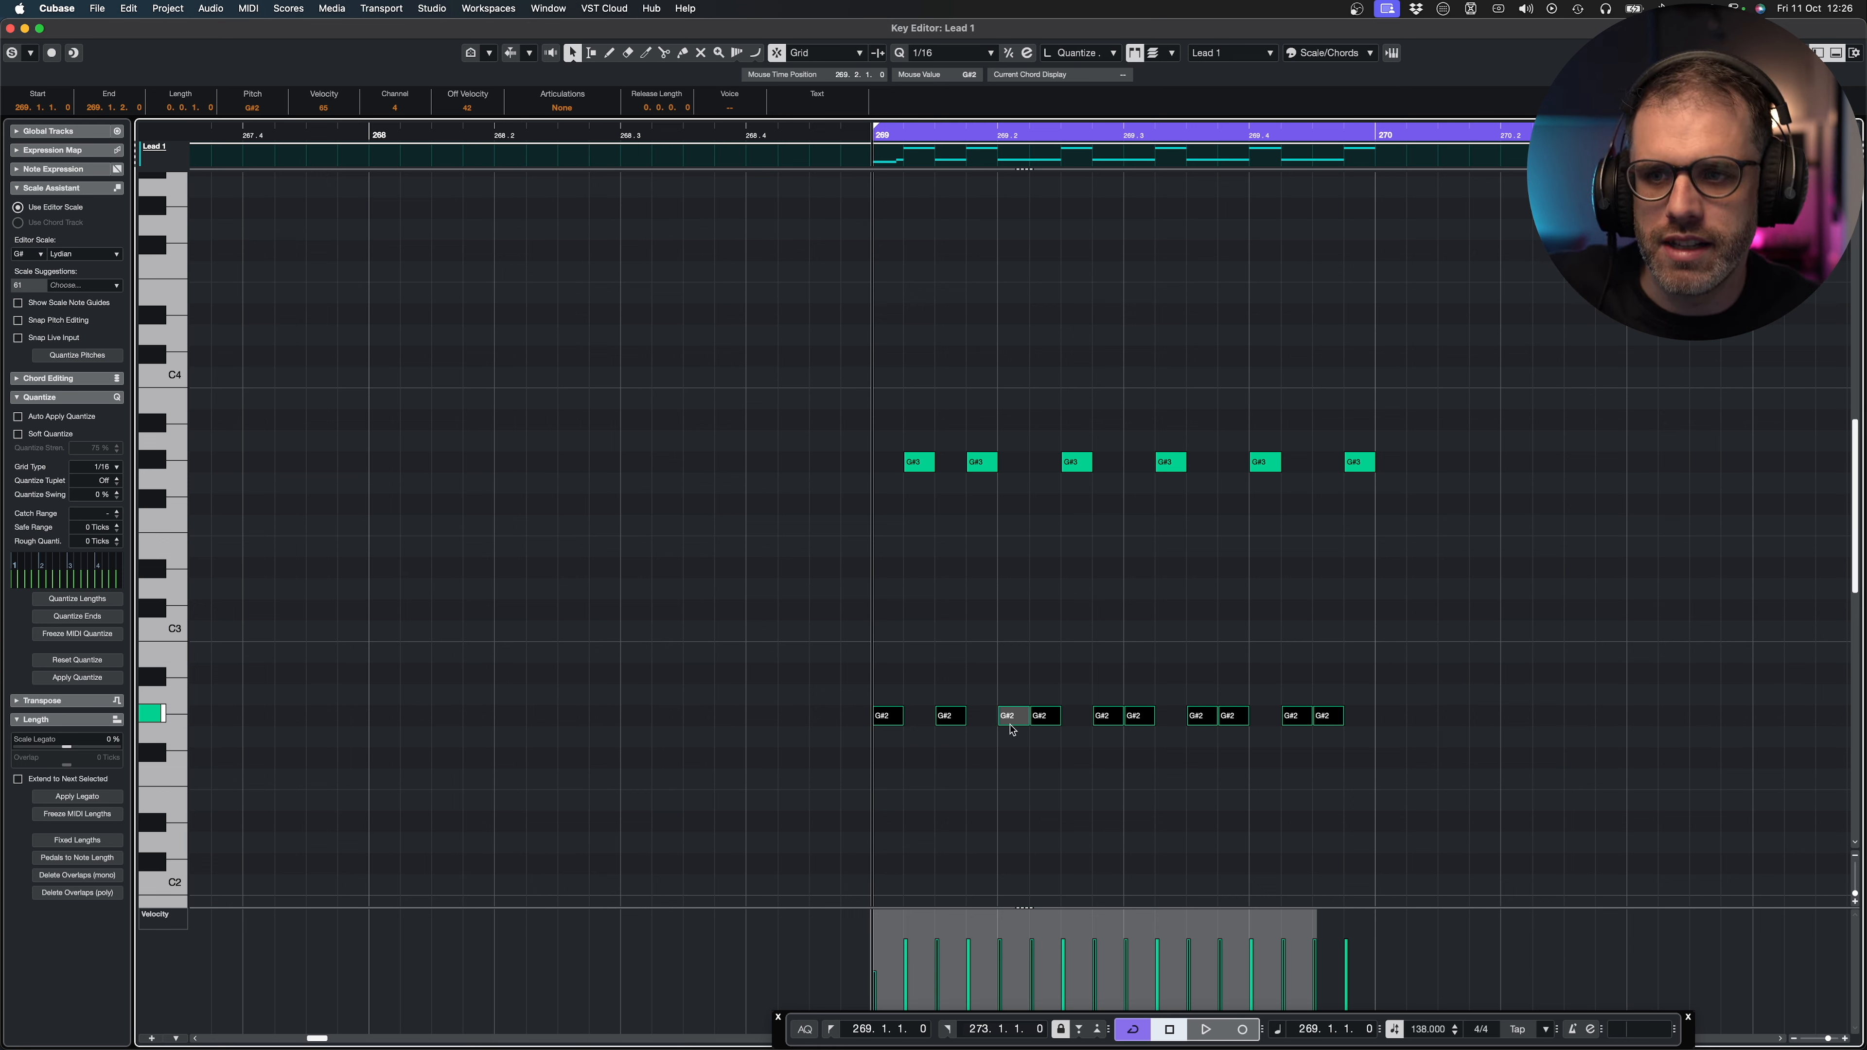
key("space")
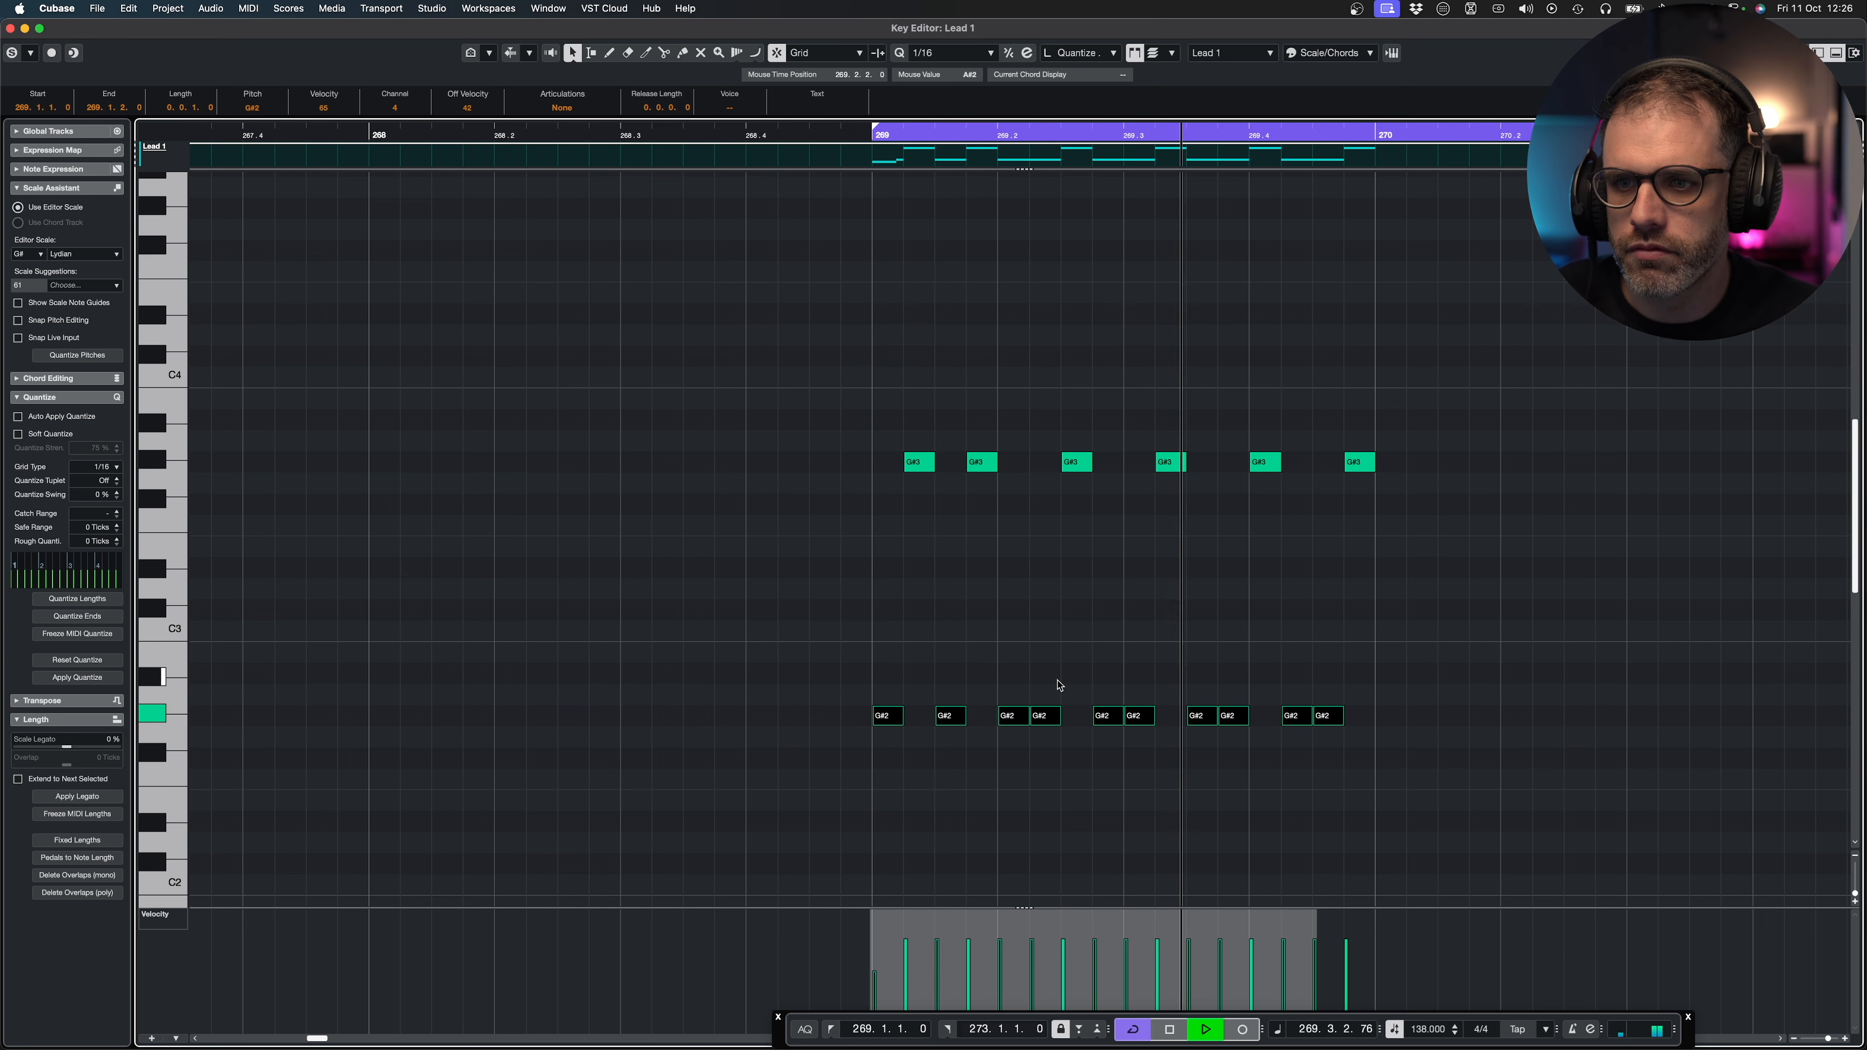
key("space")
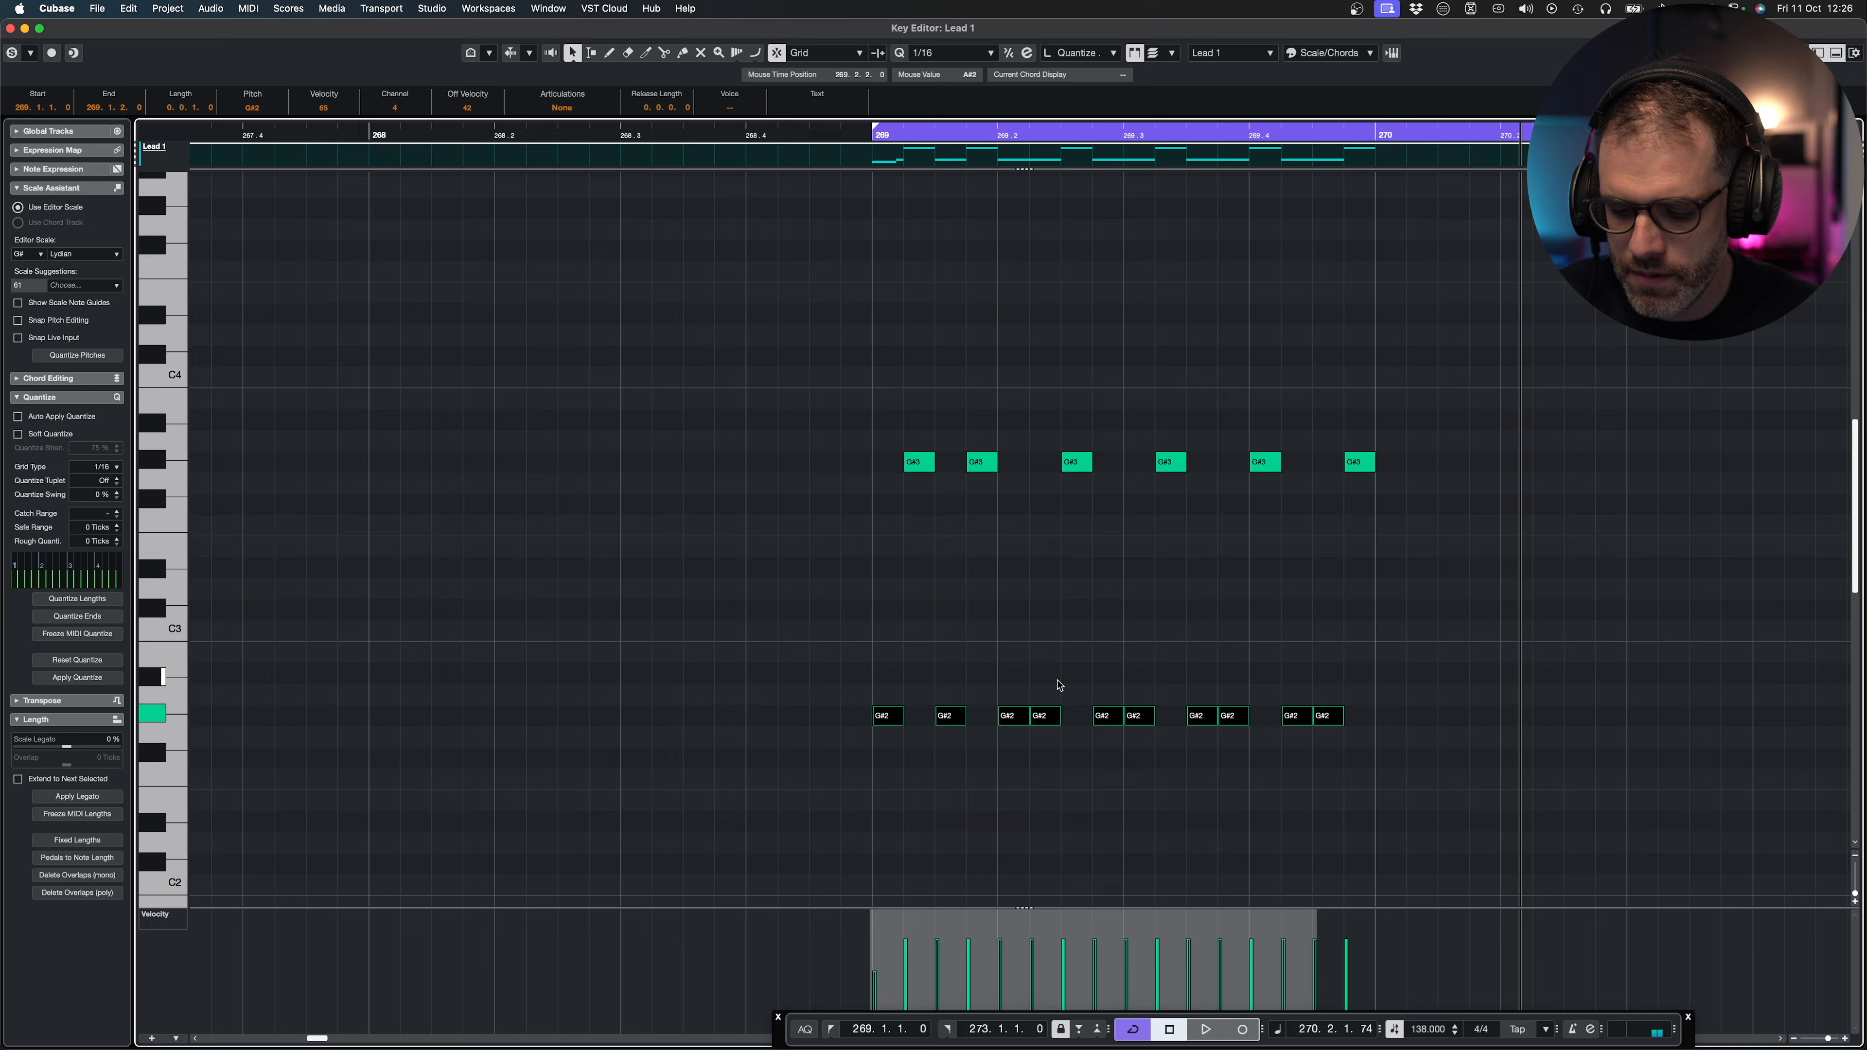
Draw four consecutive one-bar G#2 notes from bar 265 up to the start of bar 269.
key("g")
key("g")
key("g")
key("g")
key("g")
key("g")
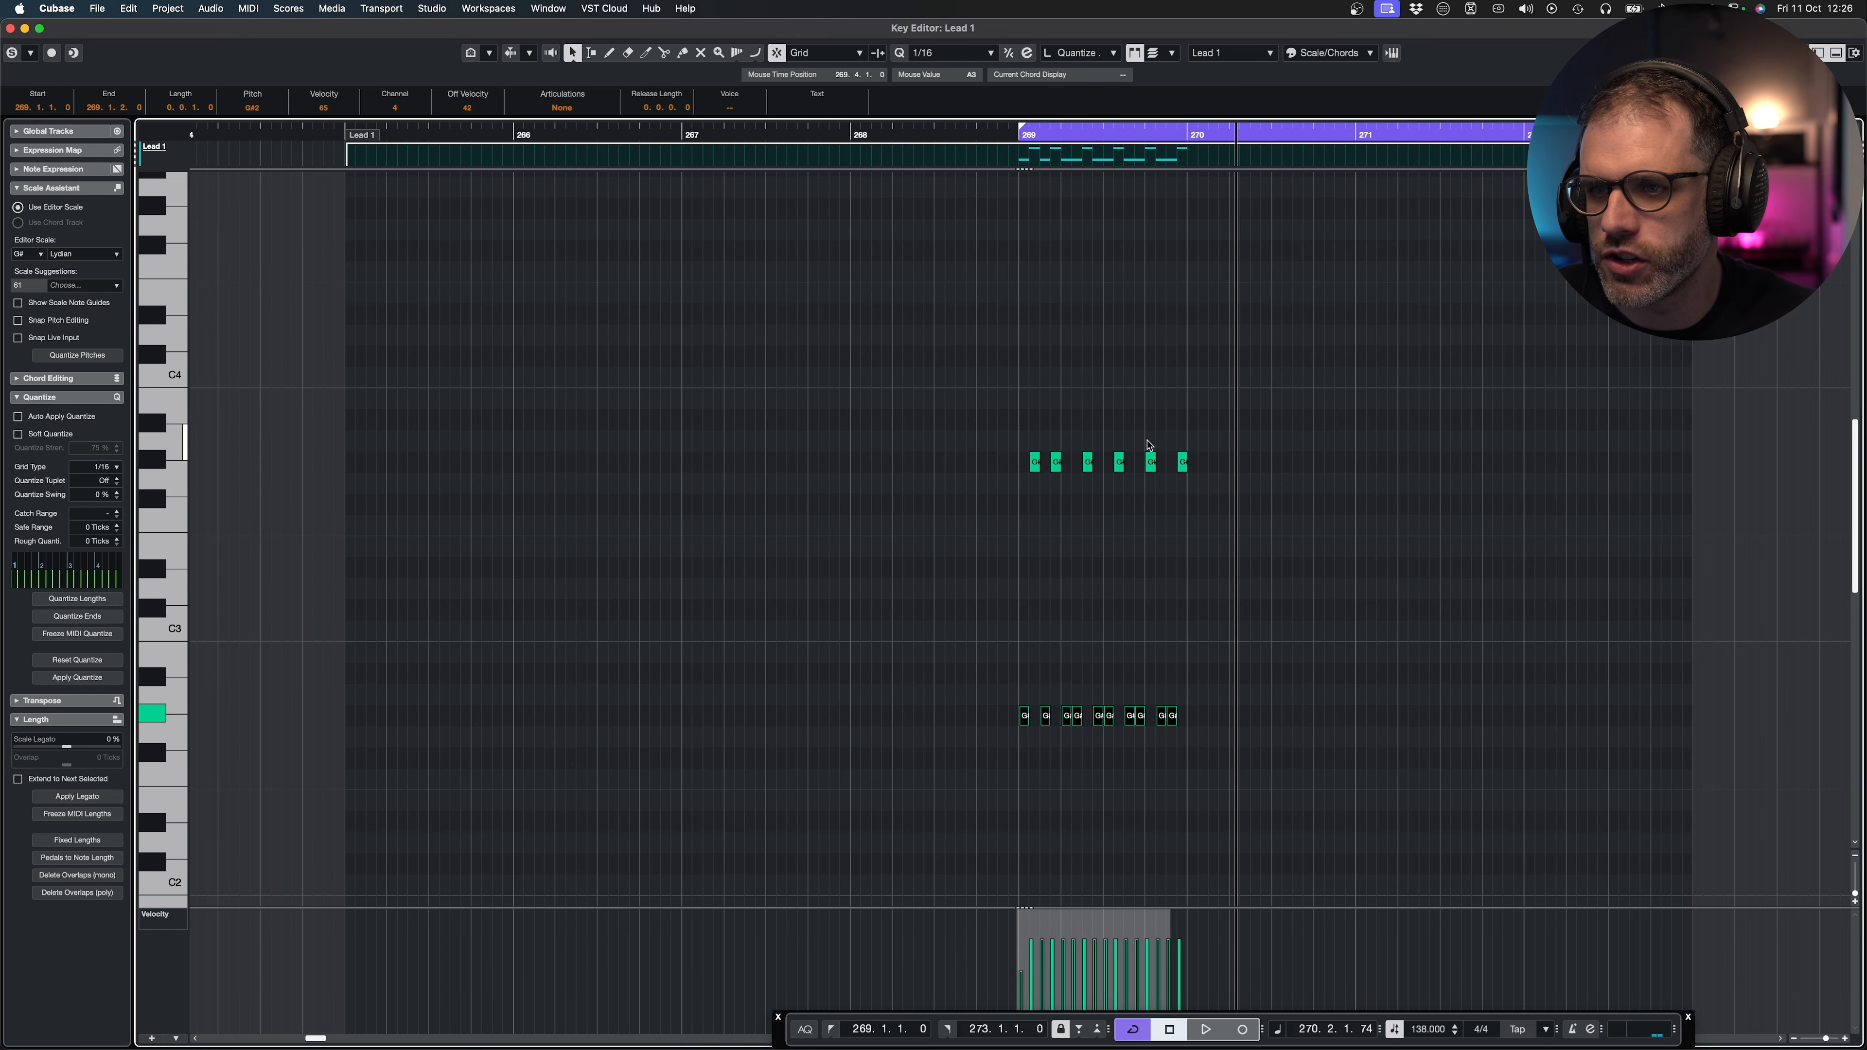
left_click(609, 52)
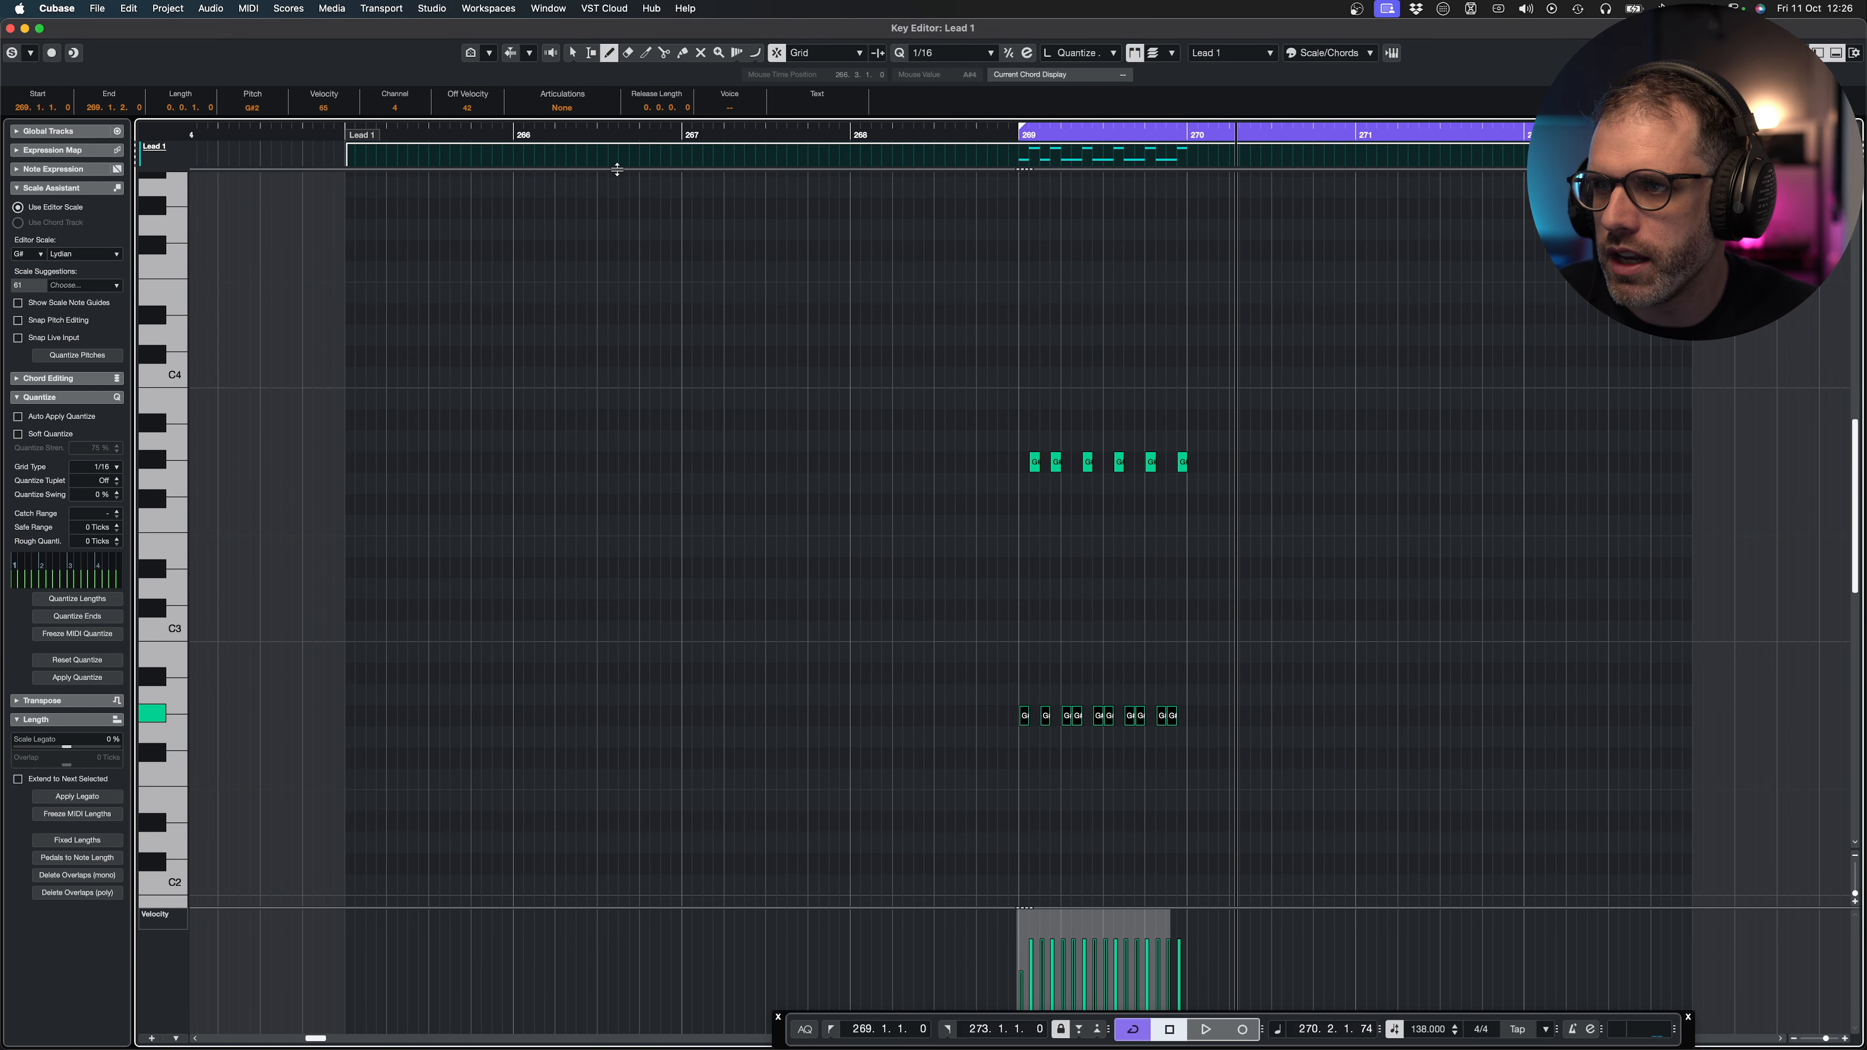
left_click(83, 257)
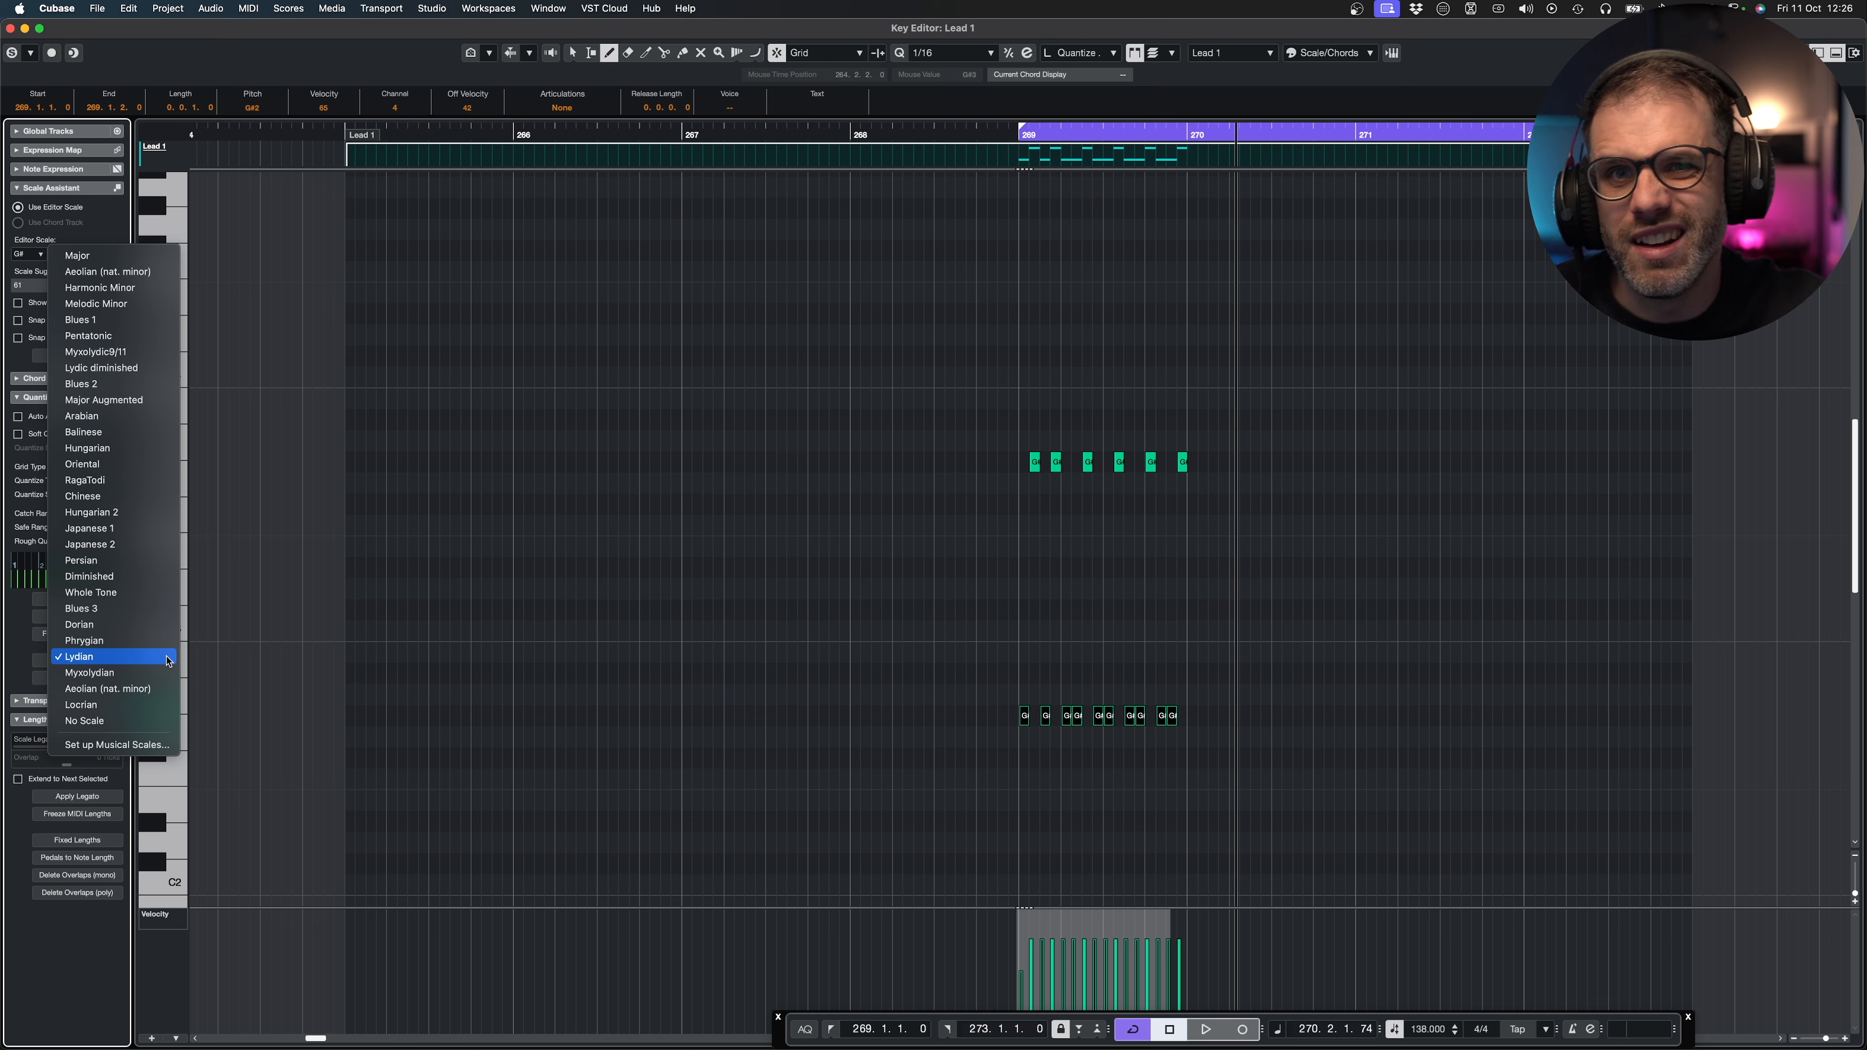
left_click(1237, 570)
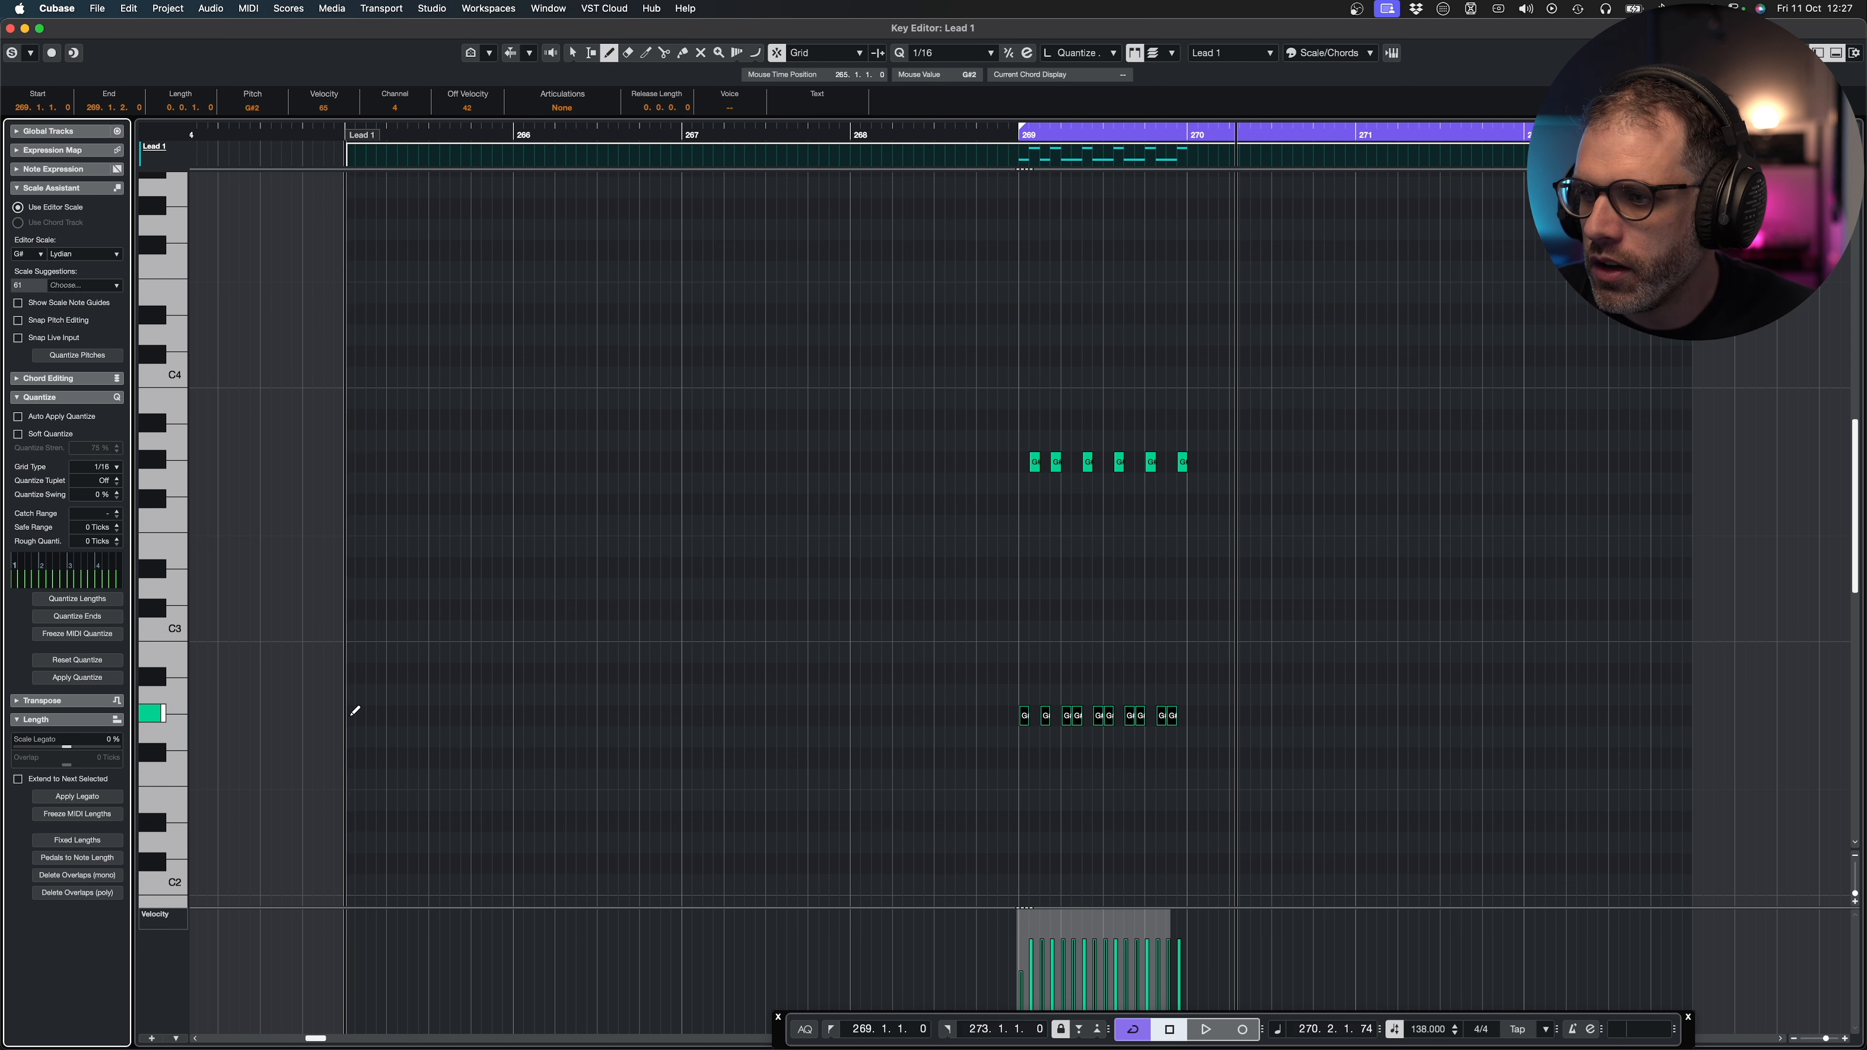
left_click_drag(355, 710, 1018, 712)
left_click(571, 52)
left_click(889, 560)
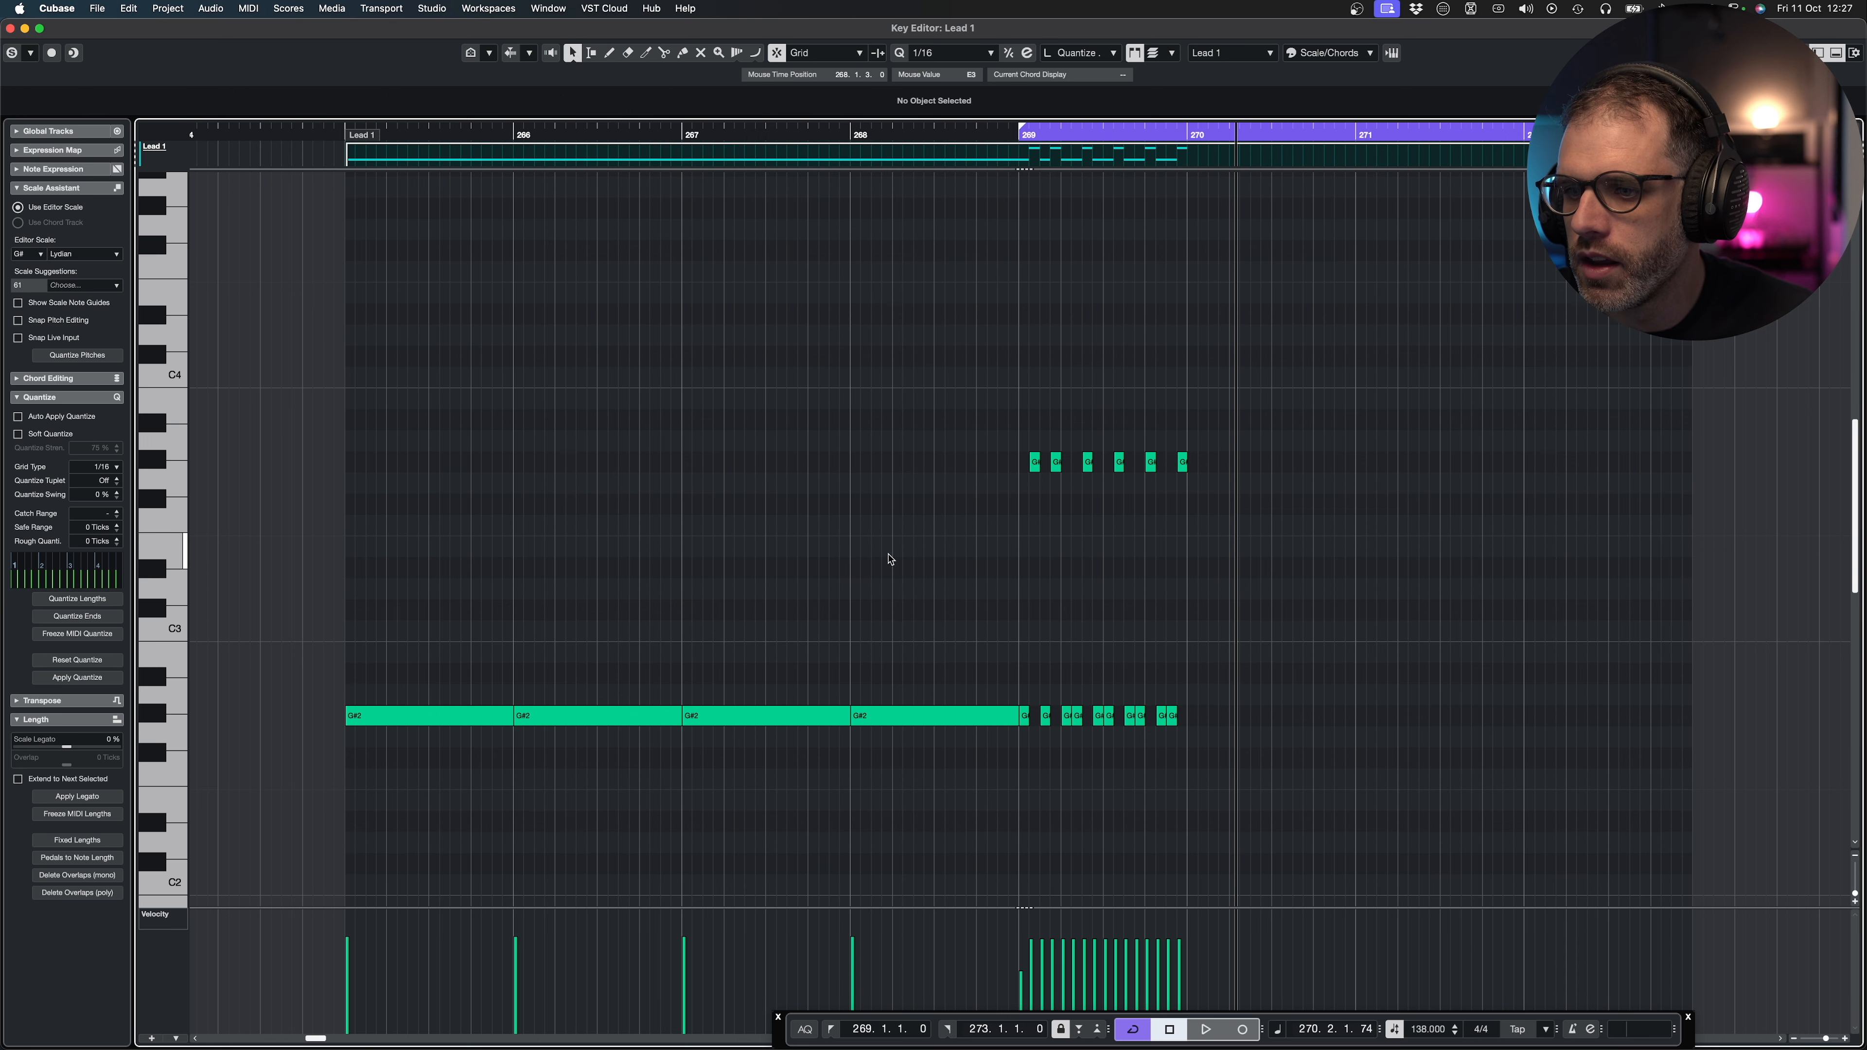
Raise the root note in bar 267 to C3 and the one in bar 268 to A#2.
left_click_drag(889, 559, 734, 757)
key("Up")
key("Up")
key("Up")
key("Up")
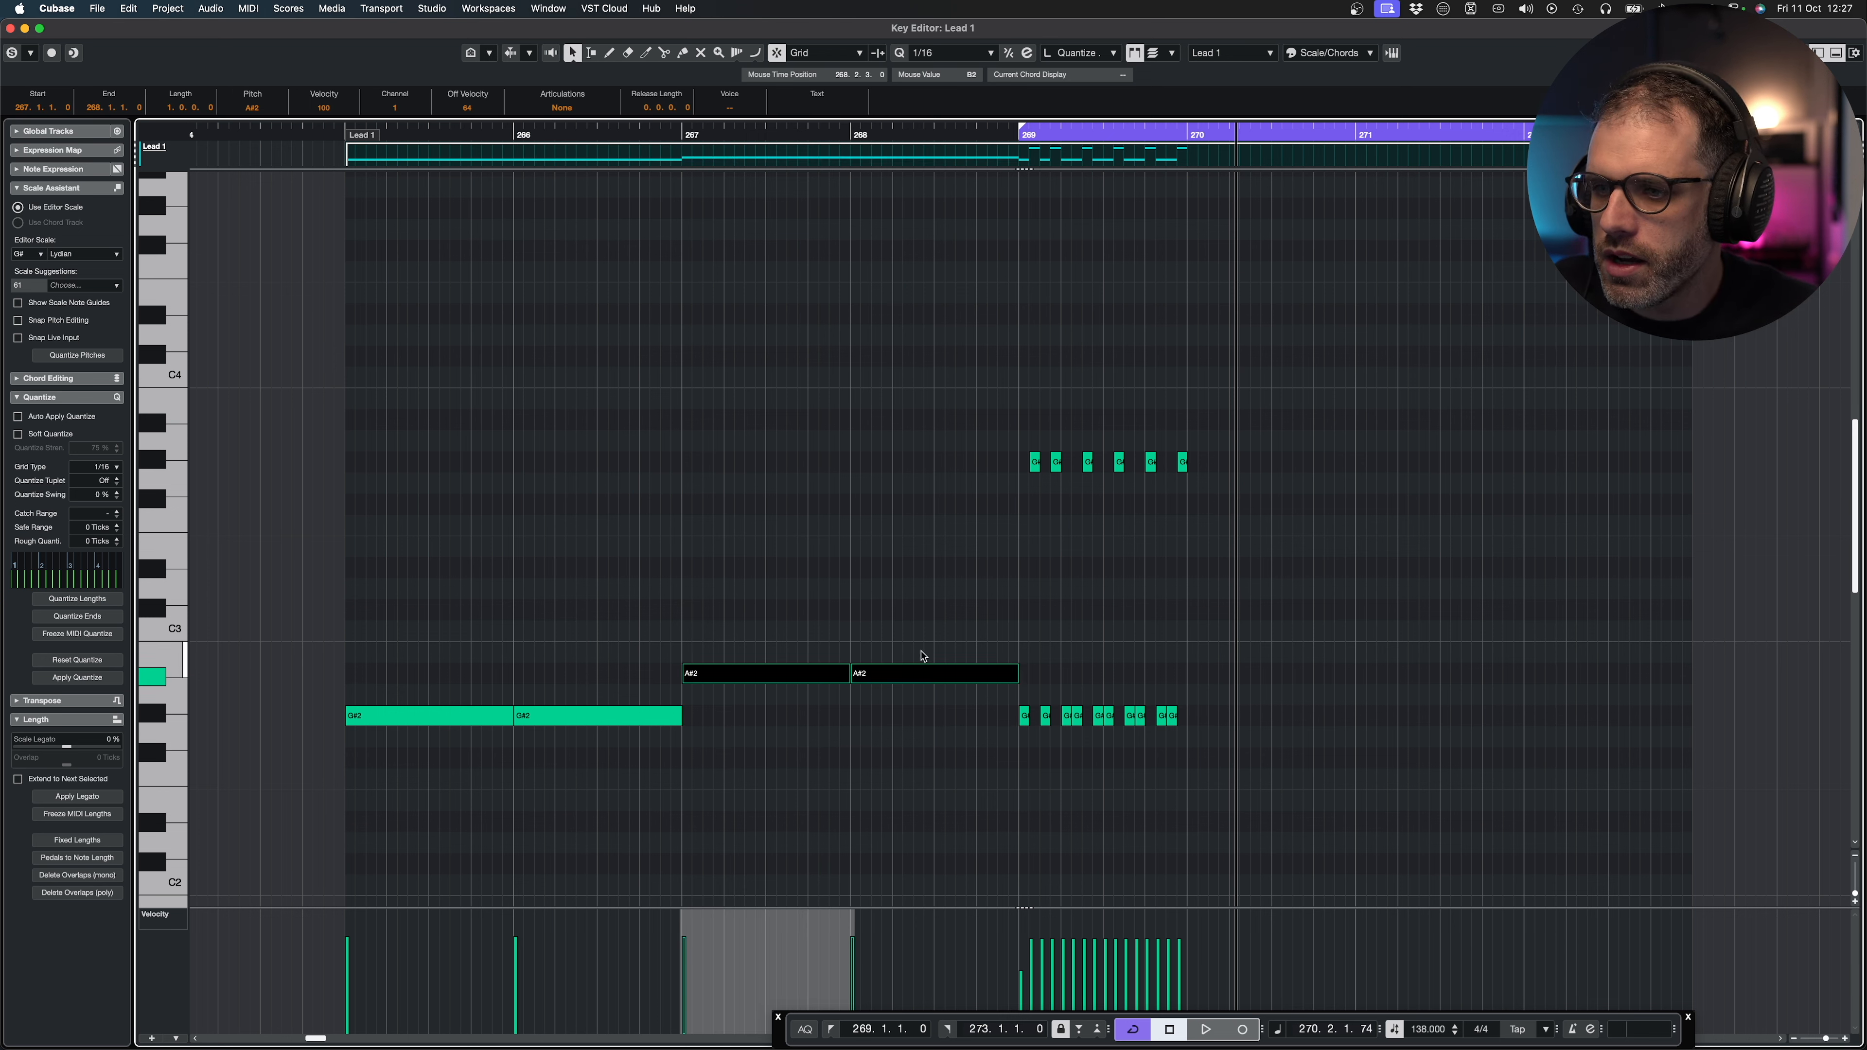
left_click(925, 589)
left_click(934, 631)
key("Down")
key("Down")
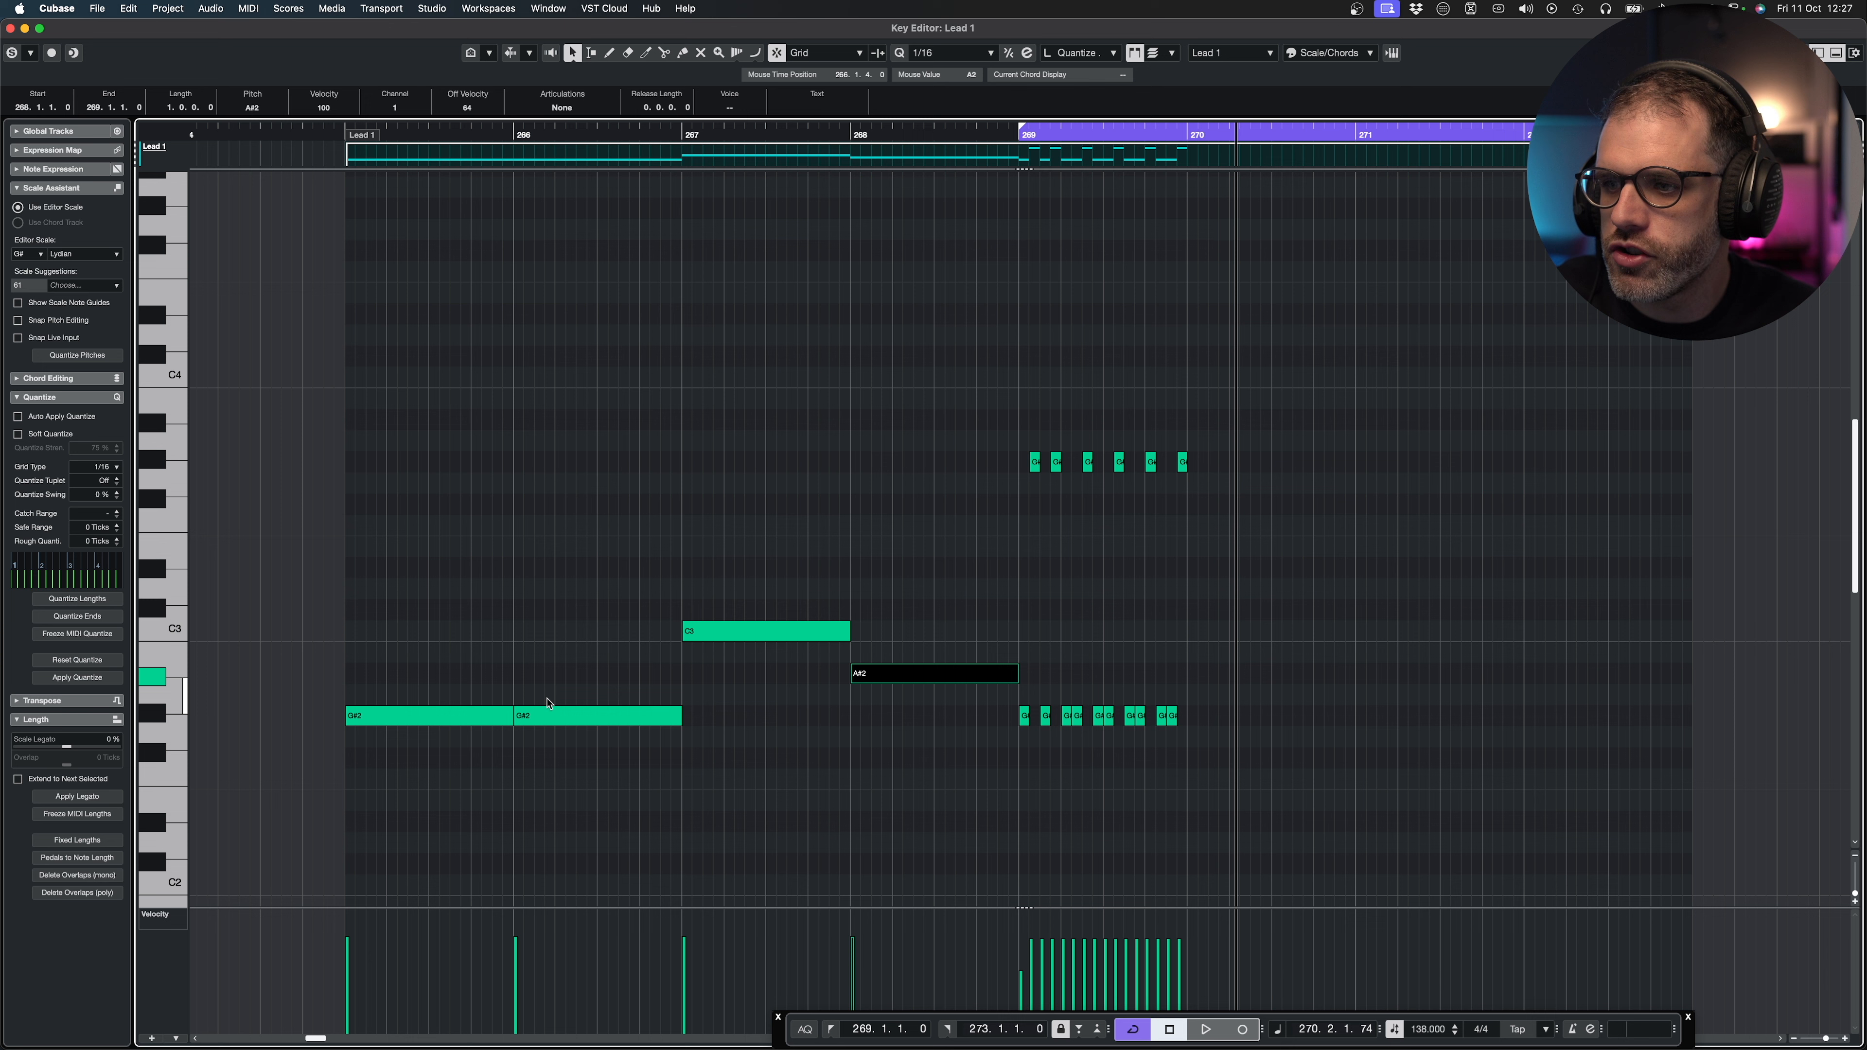
Set the loop range from bar 265 to bar 269 and play back the root notes.
key("Left")
key("Left")
key("Right")
key("Right")
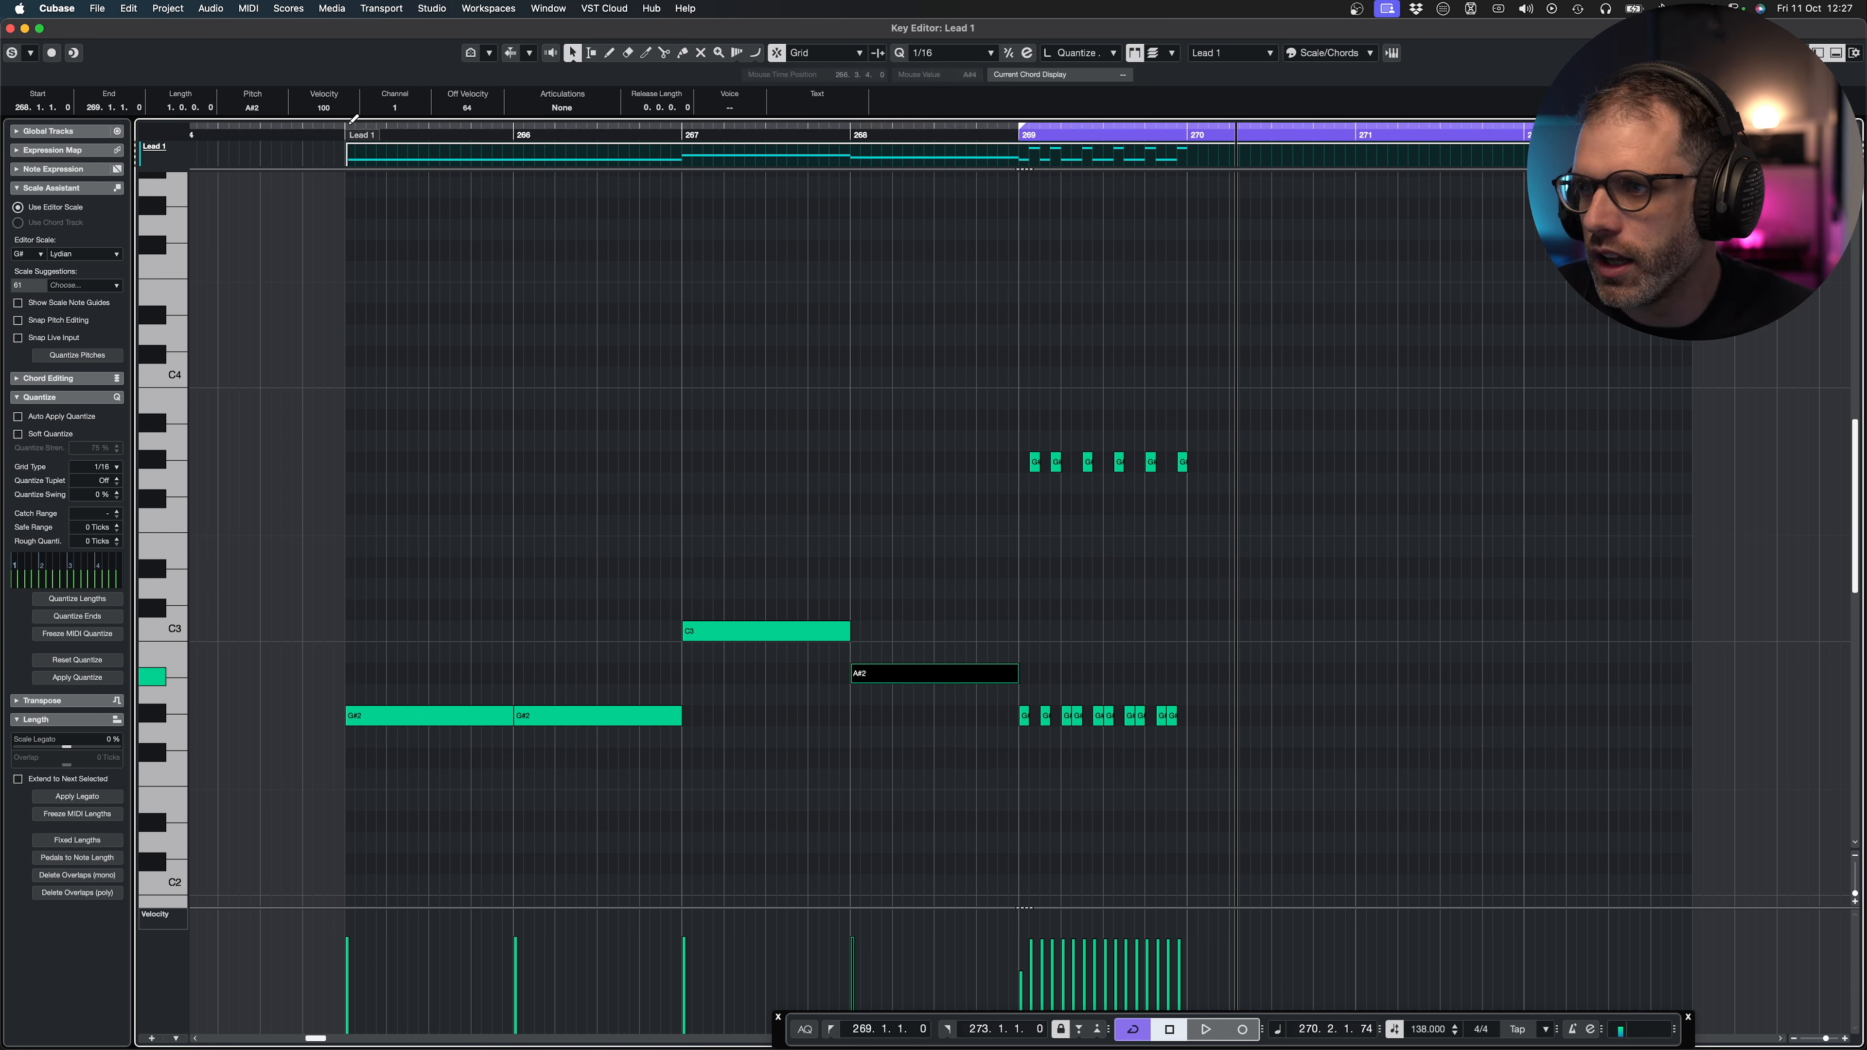
mouse_move(347, 126)
left_mouse_down()
mouse_move(1047, 103)
mouse_move(1018, 101)
left_mouse_up()
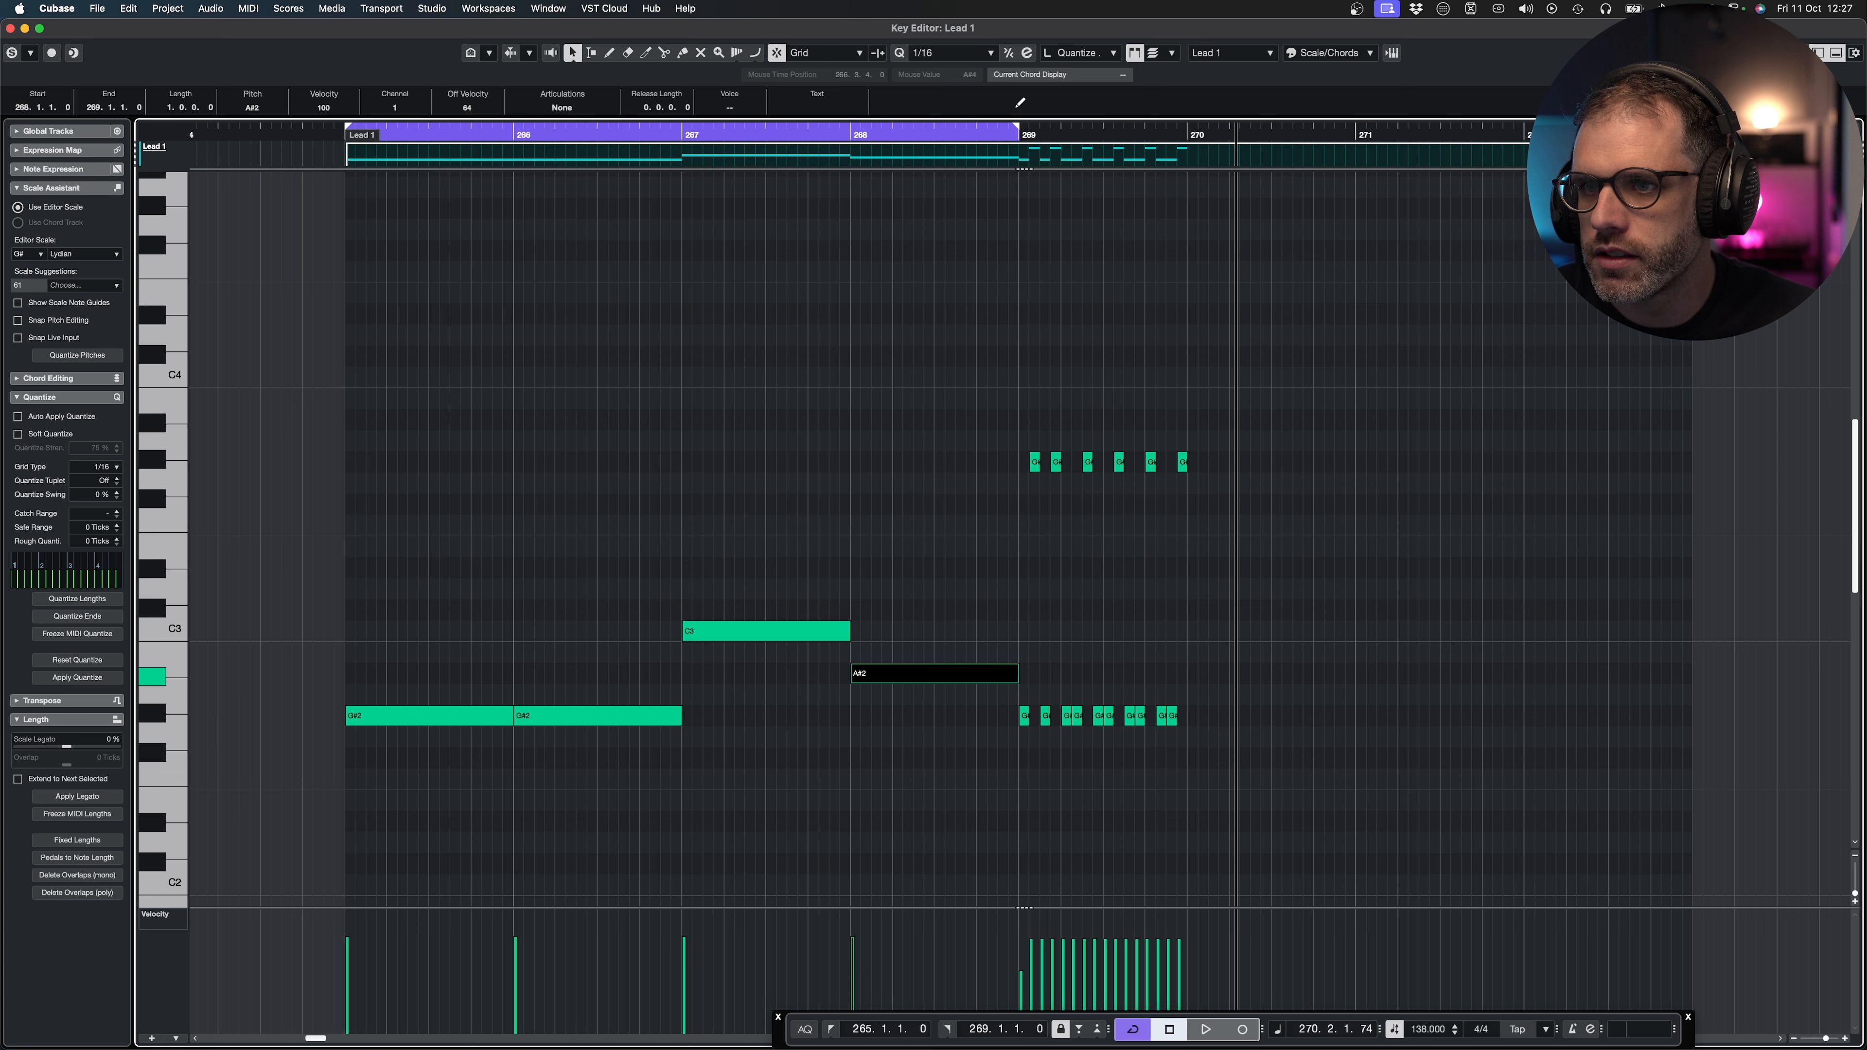
key("space")
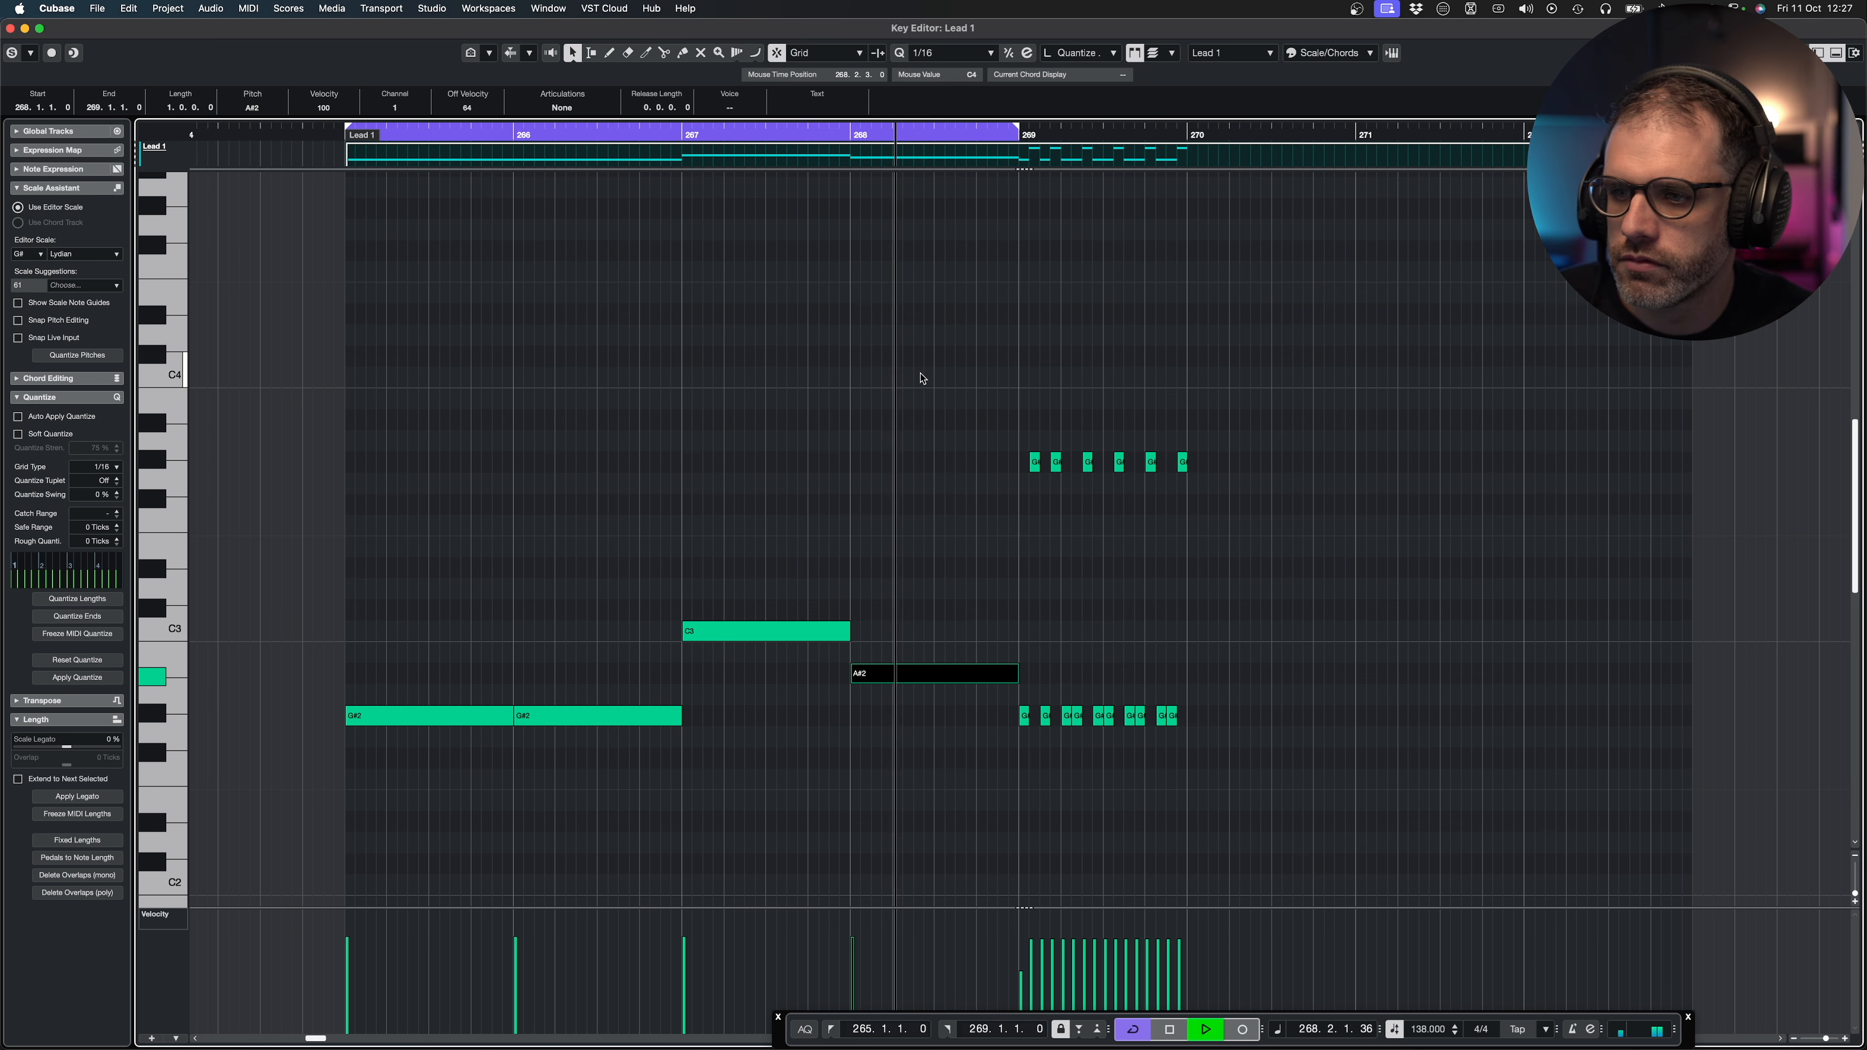
key("space")
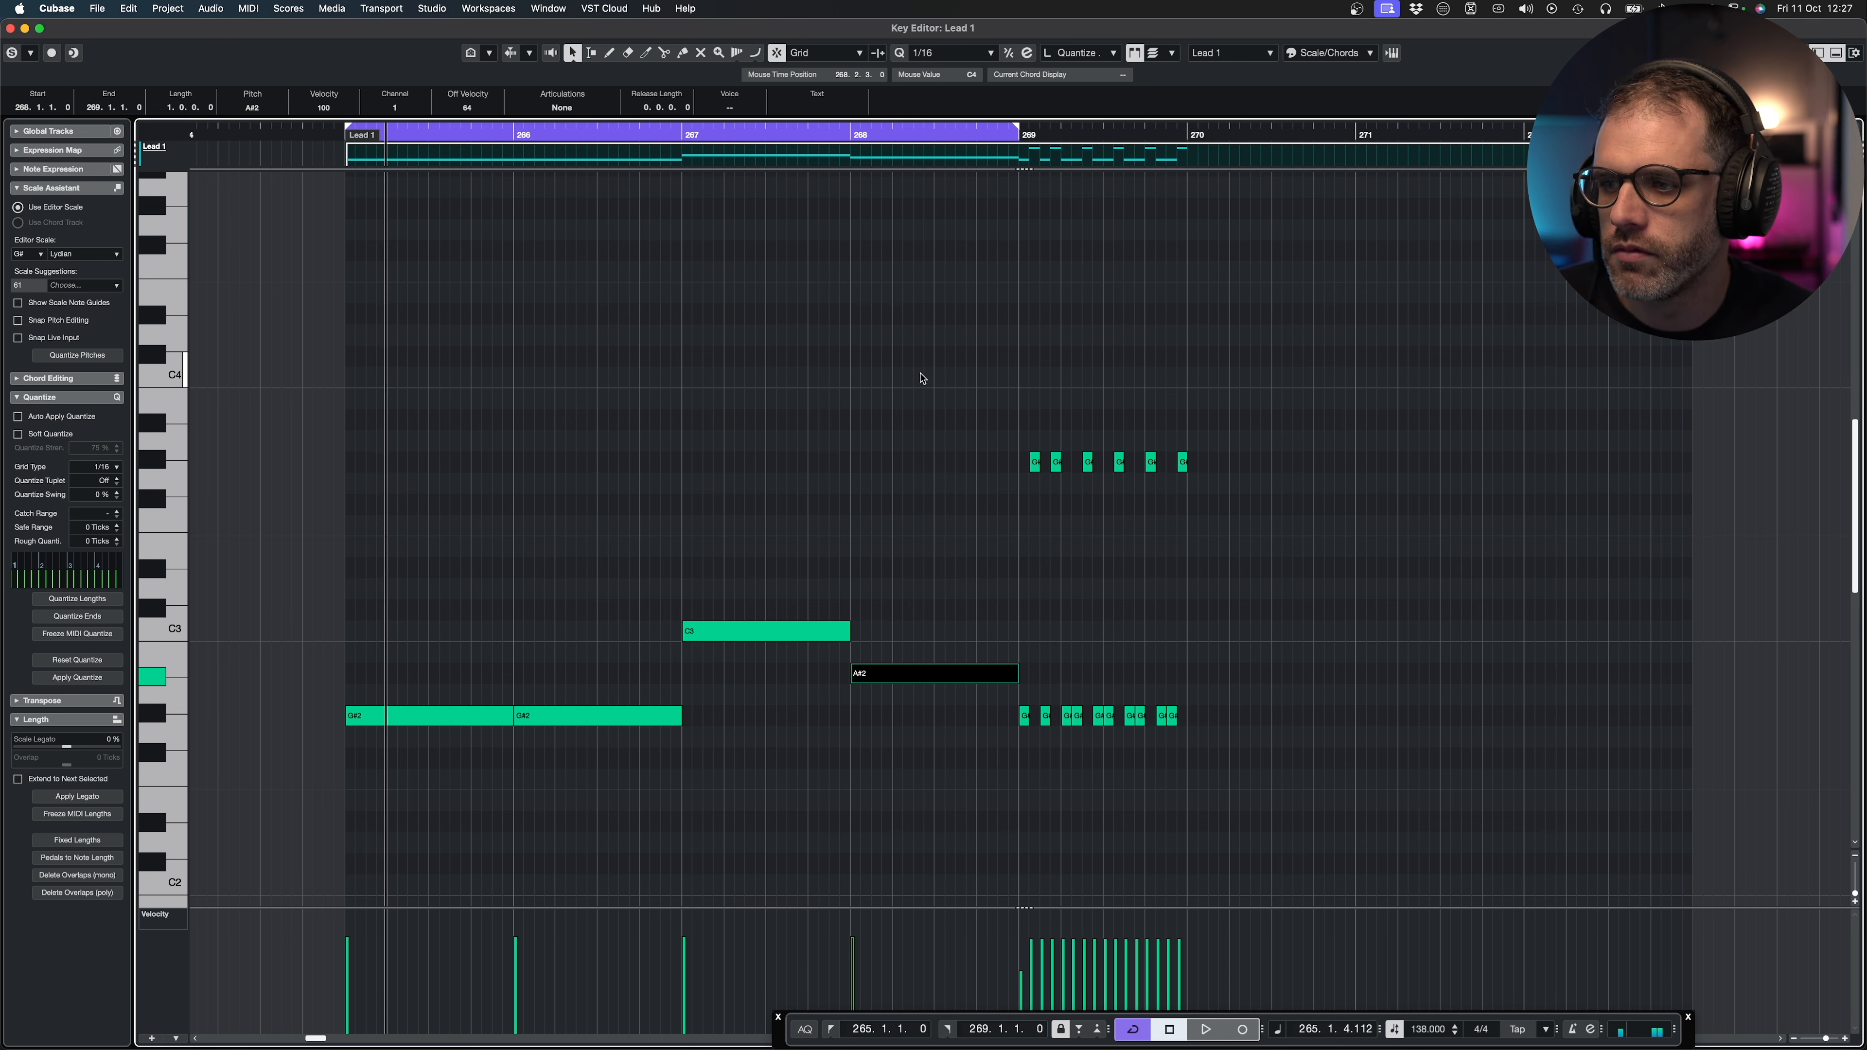
Copy the root notes upward to C3 in bars 265 and 266, D#3 in bar 267 and D3 in bar 268, and play them.
left_click(498, 597)
left_click_drag(939, 536, 455, 759)
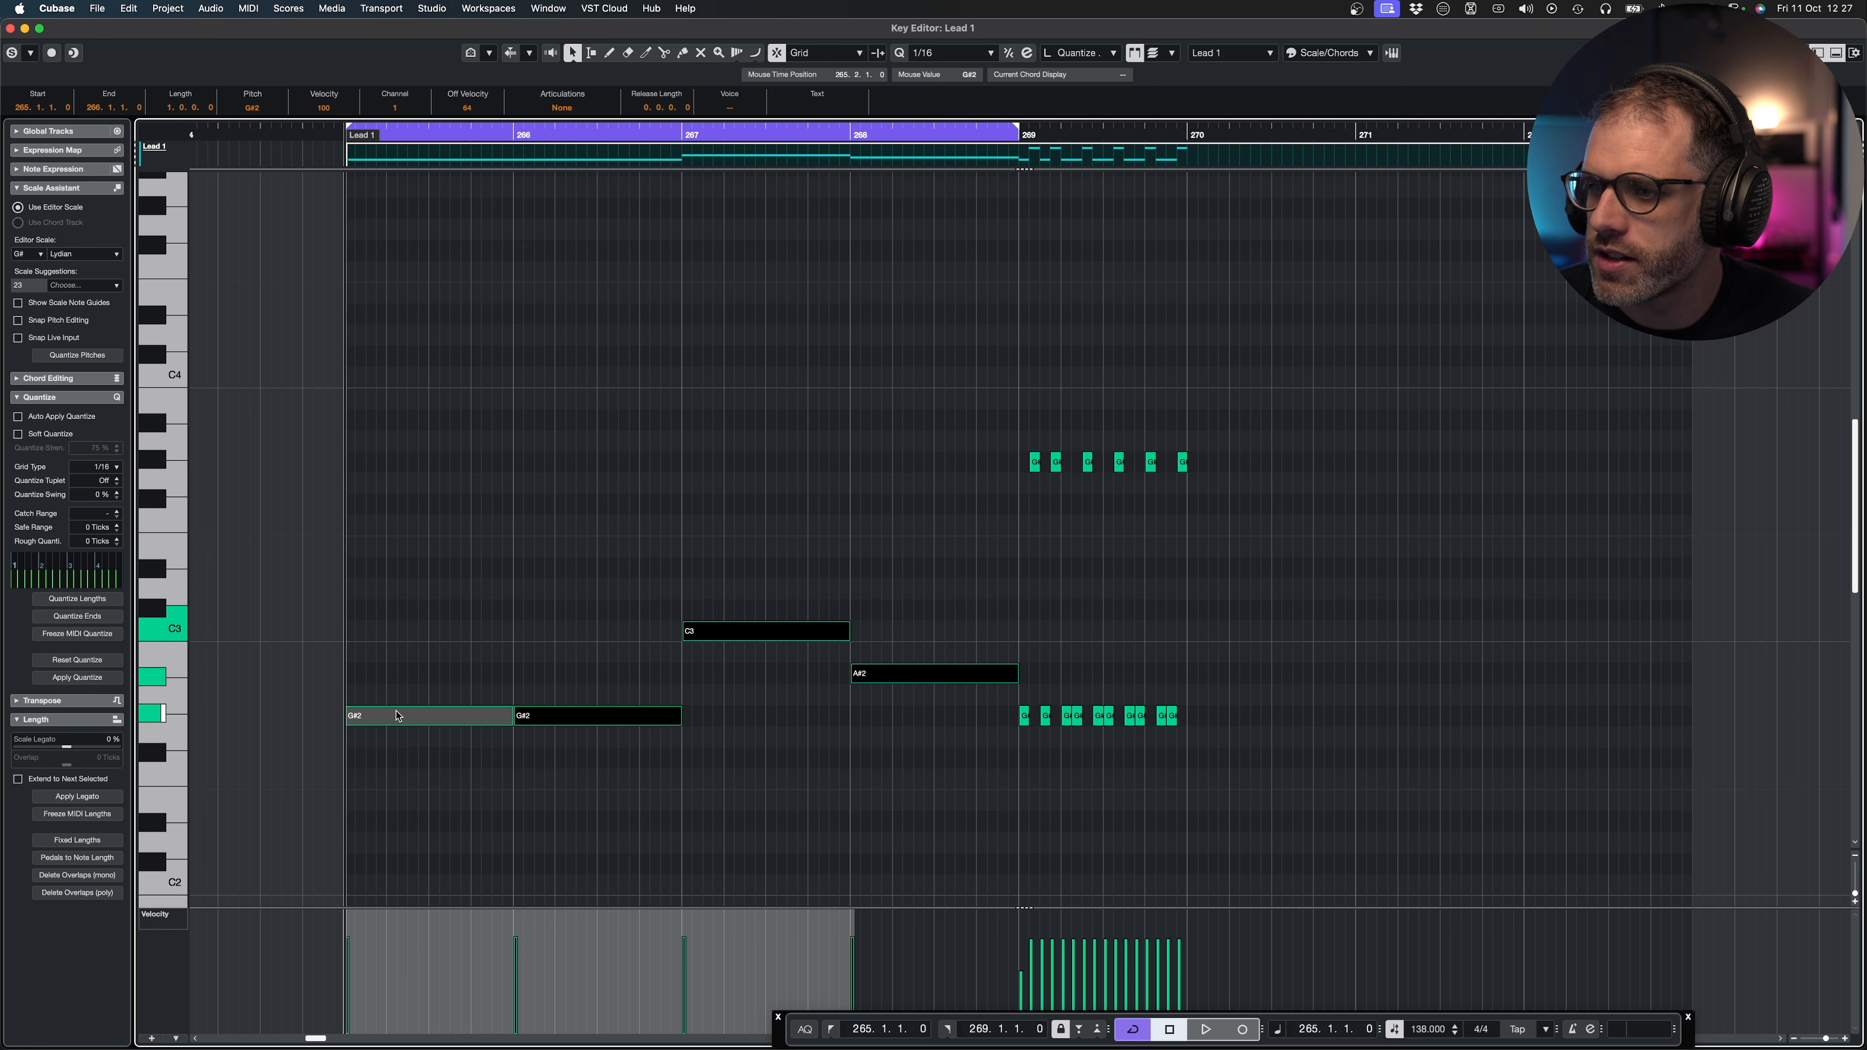
left_click(382, 662)
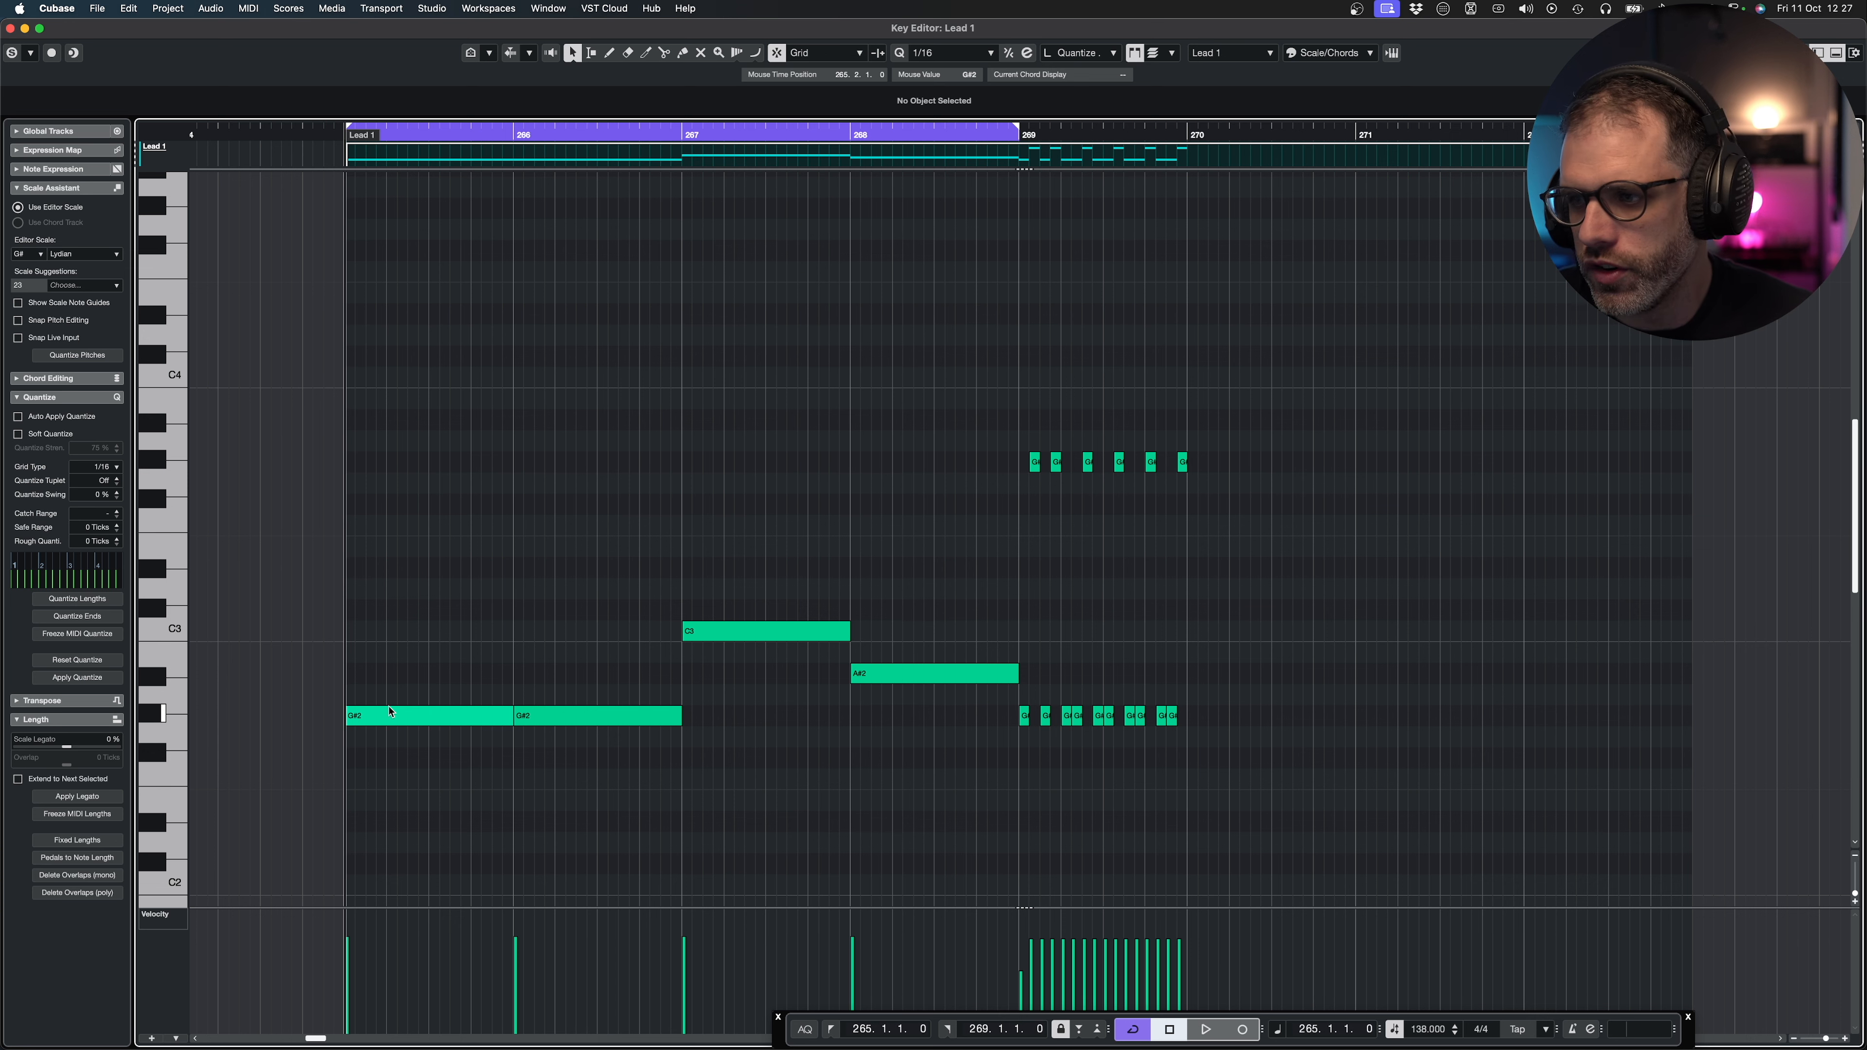
left_click_drag(391, 711, 547, 638)
left_click_drag(723, 633, 887, 594)
key("space")
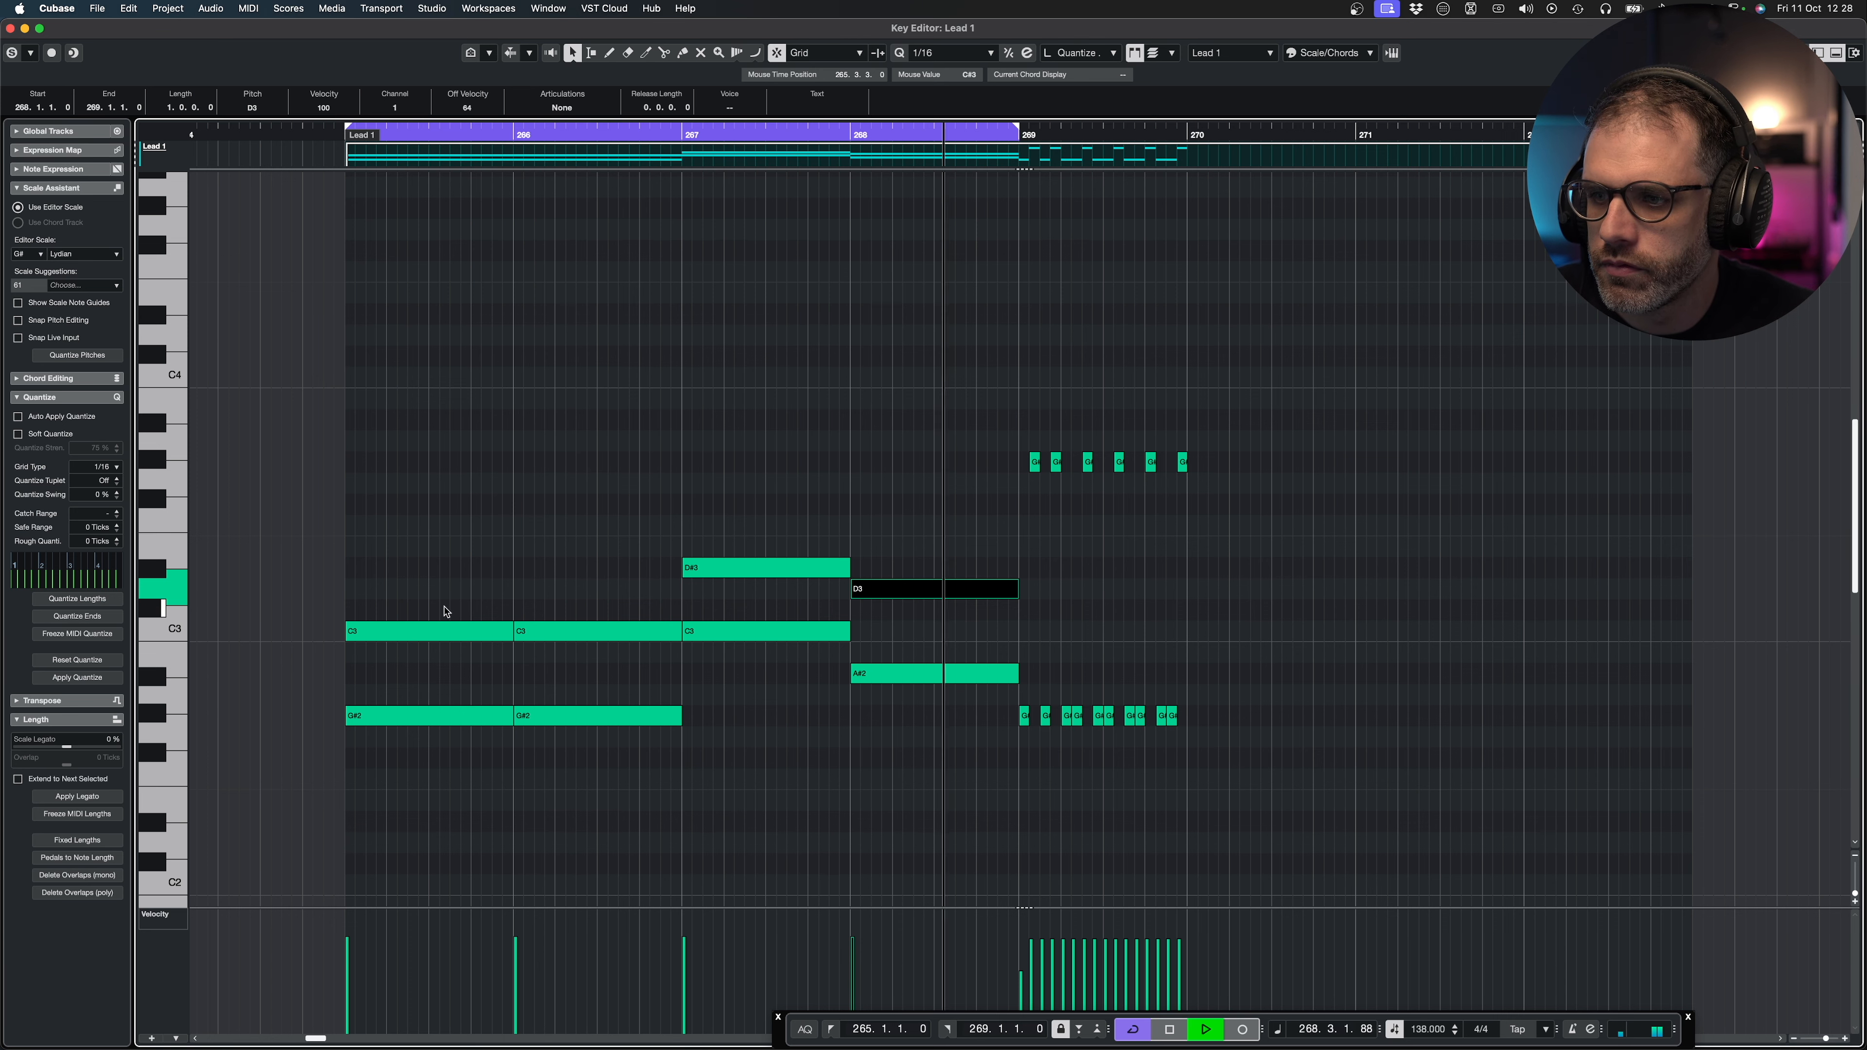
key("space")
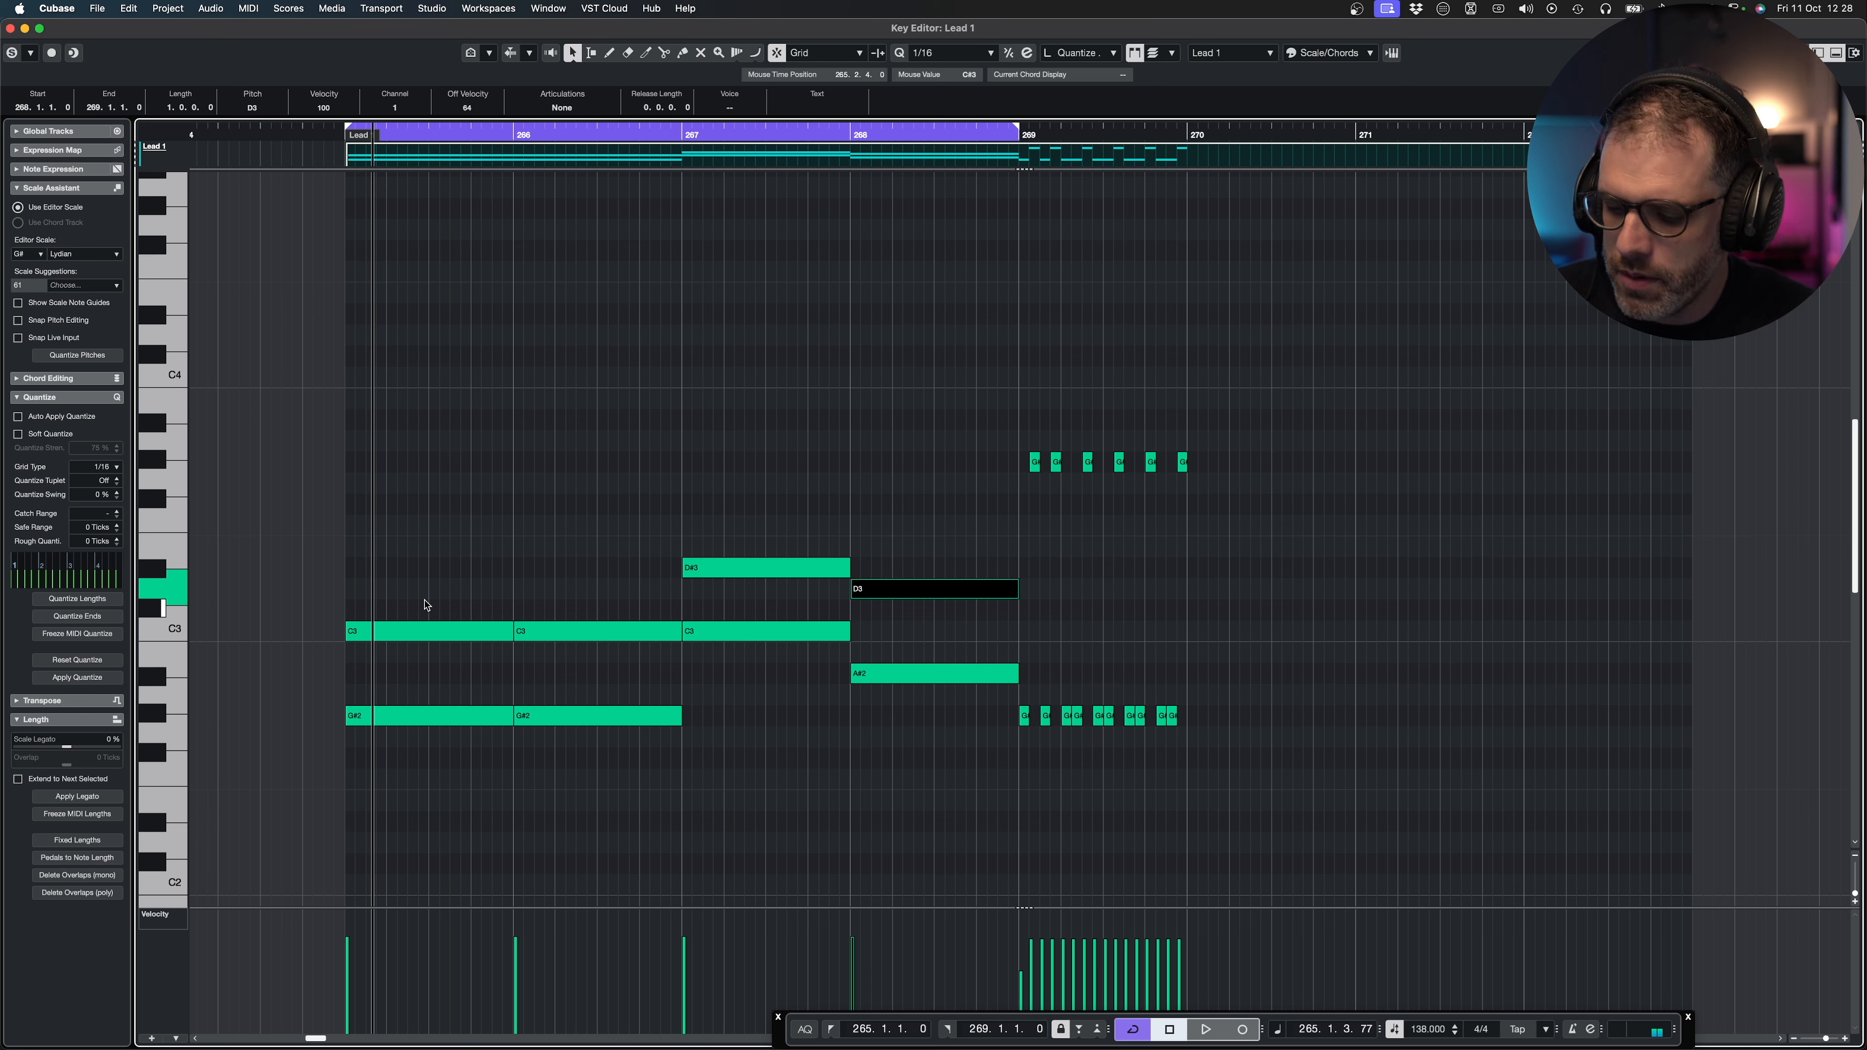
Copy the upper chord notes to add D#3 in bars 265 and 266, F#3 in bar 267 and F3 in bar 268.
left_click_drag(420, 584, 429, 651)
left_click_drag(510, 588, 545, 658)
left_click_drag(695, 484, 925, 593)
left_click_drag(613, 564, 508, 638)
left_click_drag(376, 631, 377, 568)
left_click(777, 549)
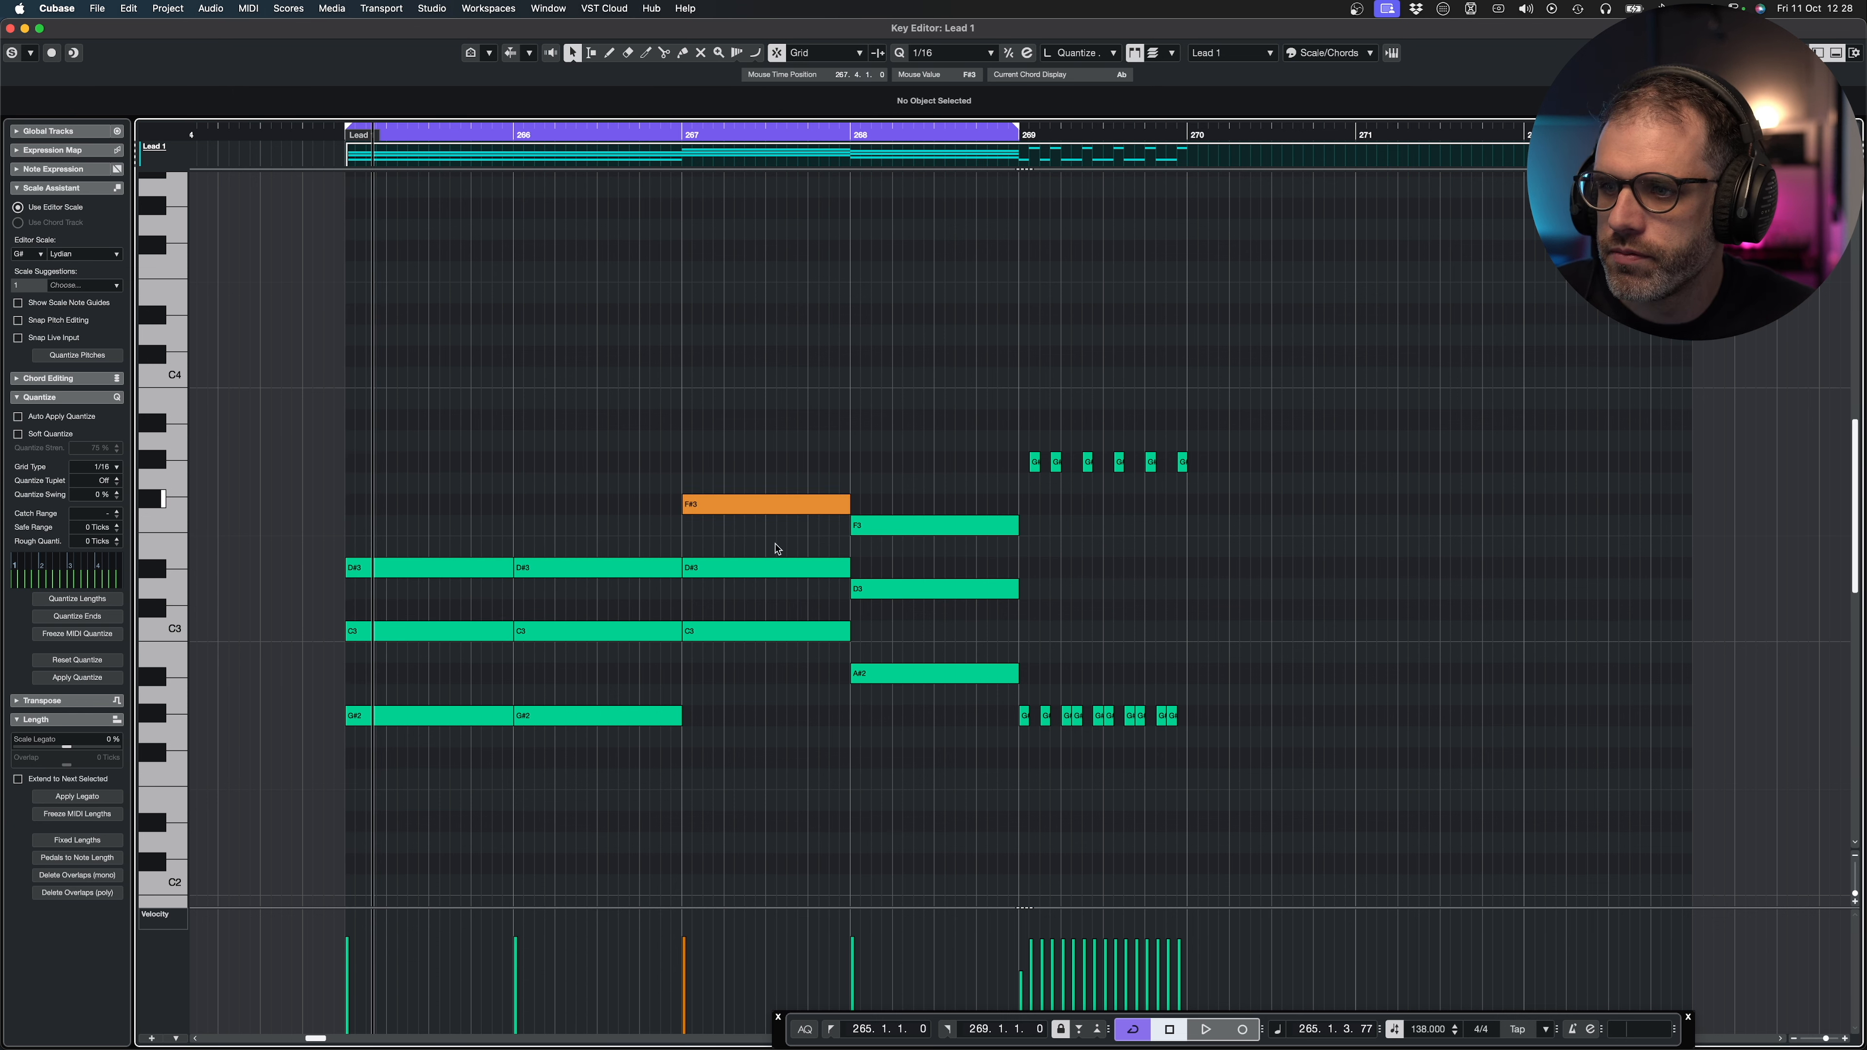
Move the top note of bar 267's chord to G3, play the progression and return to the loop start.
mouse_move(698, 506)
left_mouse_down()
mouse_move(728, 542)
mouse_move(720, 524)
left_mouse_up()
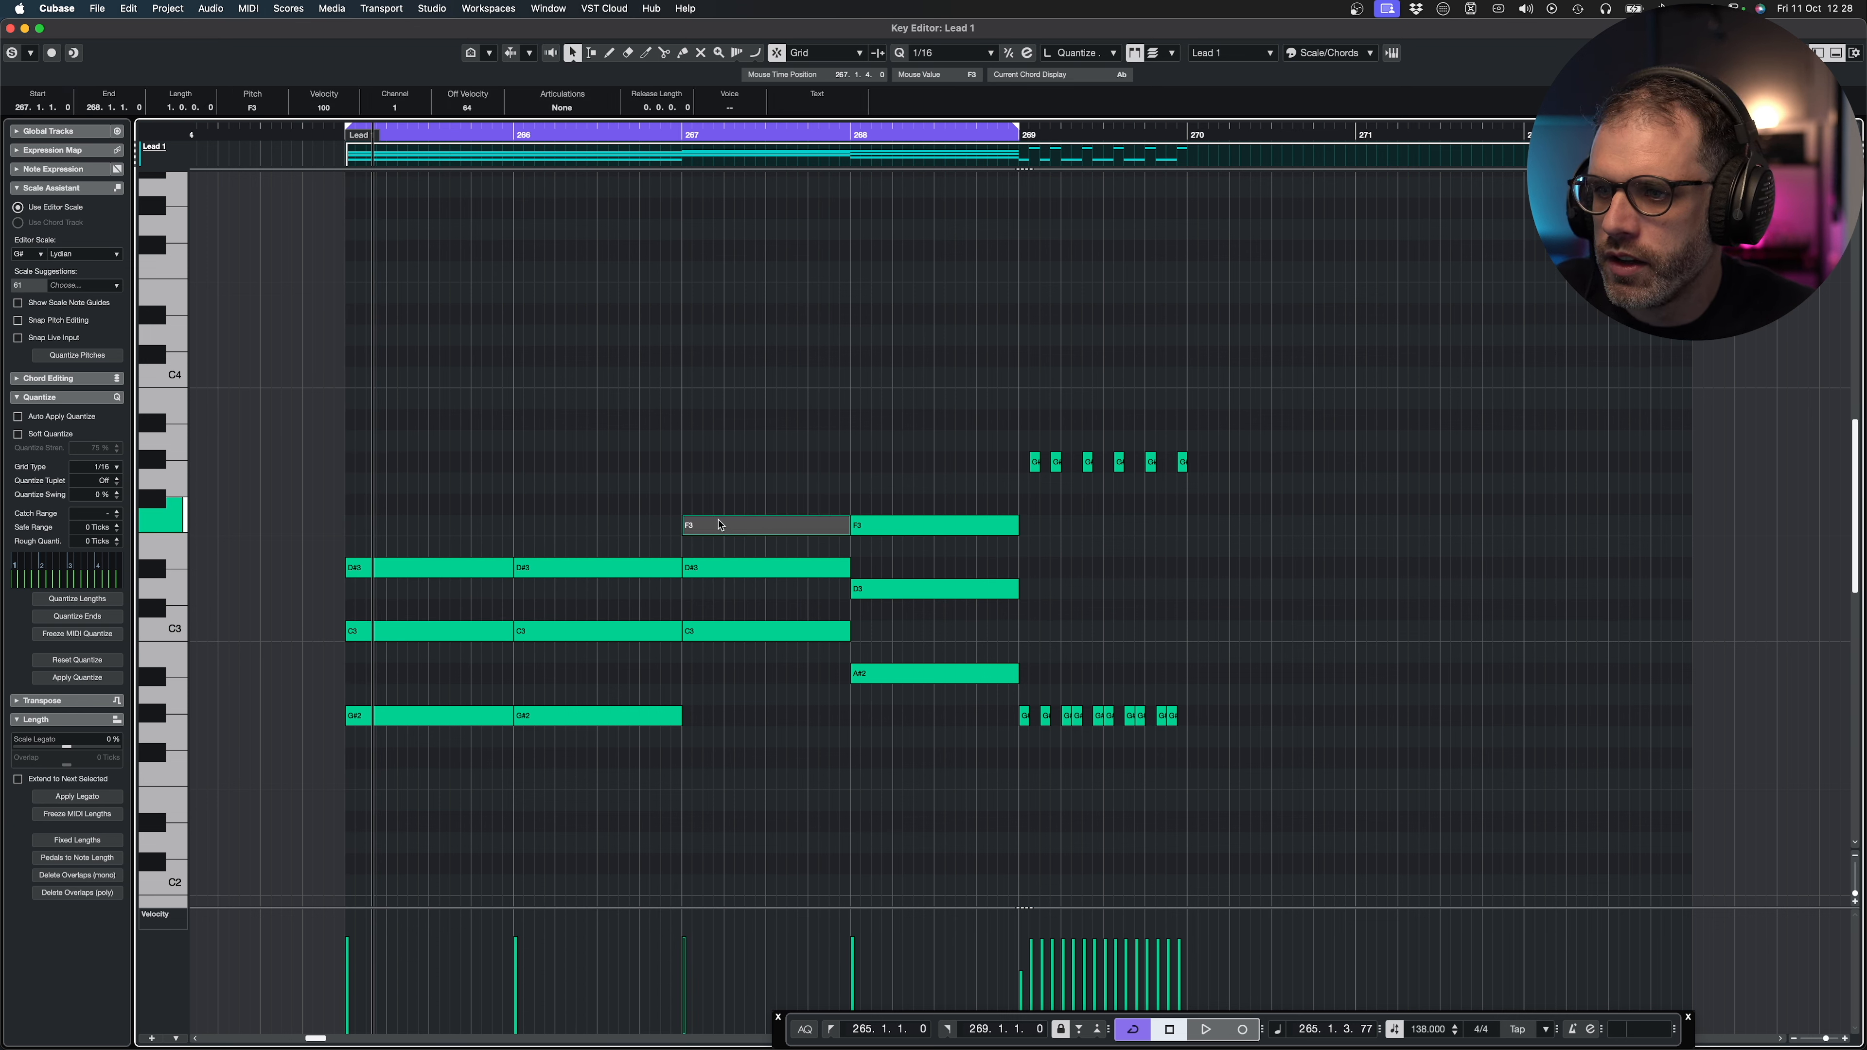
key("Up")
key("Up")
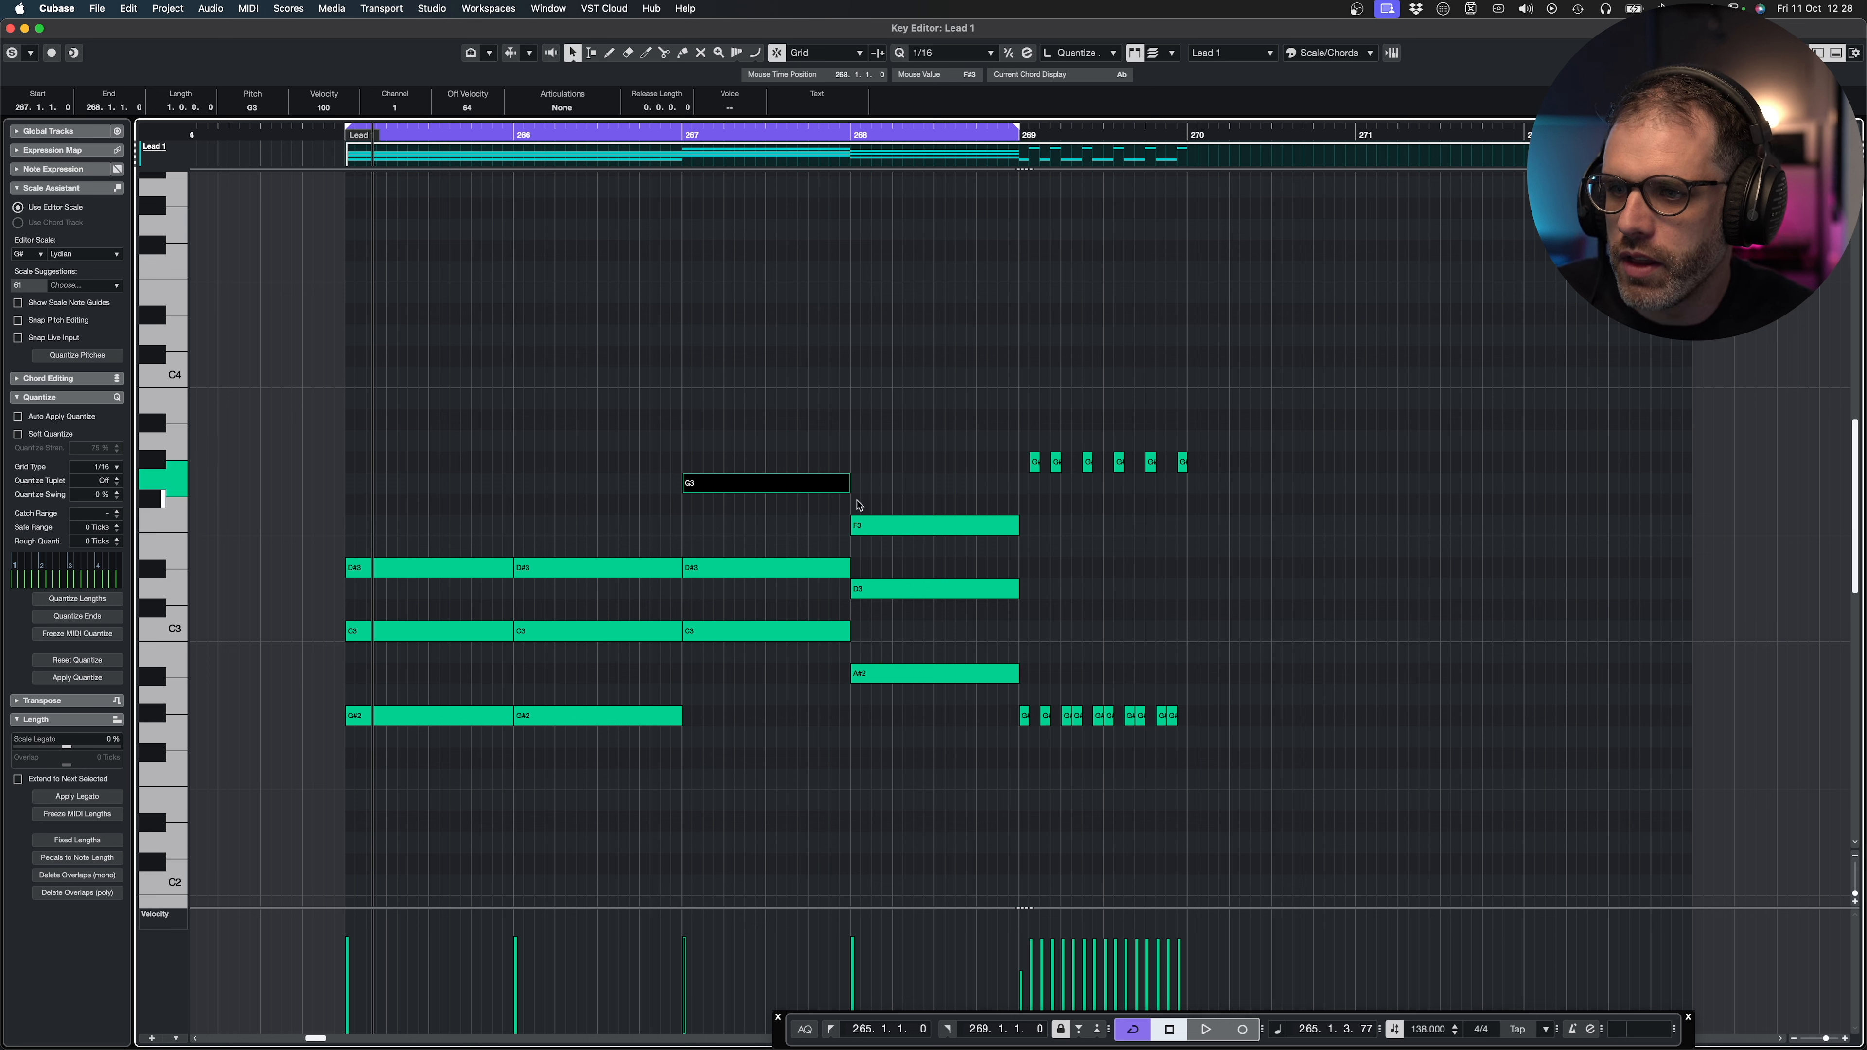
key("space")
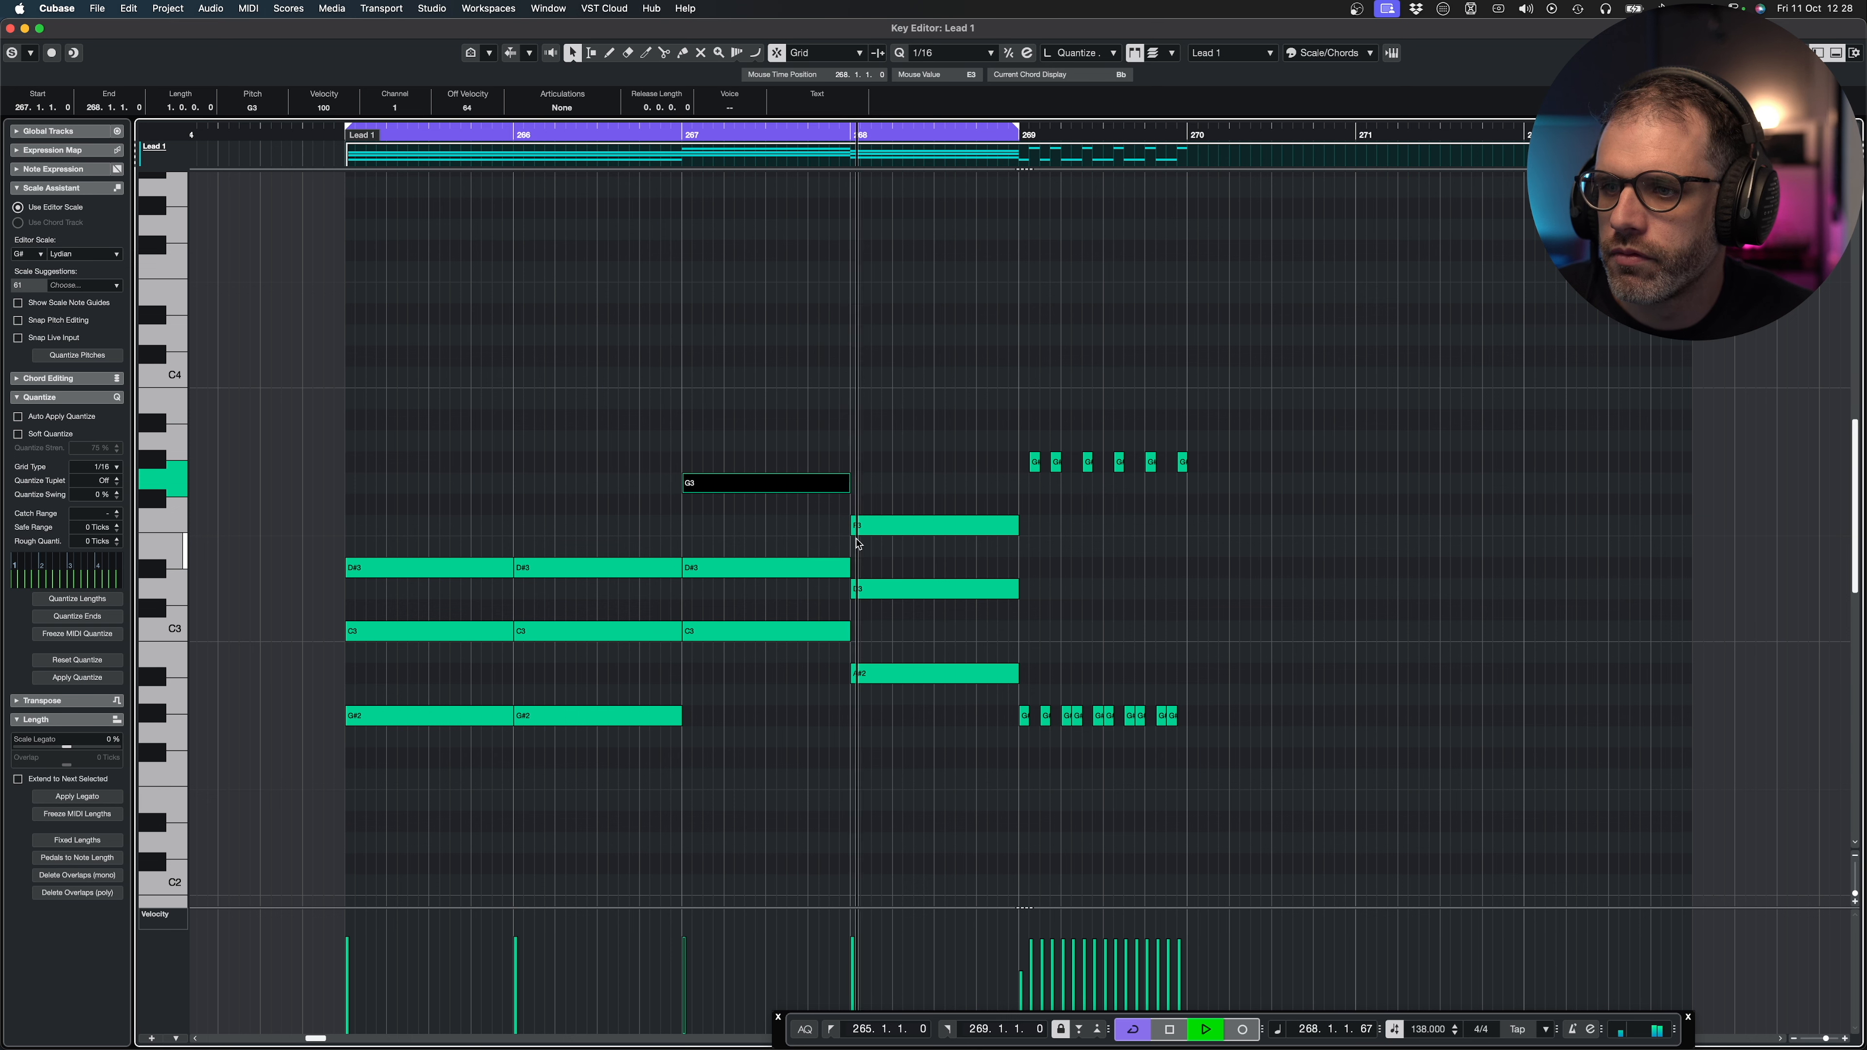
key("space")
key("KP_1")
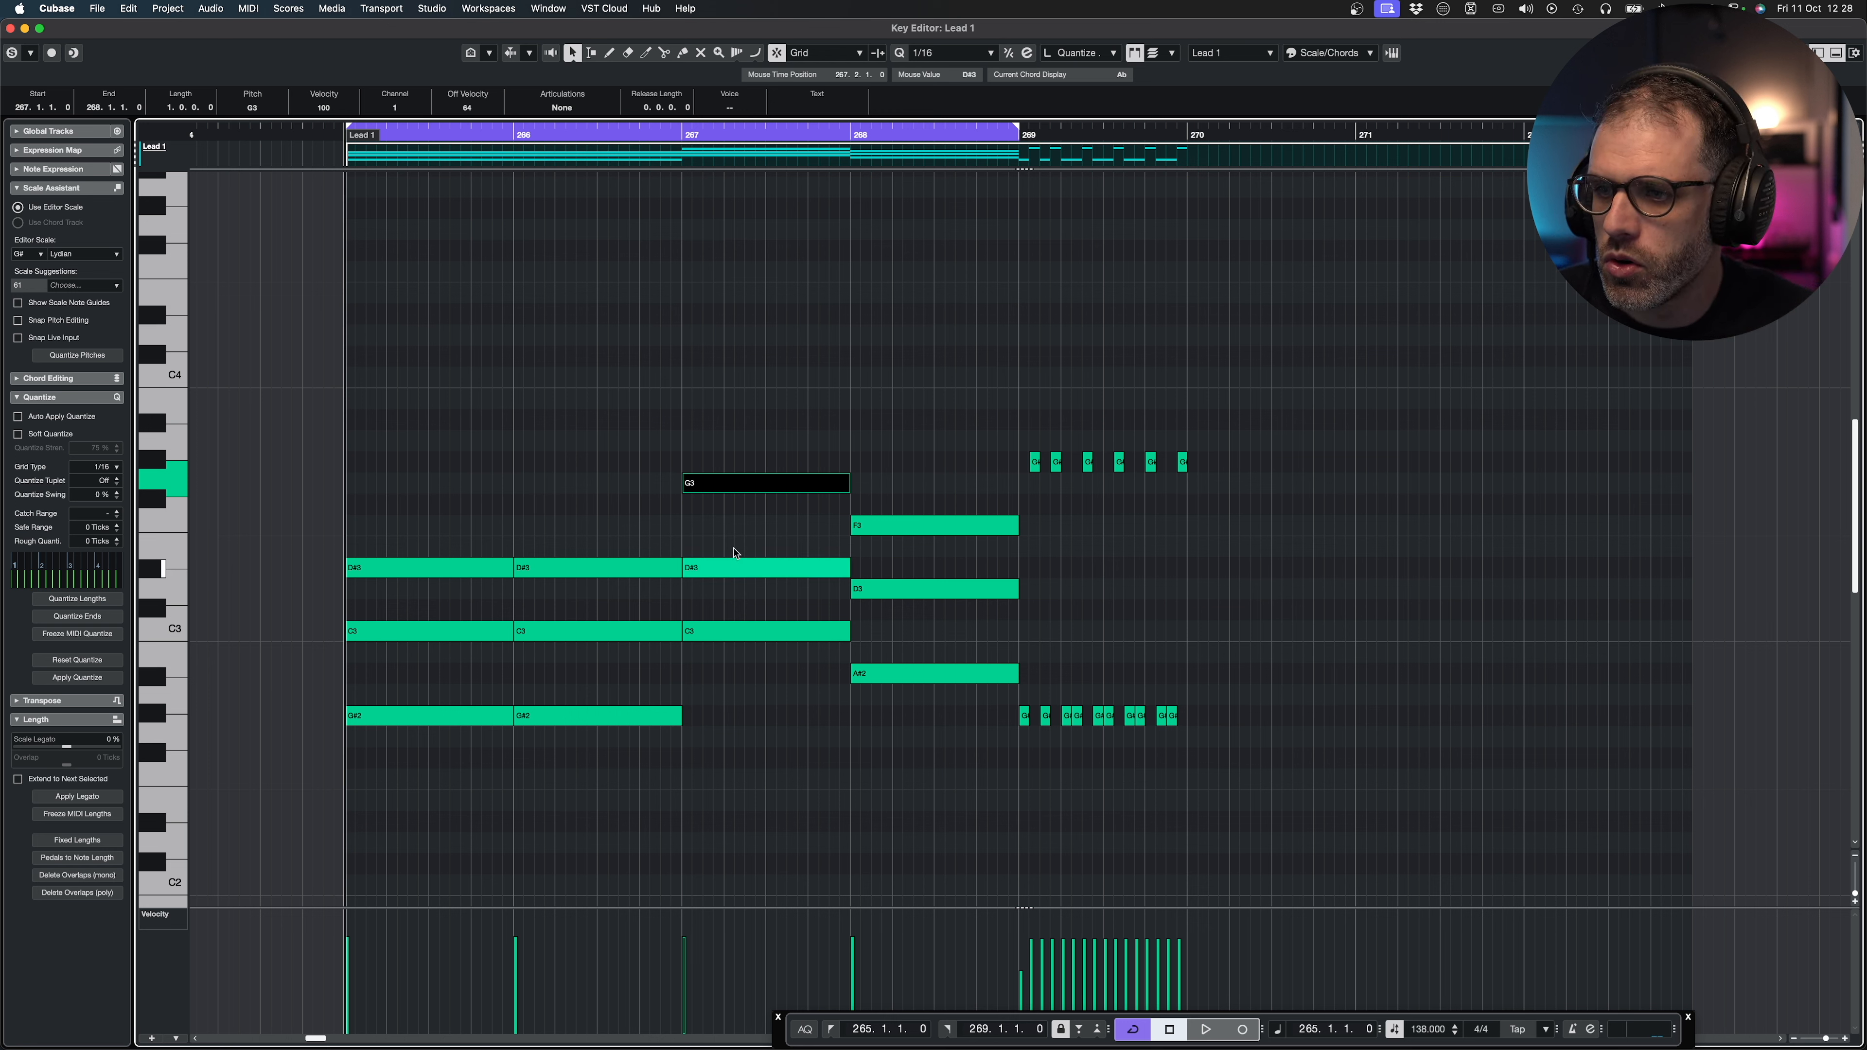
Copy the C3 note in bar 267 up a semitone, shorten the copy to three sixteenths and move it down to C3.
left_click_drag(754, 393, 763, 730)
left_click(749, 686)
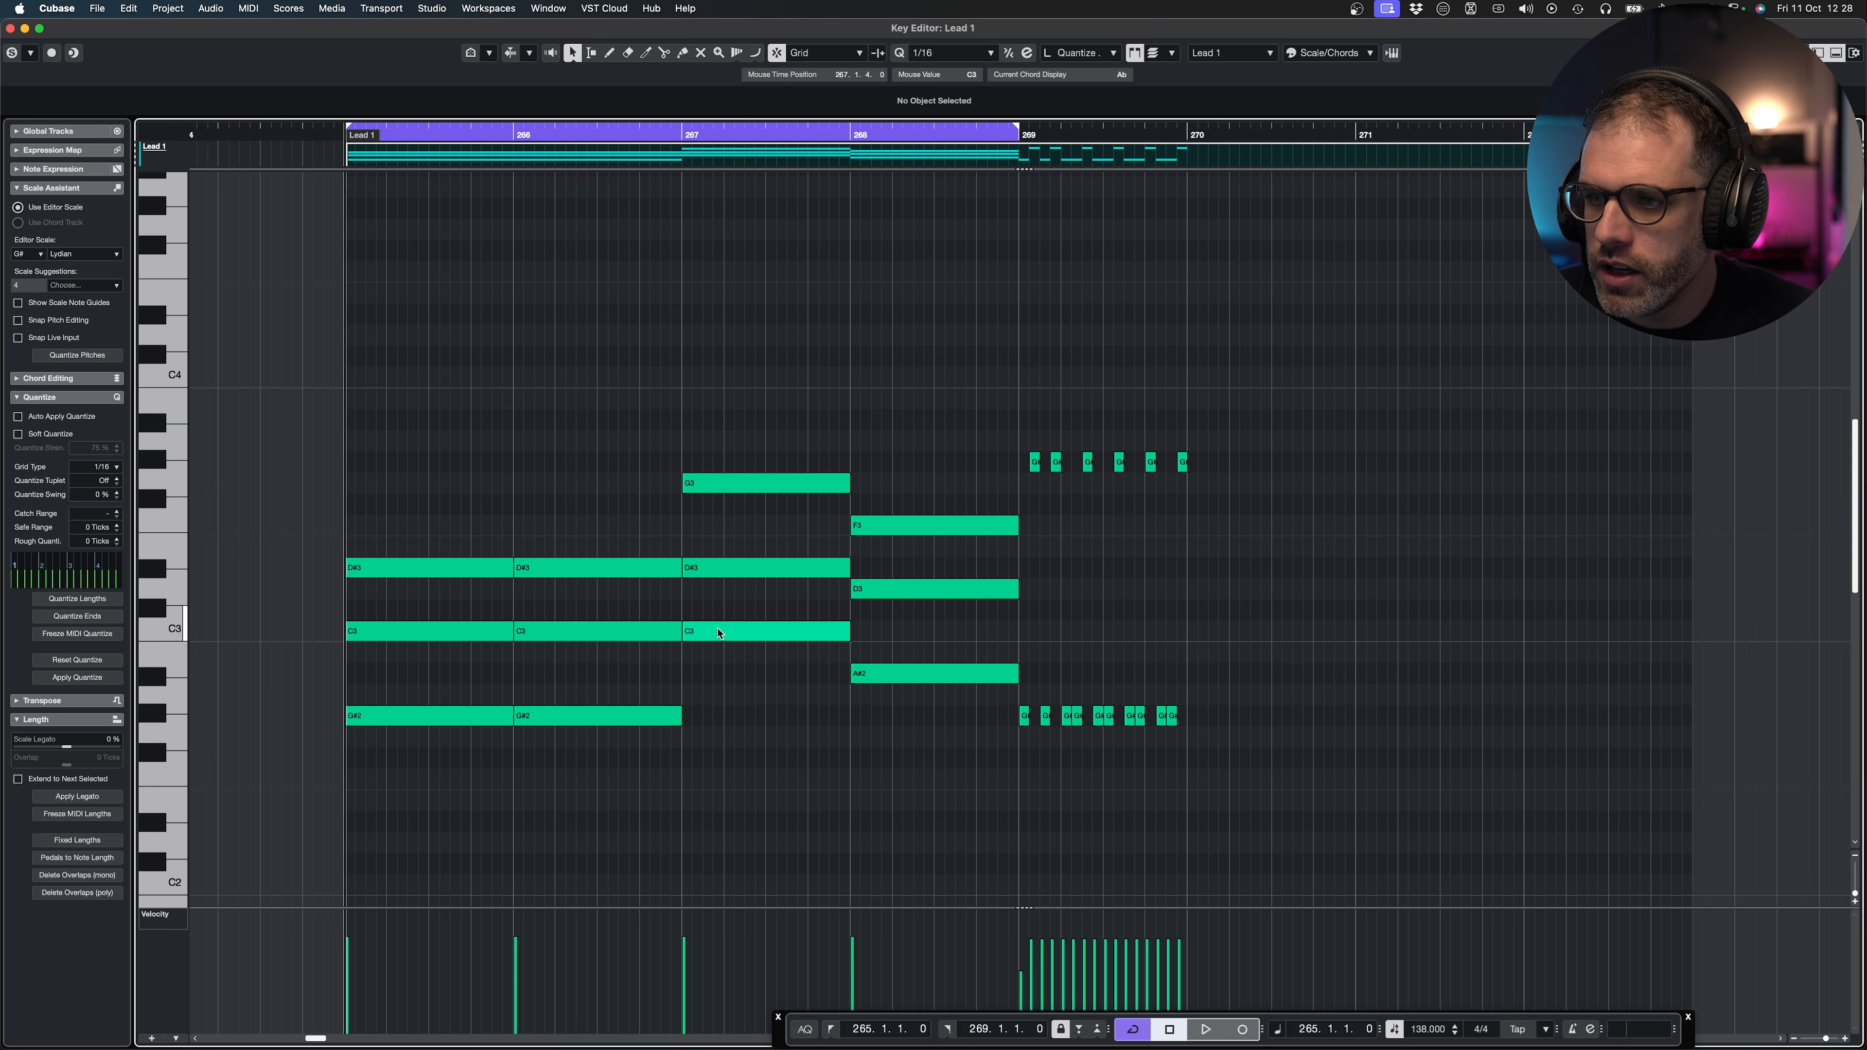
left_click(719, 633)
left_click_drag(717, 619, 763, 614)
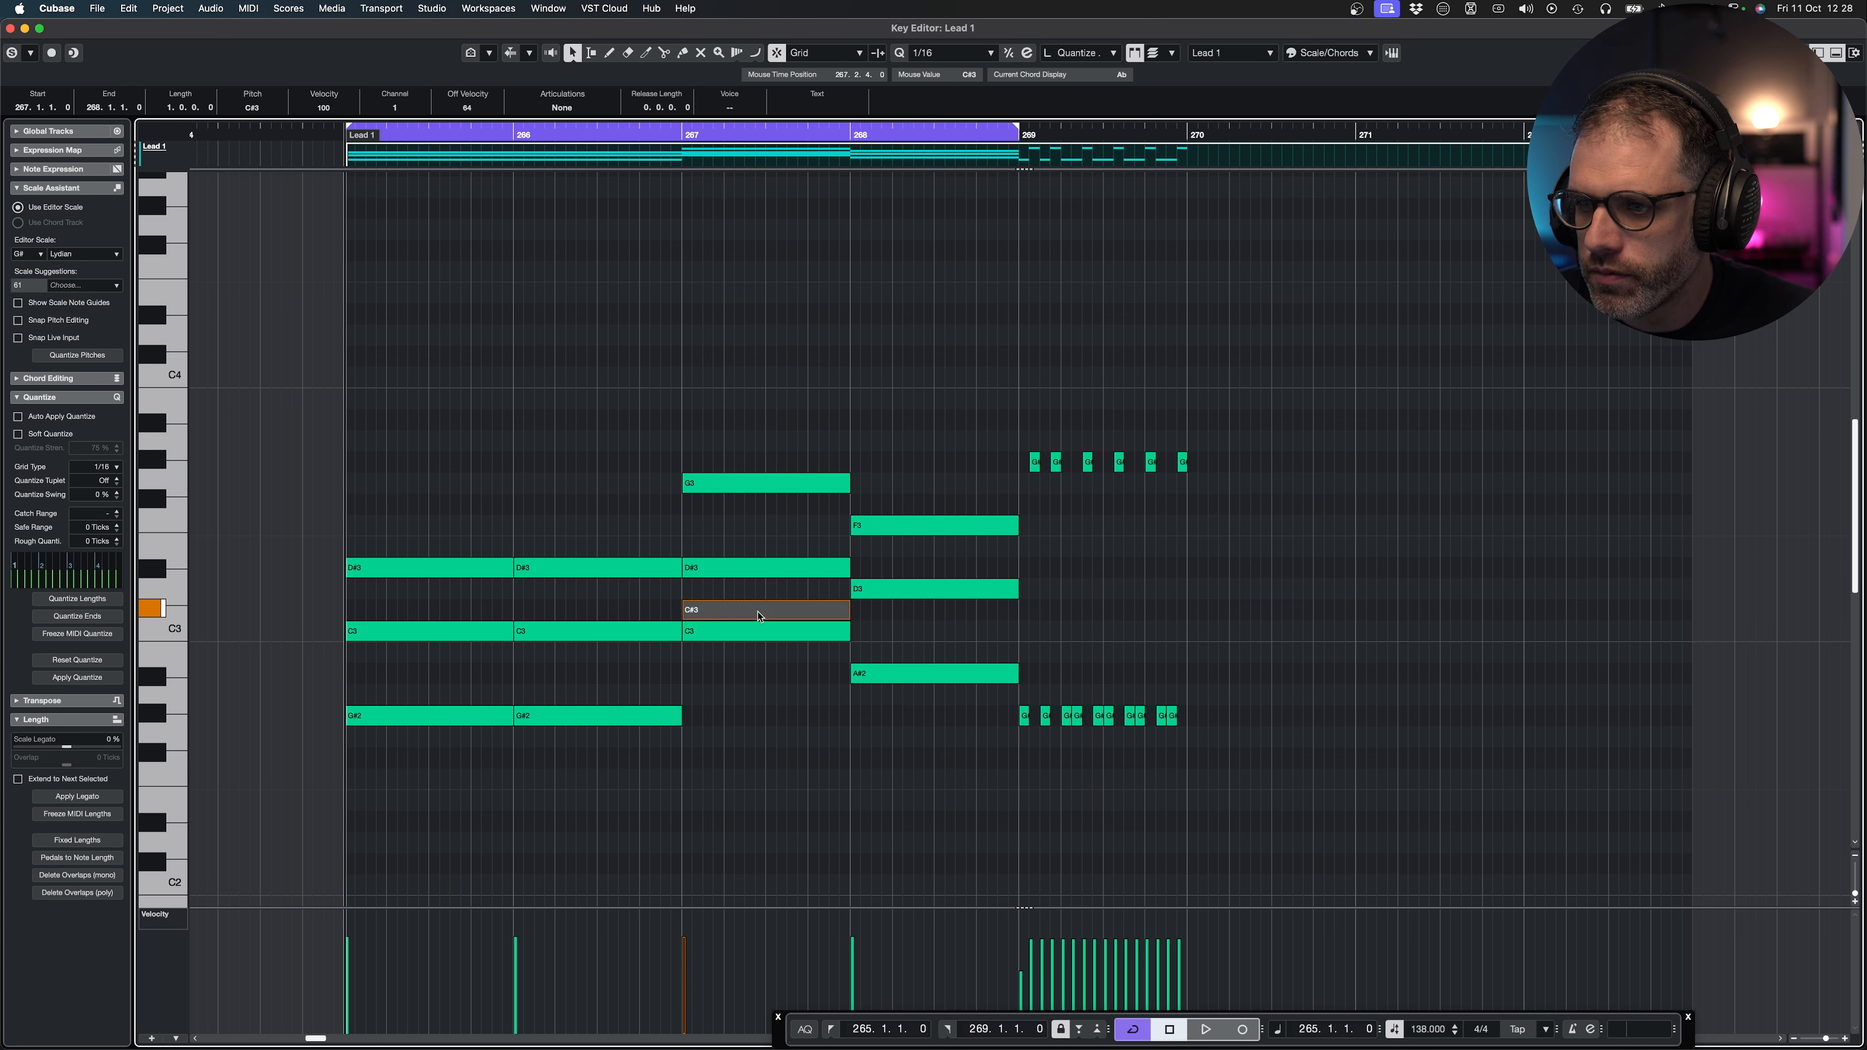
left_click(591, 53)
left_click(573, 53)
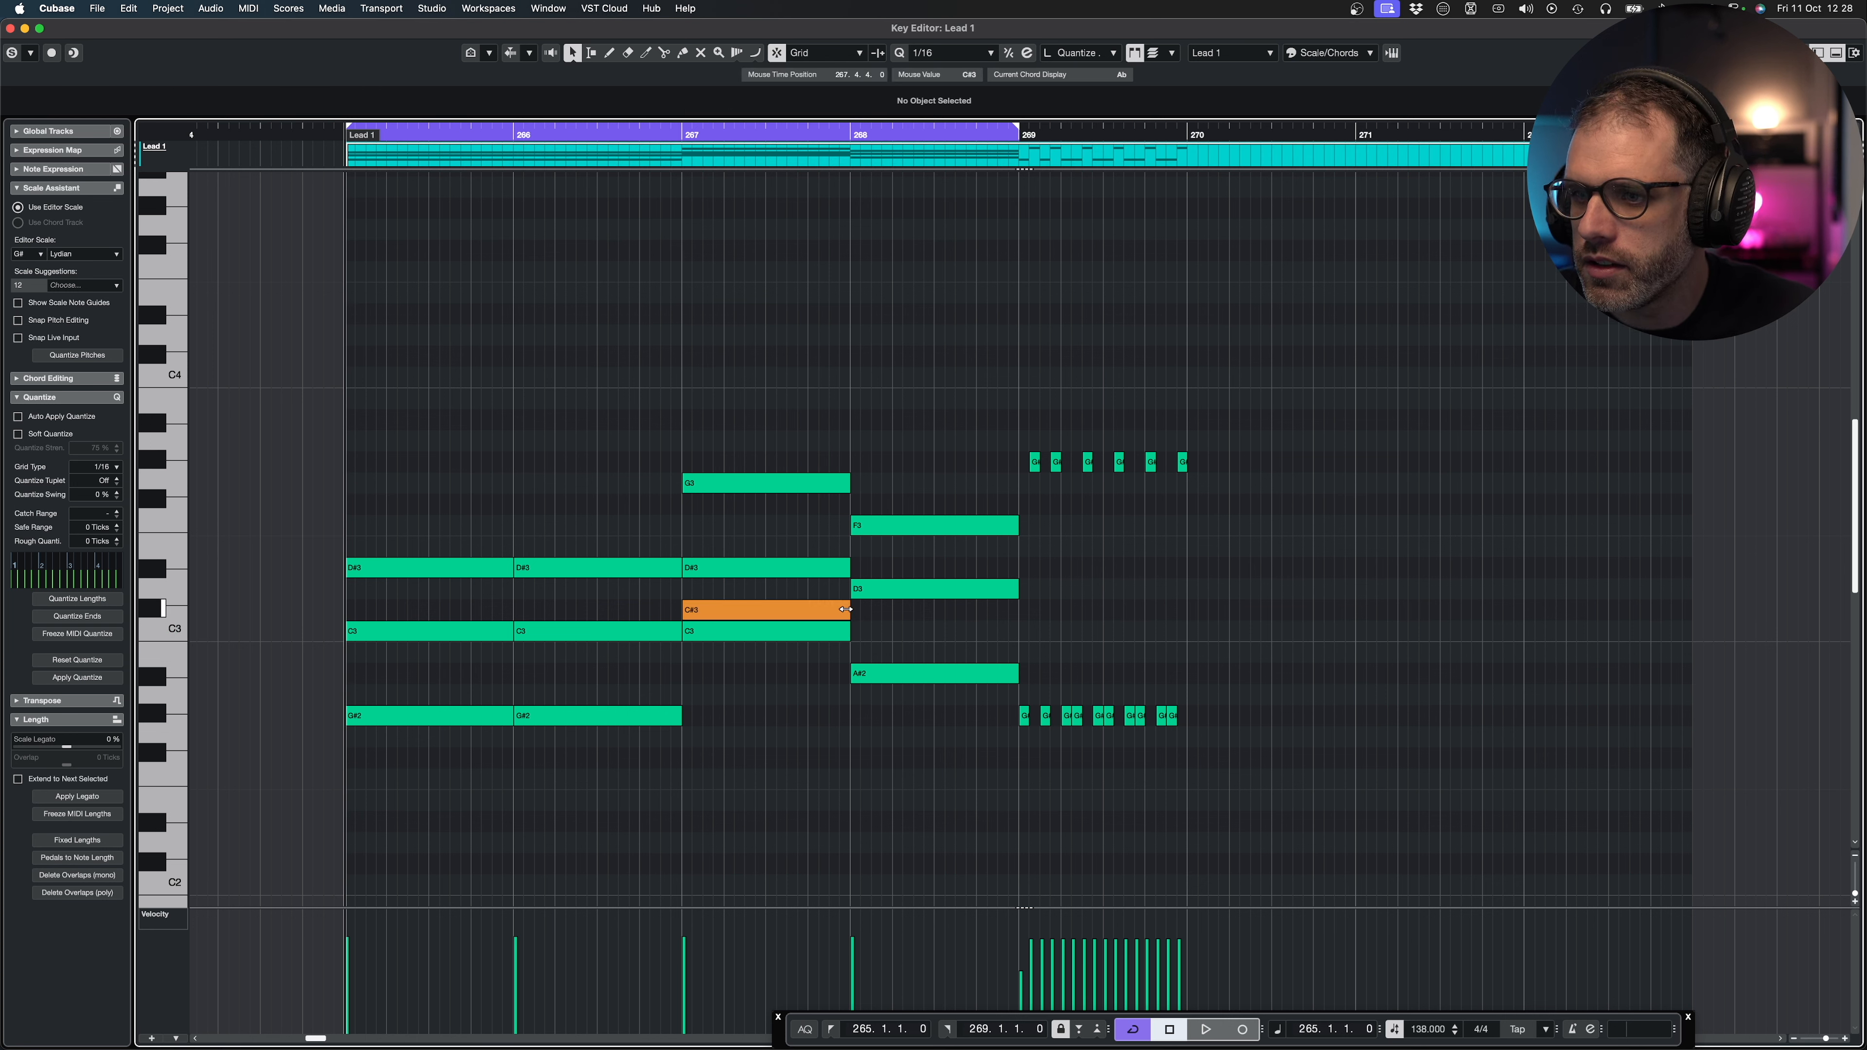
left_click_drag(845, 609, 702, 616)
key("Down")
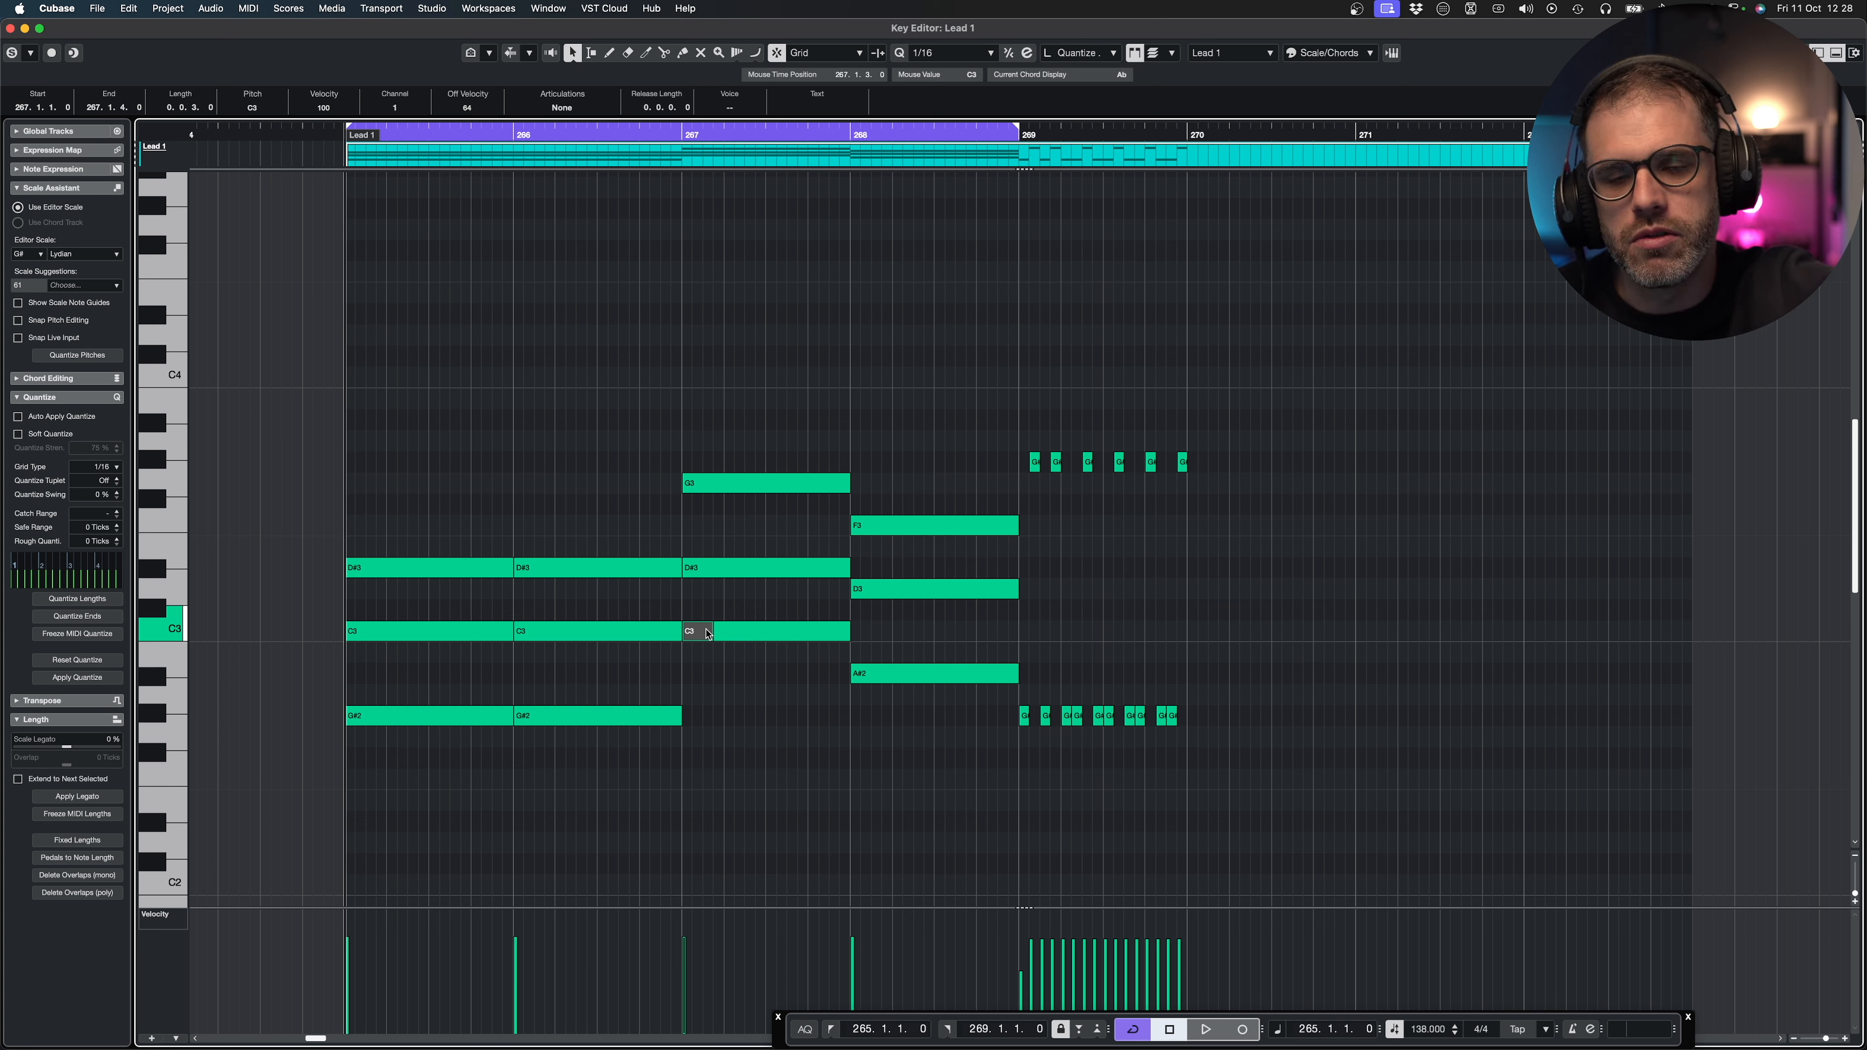
Raise the short copied note in bar 267 one semitone at a time up to G3.
key("Up")
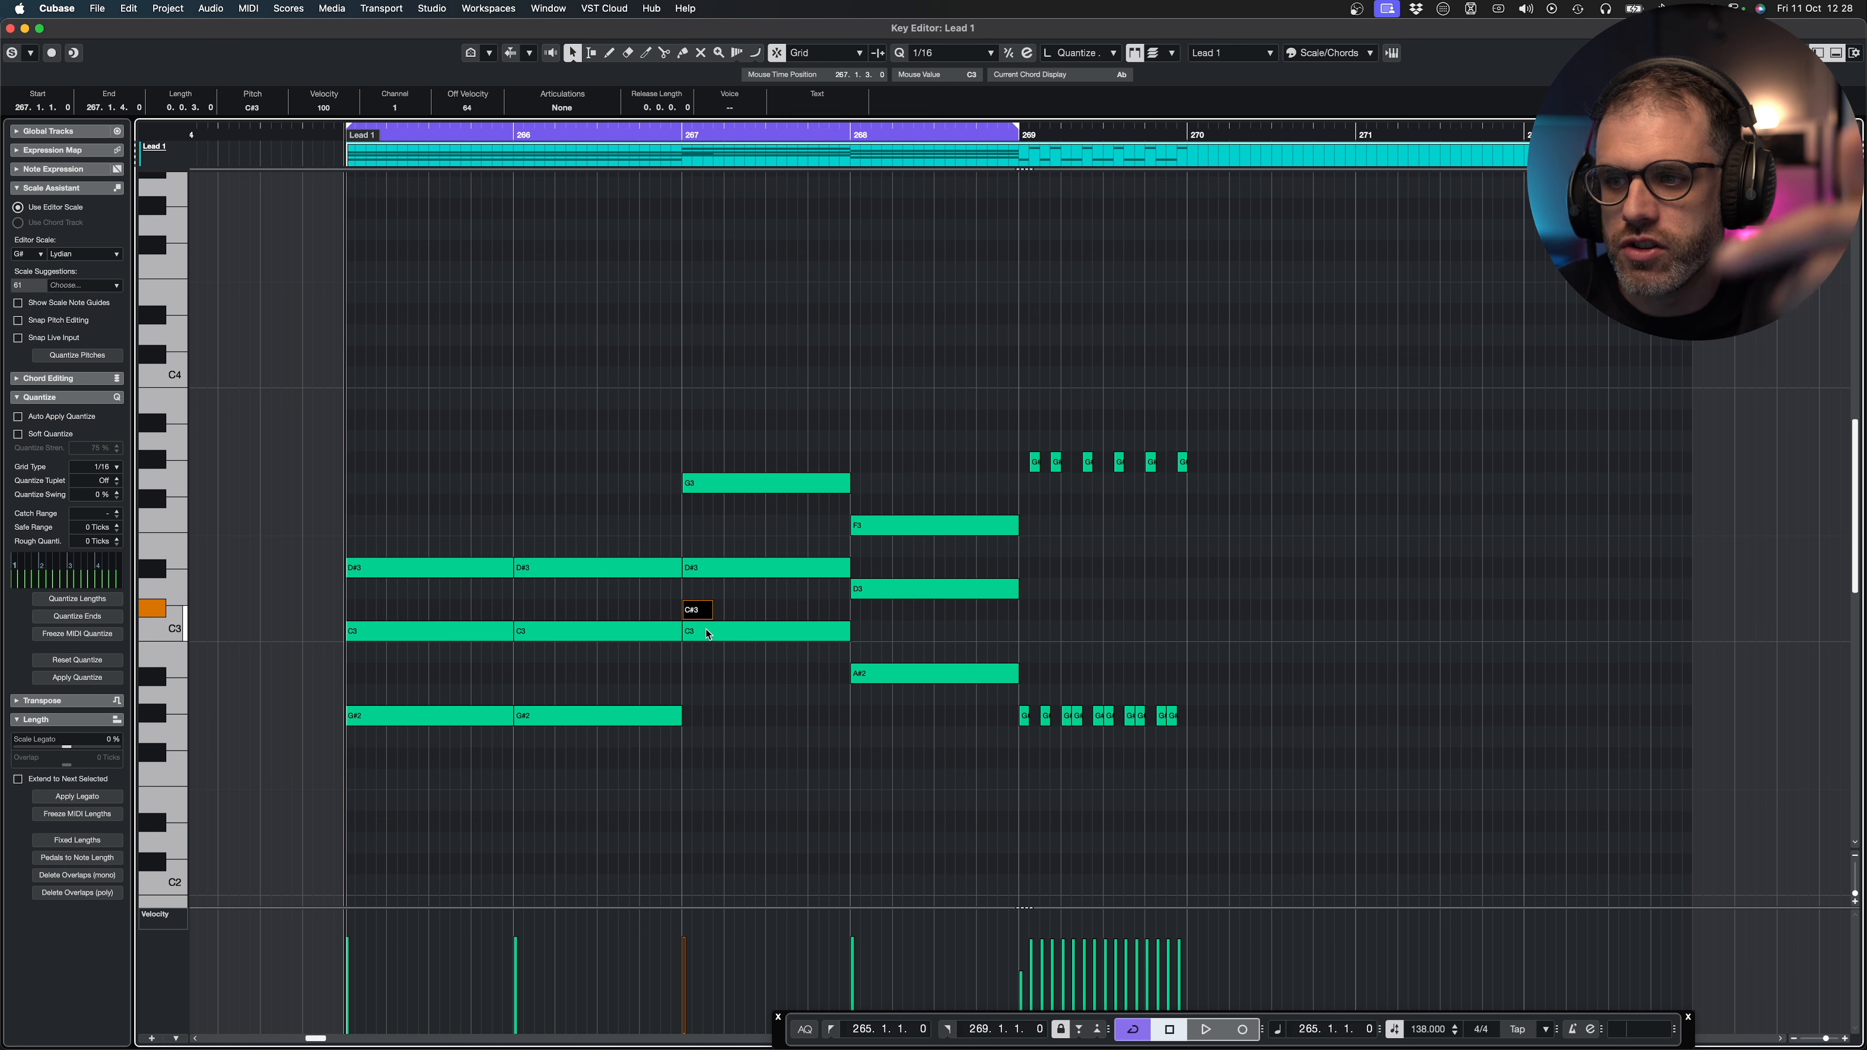
key("Up")
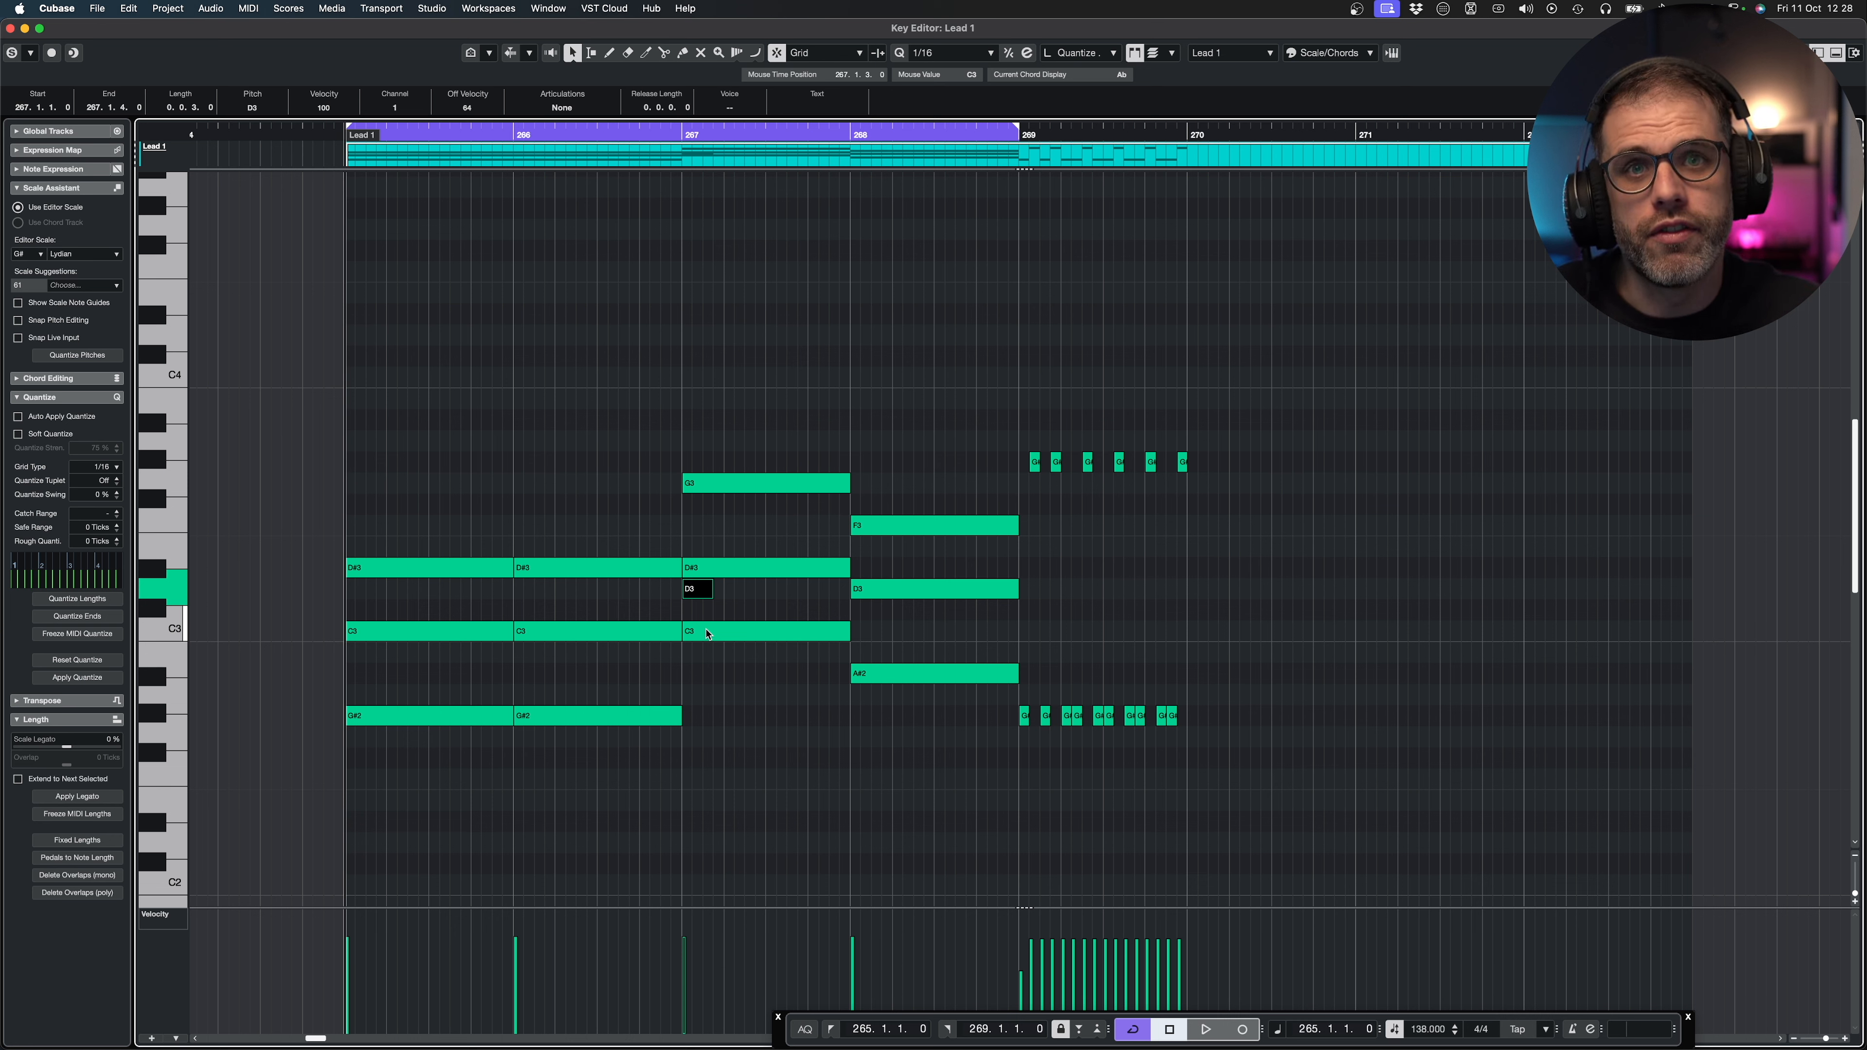
key("Up")
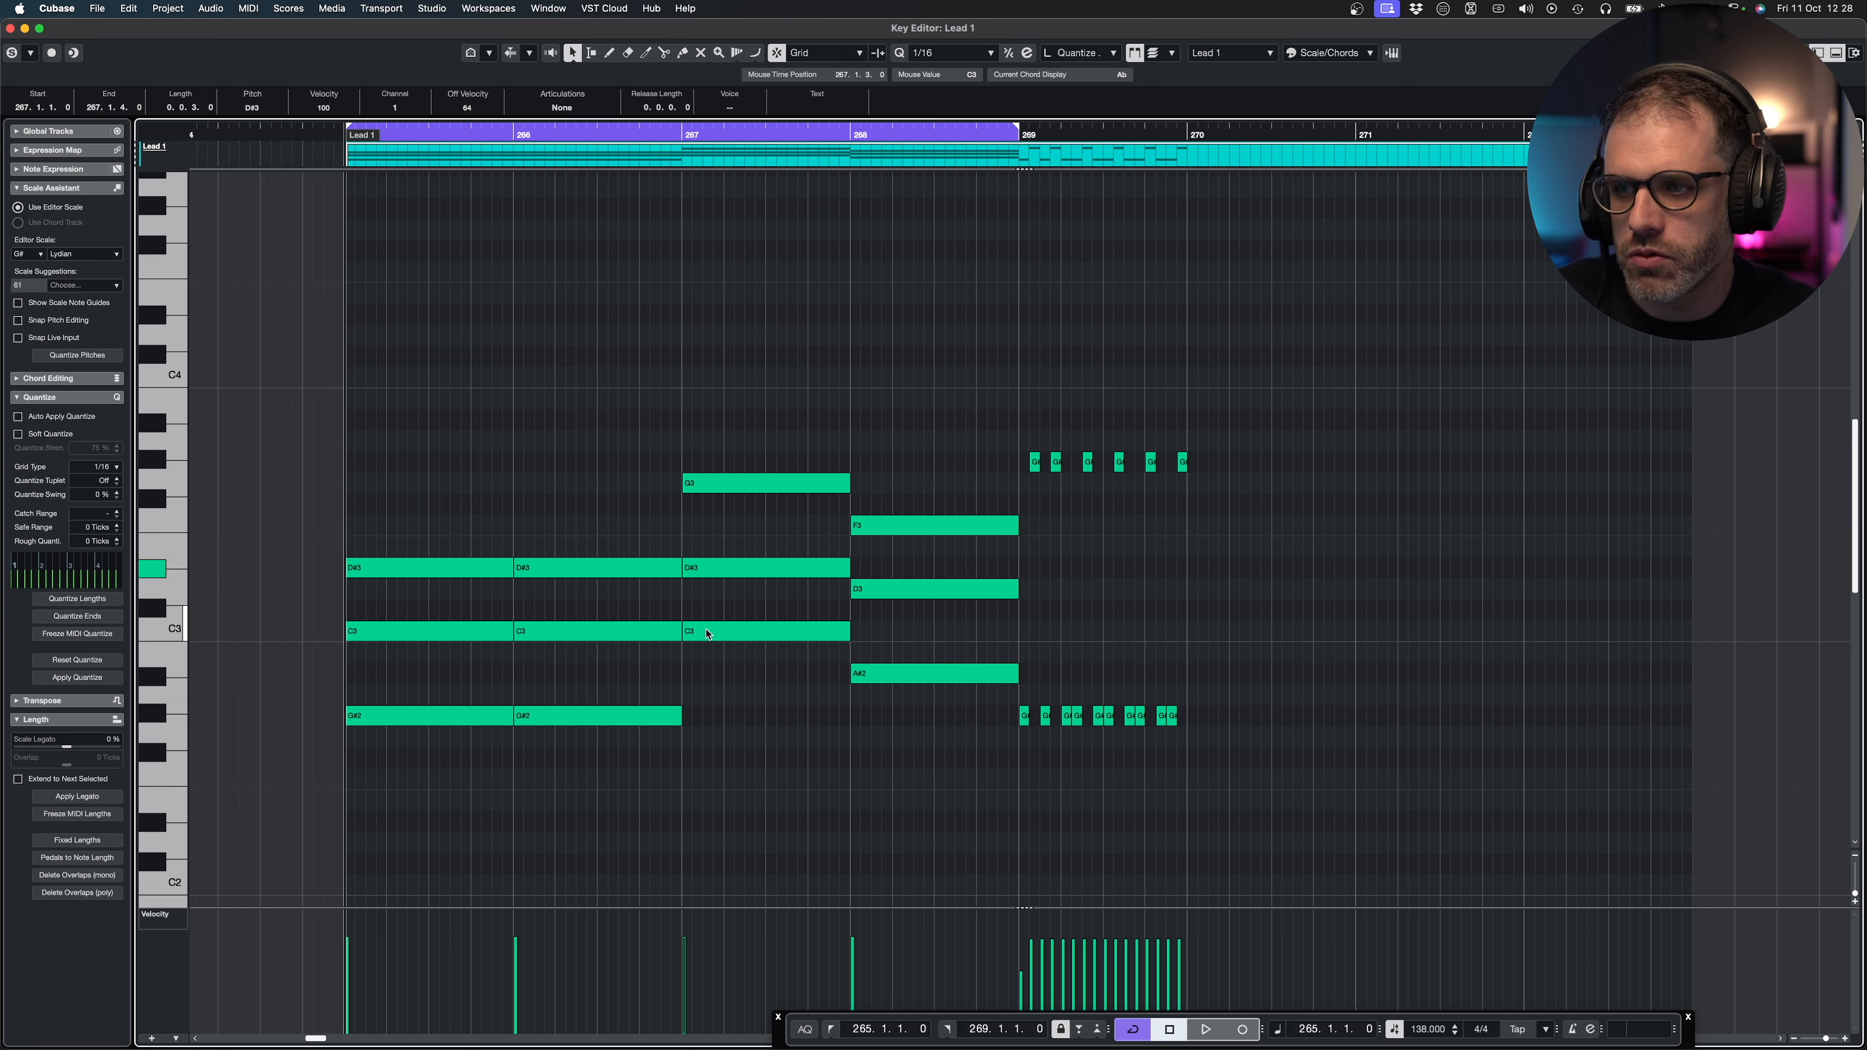
key("Up")
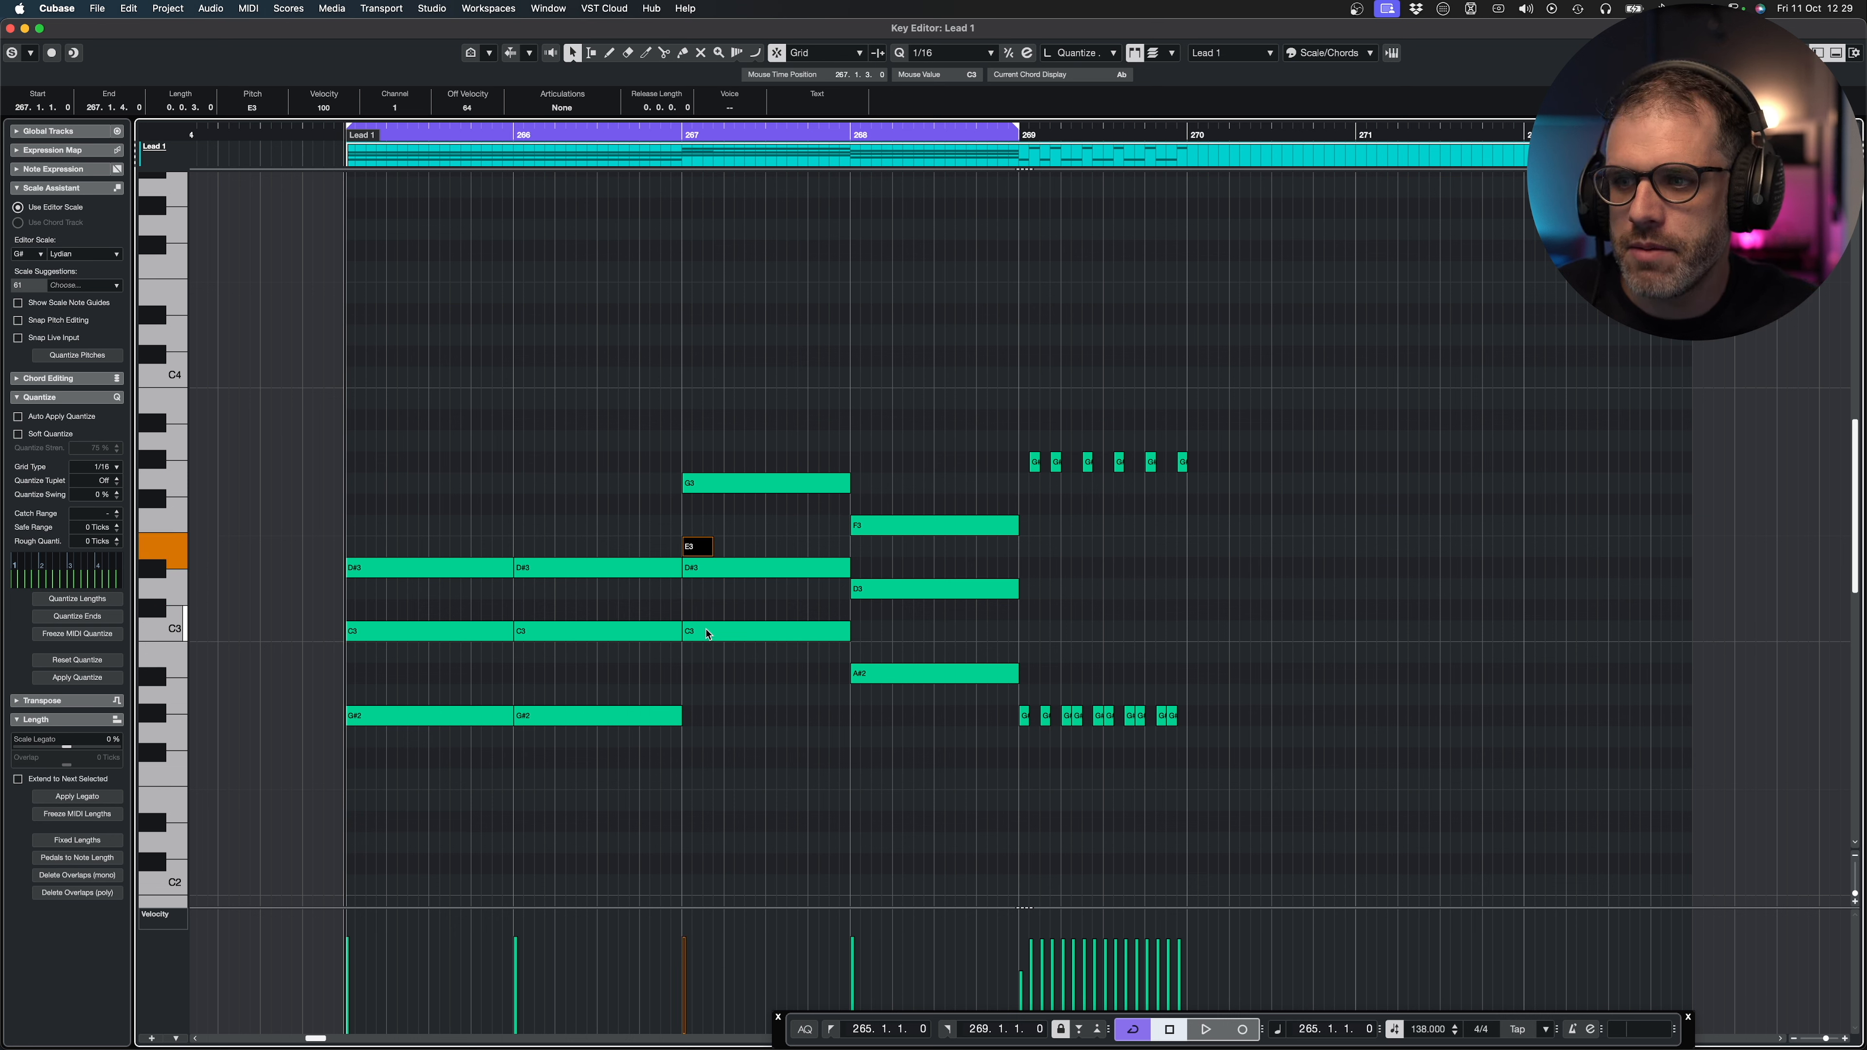
key("Up")
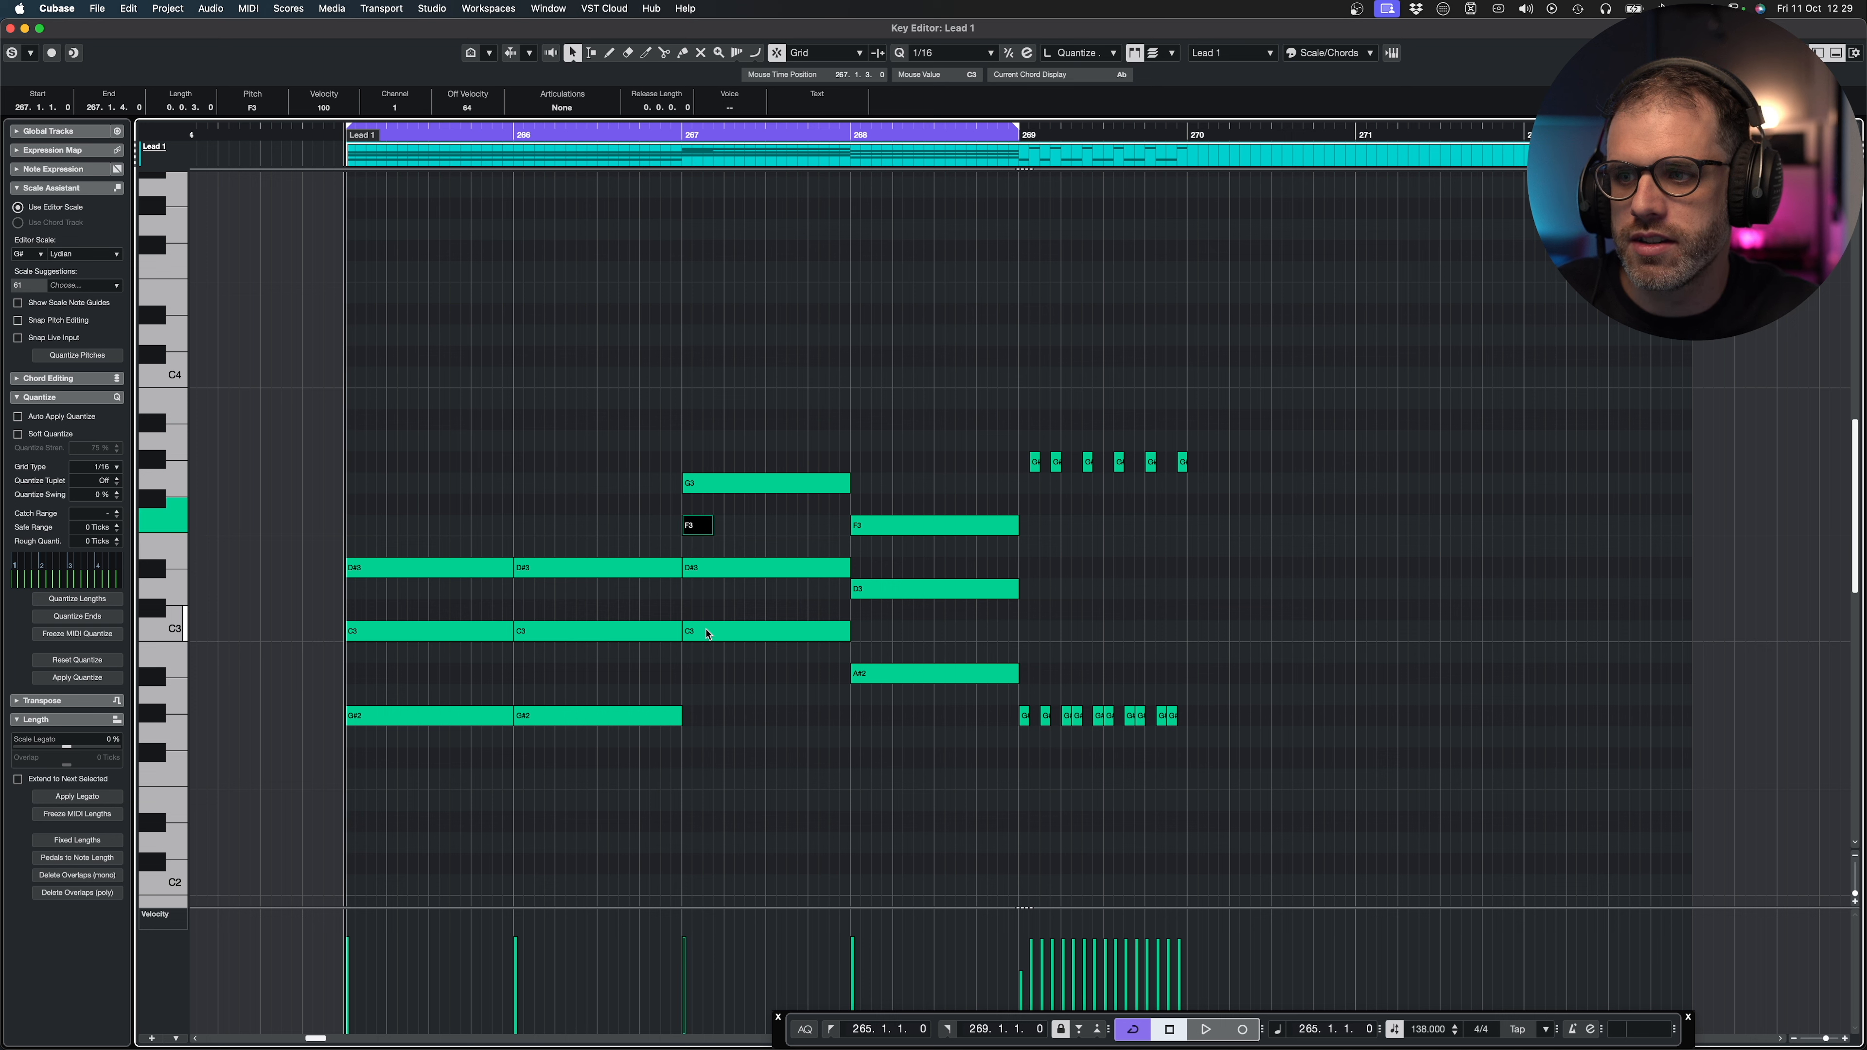
key("Up")
key("Up")
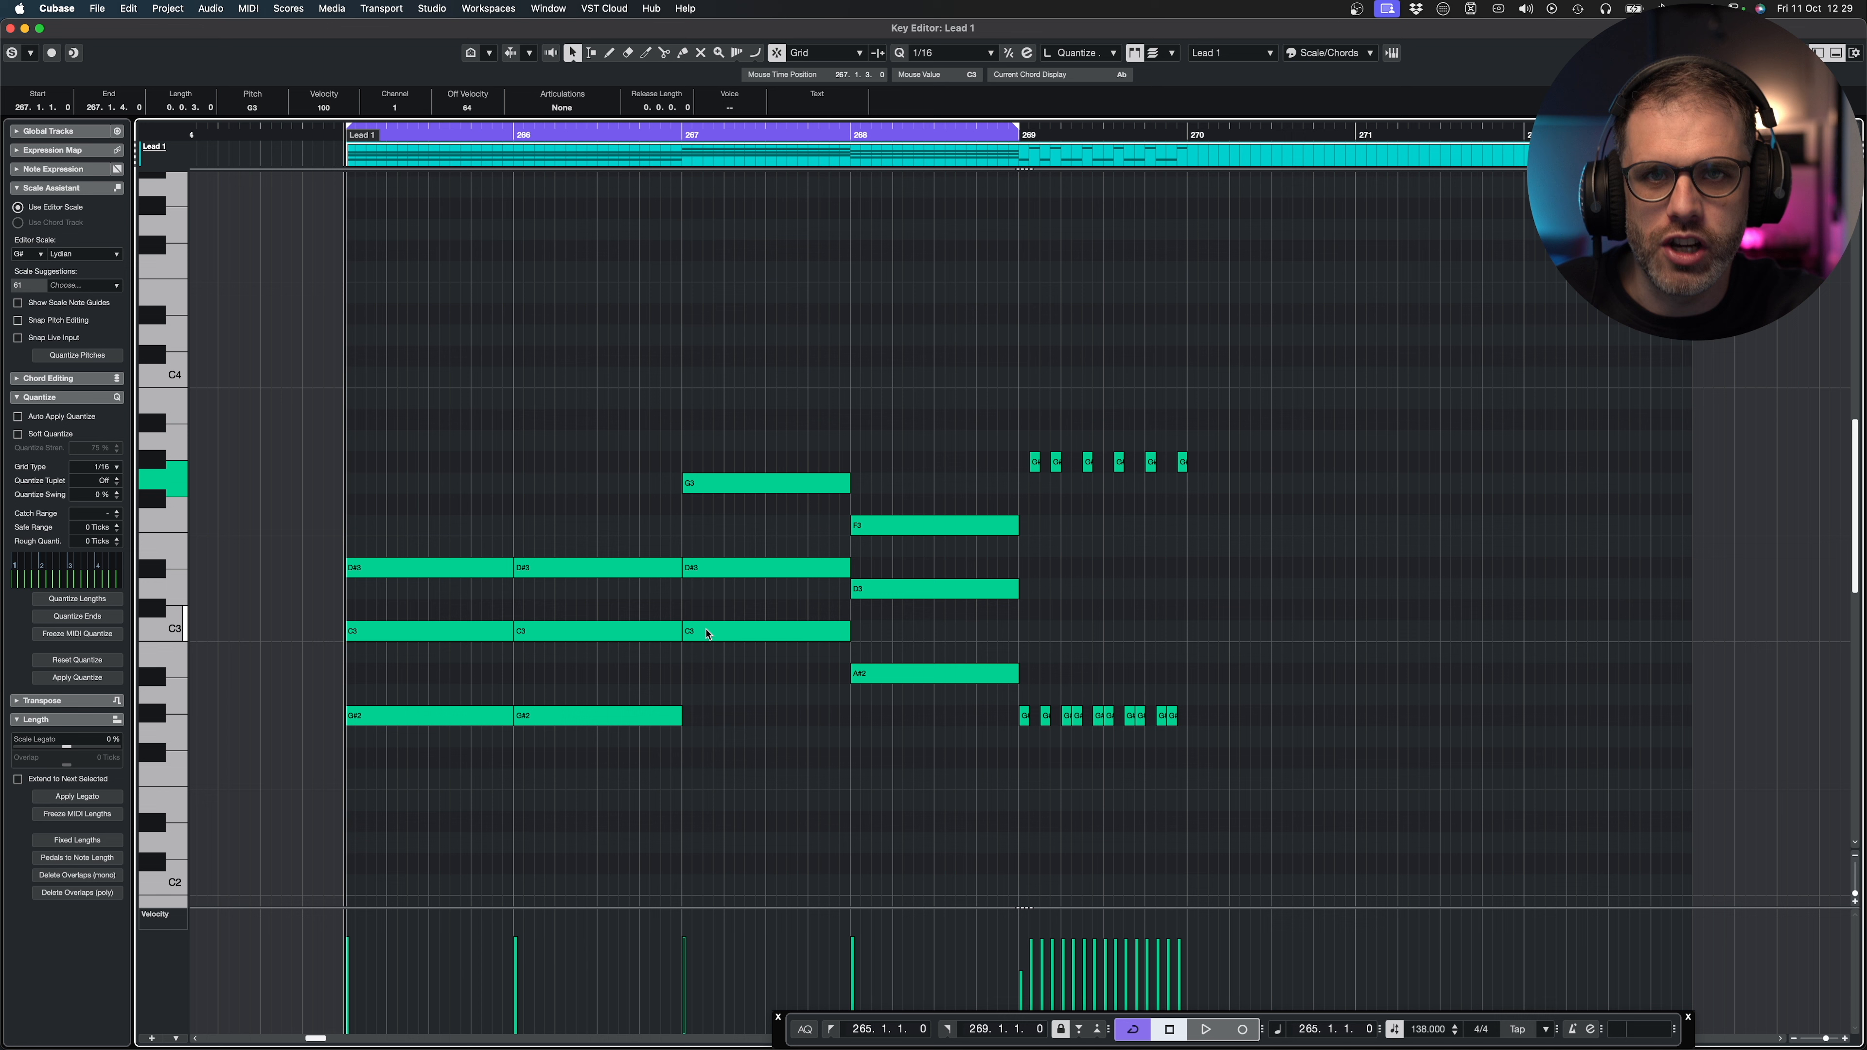
key("Left")
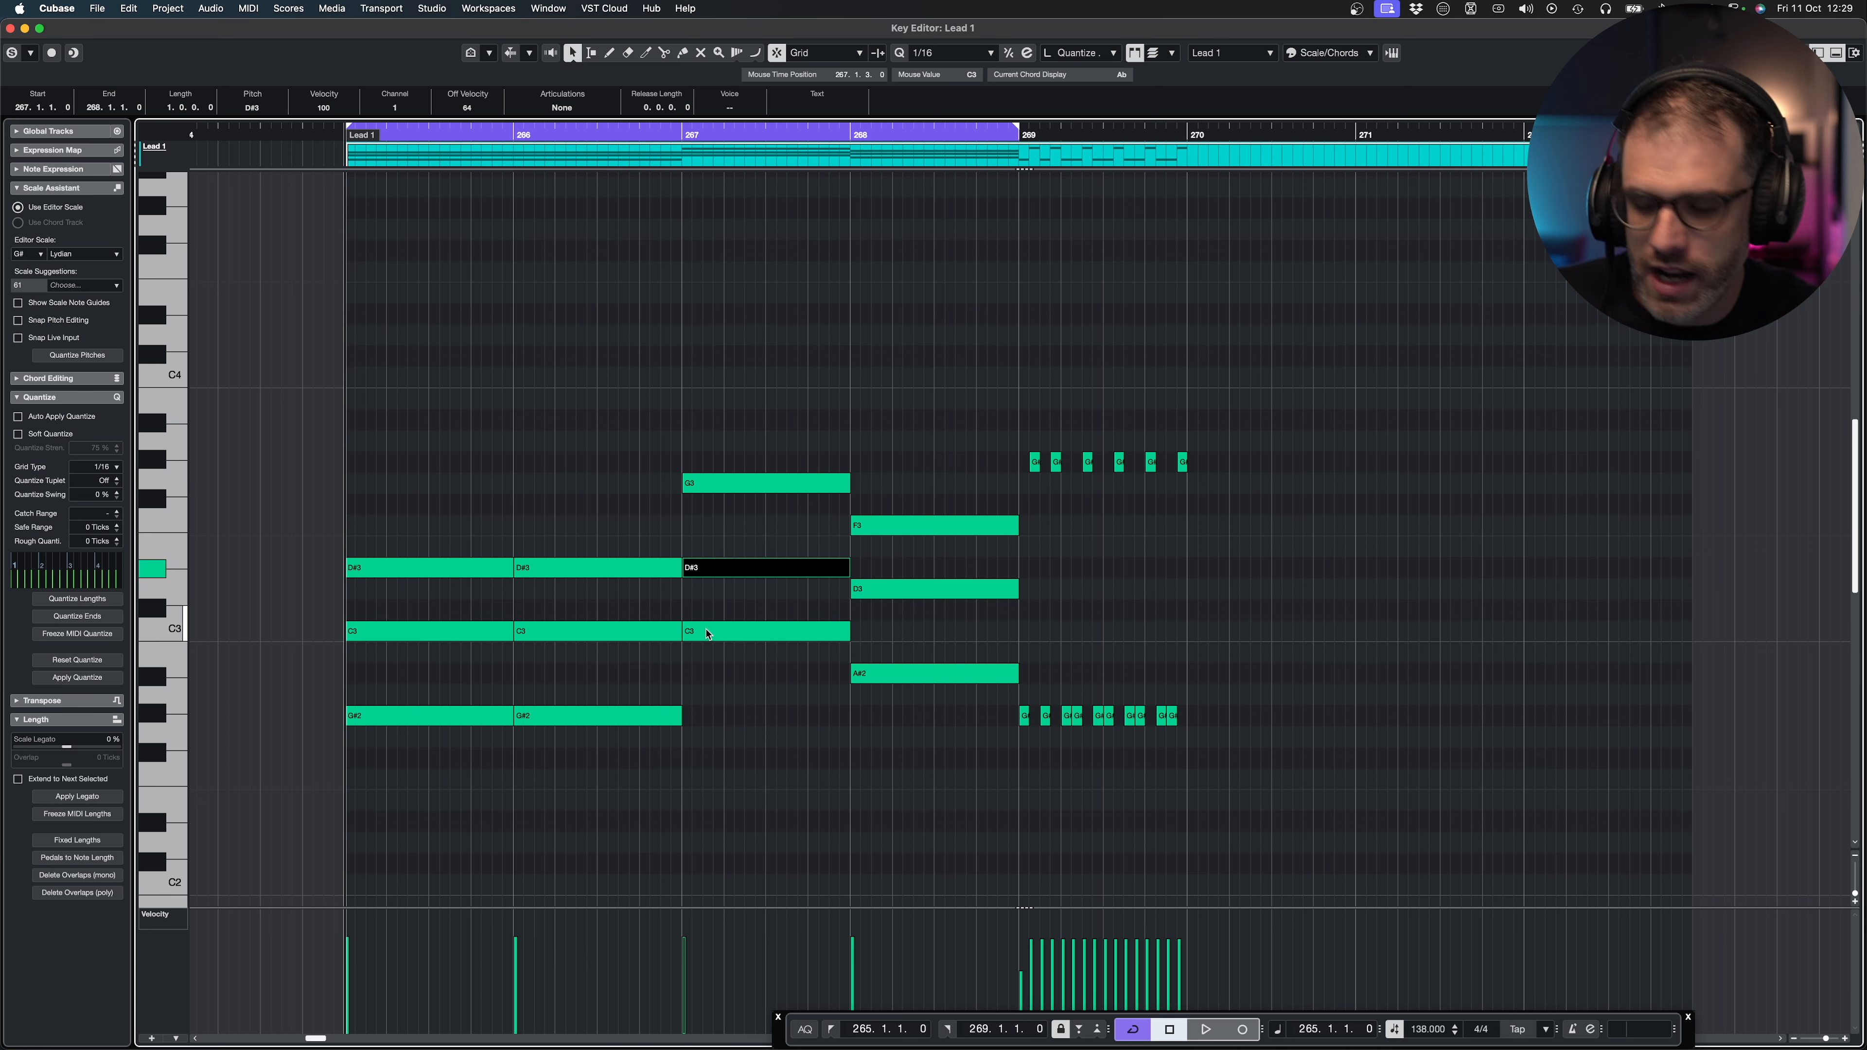
left_click(721, 422)
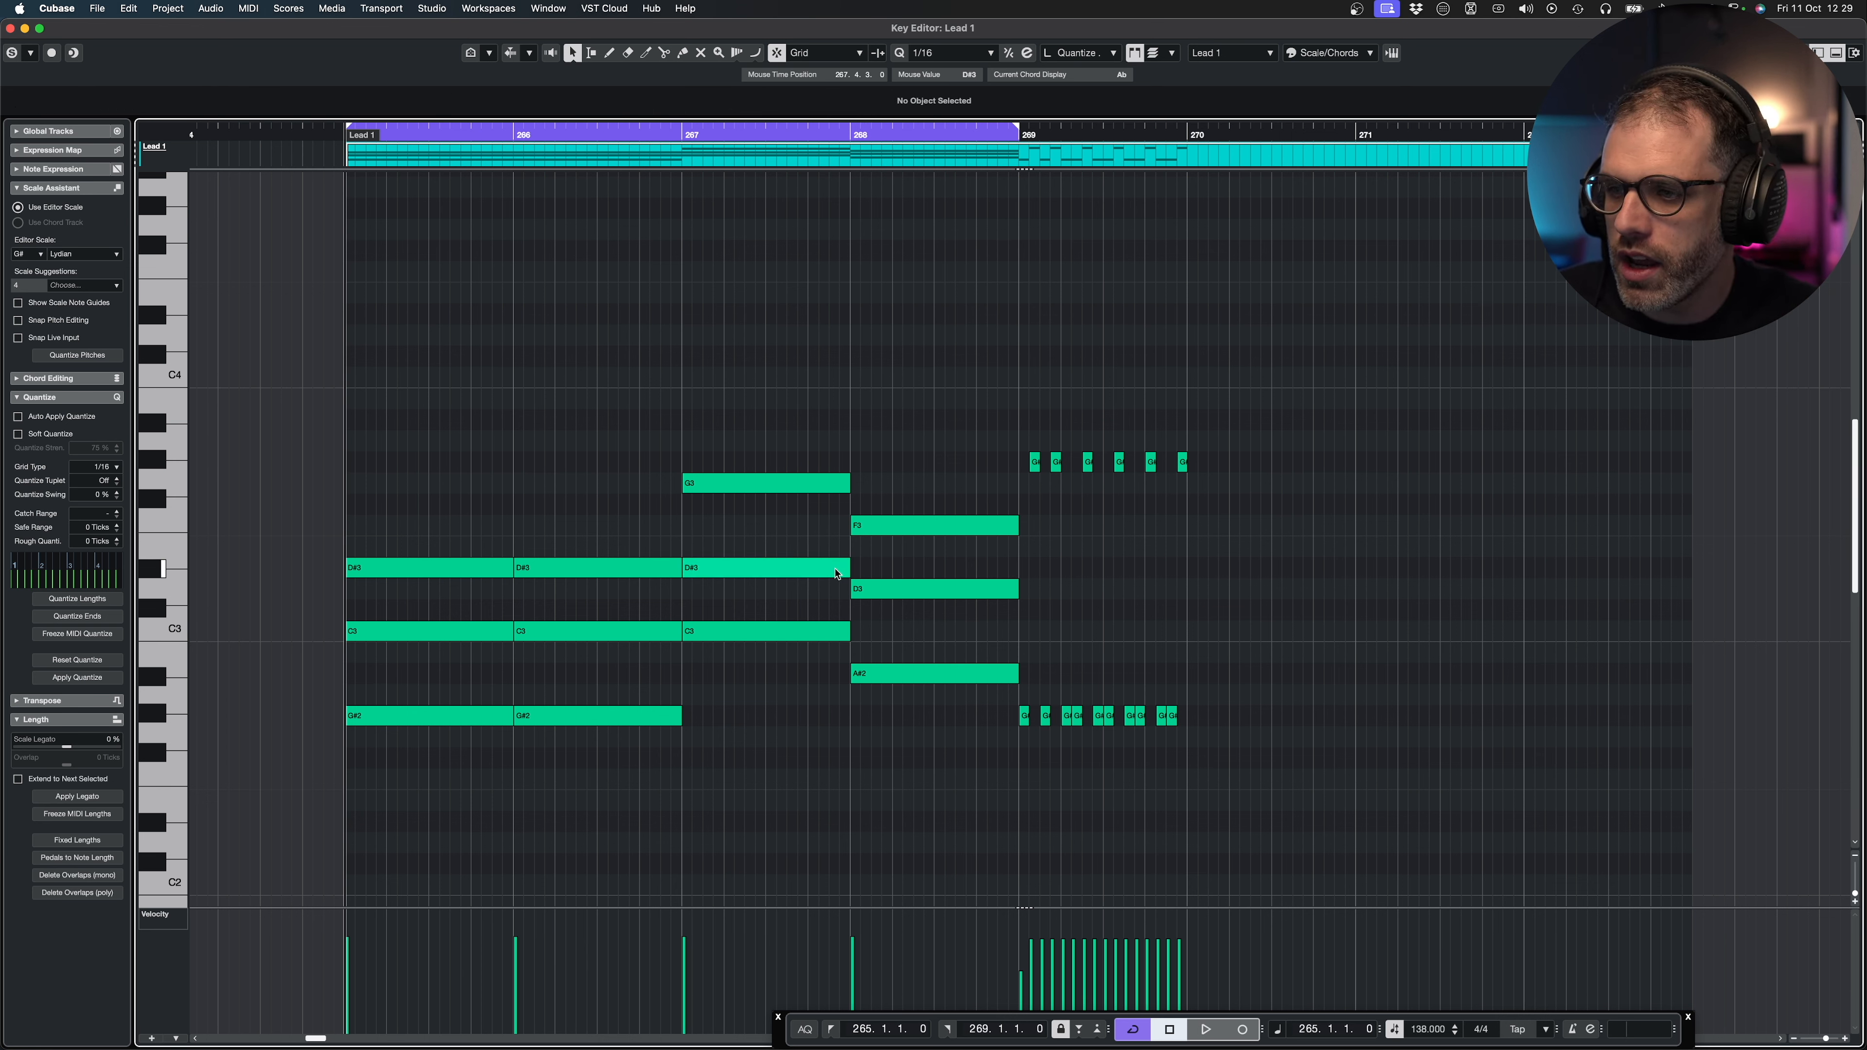
Duplicate bar 269's rhythmic lead pattern three times to fill bars 270 to 272.
left_click_drag(1315, 367, 1029, 744)
key("super+d")
key("super+d")
key("super+d")
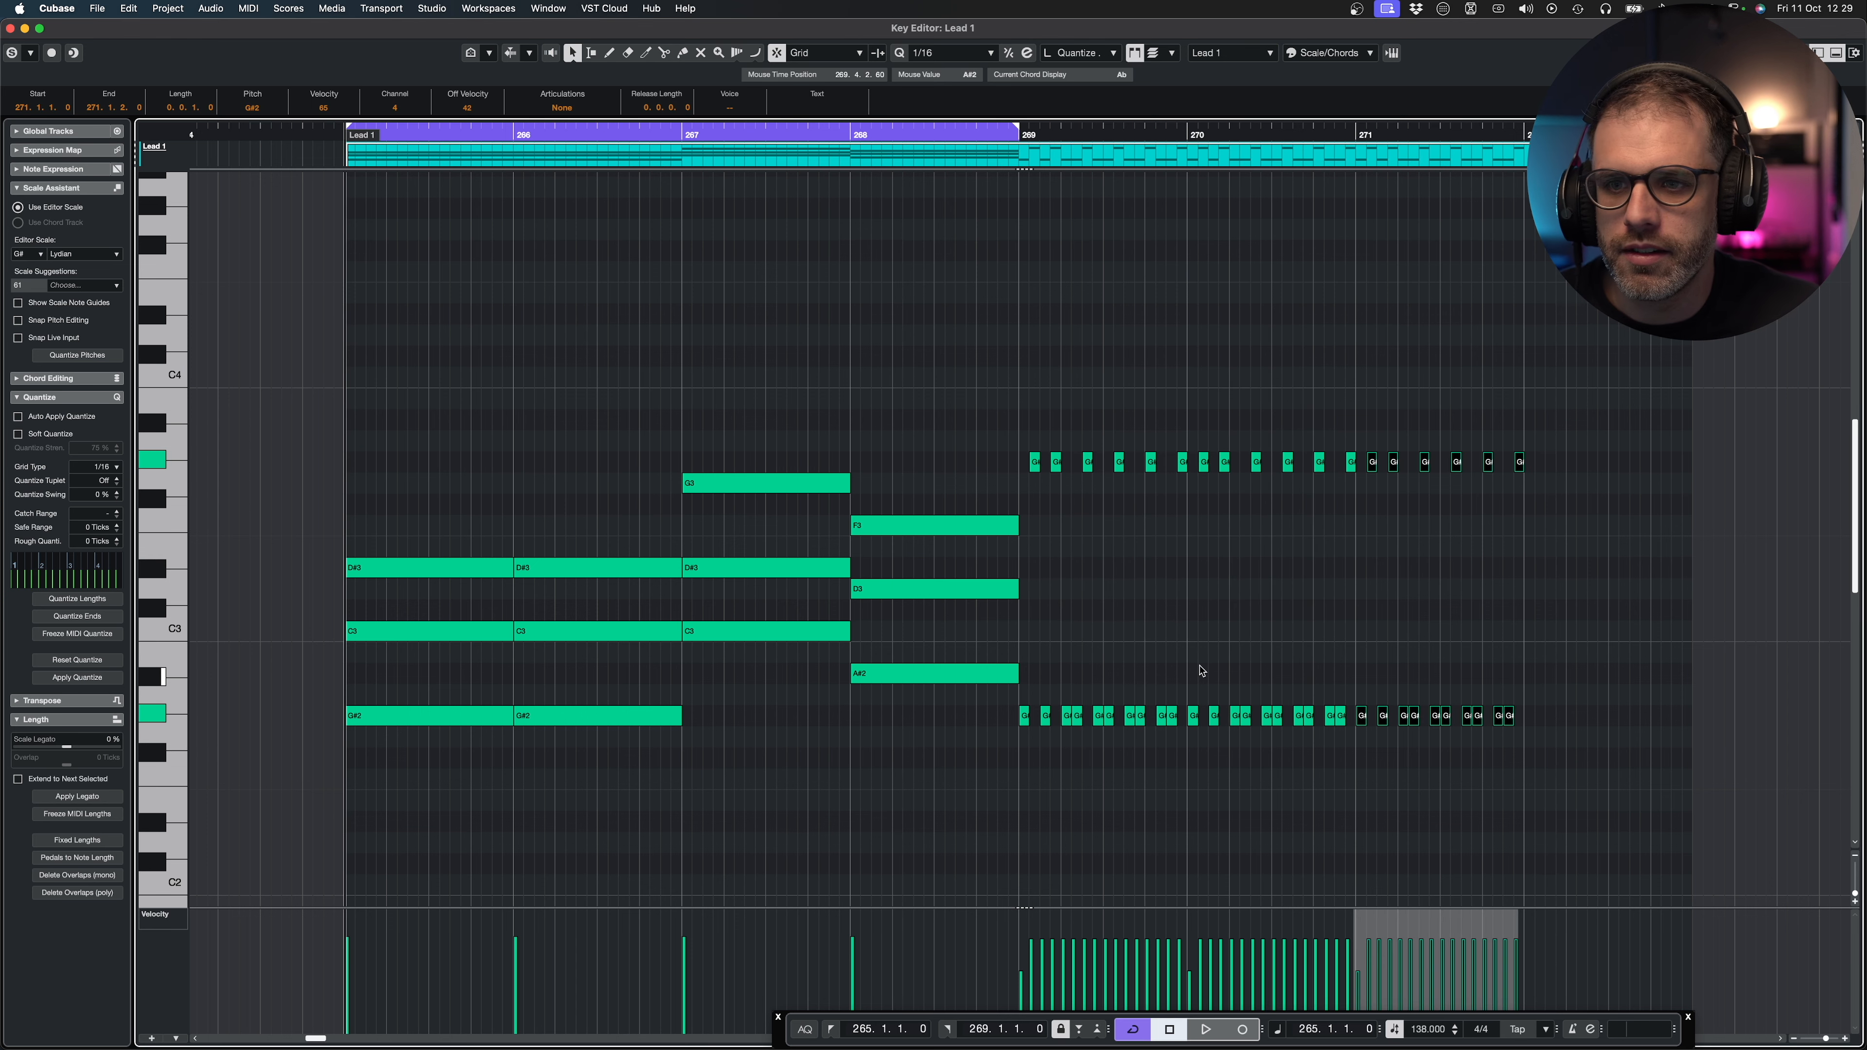
Raise the rhythmic patterns in bars 271 and 272 by four semitones so their low notes play C3.
left_click_drag(1767, 382, 1359, 739)
key("Up")
key("Down")
left_click_drag(1360, 421, 1762, 771)
key("Up")
key("Up")
key("Up")
key("Up")
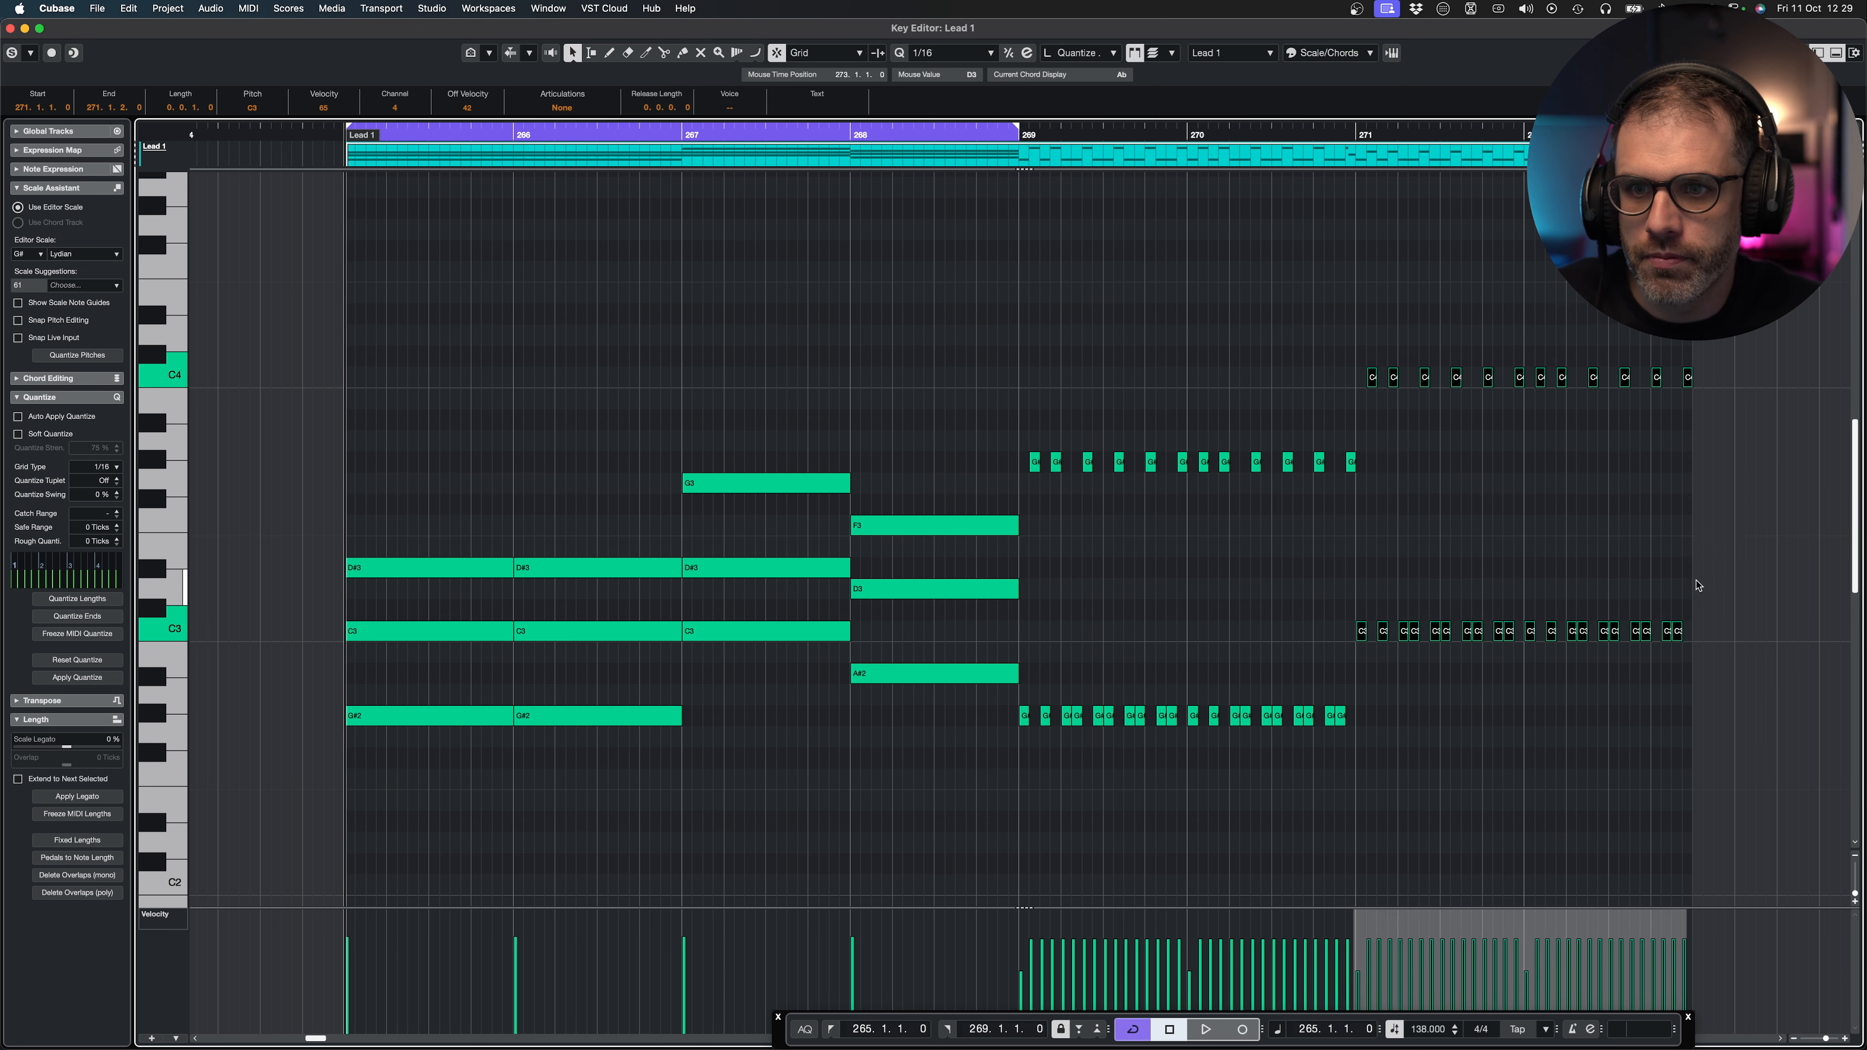
Lower the rhythmic pattern in bar 272 by two semitones so its low notes play A#2.
left_click_drag(1738, 338, 1530, 660)
key("Down")
key("Down")
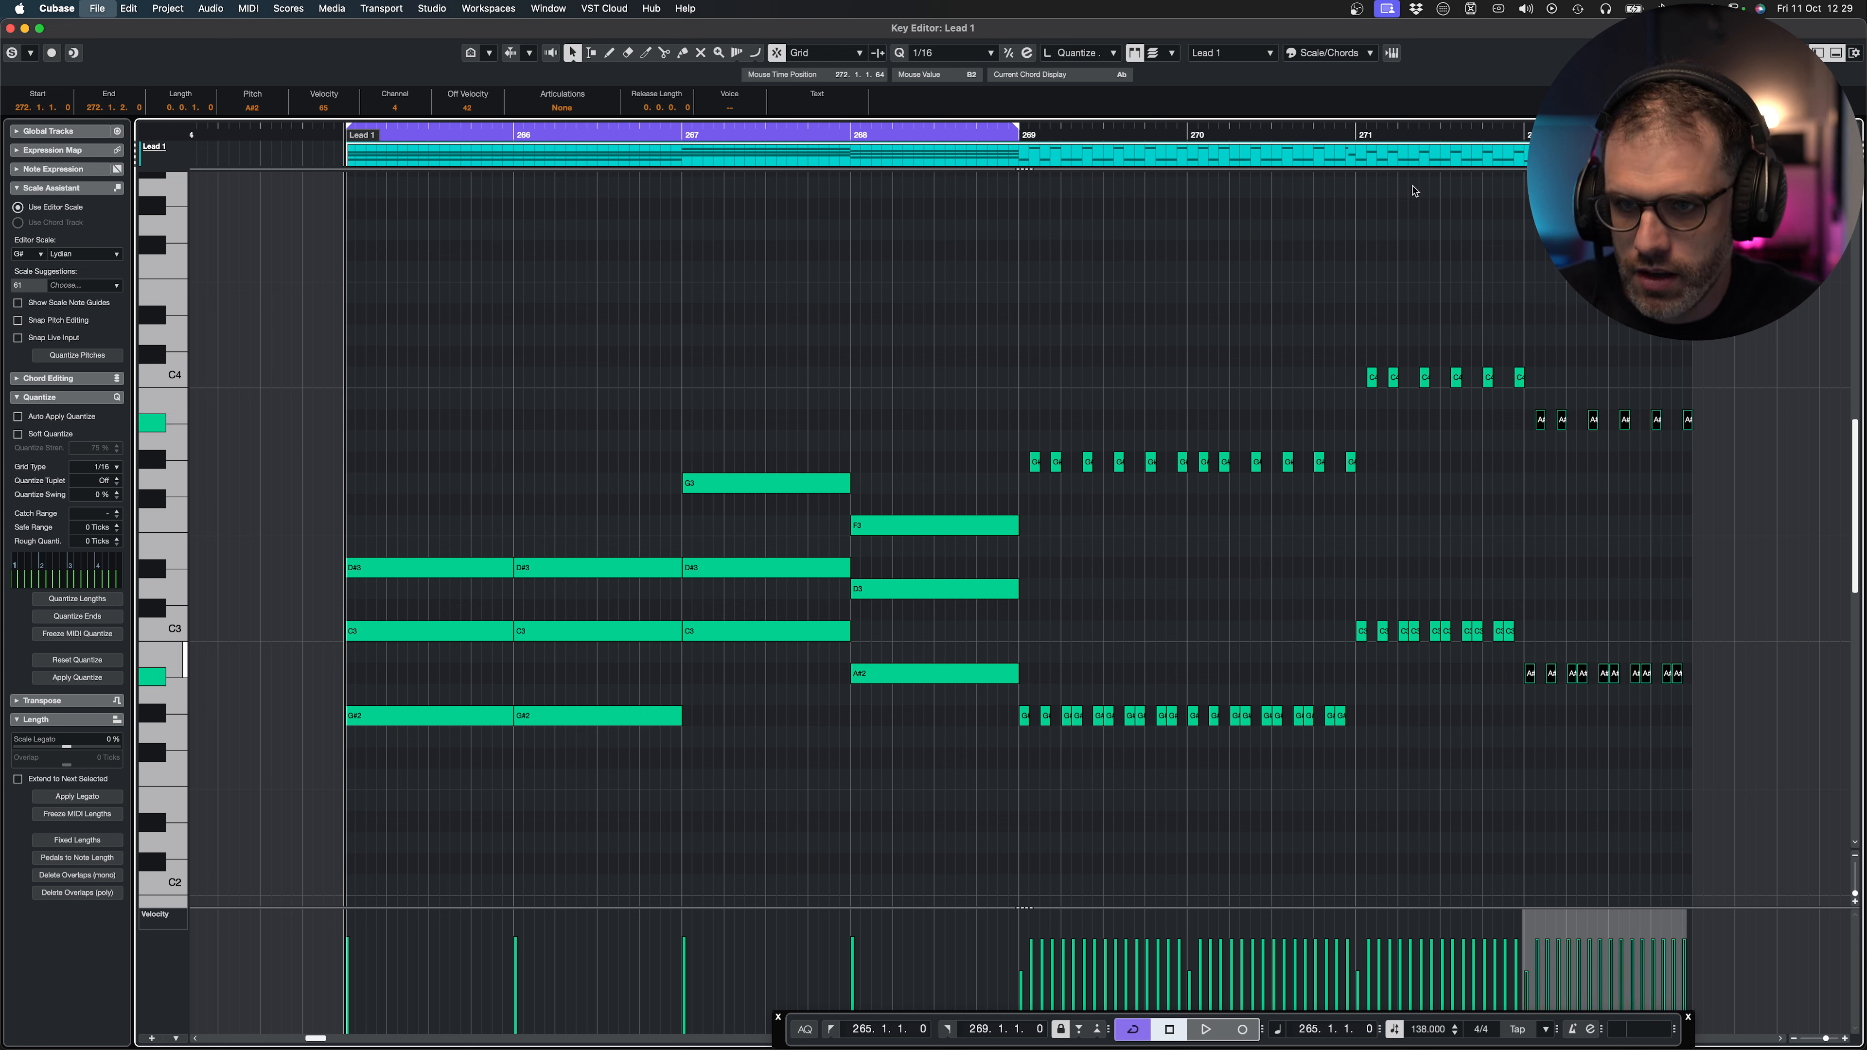
Set the loop from bar 269 to bar 273, play the root-note pattern and save the project.
left_click_drag(861, 132, 1527, 146)
key("space")
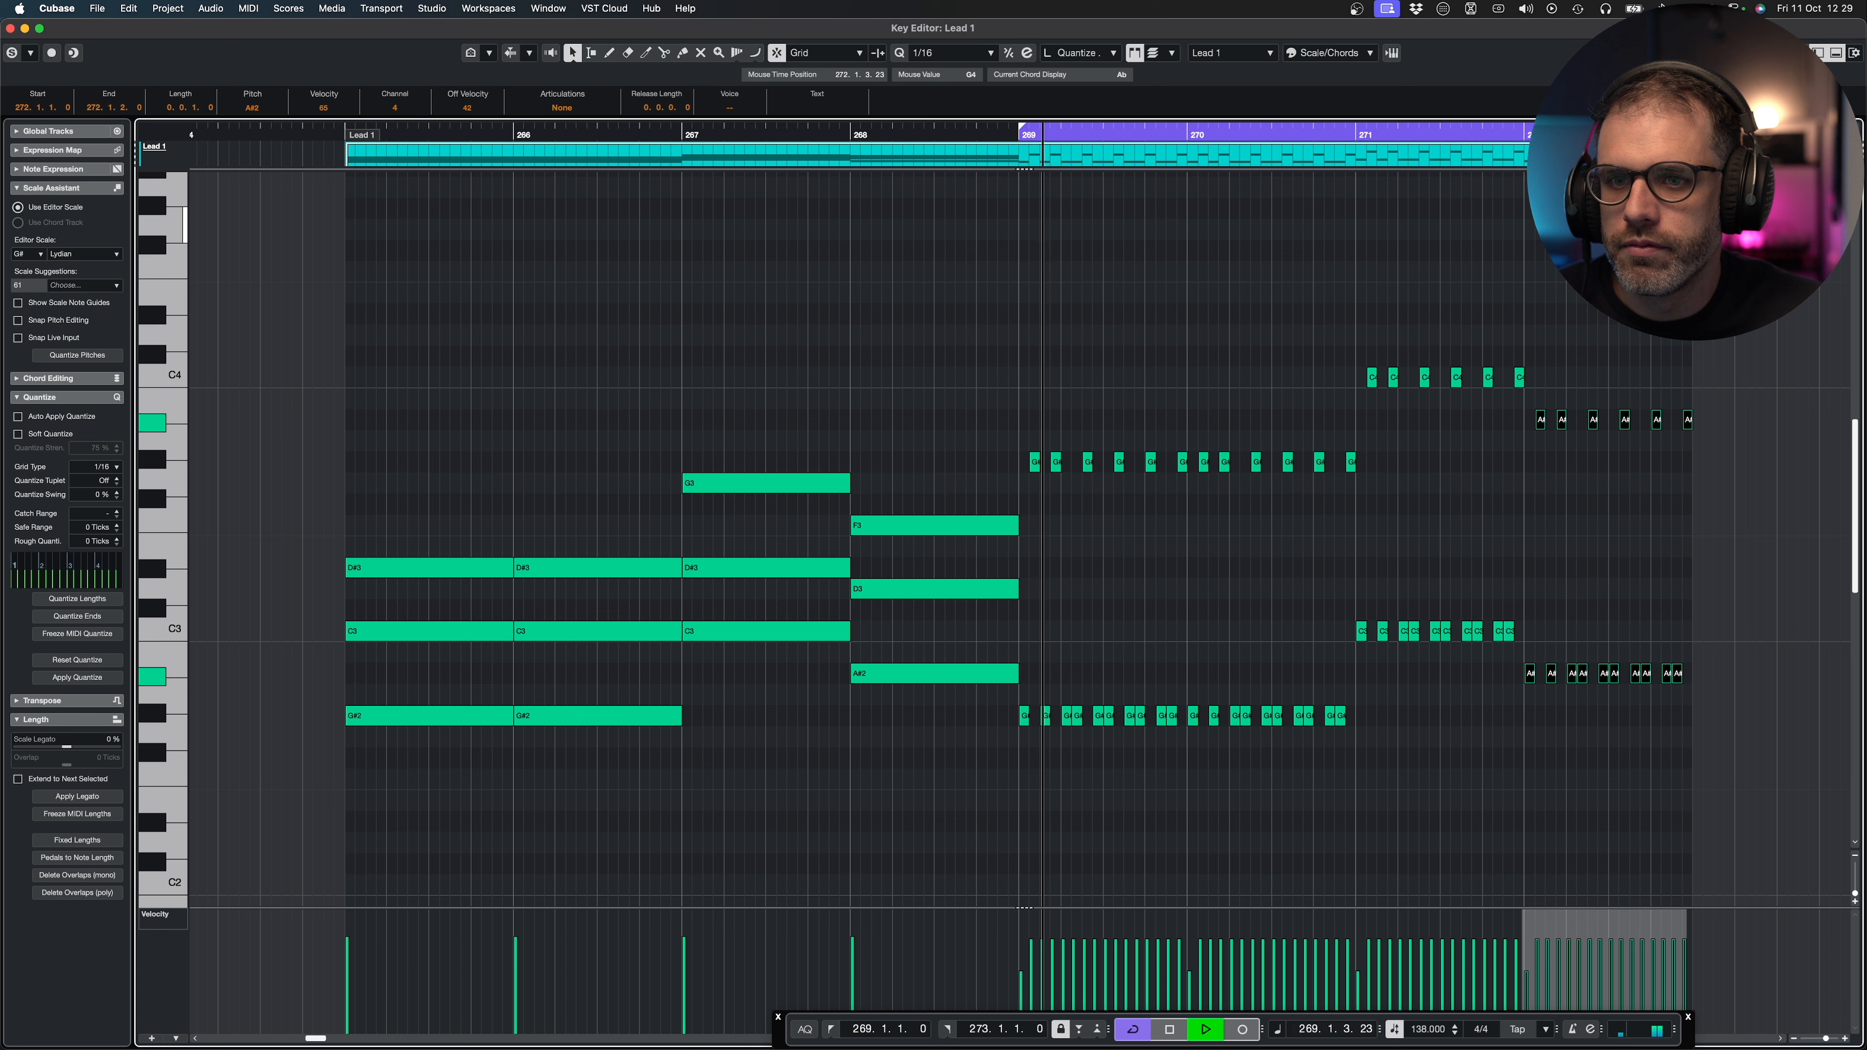
left_click(1545, 227)
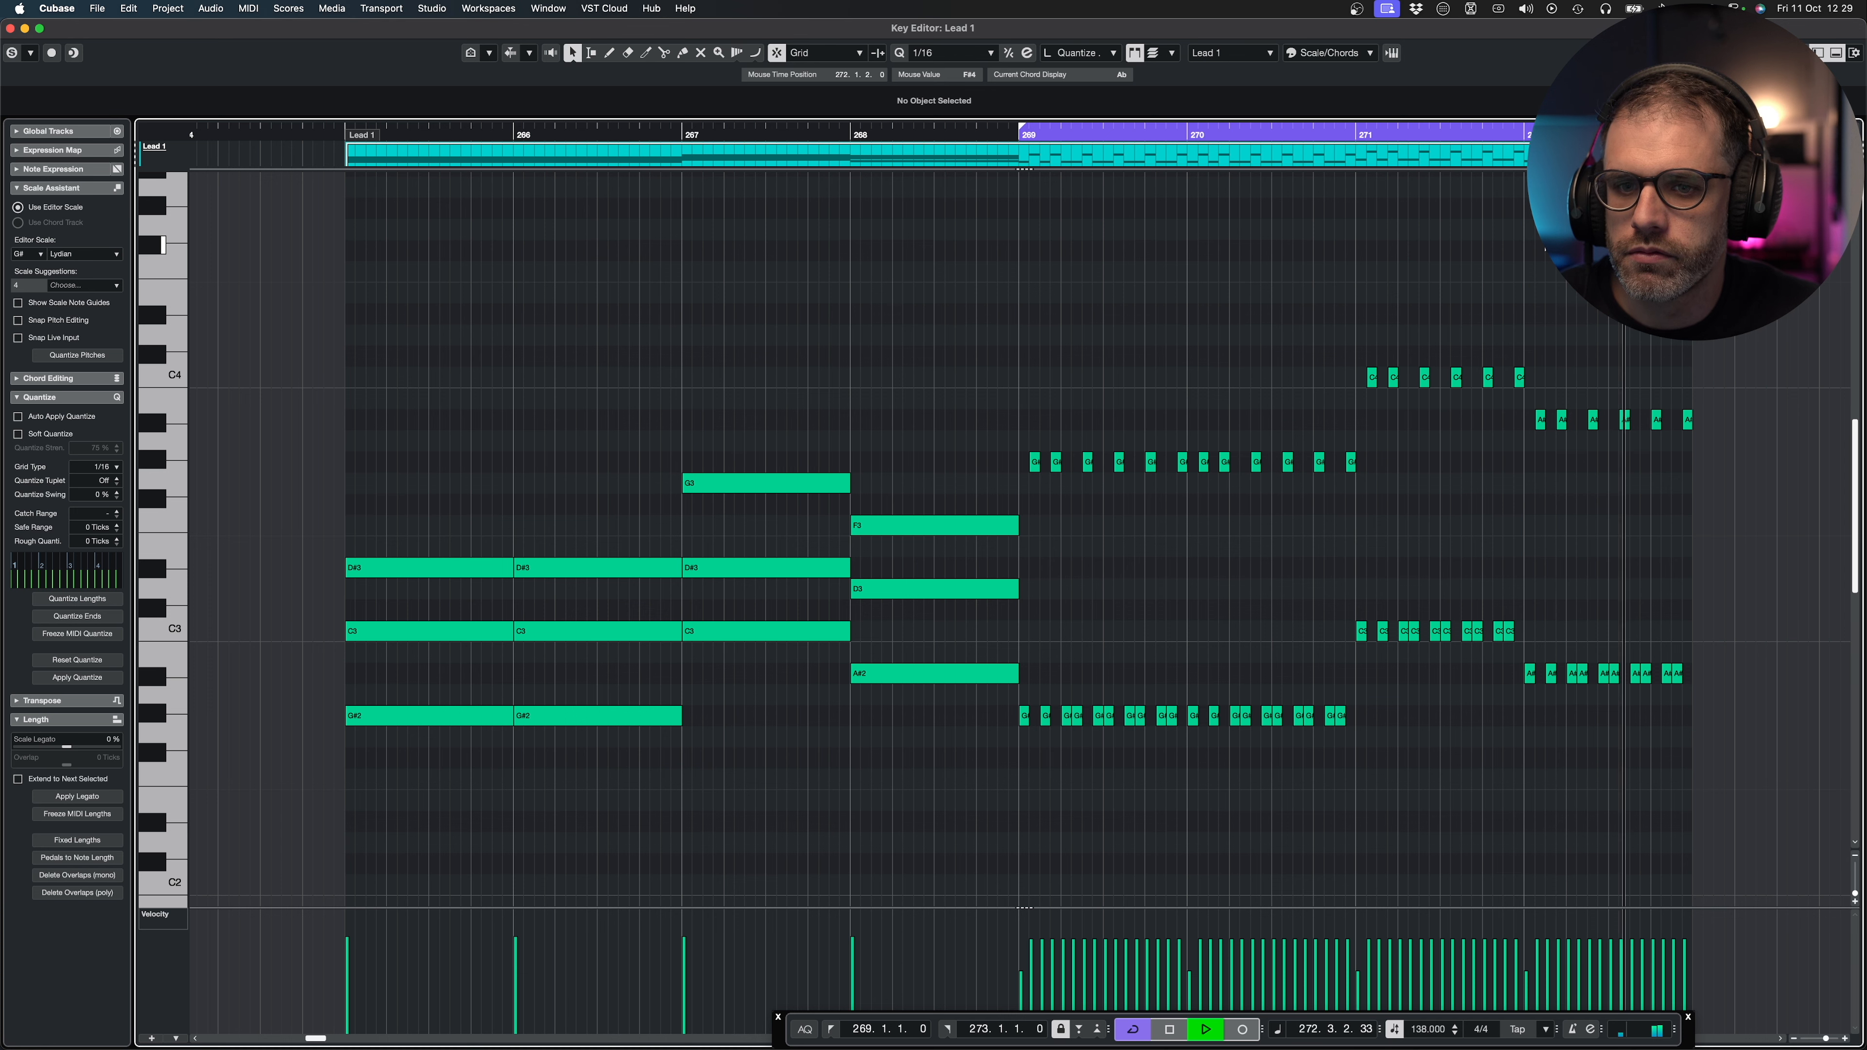
key("space")
key("super+s")
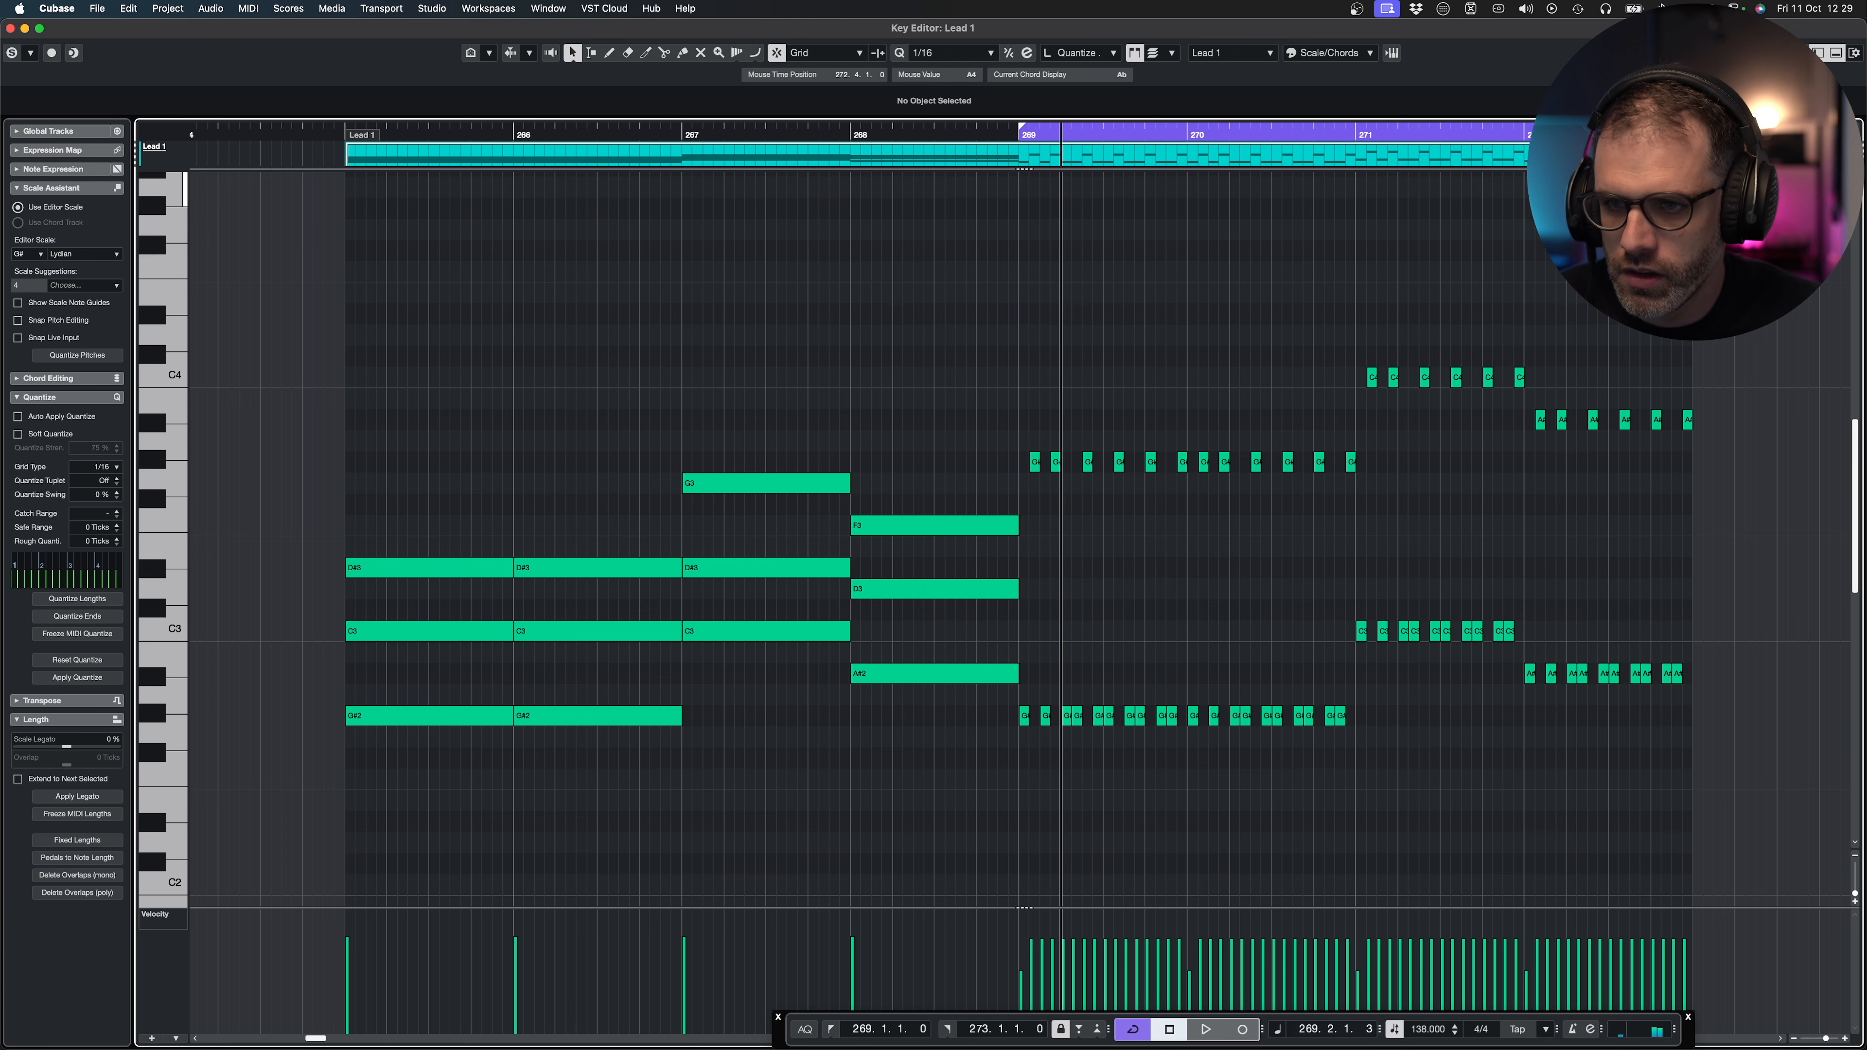
Duplicate the four-bar rhythmic pattern of bars 269 to 272 into bars 273 to 276.
left_click_drag(1665, 224, 1843, 239)
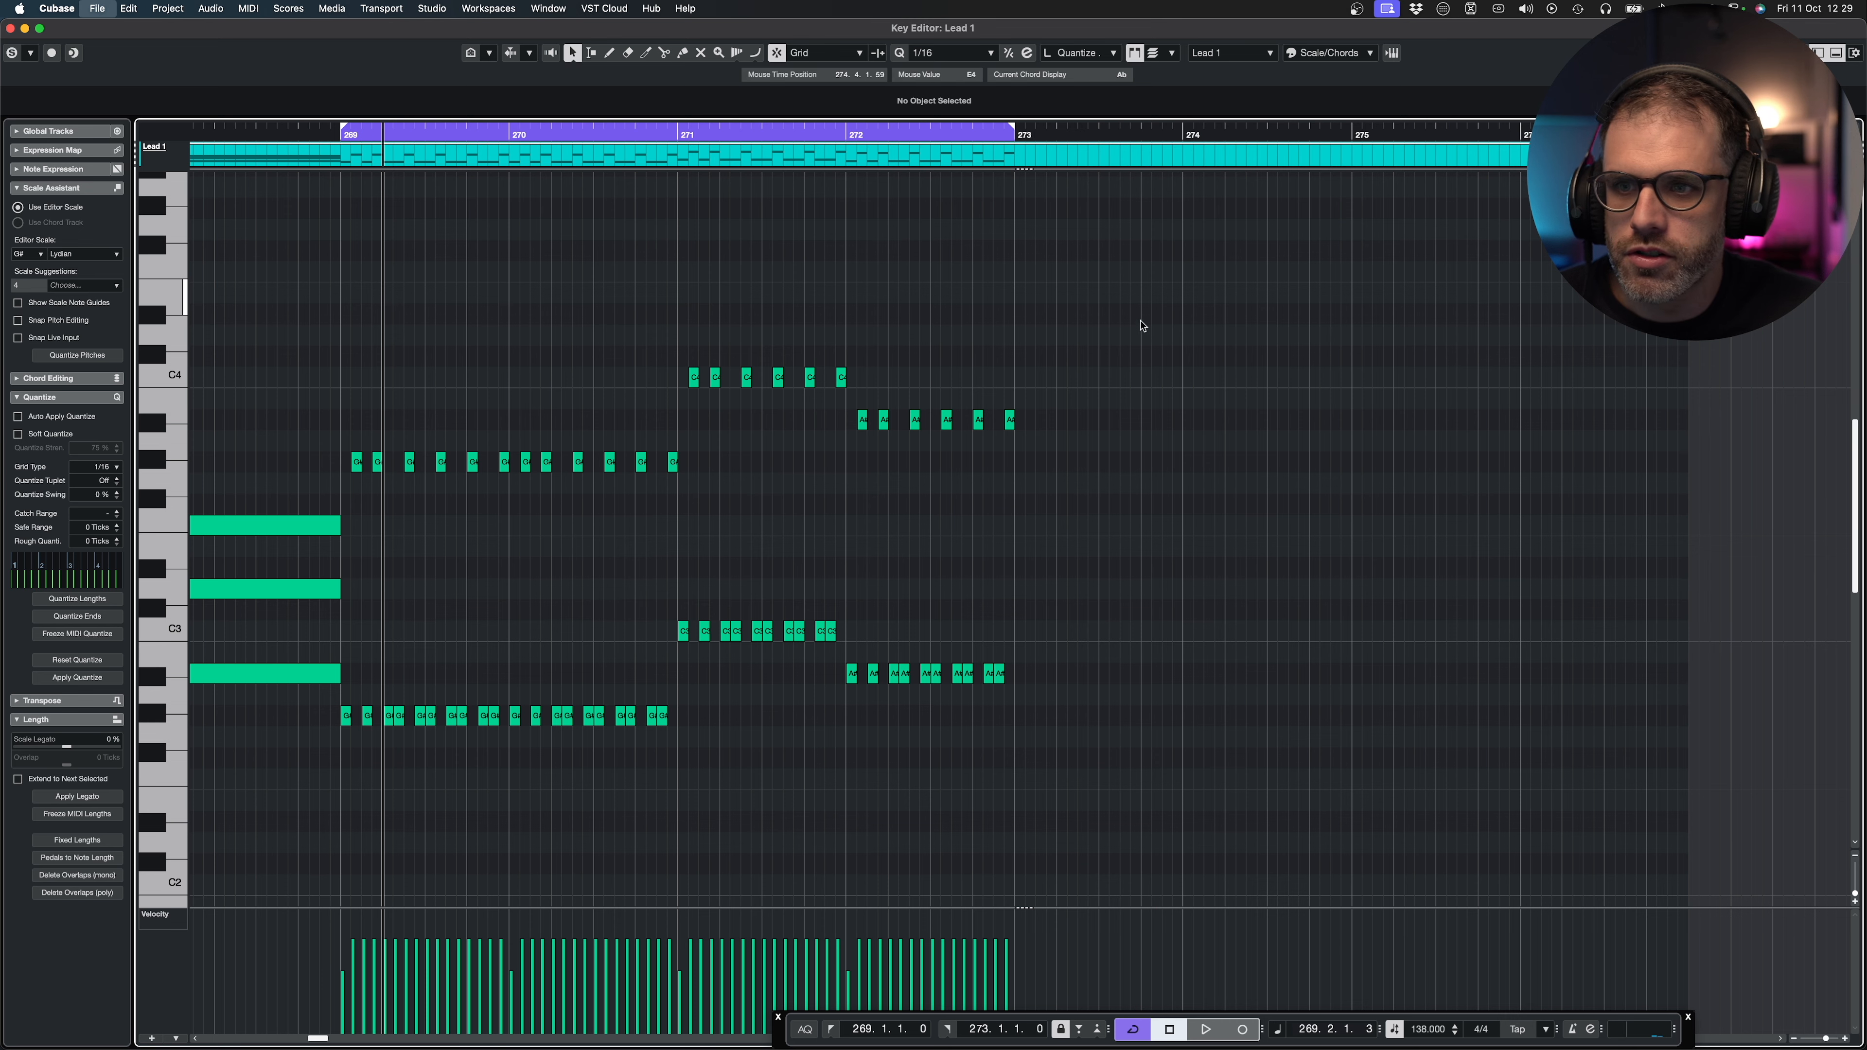
left_click_drag(1163, 287, 343, 726)
key("super+d")
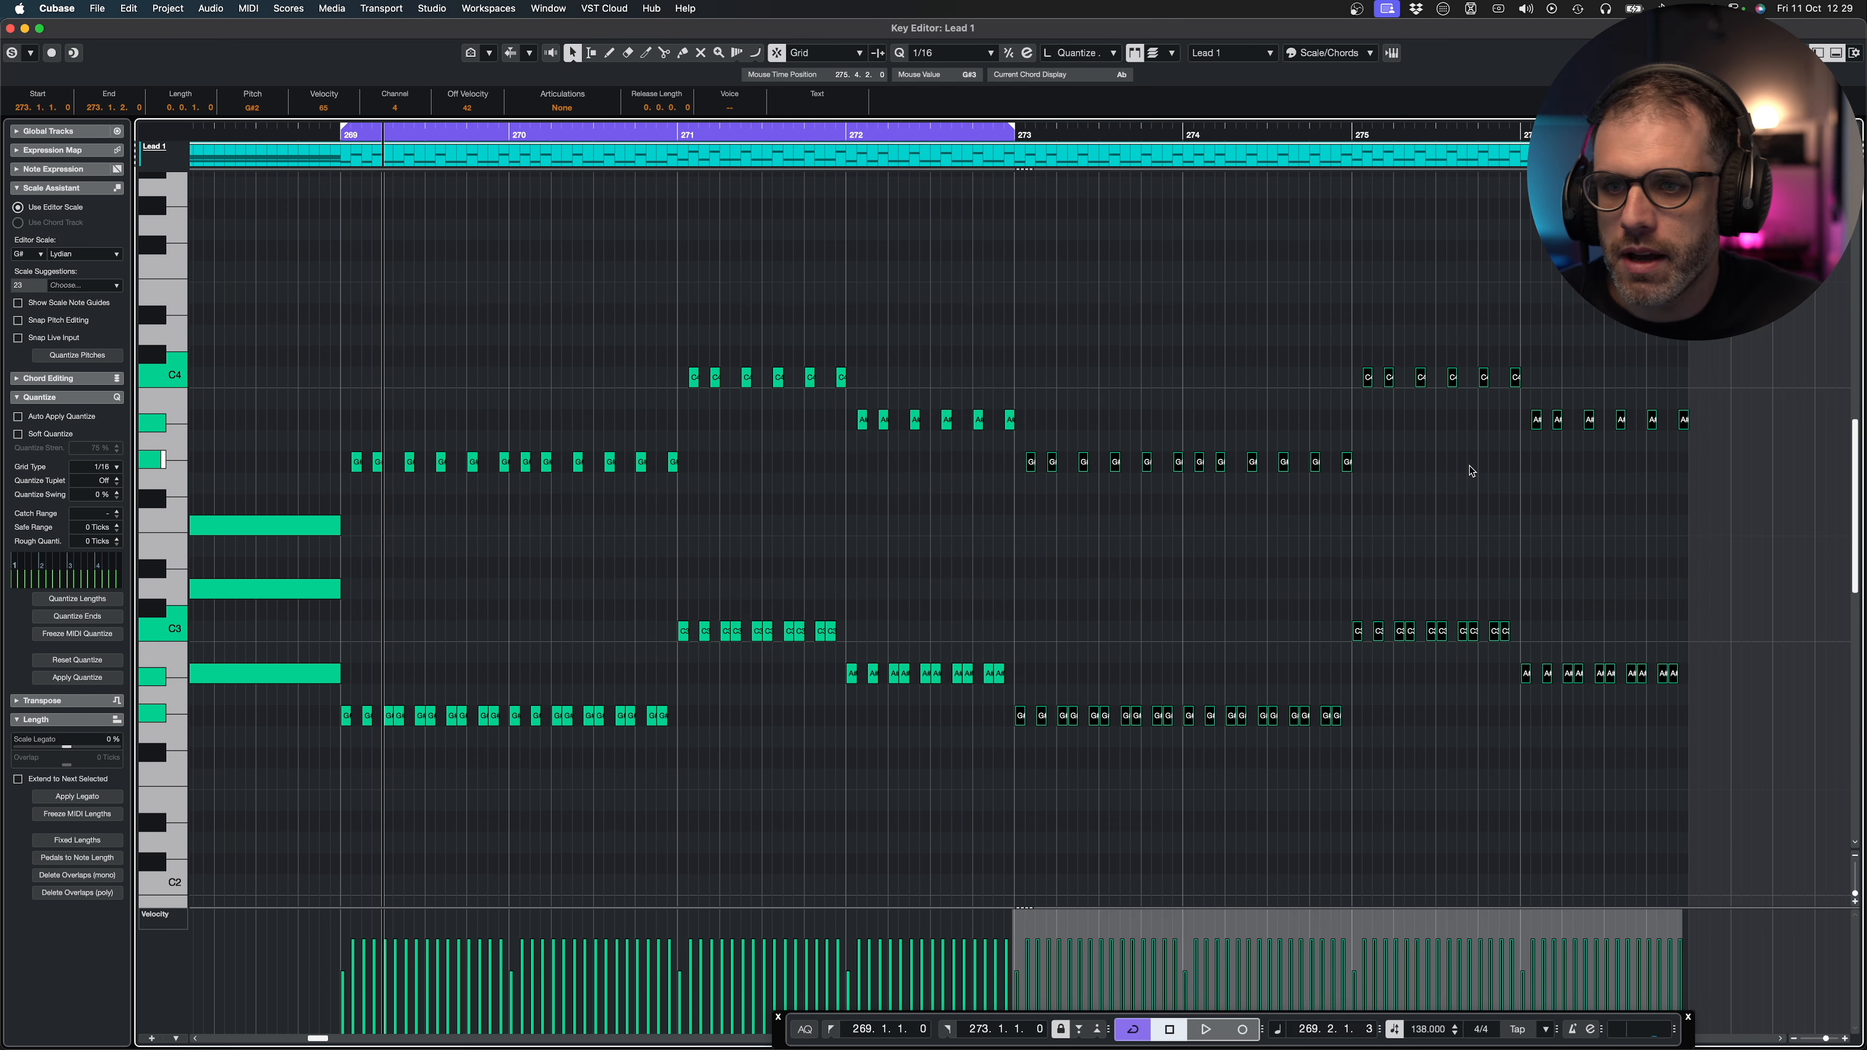
left_click(738, 304)
Copy the upper notes of bars 269 to 272 four semitones higher, adding C4, C4, E4 and D4 bar by bar.
scroll(738, 304, "left", 5)
left_click_drag(1616, 323, 927, 471)
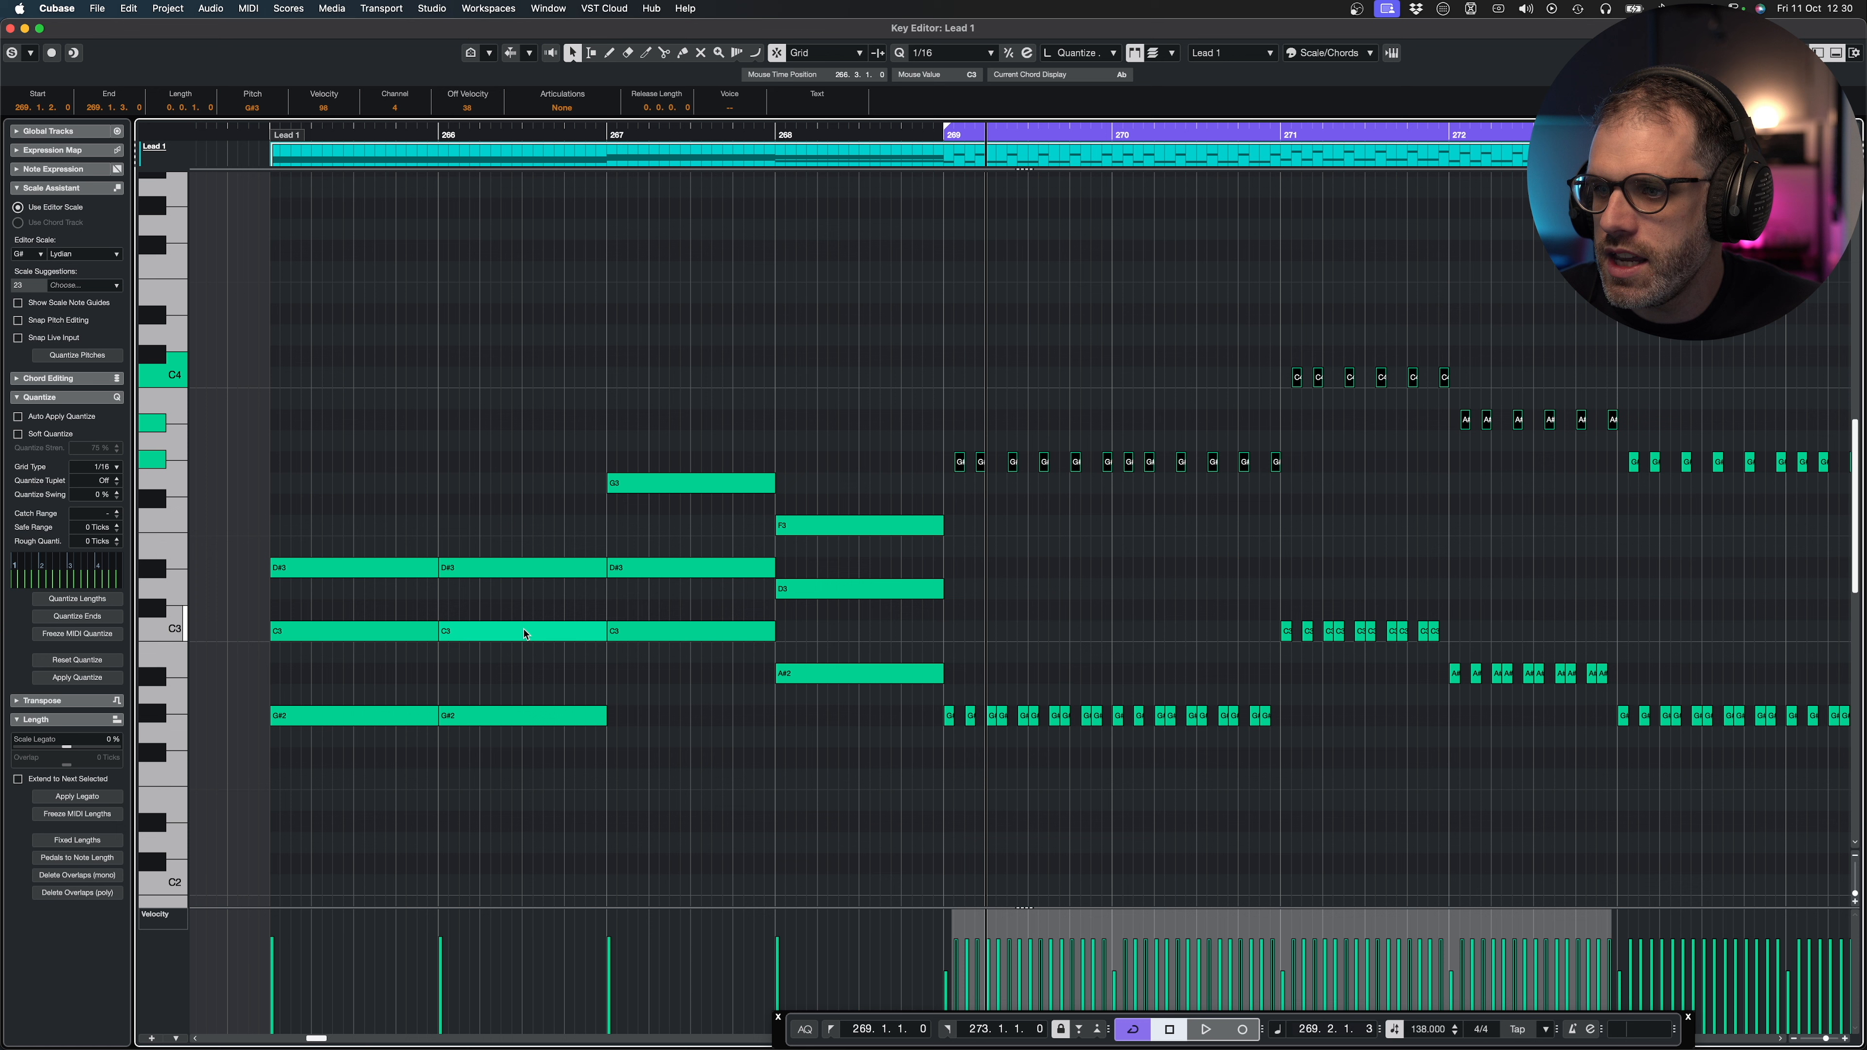
left_click_drag(961, 462, 961, 386)
left_click(1338, 347)
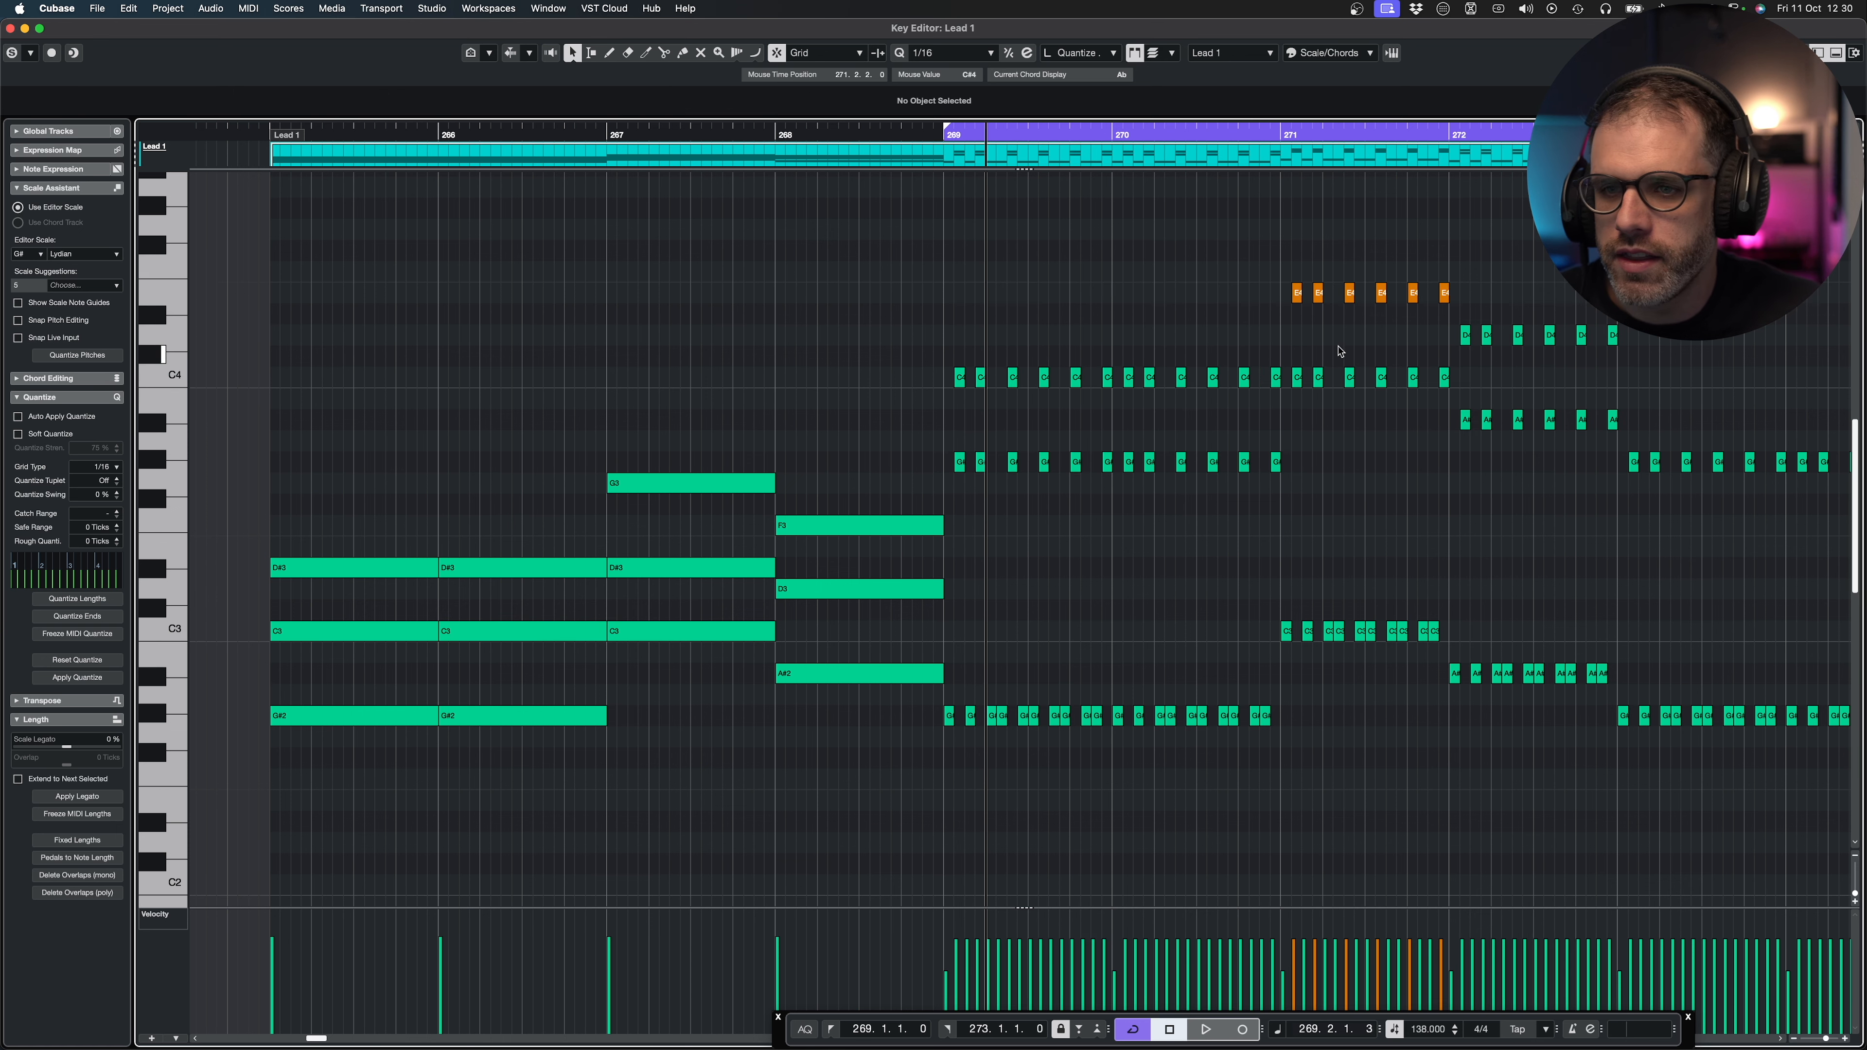
Lower the top notes in bar 271 to D#4 to match the sustained chord, and play the loop.
left_click(647, 630)
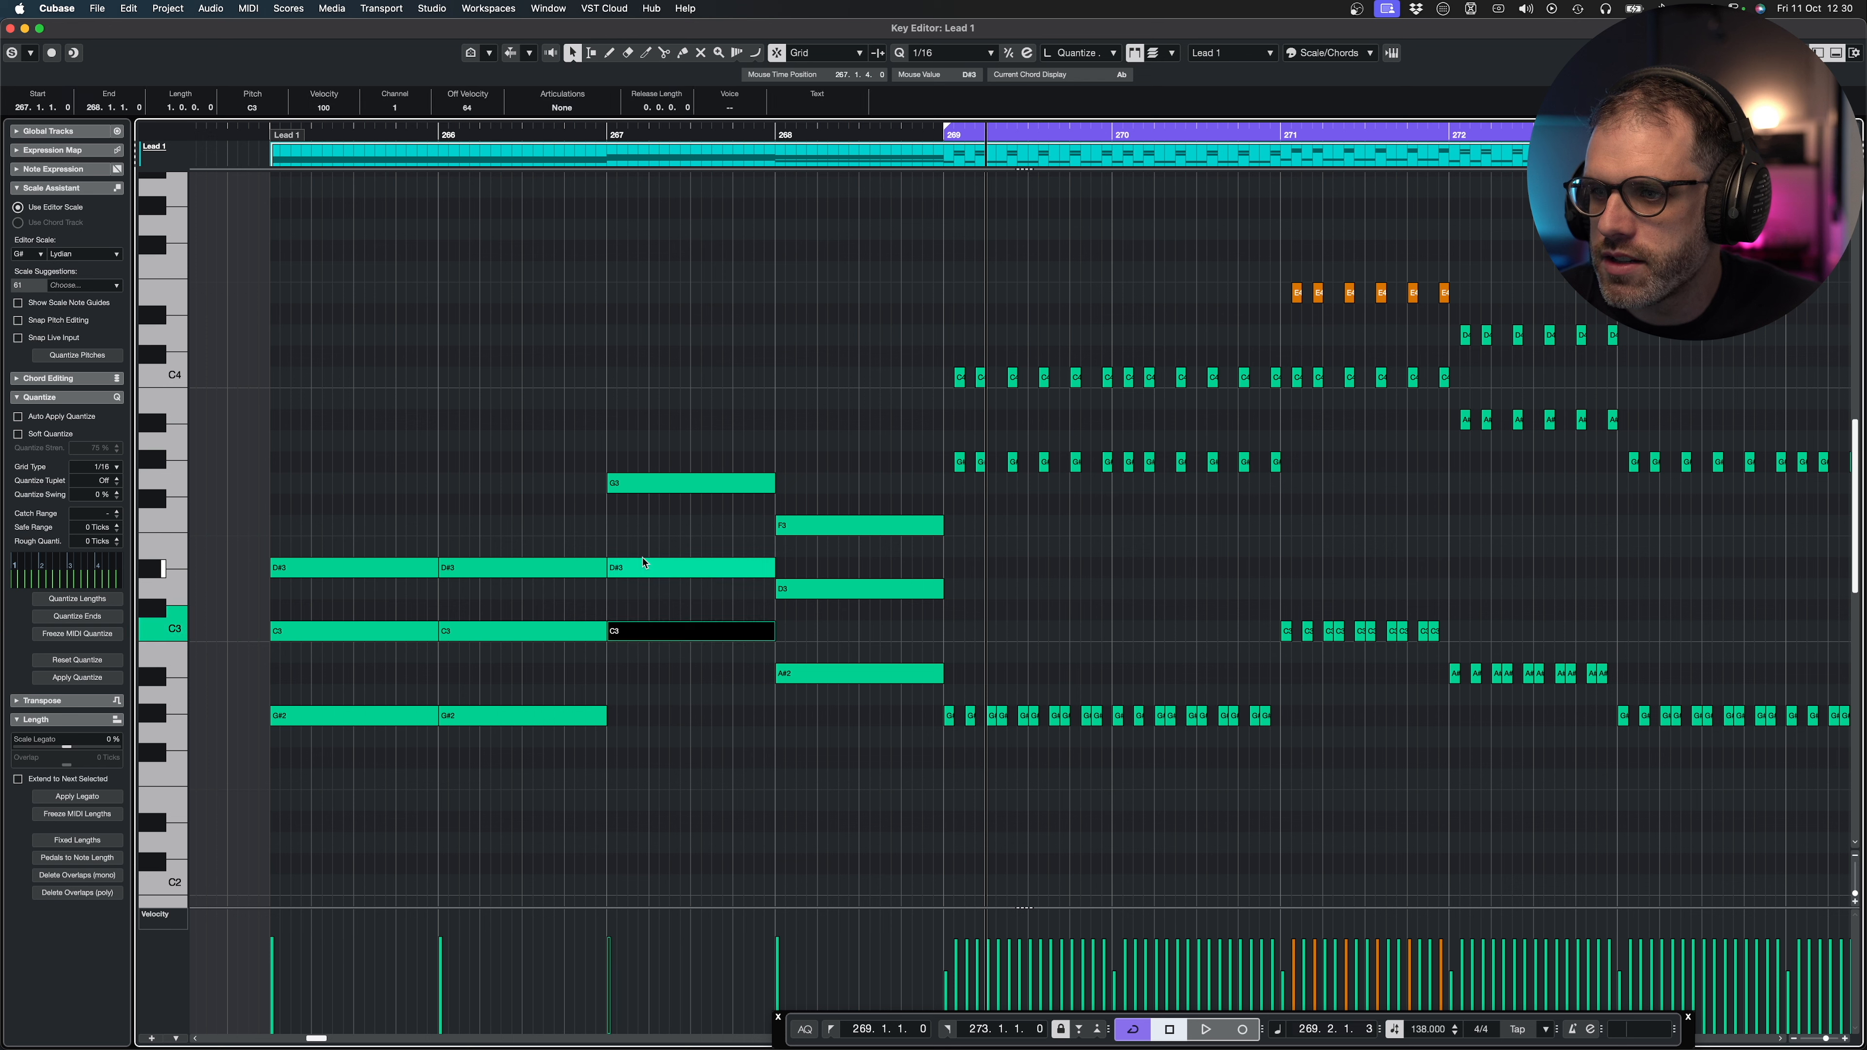
left_click(644, 565)
left_click_drag(1184, 269, 1465, 292)
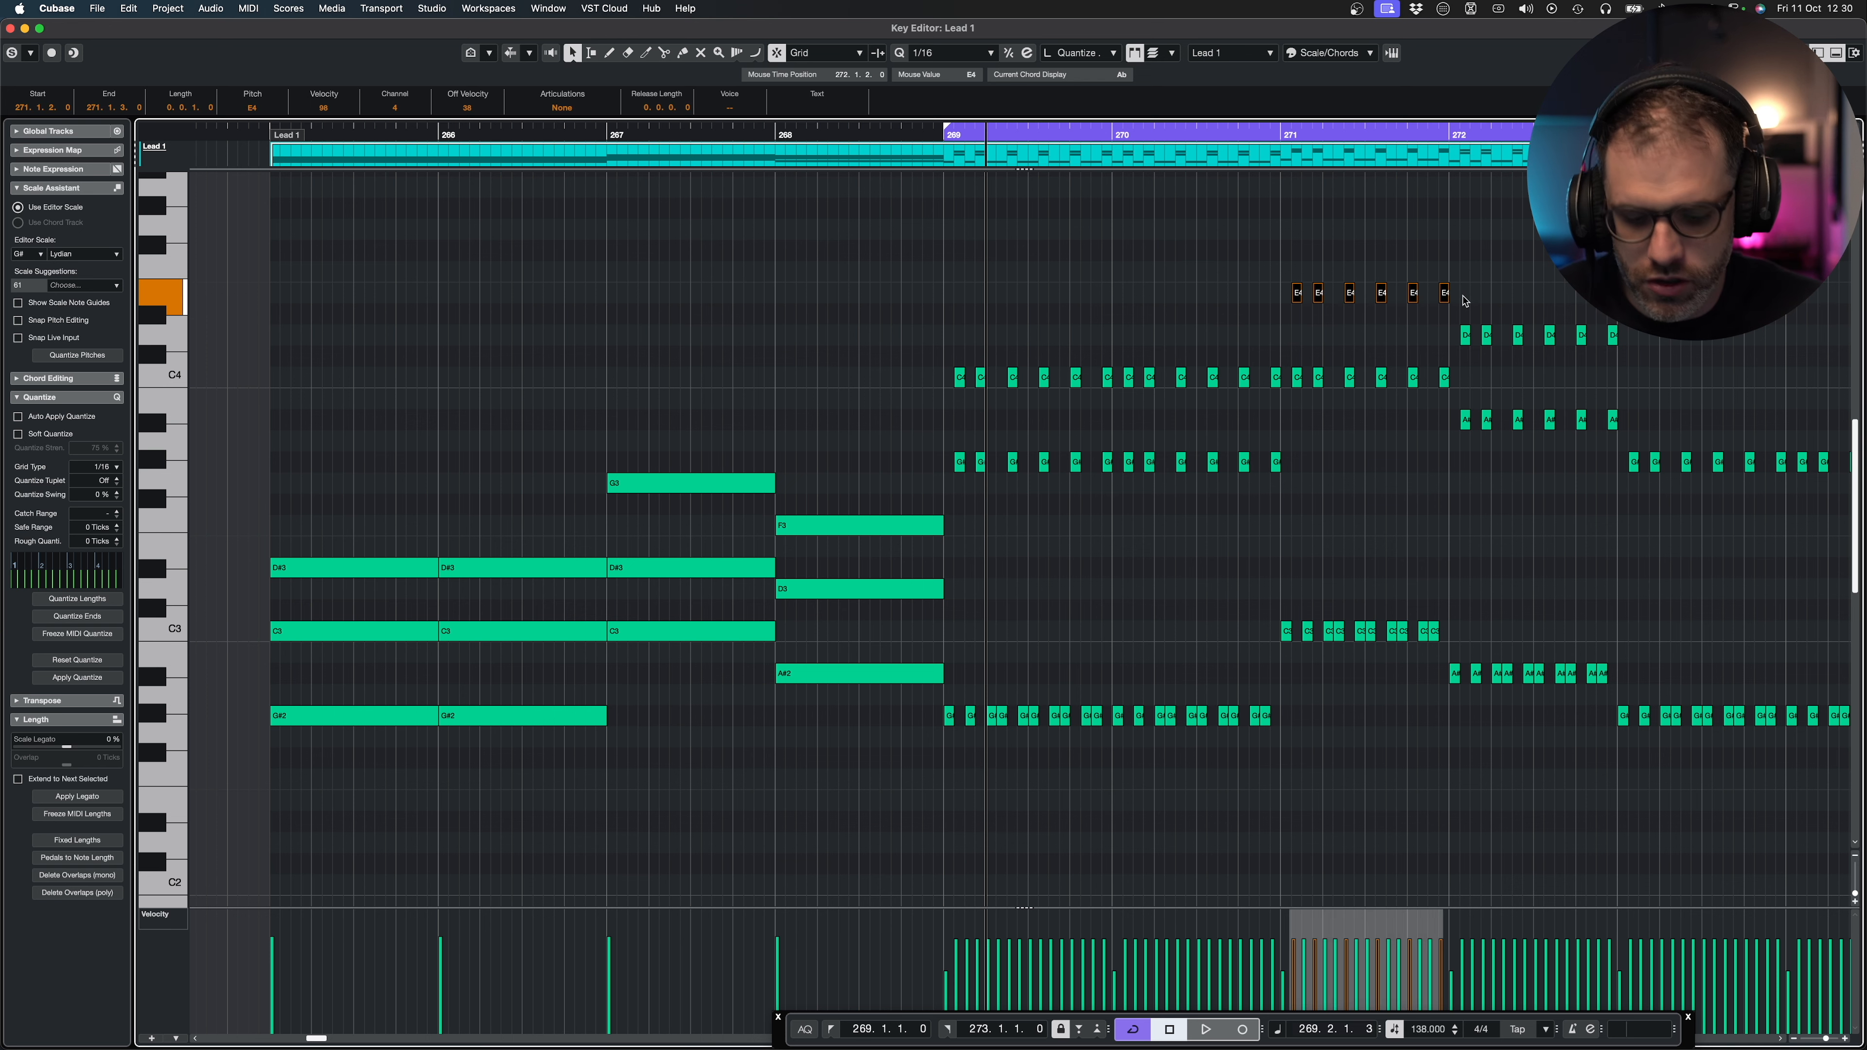
key("Down")
left_click_drag(1399, 347, 1620, 329)
left_click(1626, 354)
key("space")
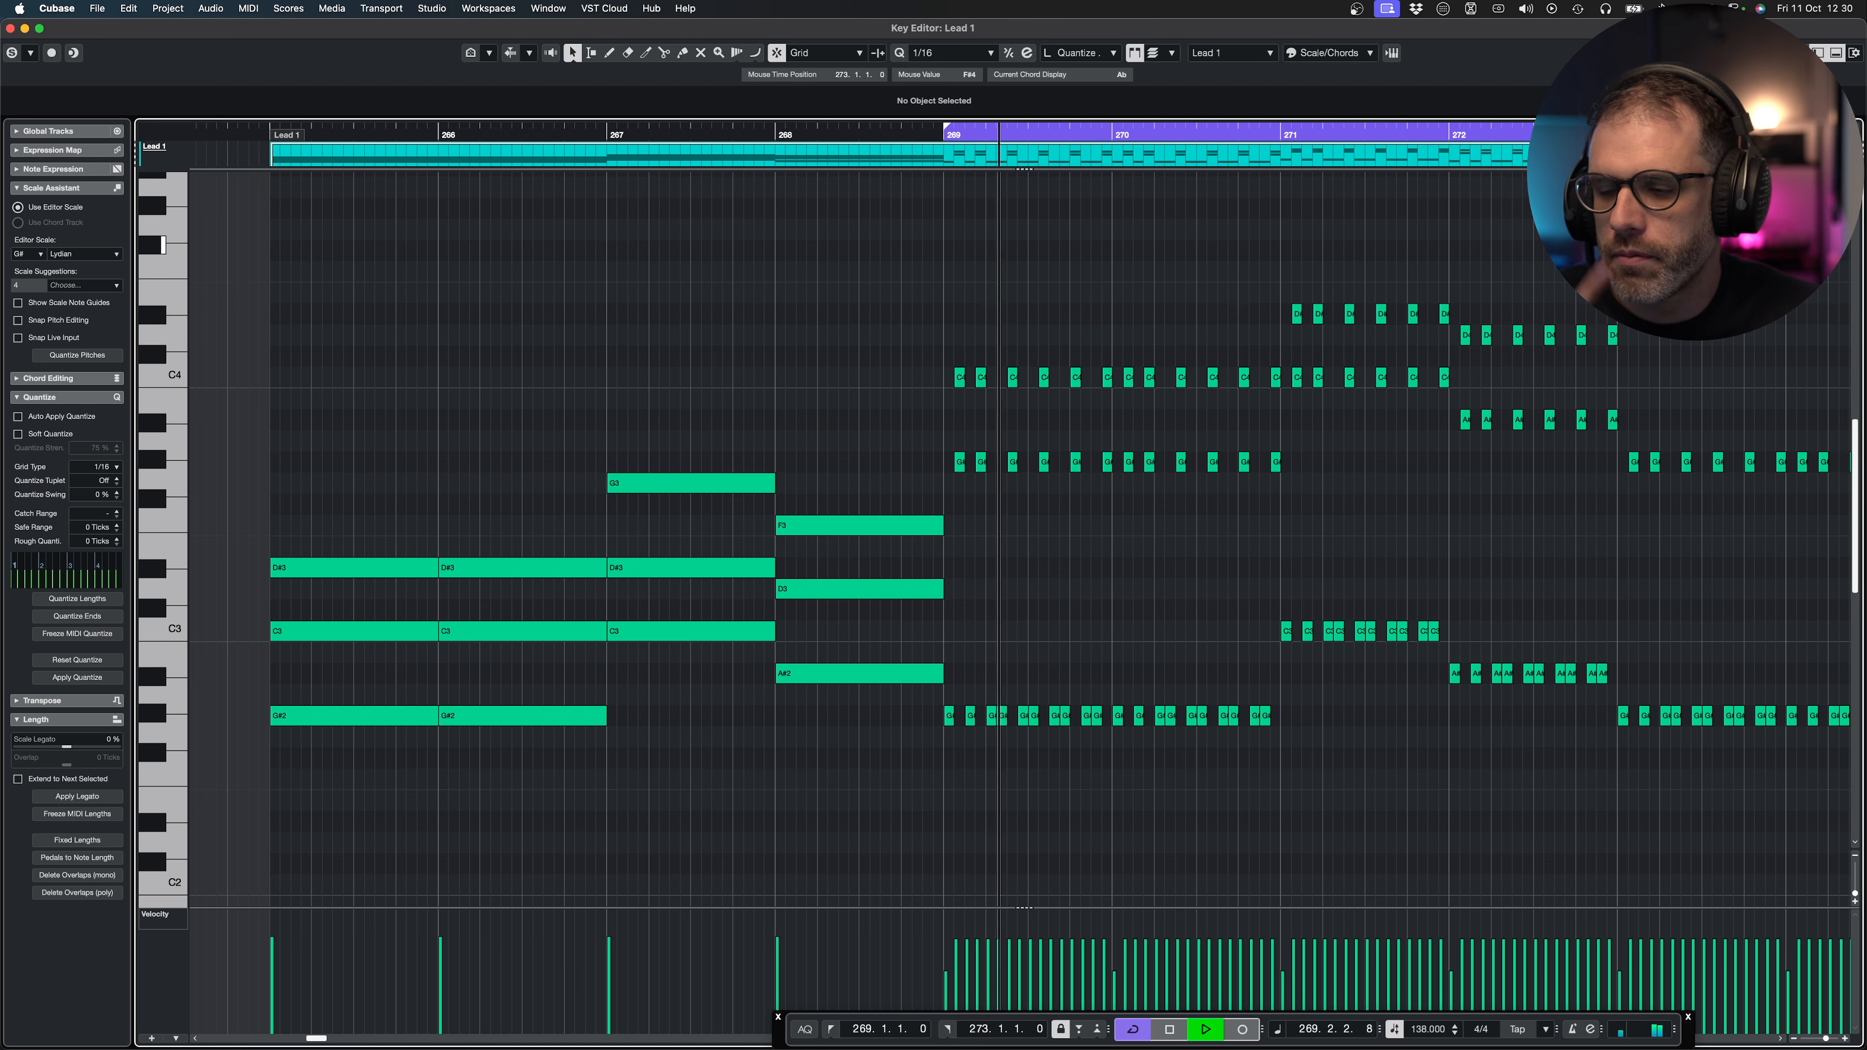
Copy the added top harmony notes of bars 269 to 272 into bars 273 to 276.
key("g")
key("g")
key("g")
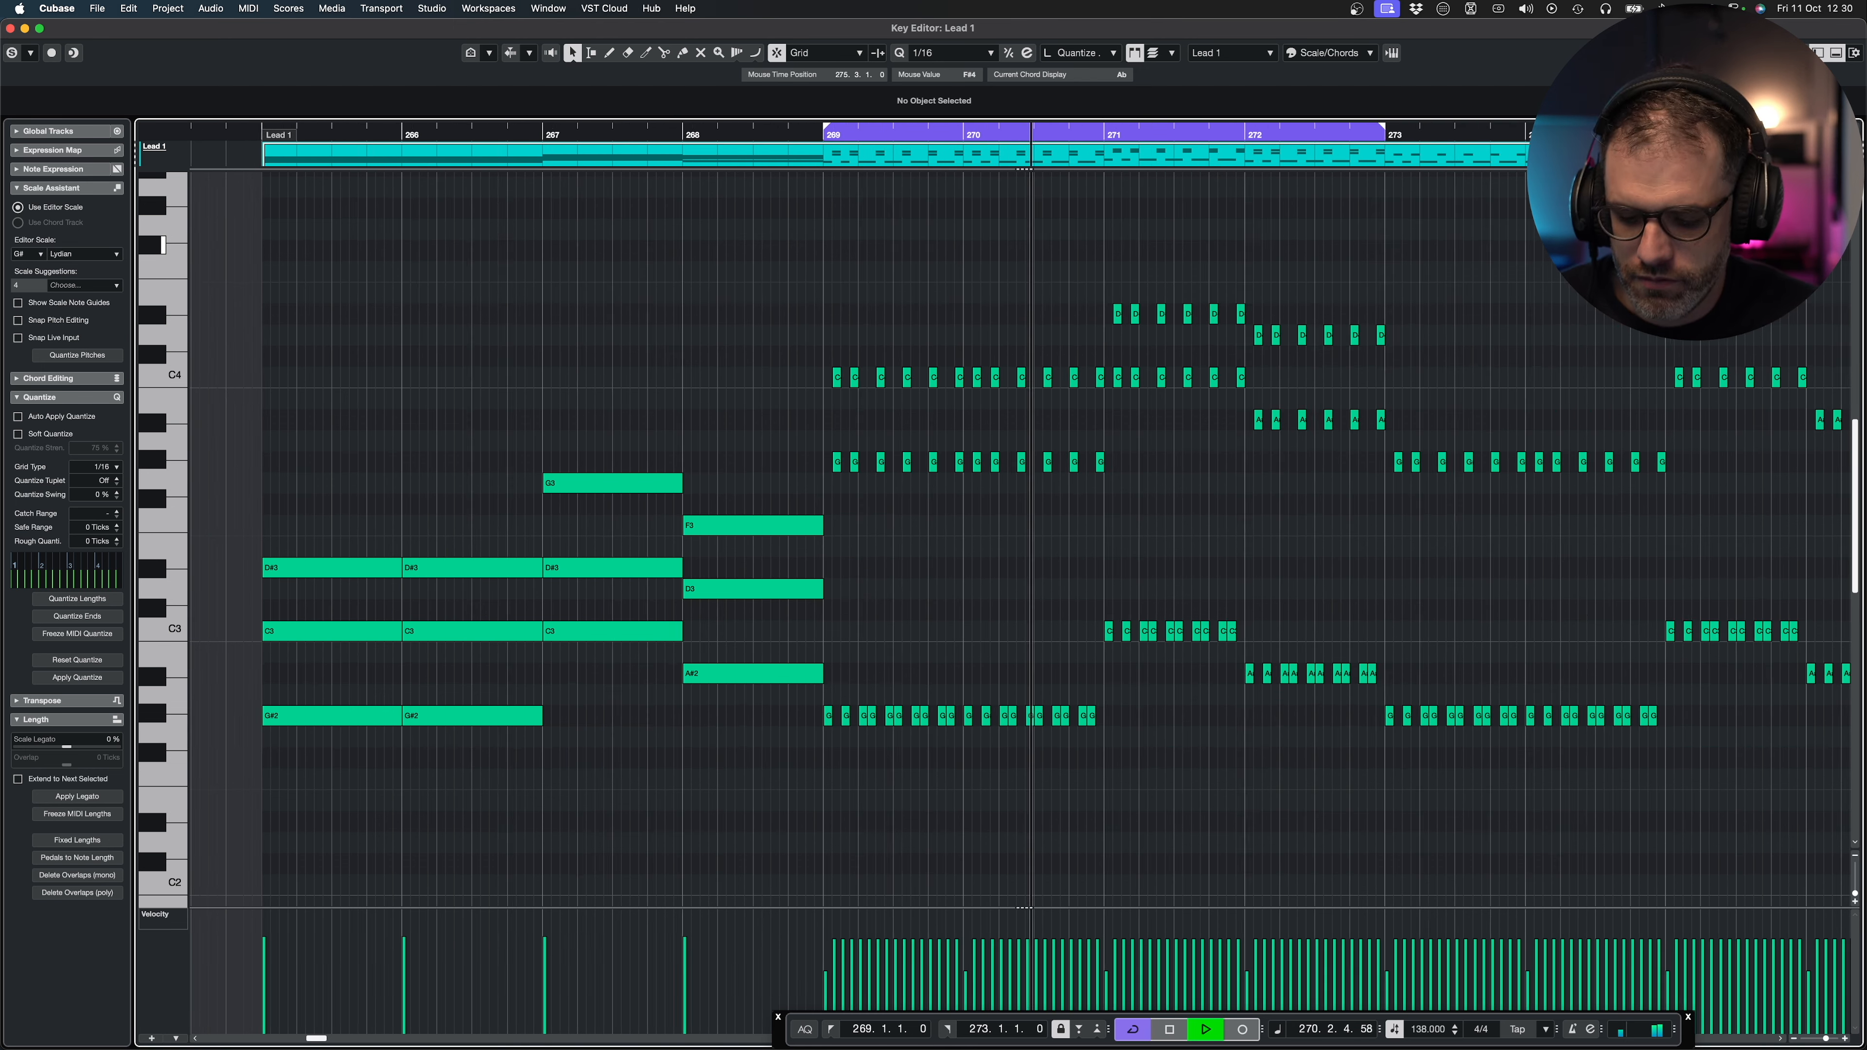
left_click_drag(1337, 247, 966, 360)
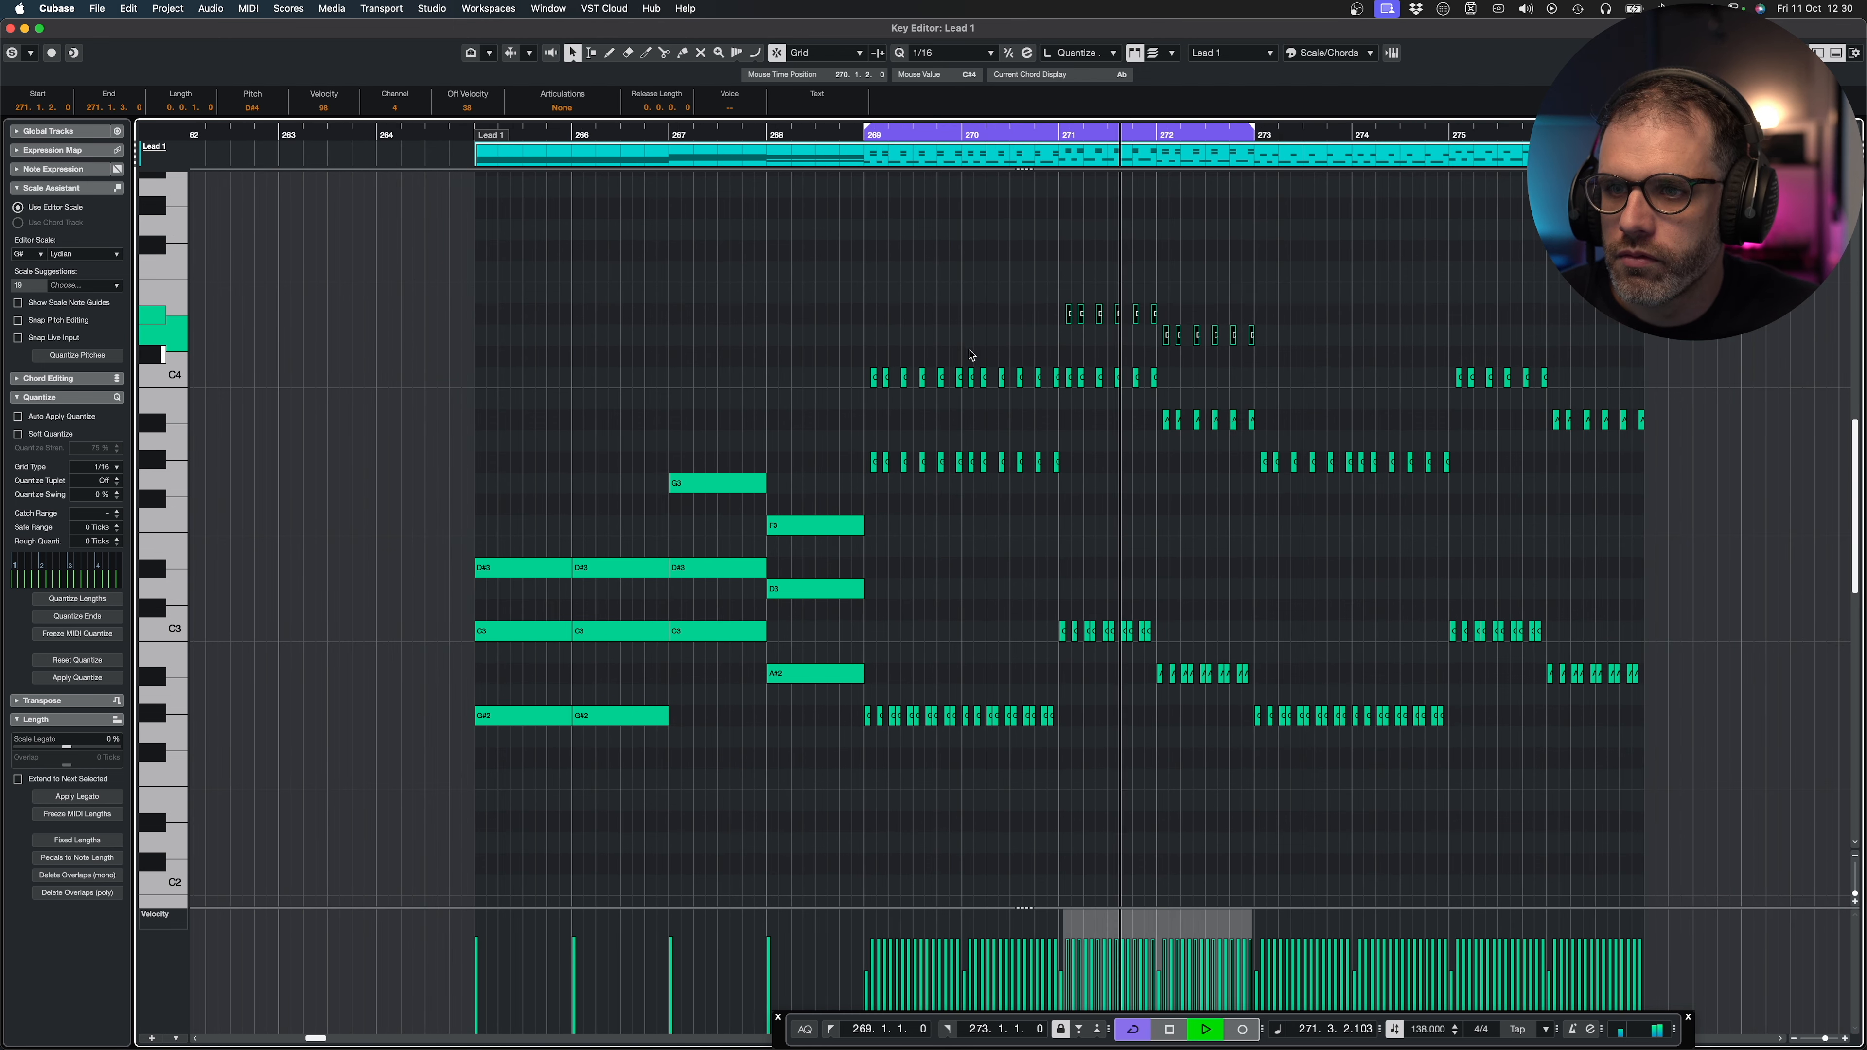
left_click_drag(816, 355, 1044, 396)
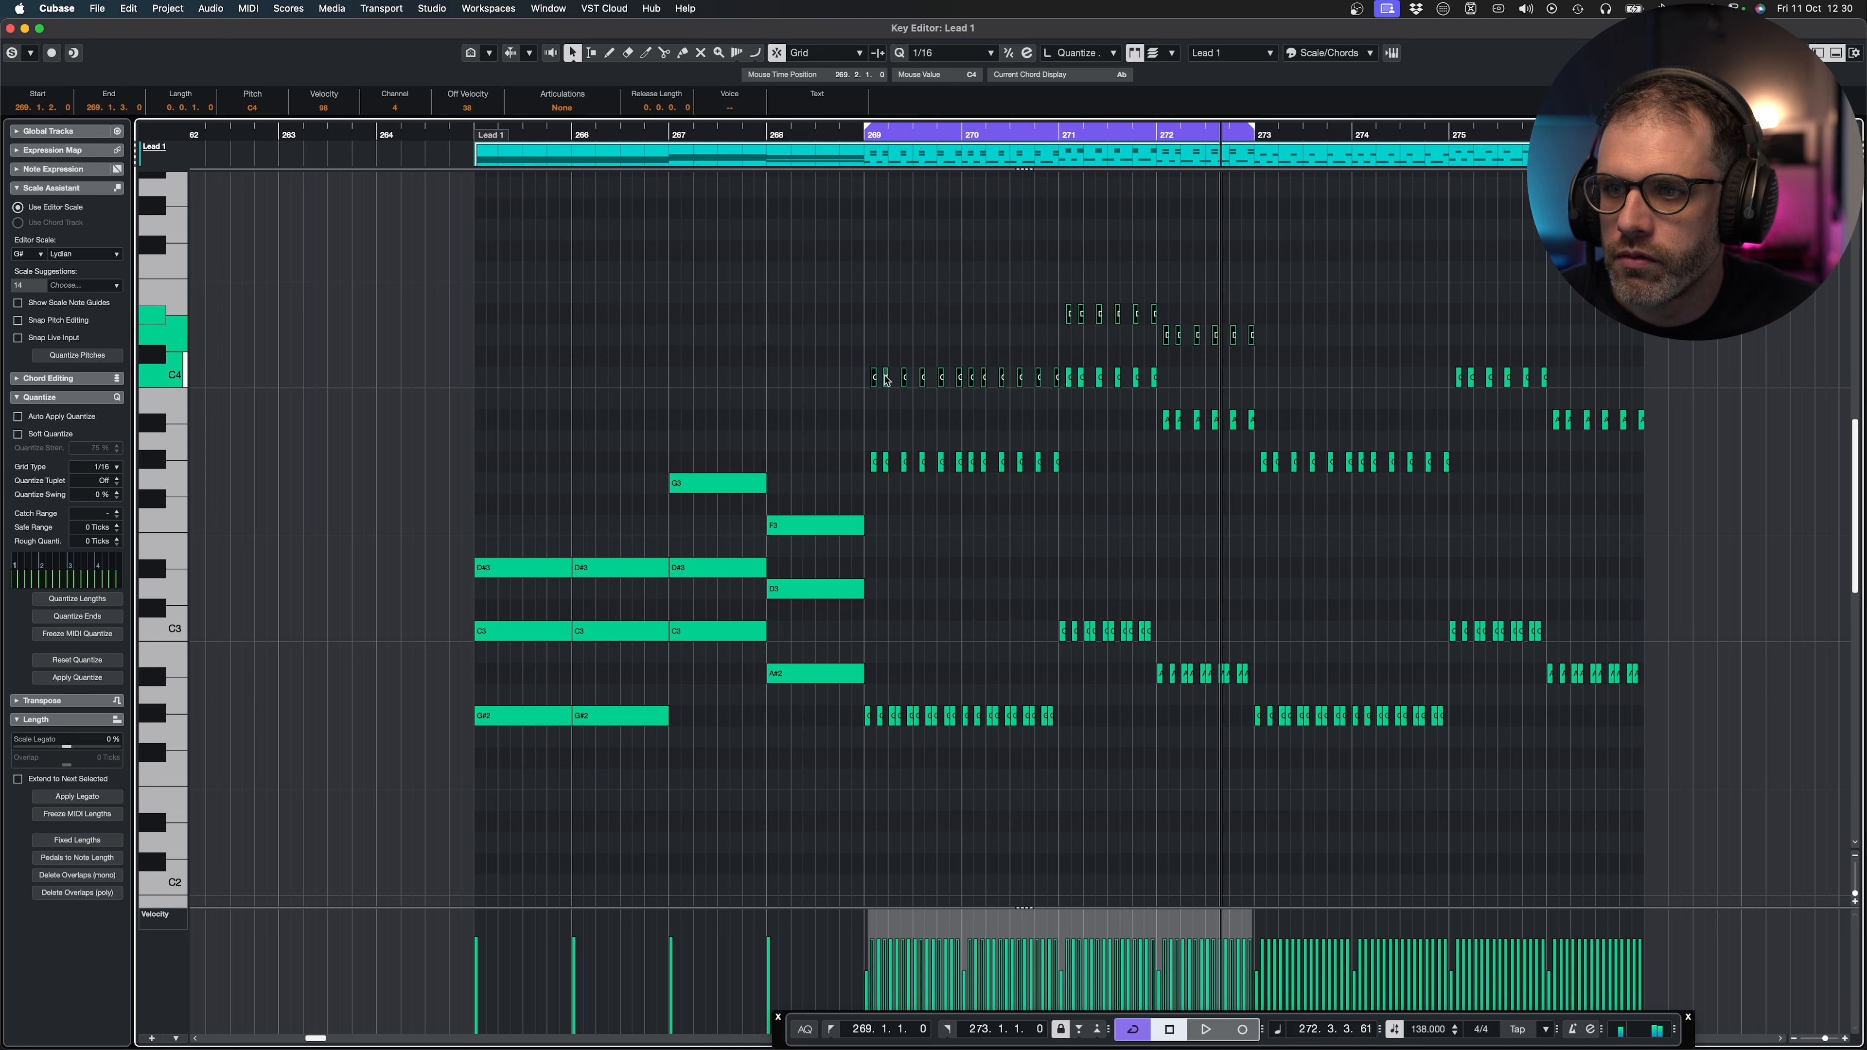
left_click_drag(876, 382, 1266, 379)
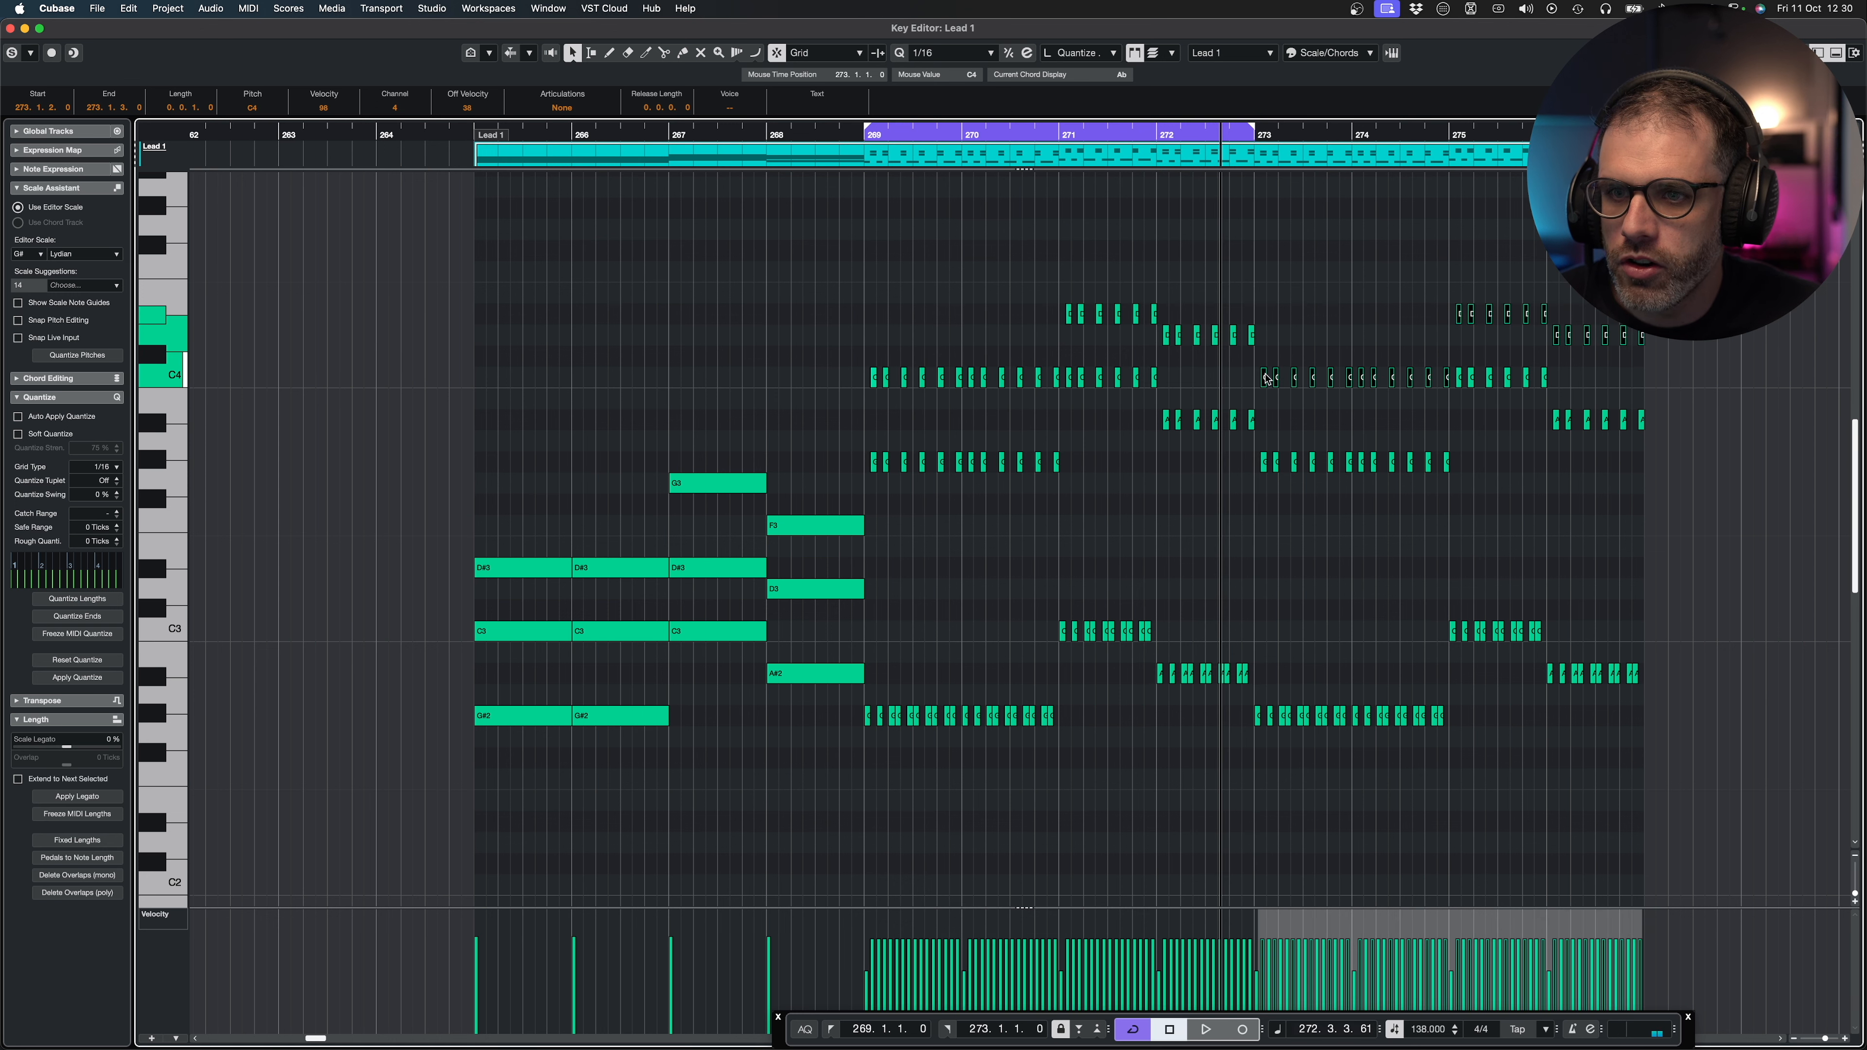
left_click(1621, 250)
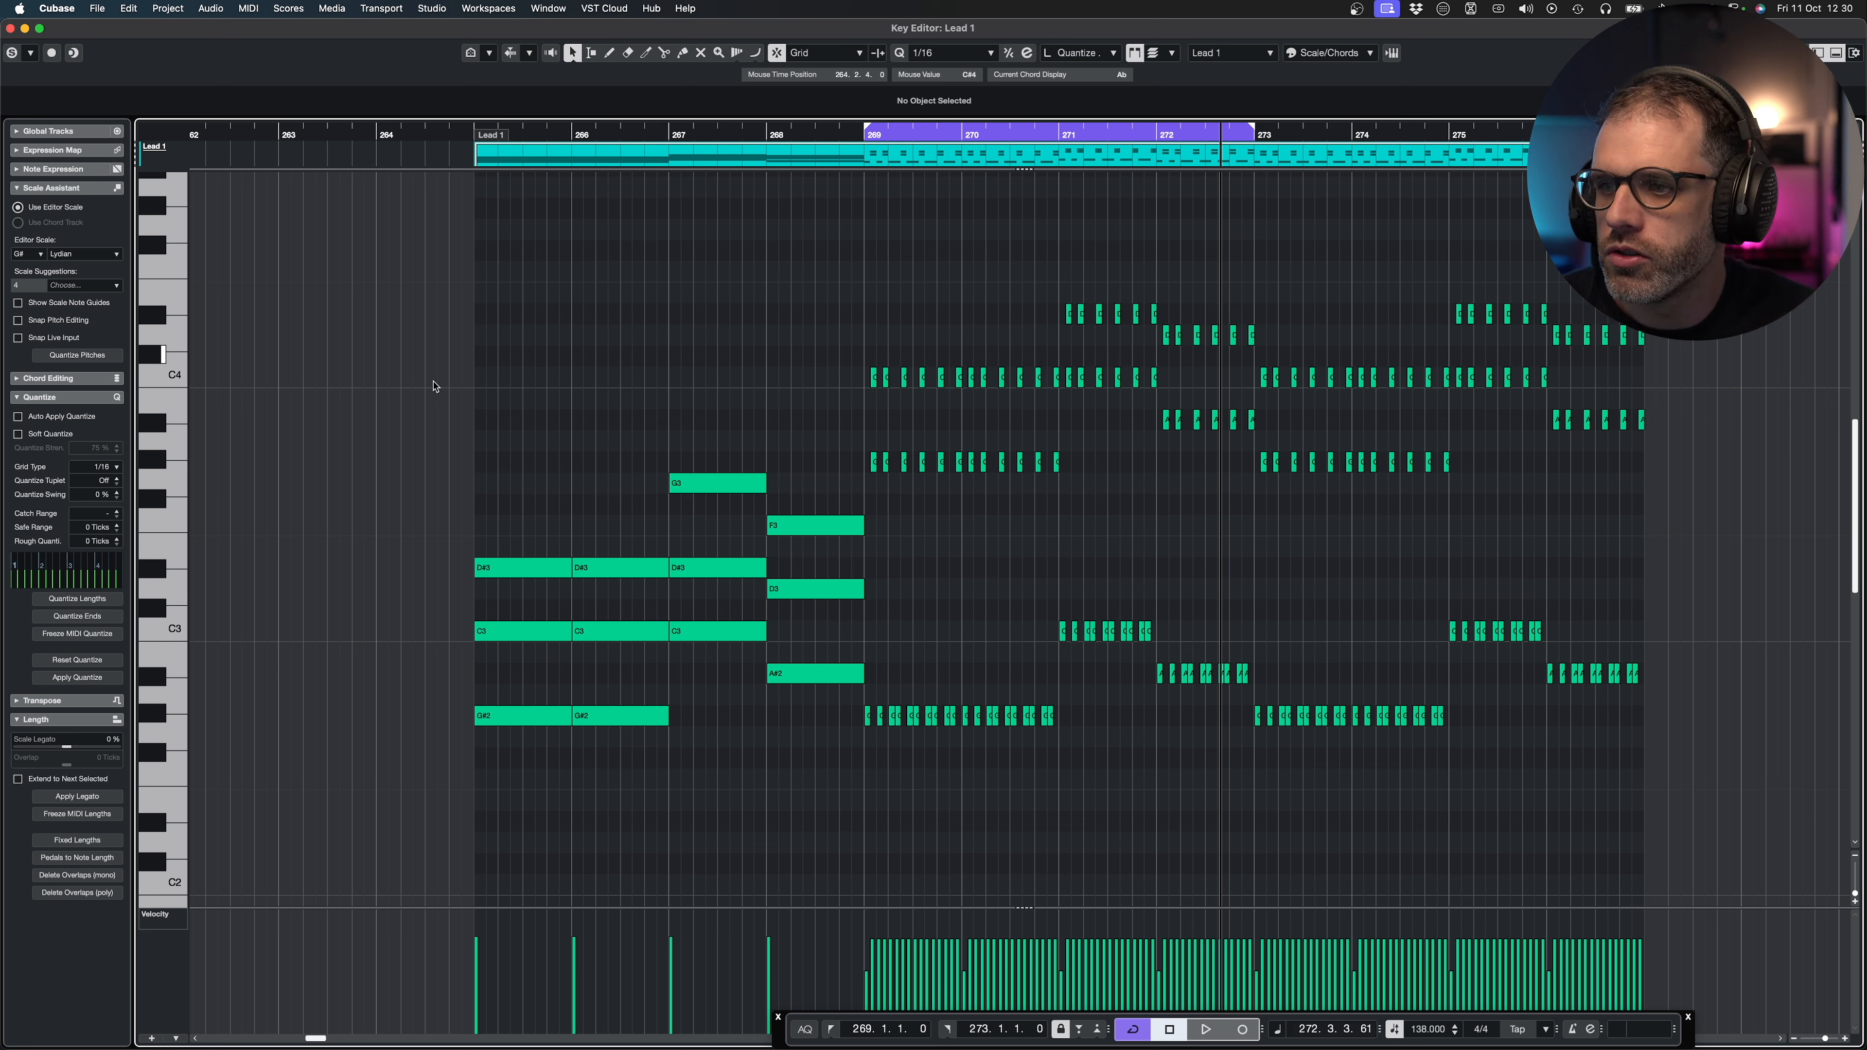
Extend the loop end to bar 277 and save the project.
left_click_drag(424, 367, 776, 805)
left_click_drag(1004, 236, 1523, 681)
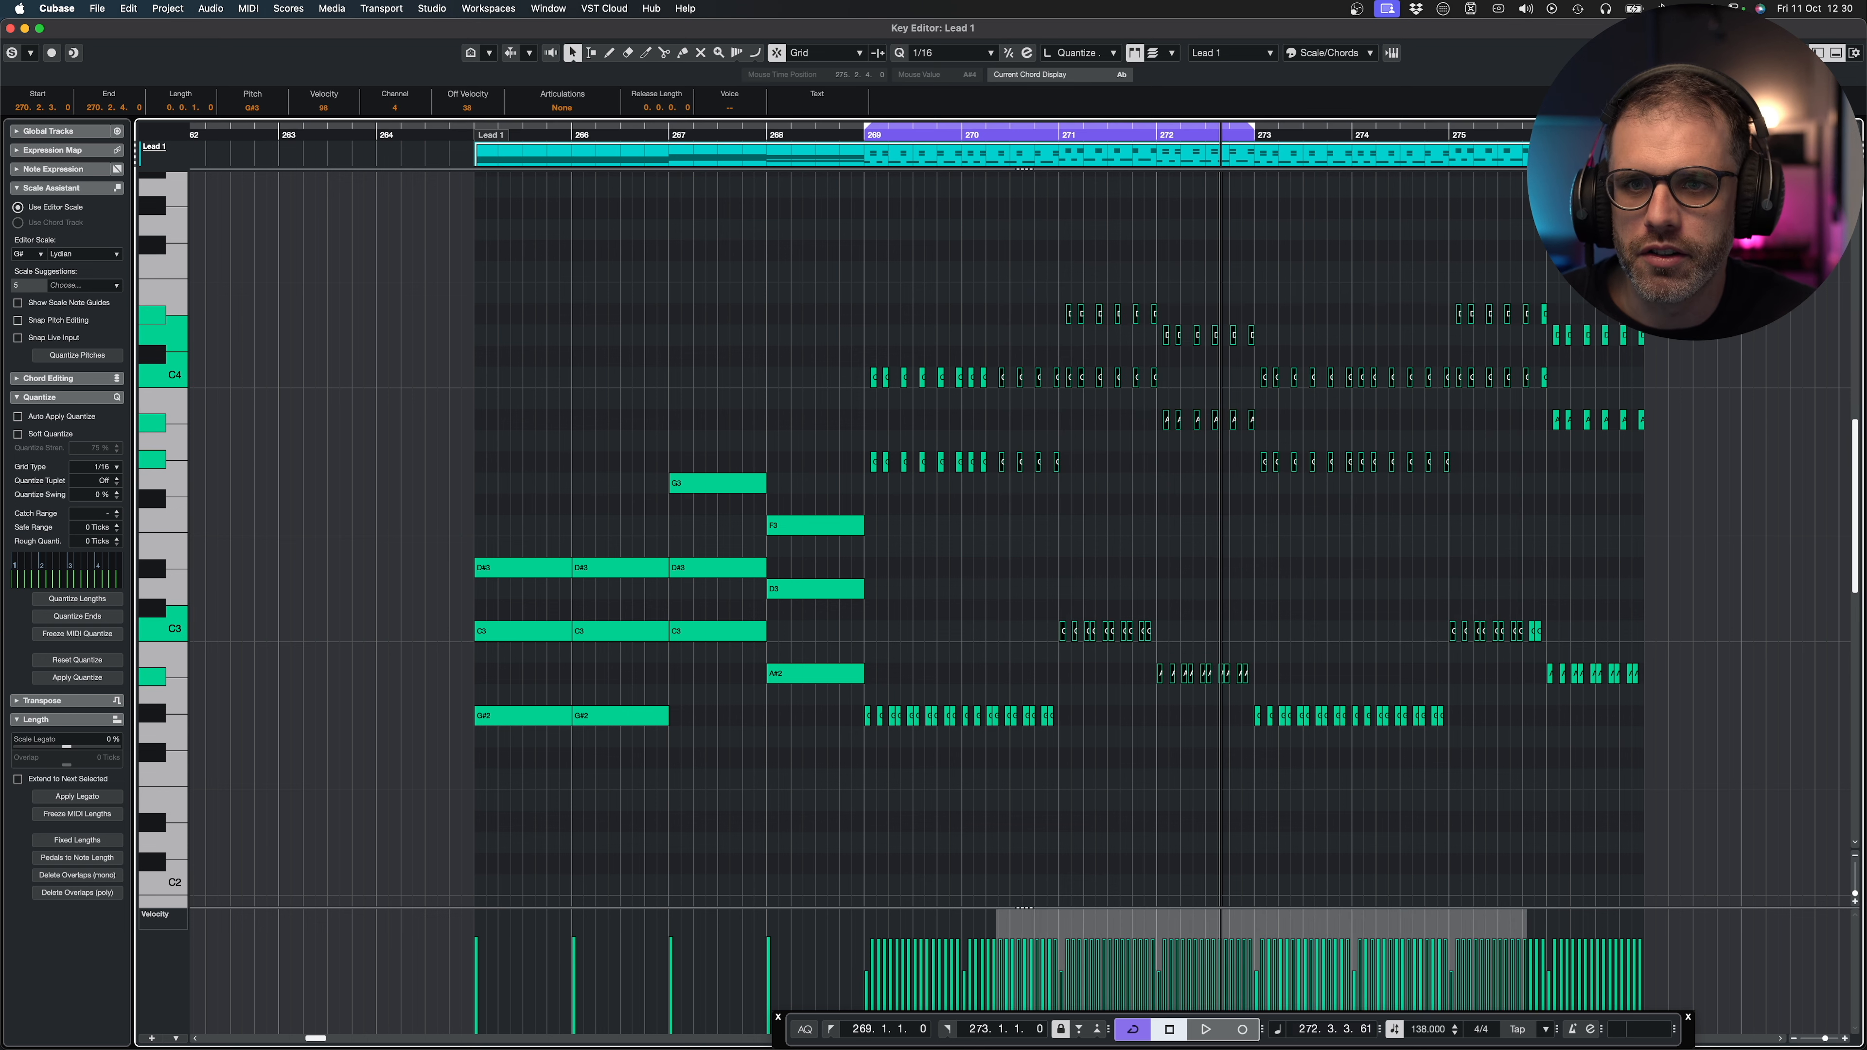
left_click(1644, 129, "alt")
key("super+s")
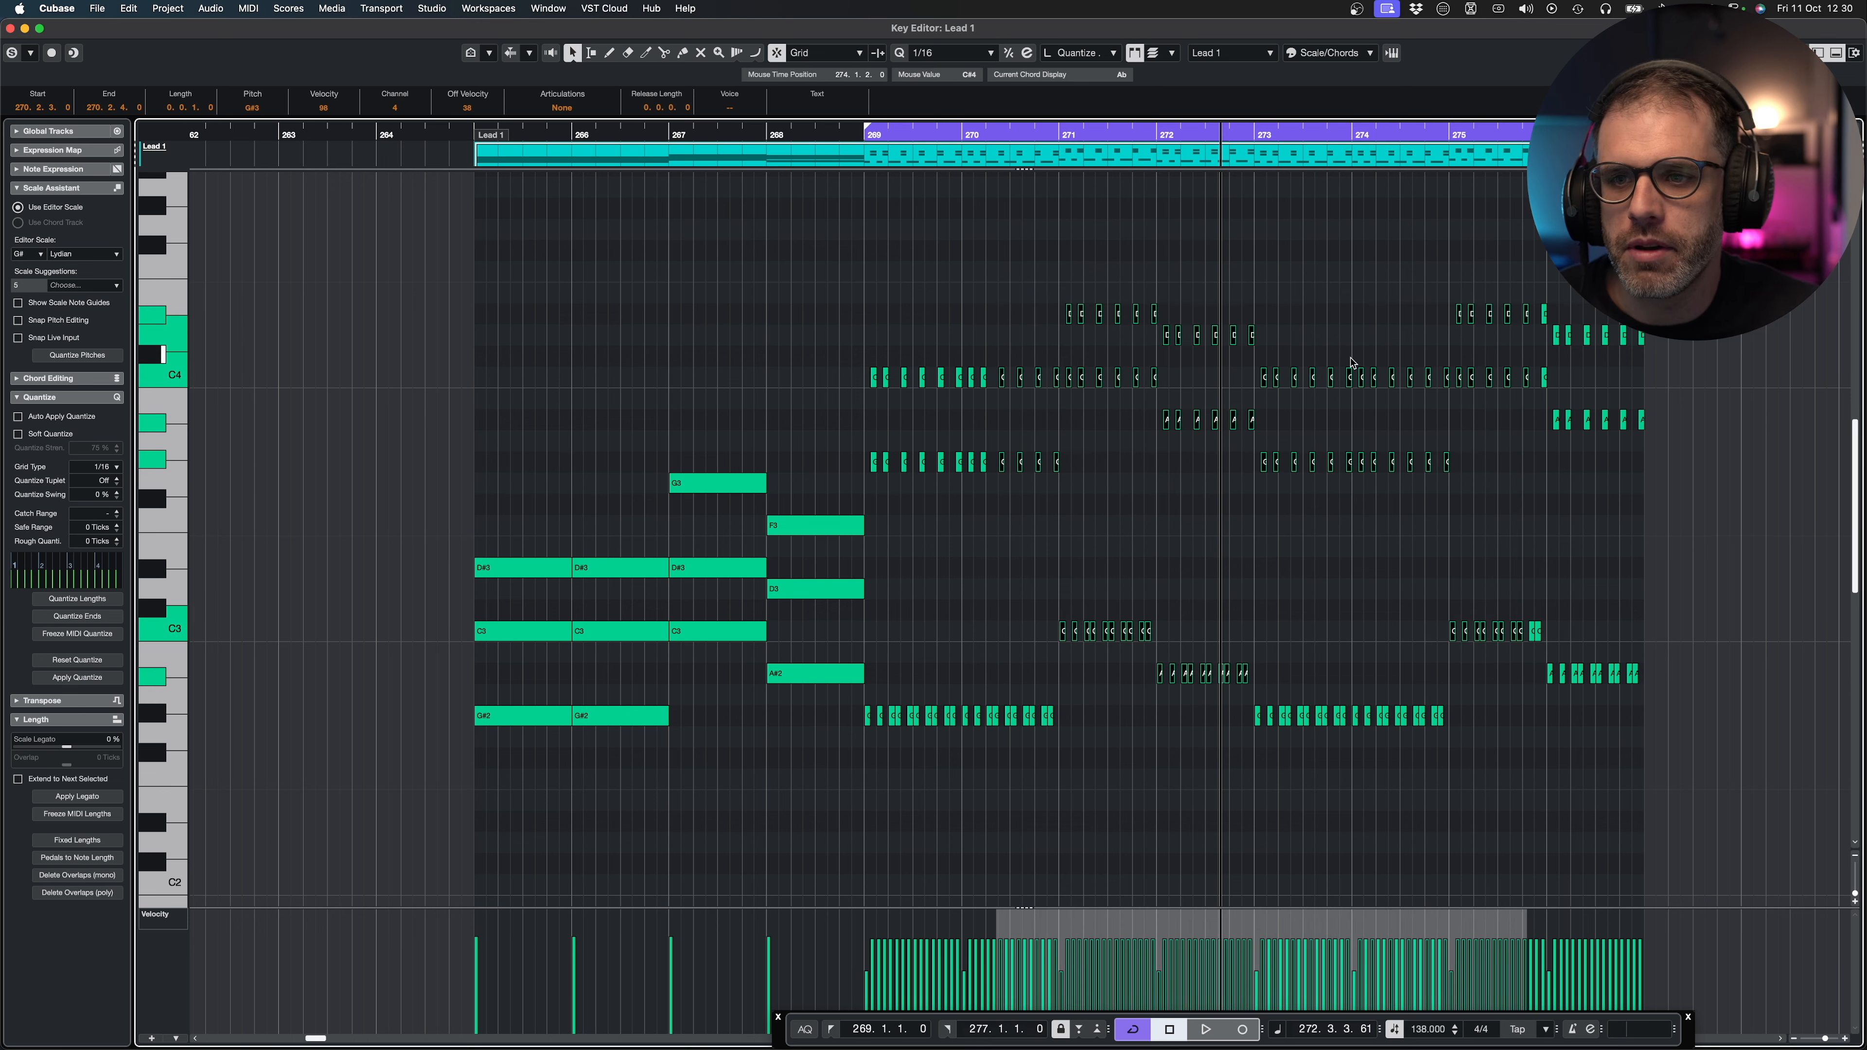
Examine the low notes in bars 271 and 272, save the project and examine the C4 notes in bar 271.
left_click_drag(973, 637, 1191, 646)
left_click_drag(1129, 672, 1279, 690)
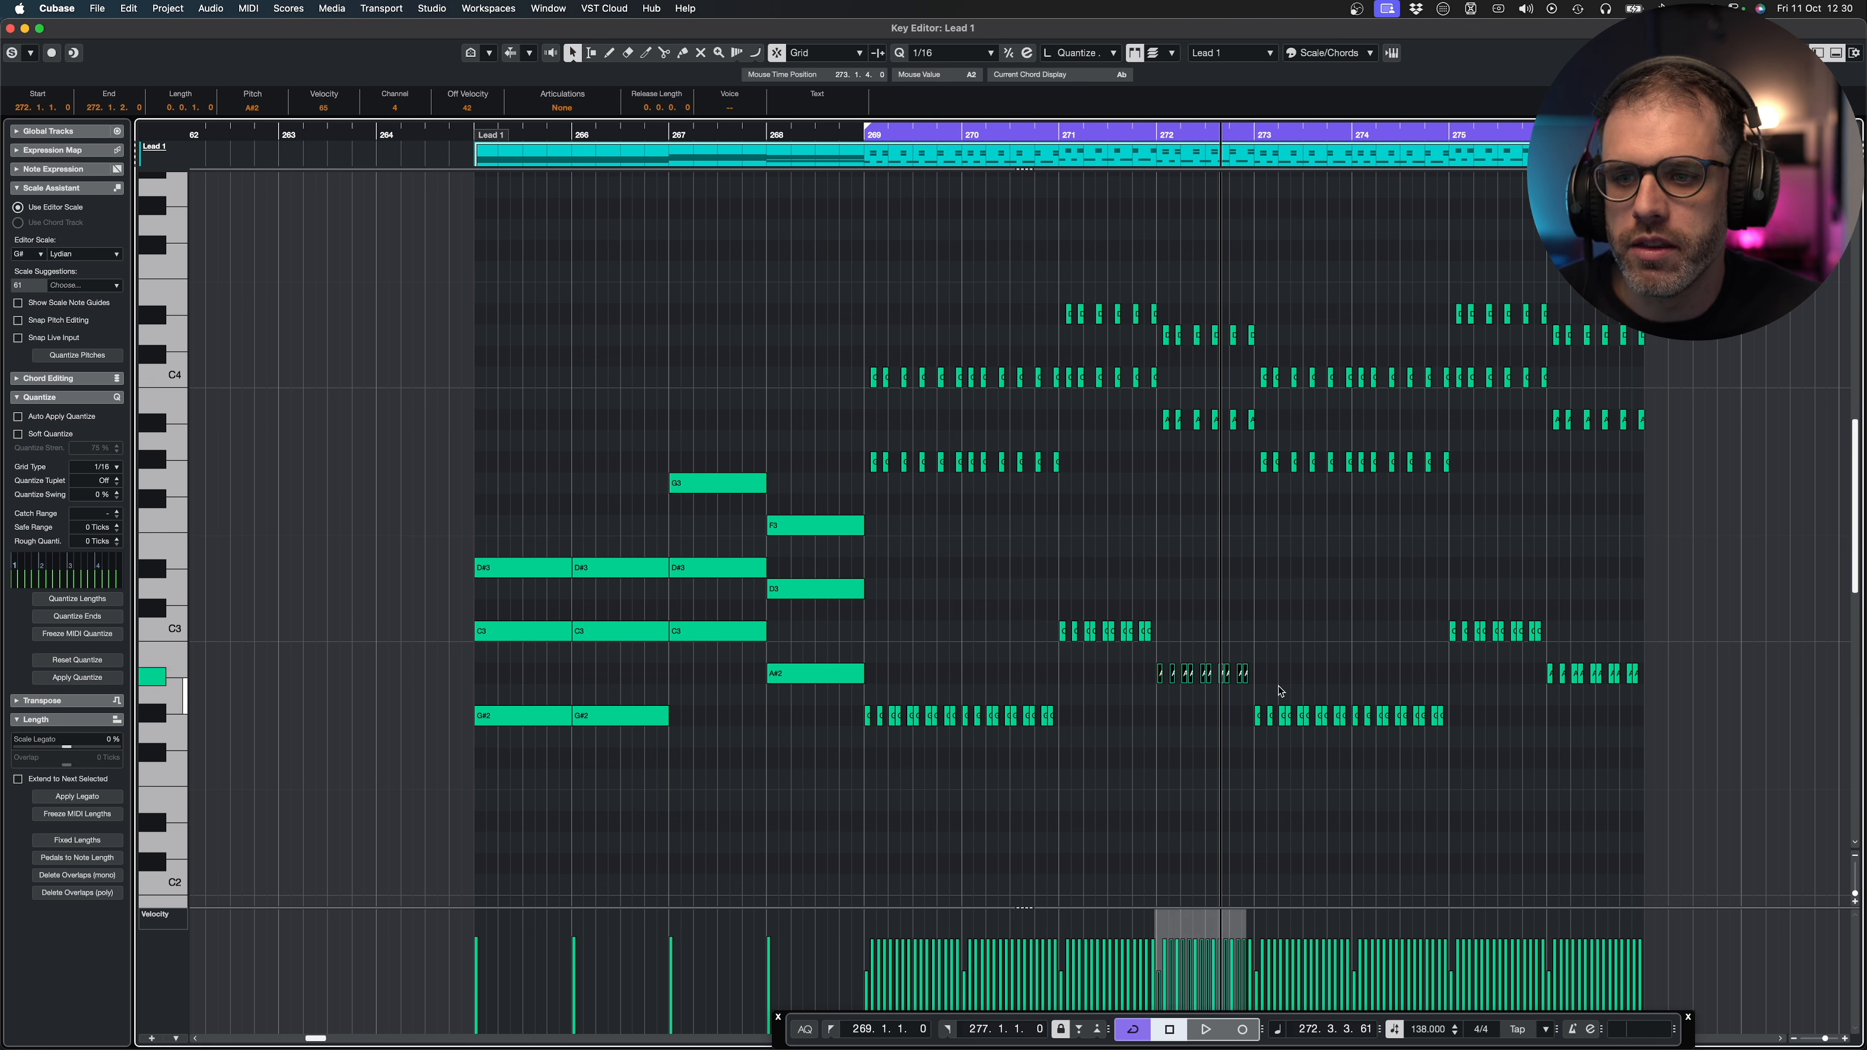
key("super+s")
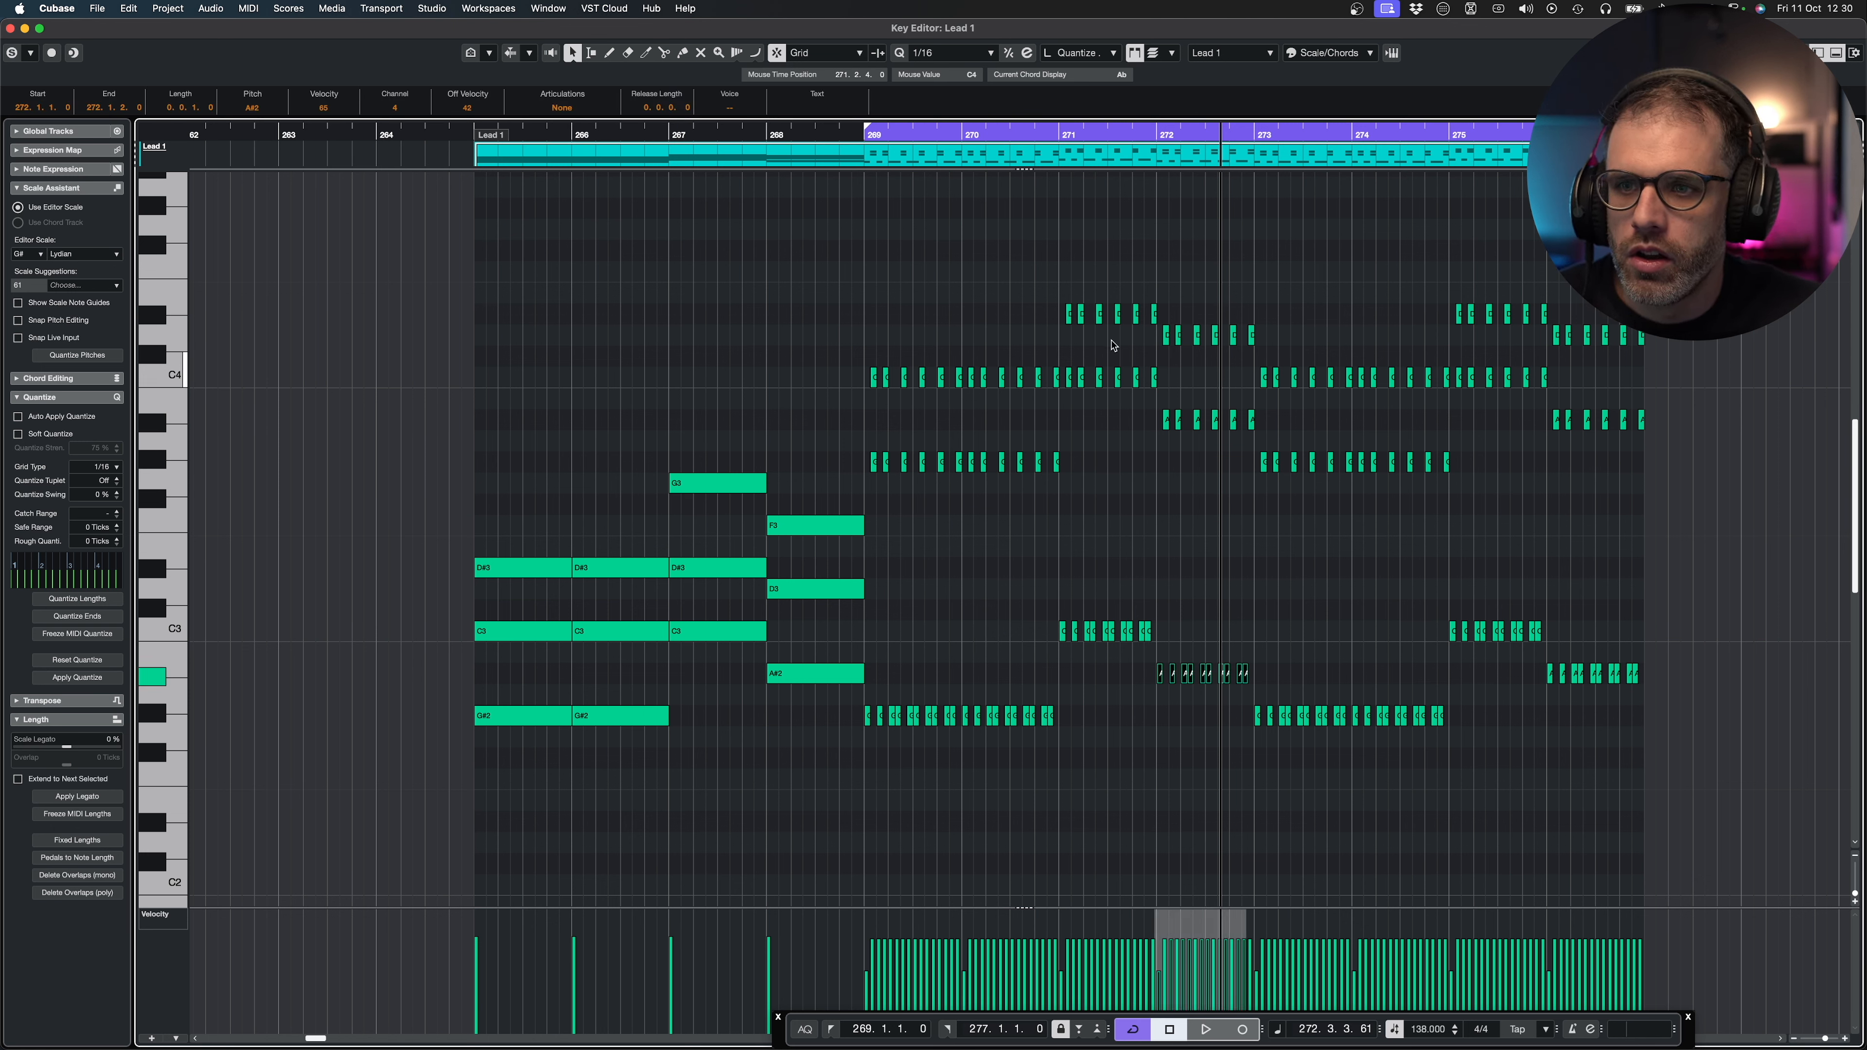
left_click_drag(1184, 366, 1067, 391)
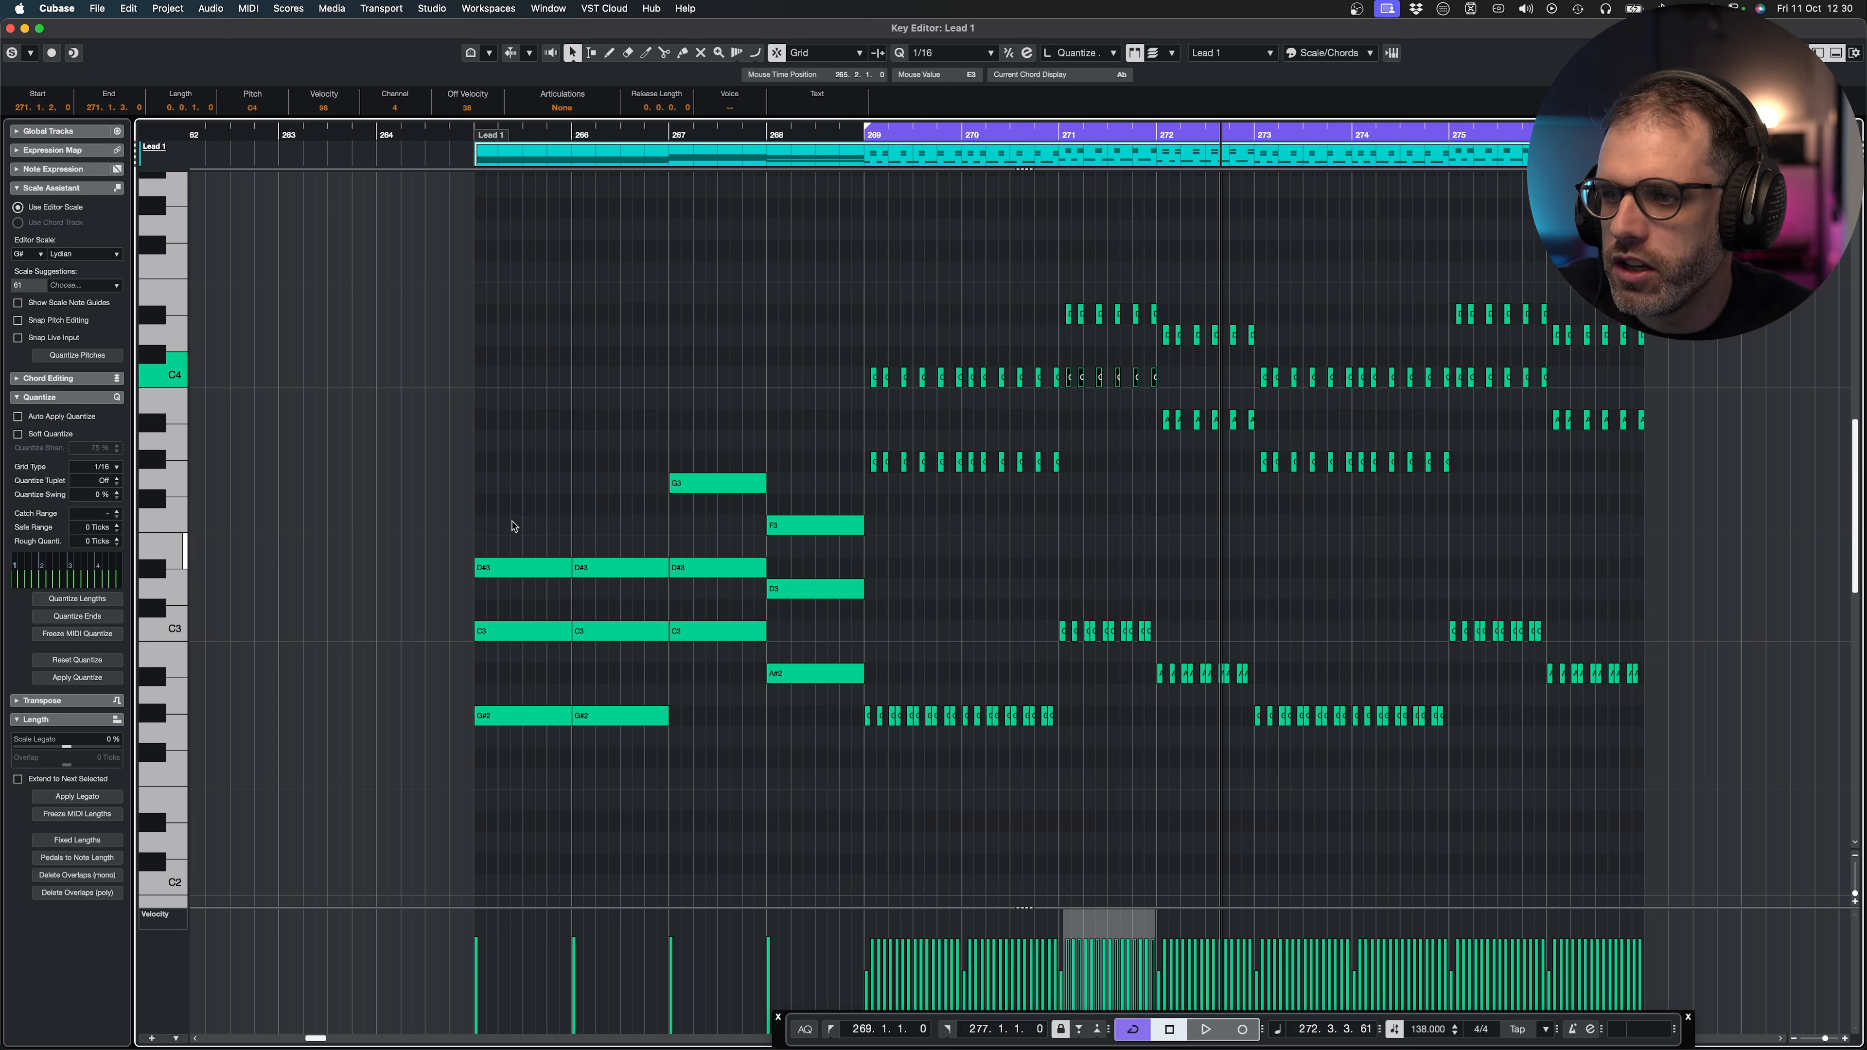
Examine the sustained chords in bars 265 to 268, from their top notes down to the roots, against the rhythmic pattern.
left_click_drag(521, 509, 524, 630)
left_click_drag(587, 527, 619, 606)
left_click_drag(502, 493, 638, 588)
left_click_drag(527, 529, 620, 590)
left_click(706, 483)
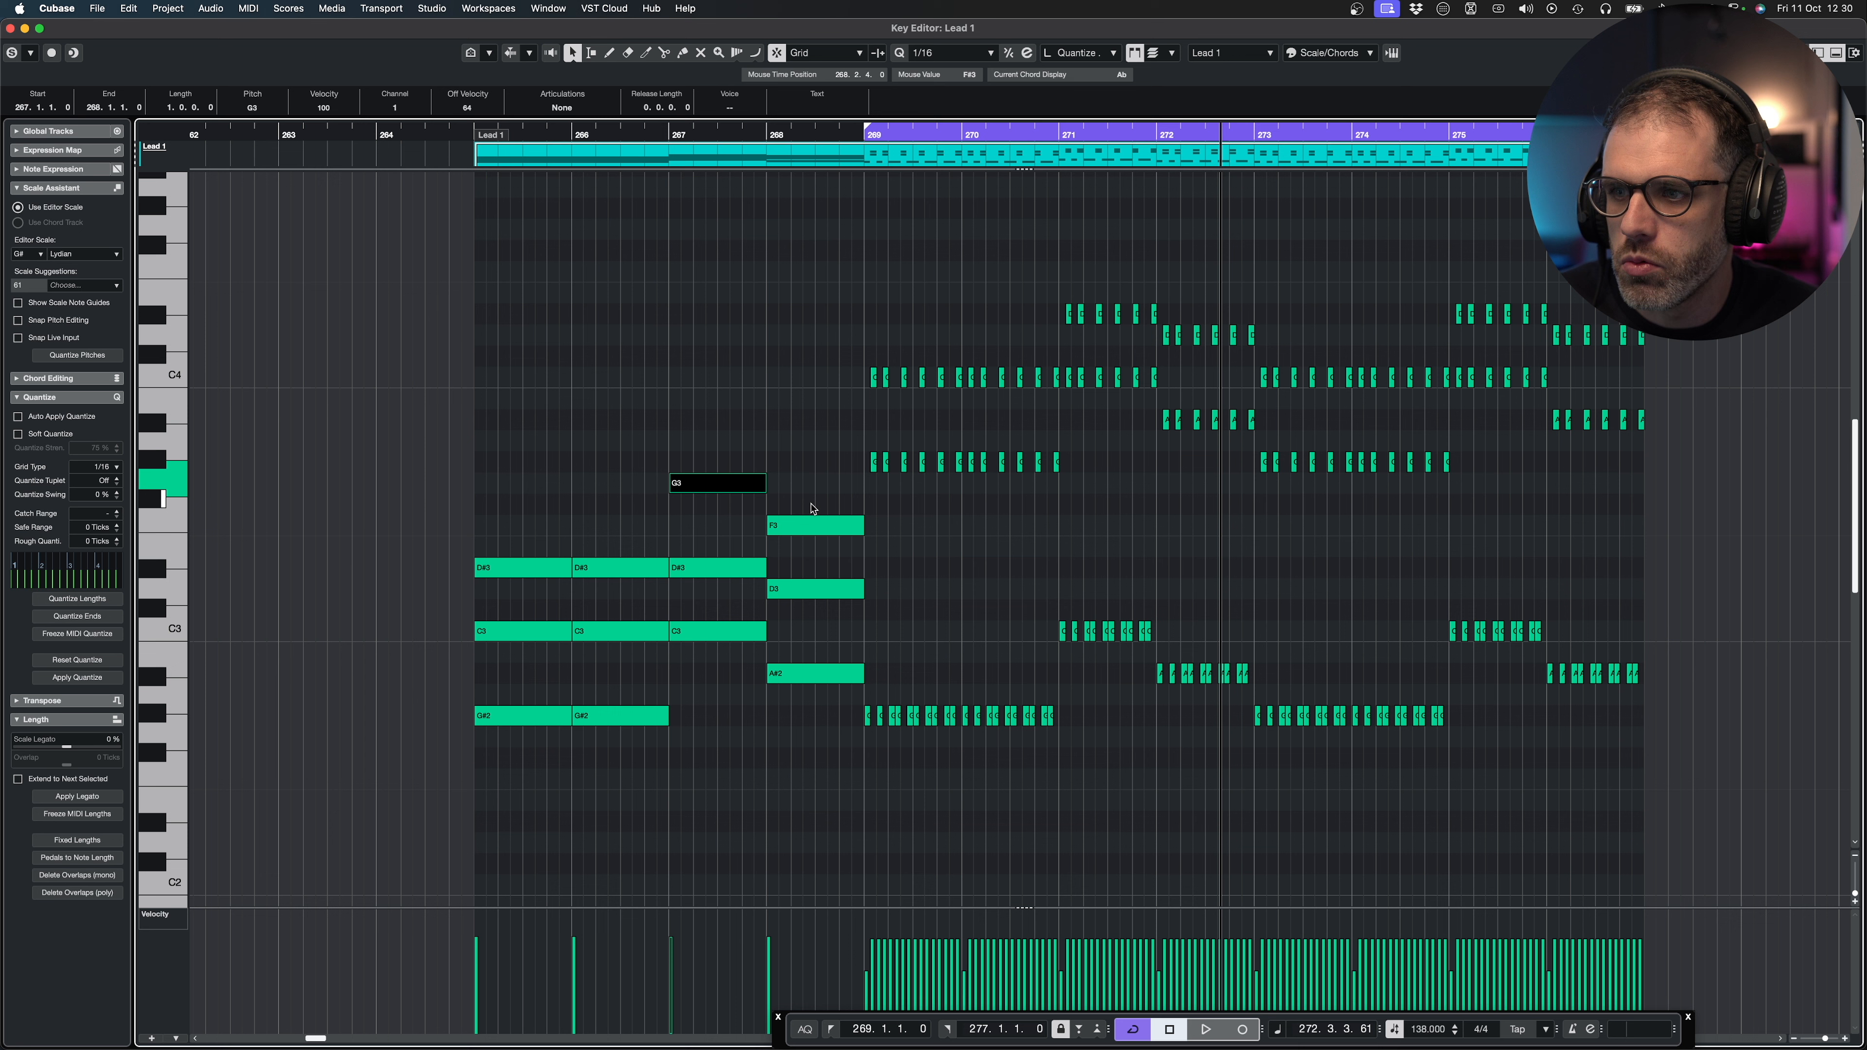
left_click(808, 525)
left_click(801, 525)
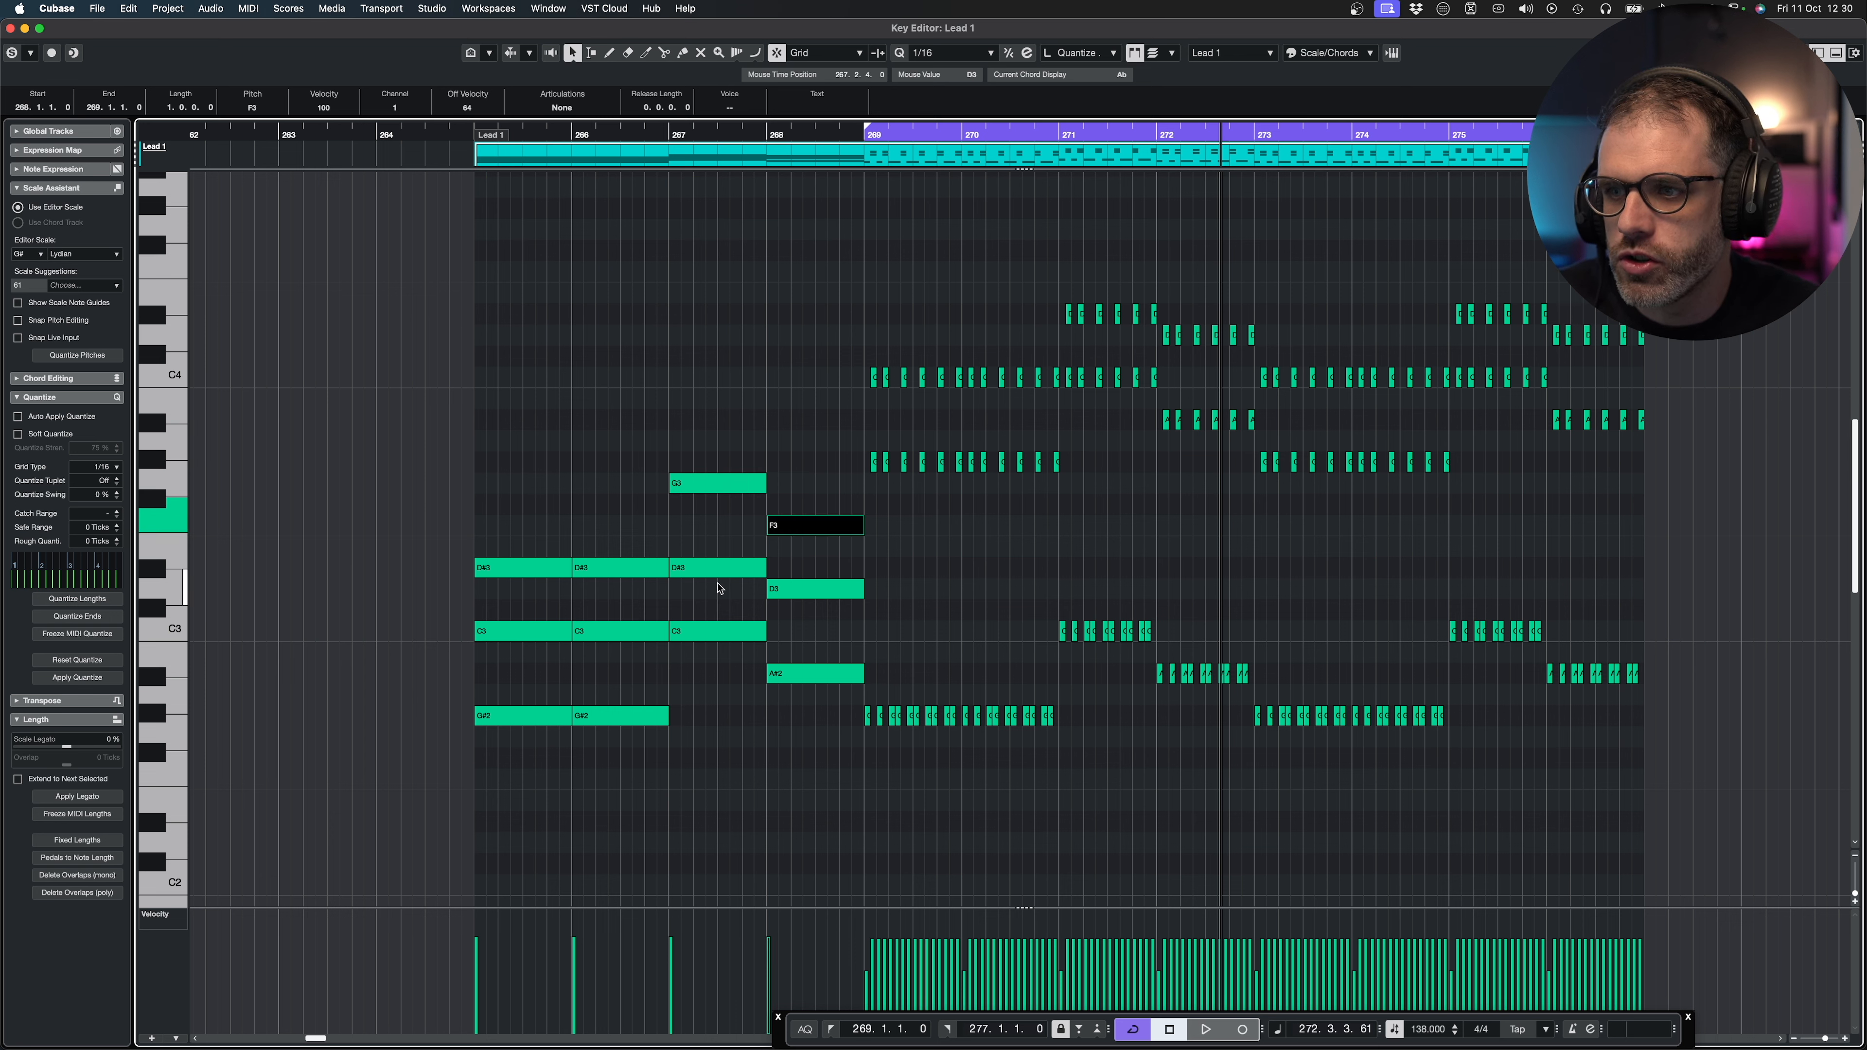
left_click(487, 716)
left_click(523, 631)
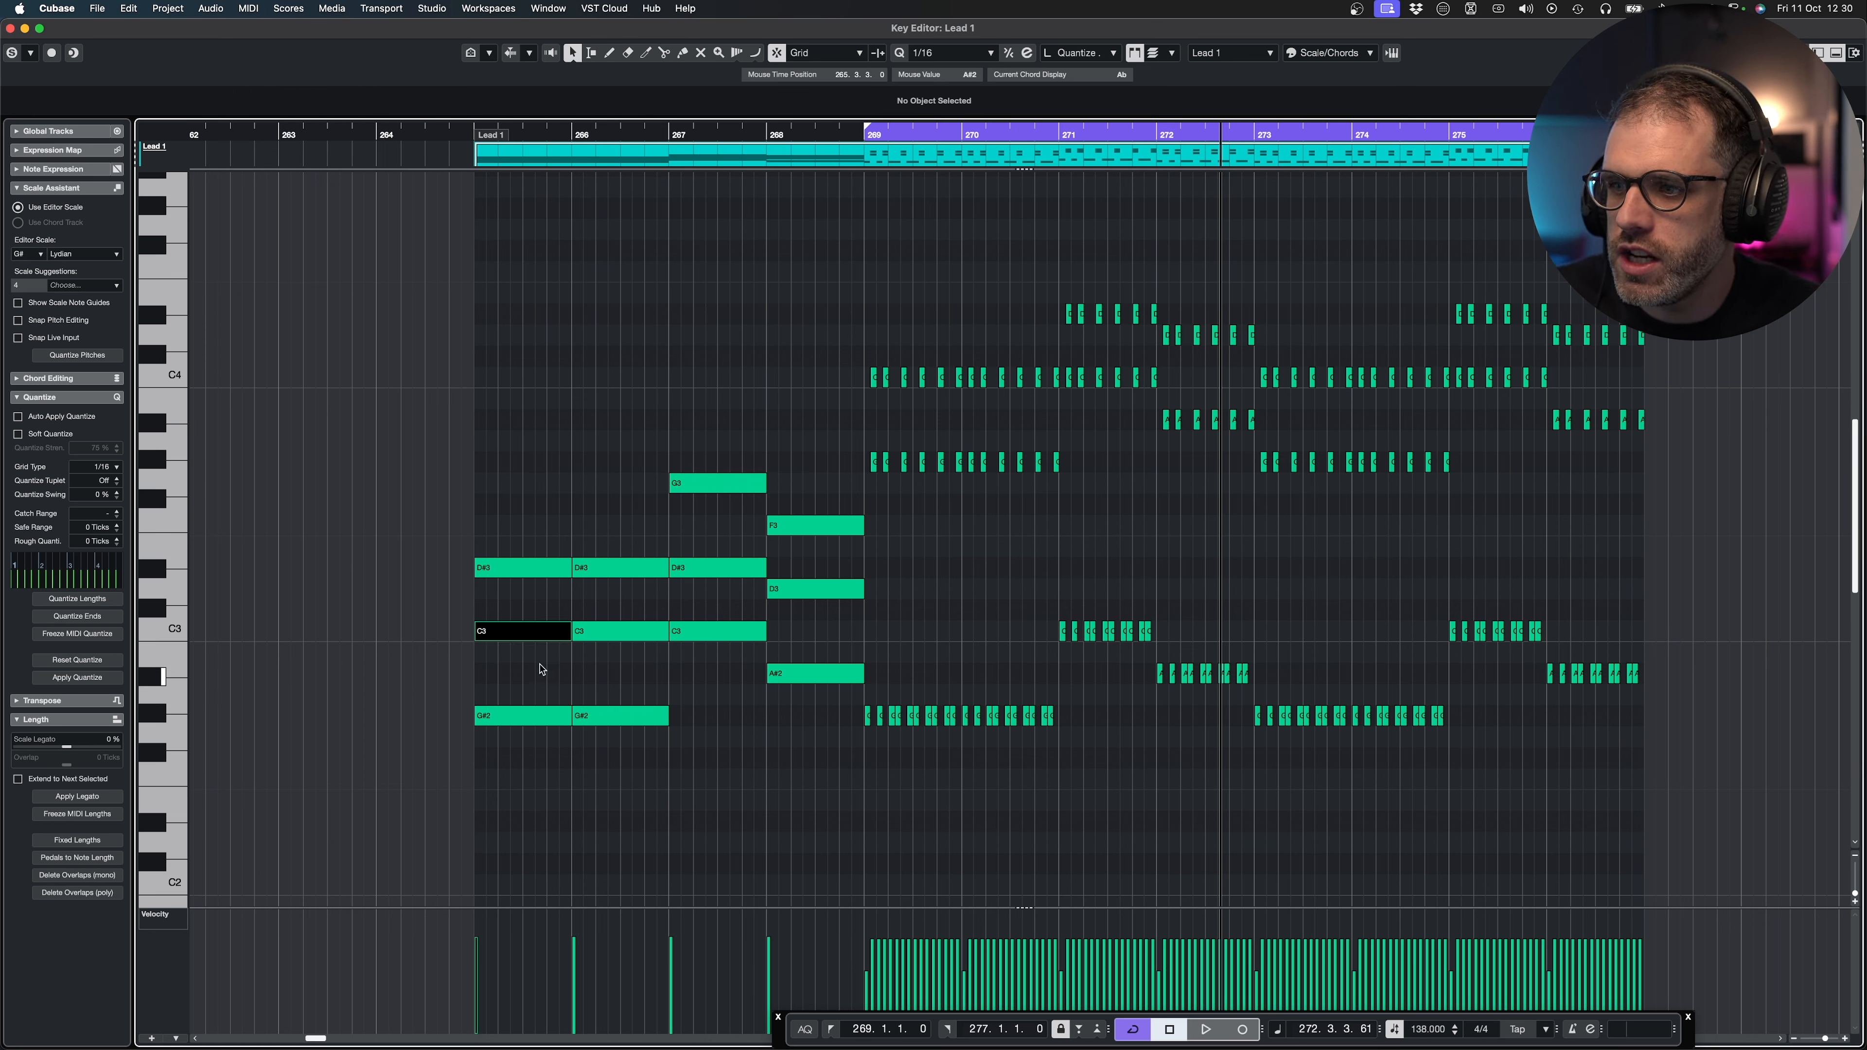
left_click(895, 671)
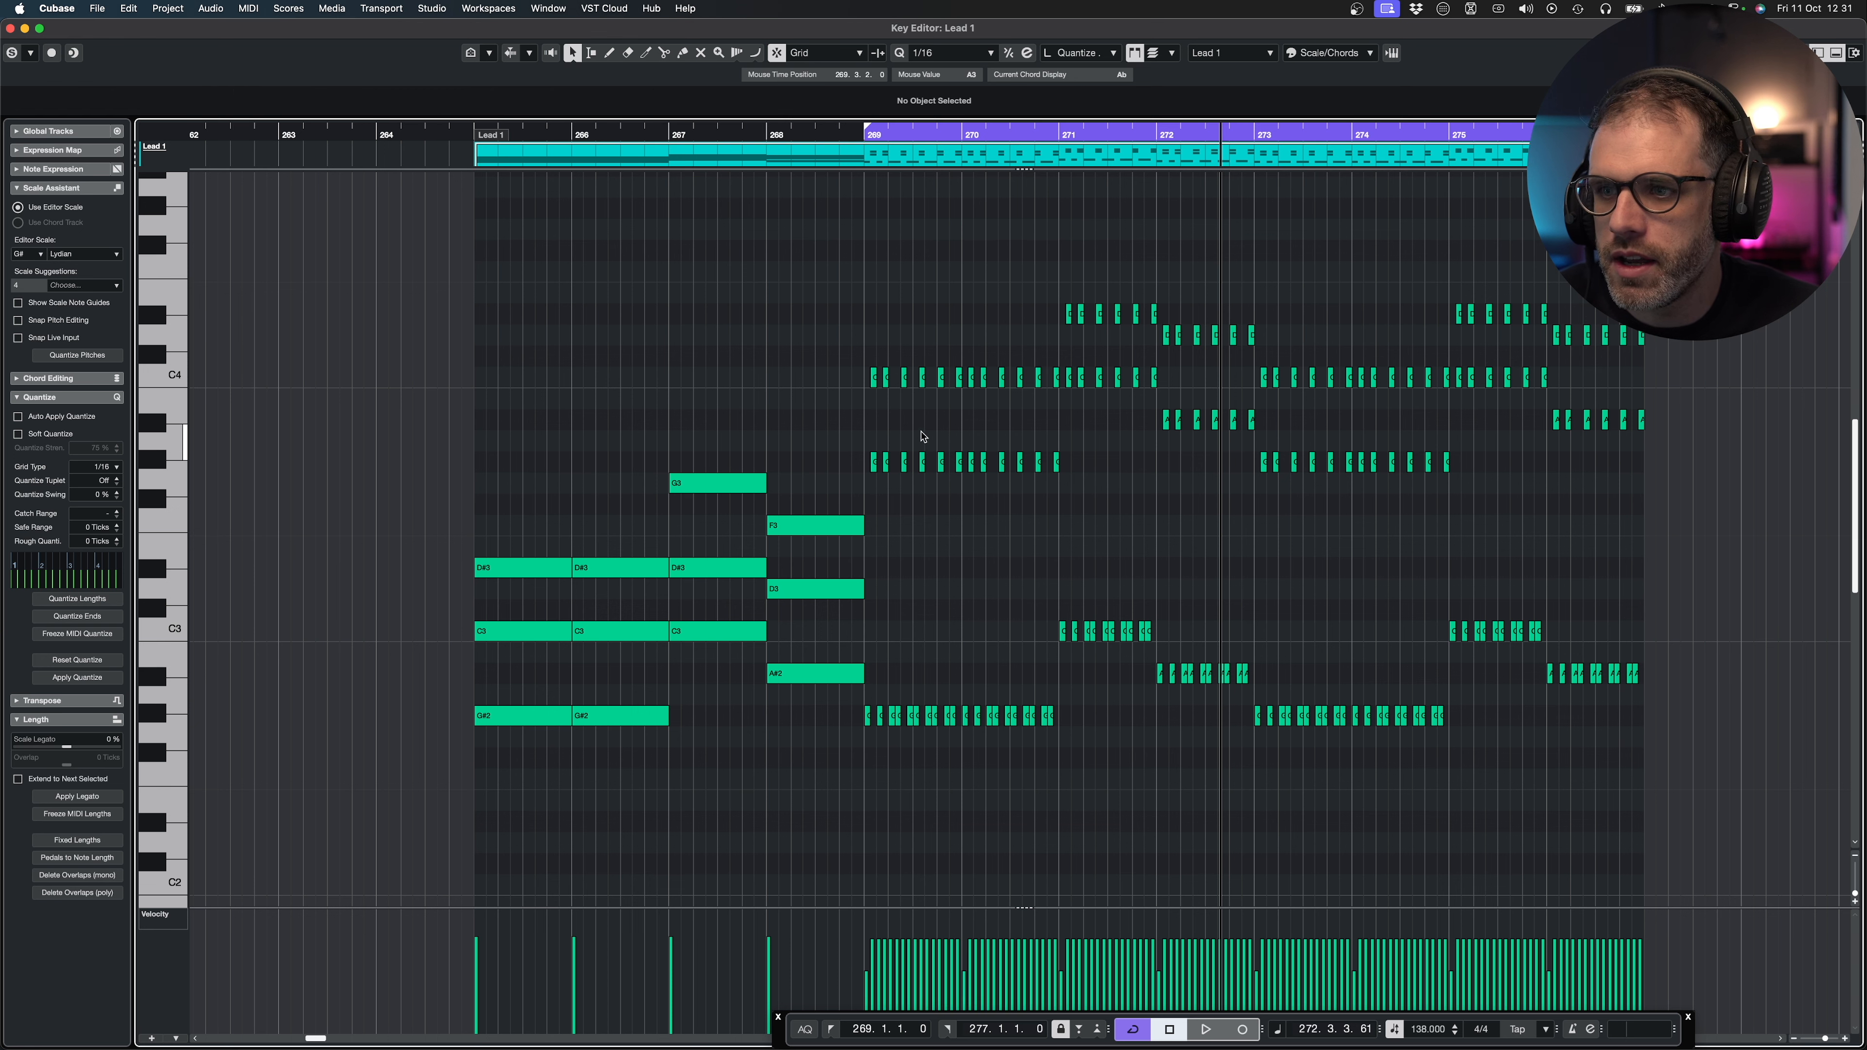
Examine the C4 and D#4 pattern notes in bars 269 to 271 against the lower notes of the sustained chords in bars 265 to 268.
left_click_drag(940, 342, 998, 416)
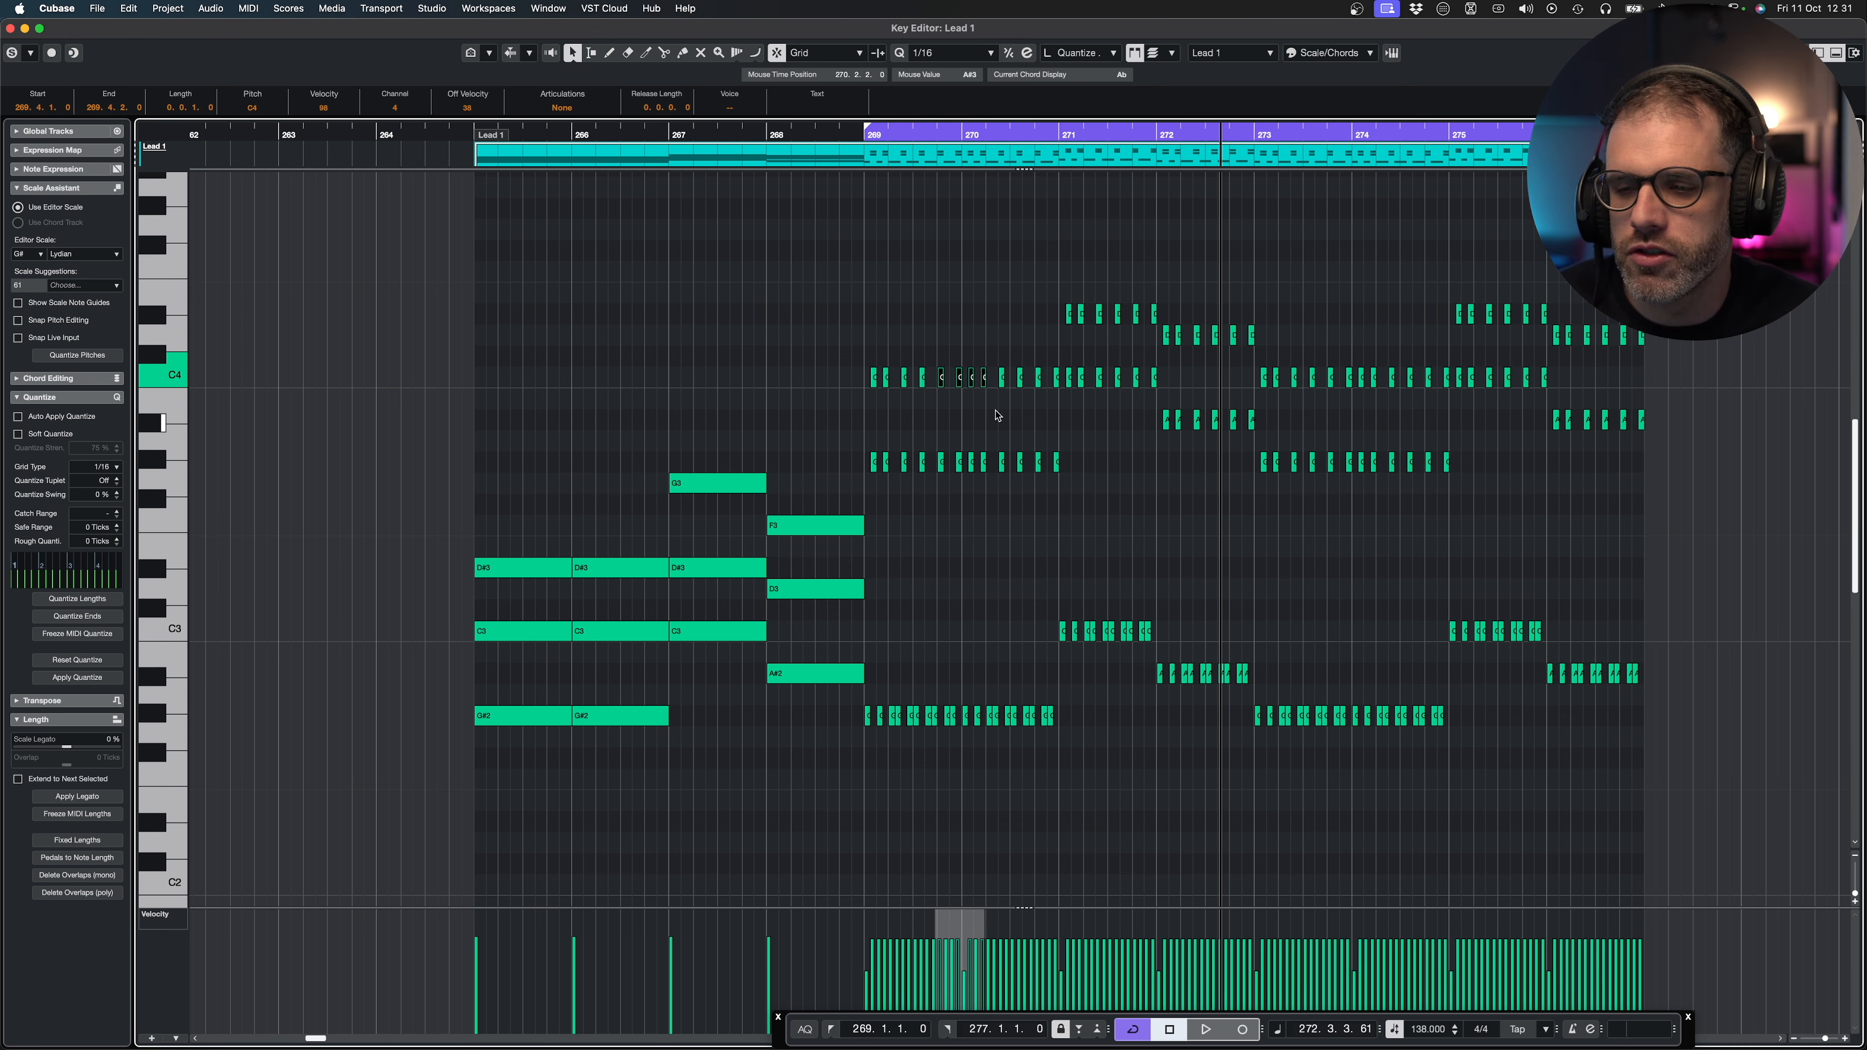
left_click_drag(1080, 360, 1120, 423)
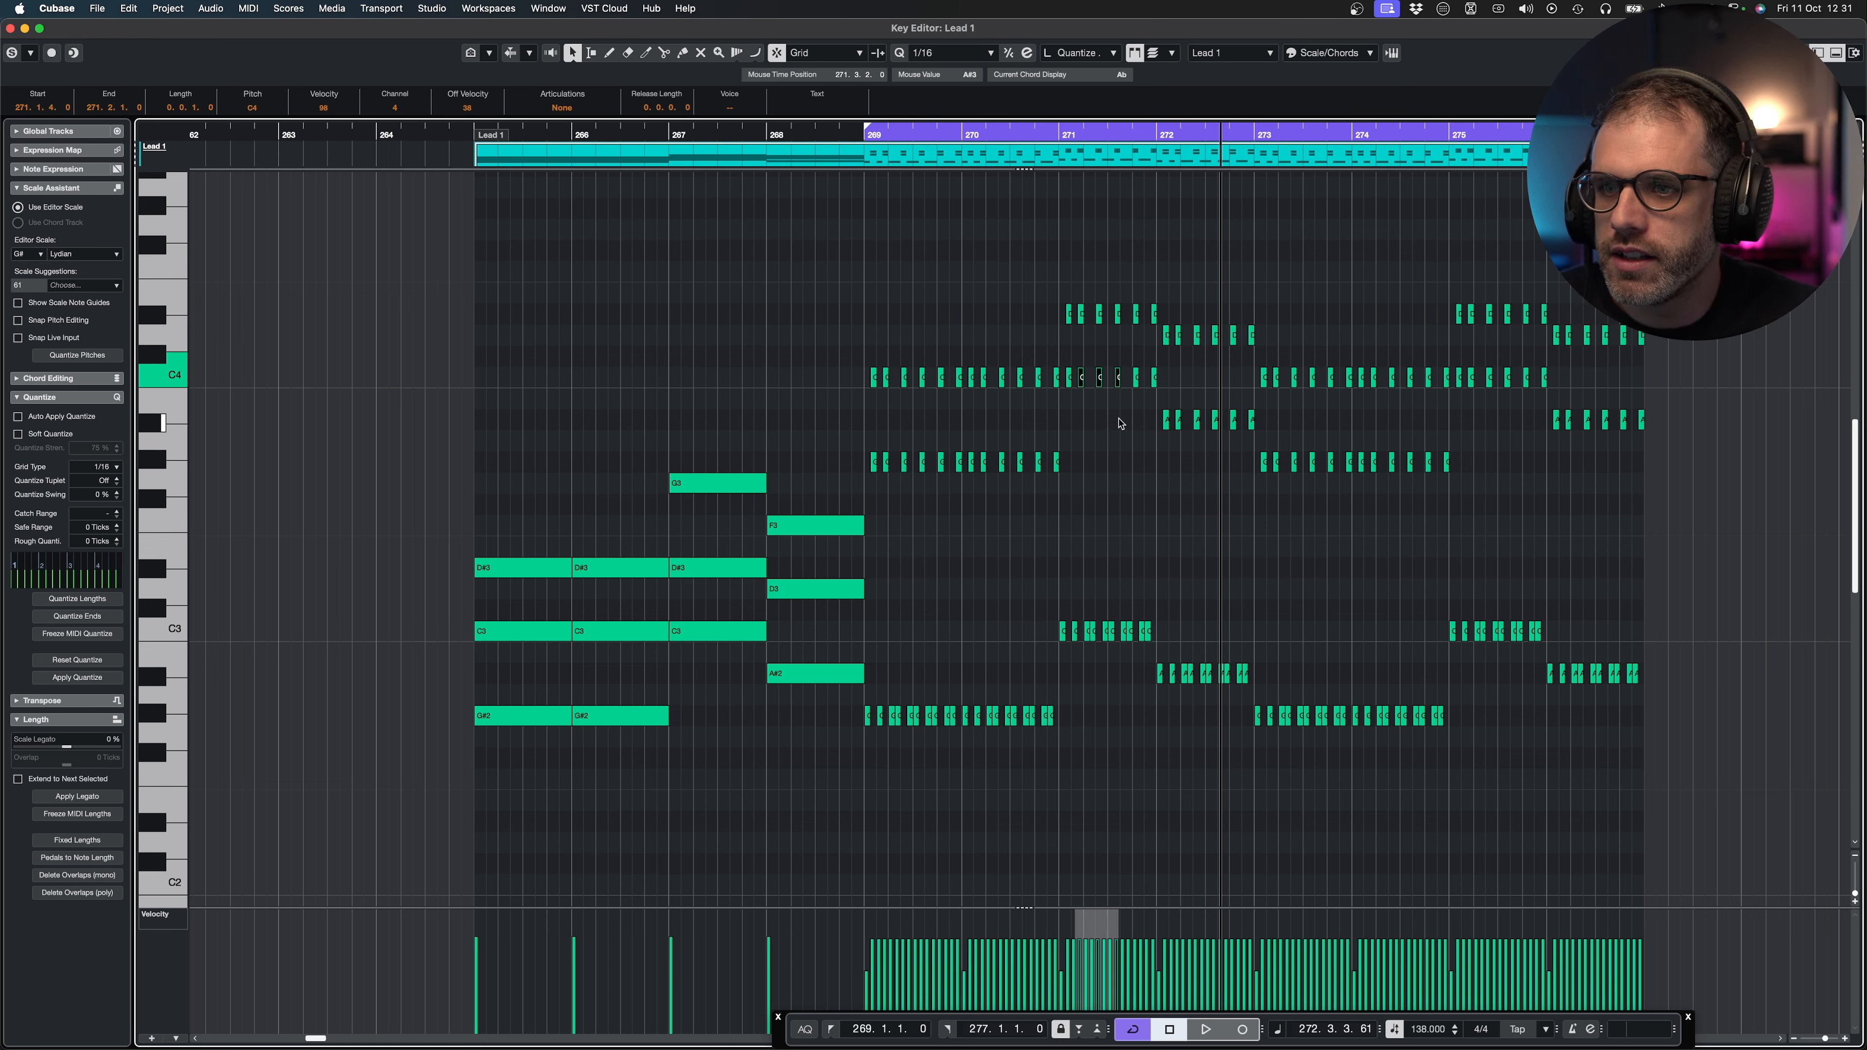
left_click_drag(1089, 341, 1123, 397)
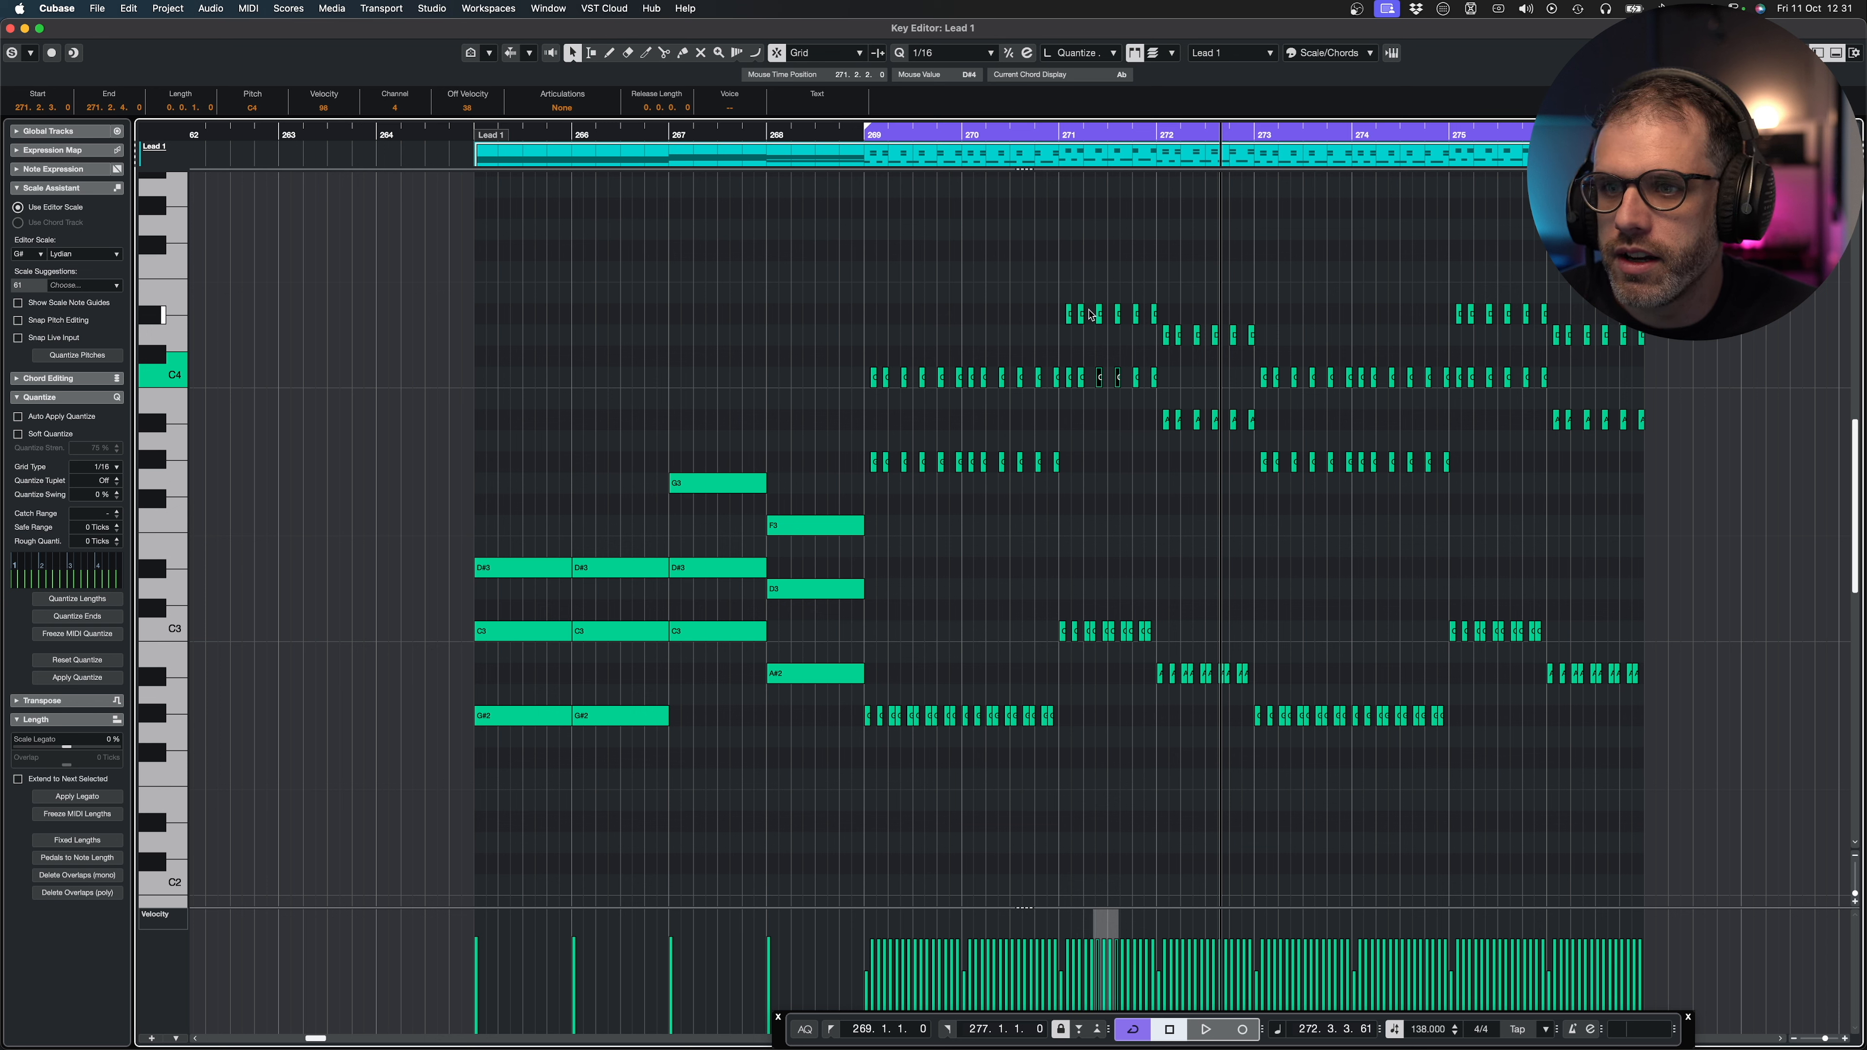
left_click_drag(1063, 292, 1119, 345)
left_click_drag(711, 592, 730, 665)
left_click_drag(718, 542, 733, 606)
left_click_drag(533, 602, 644, 721)
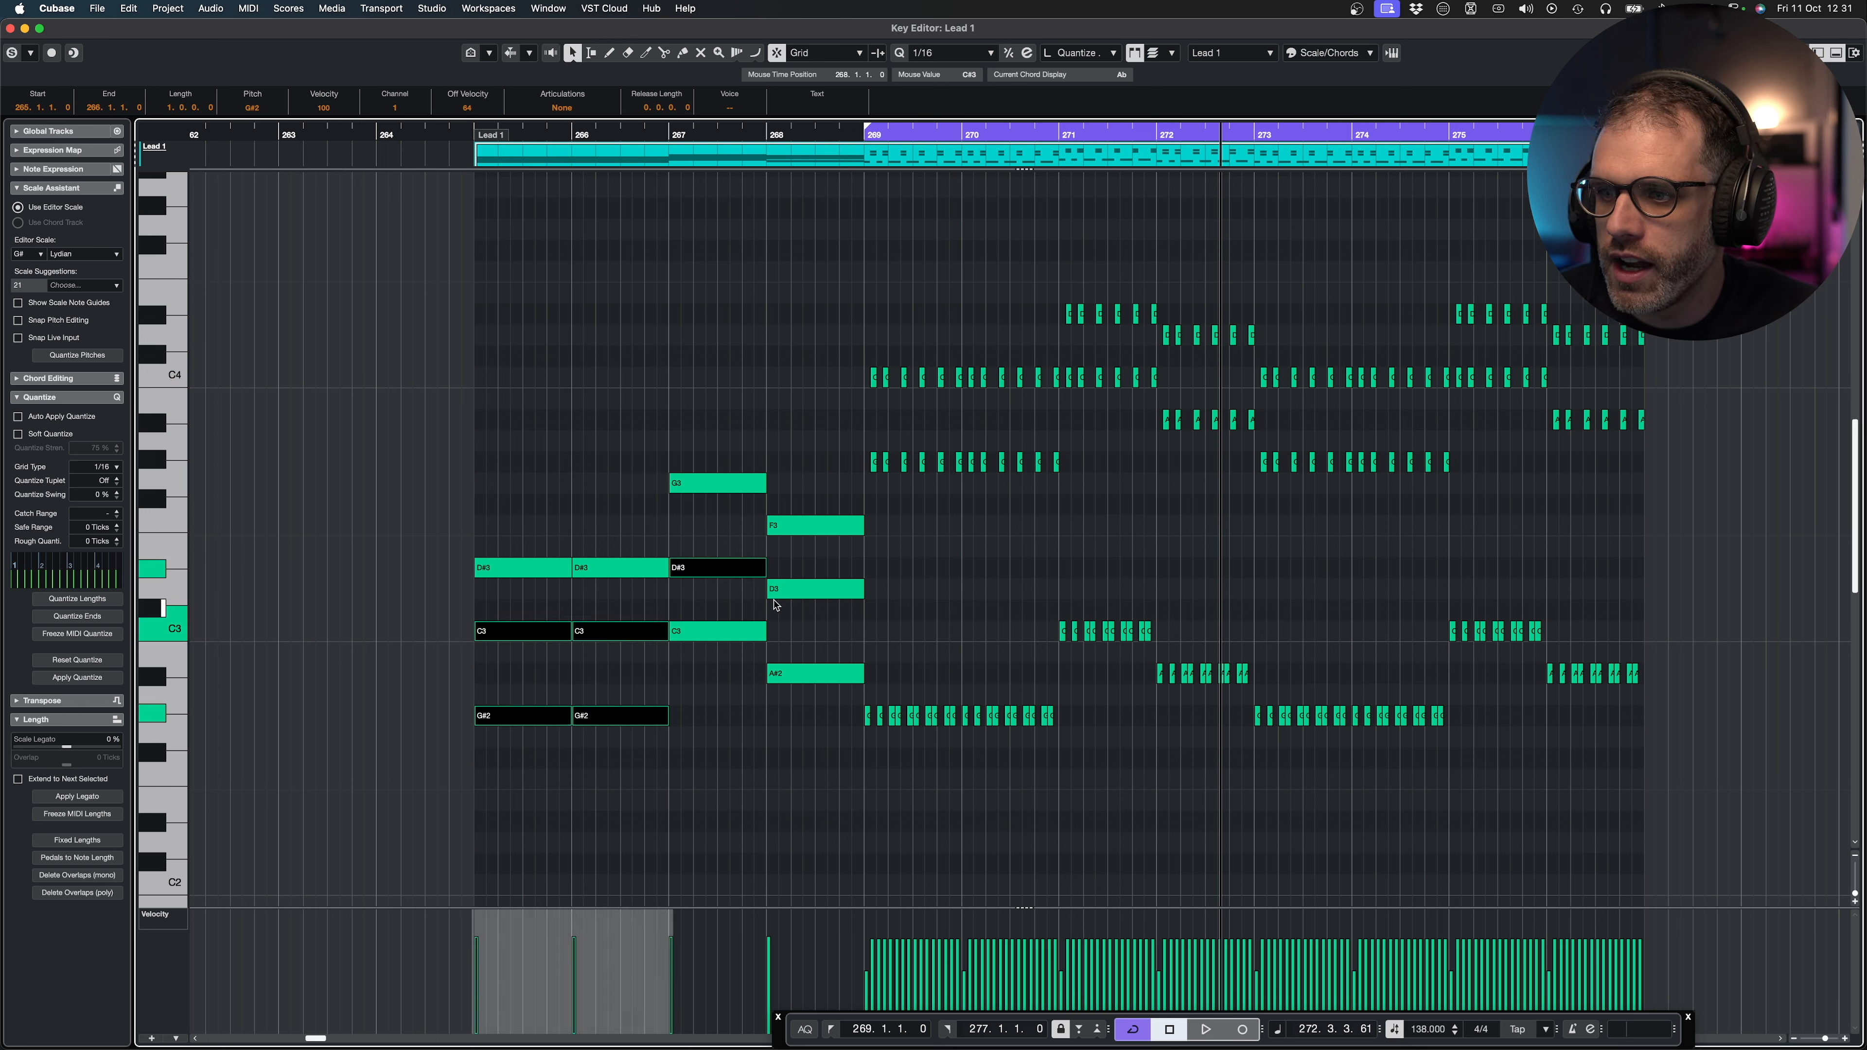
left_click_drag(724, 602, 814, 680)
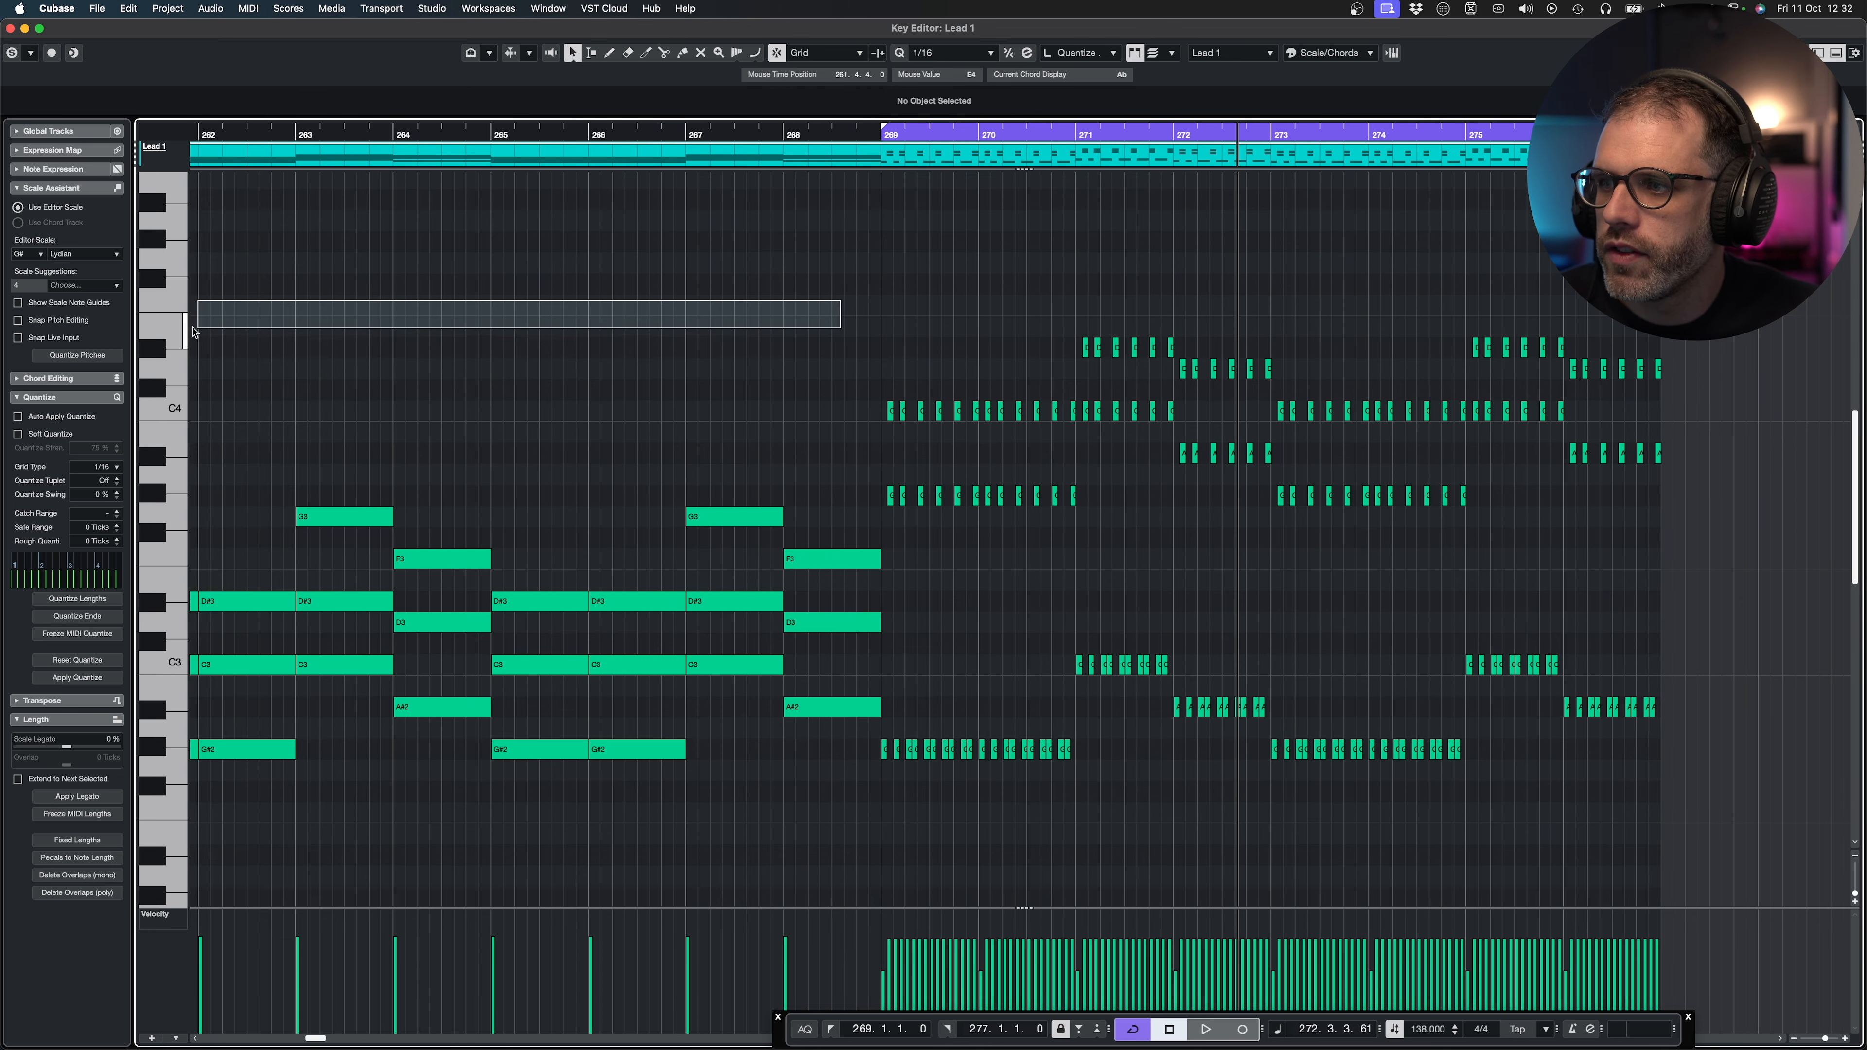
Compare the sustained chords from bar 261 onward with the root and upper pattern notes in bars 269 and 270, examining each chord's lower two notes.
scroll(364, 558, "left", 5)
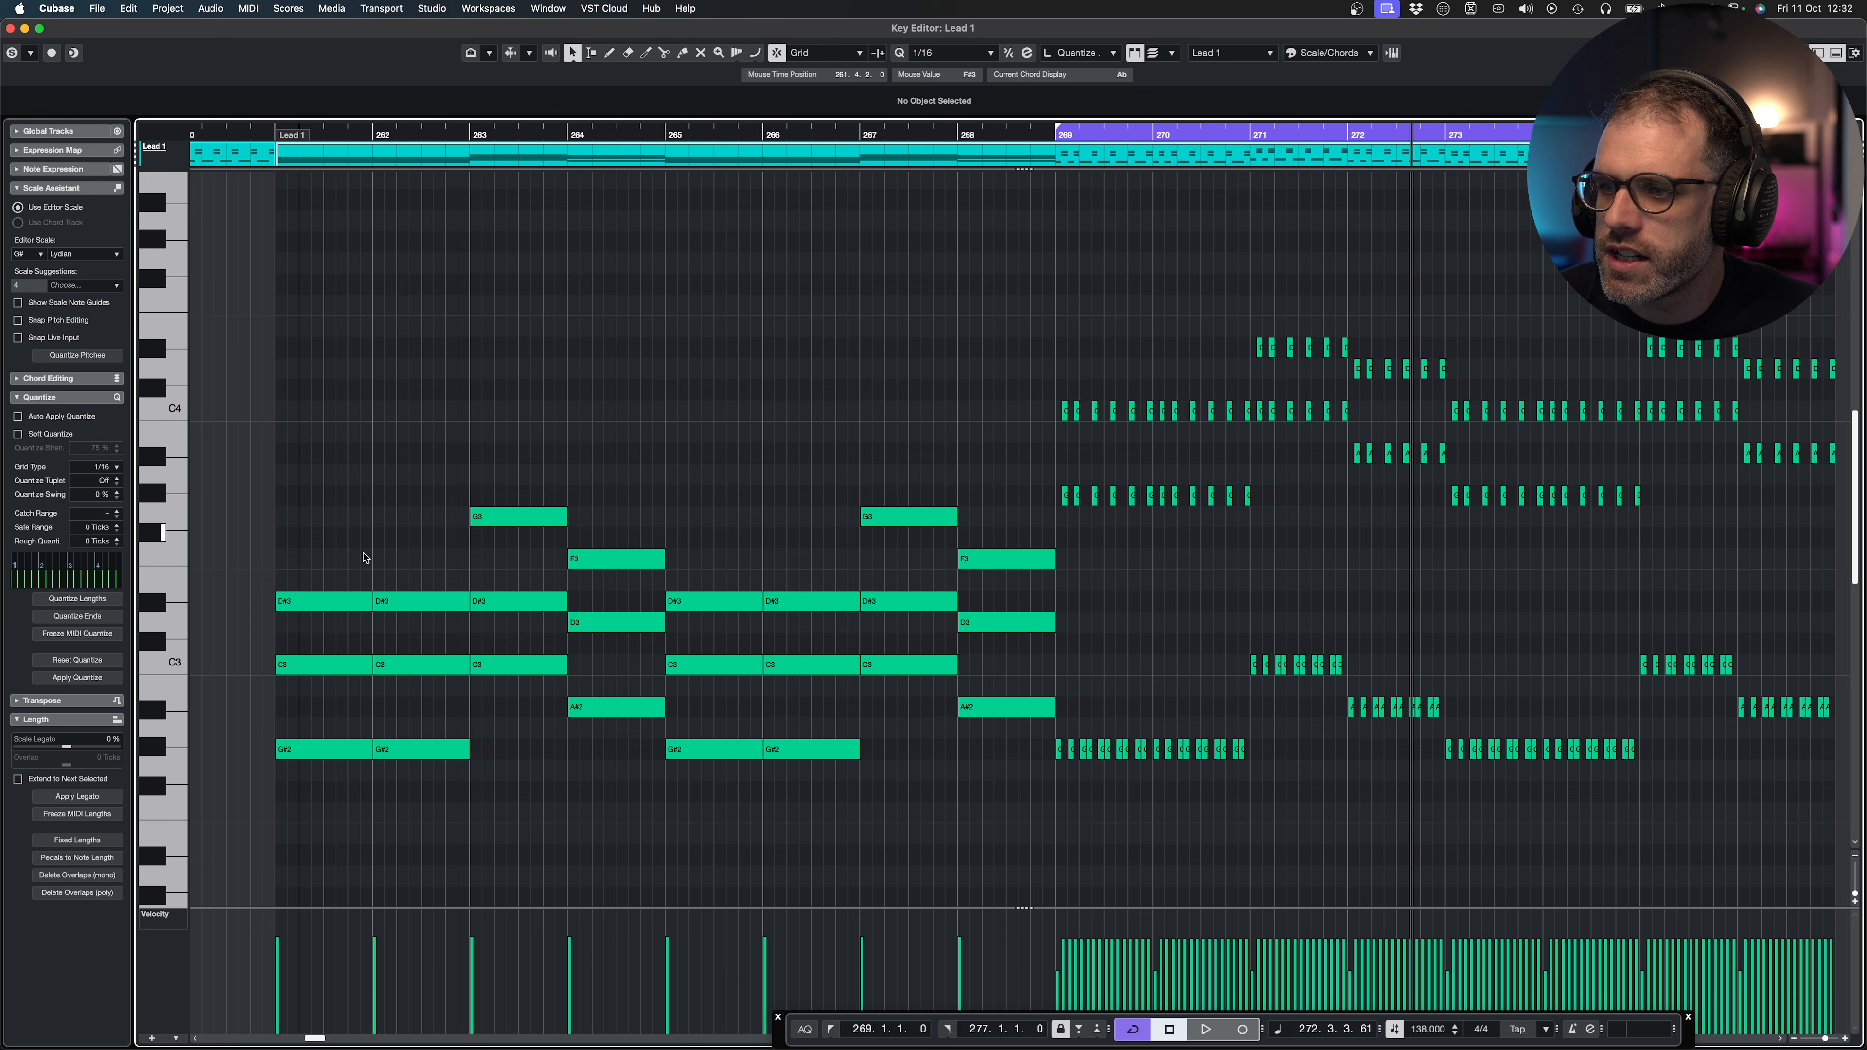
left_click_drag(281, 449, 964, 838)
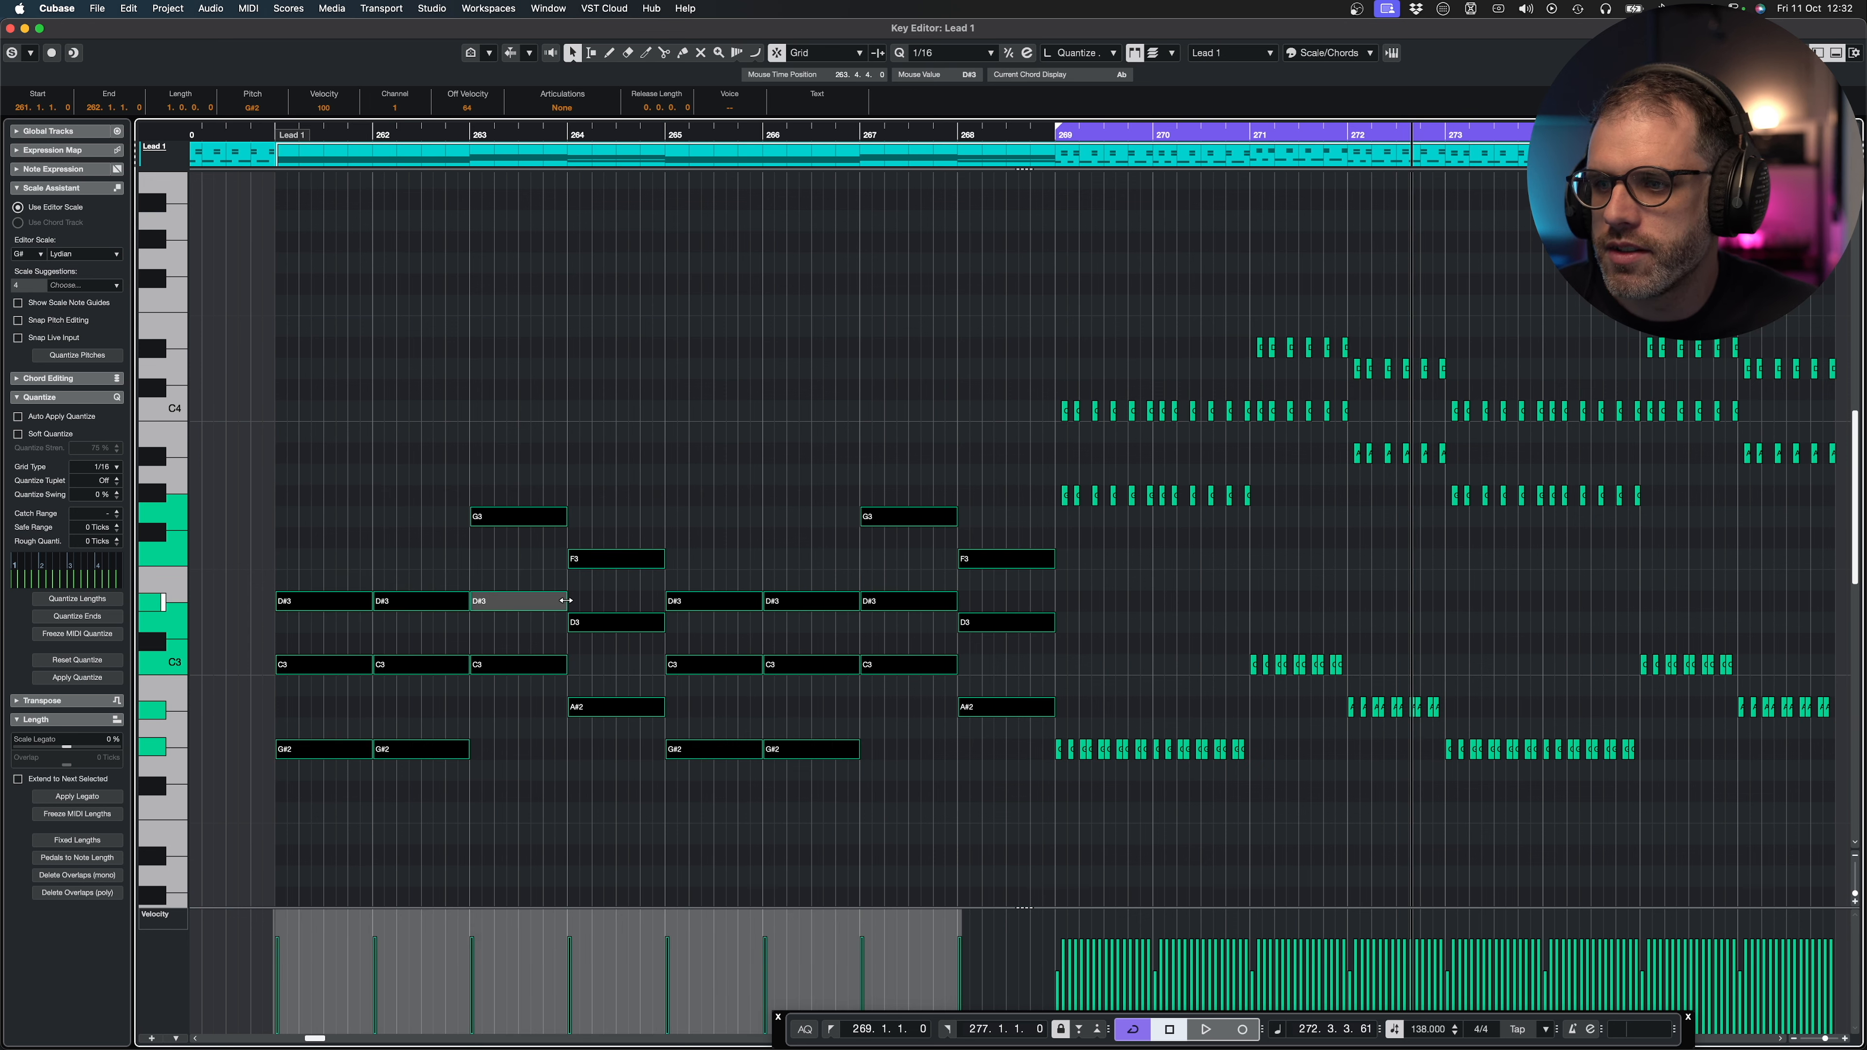
left_click(622, 437)
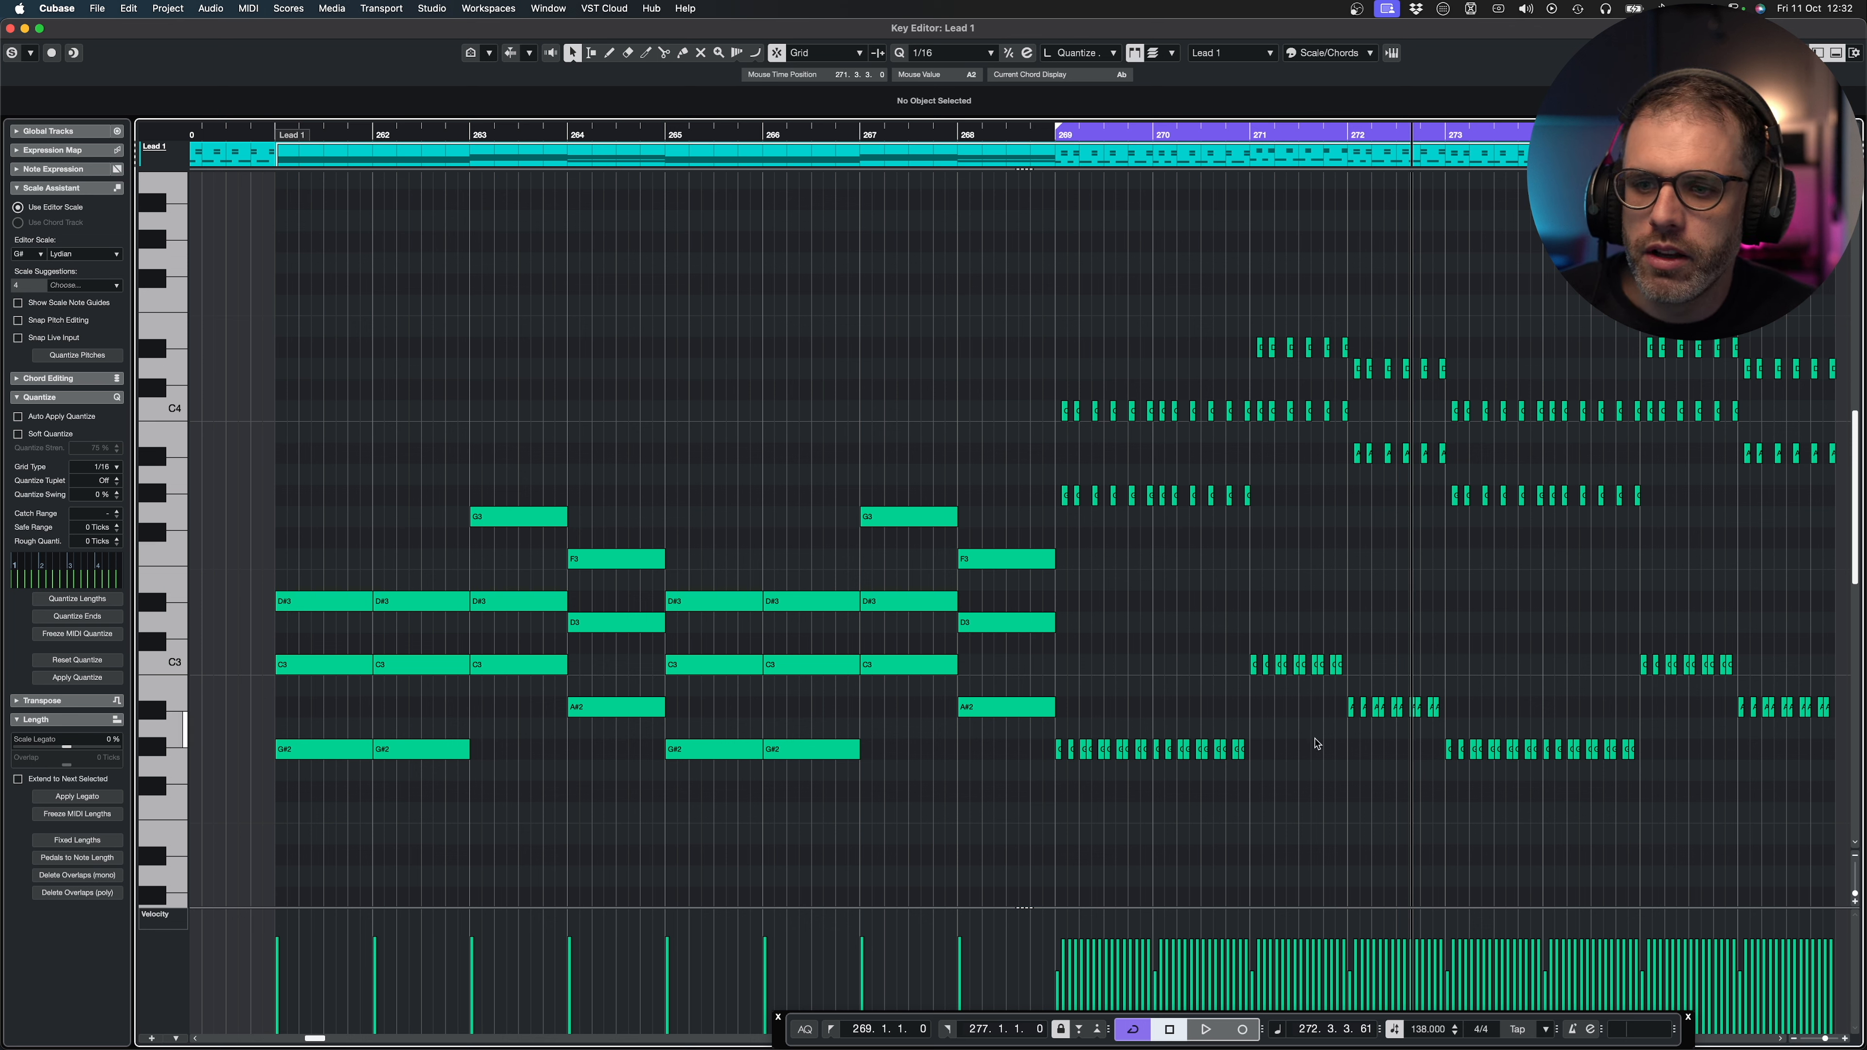
left_click_drag(1301, 724, 1120, 786)
left_click_drag(1275, 480, 1170, 528)
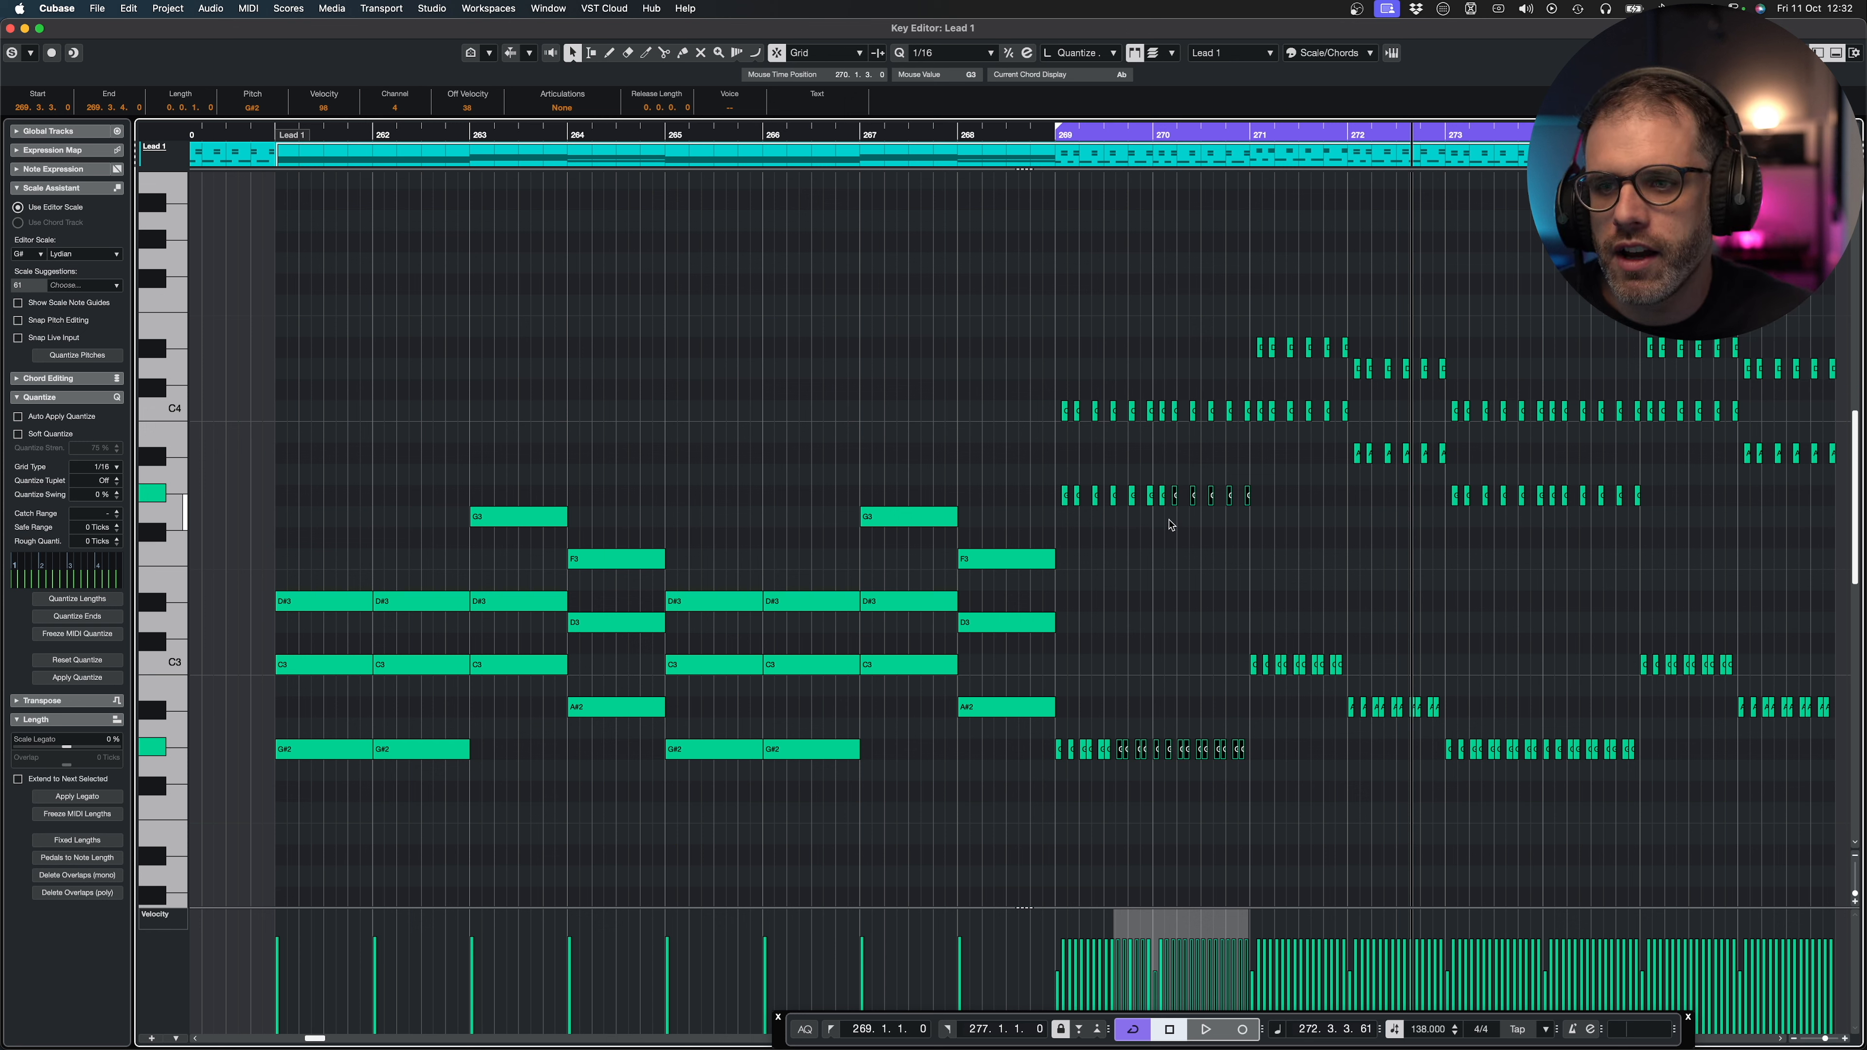
left_click_drag(1149, 371, 1232, 441)
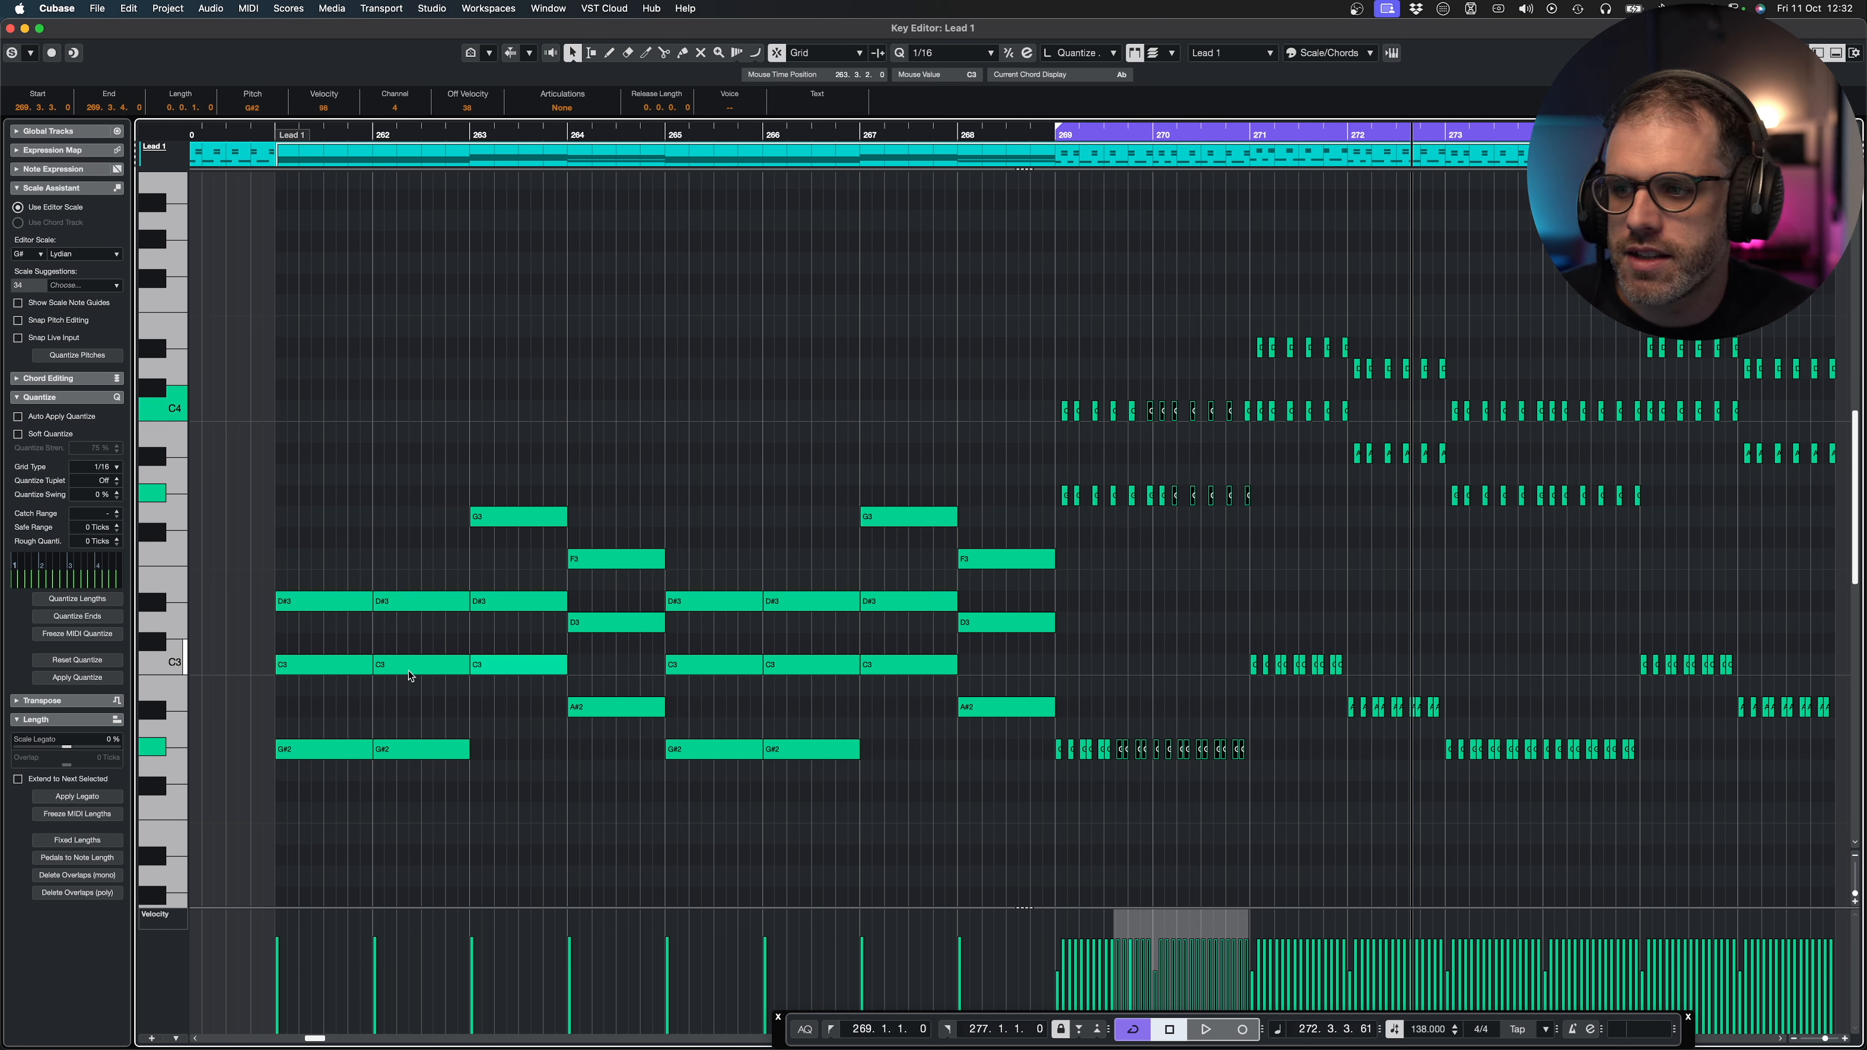
left_click_drag(291, 638, 413, 811)
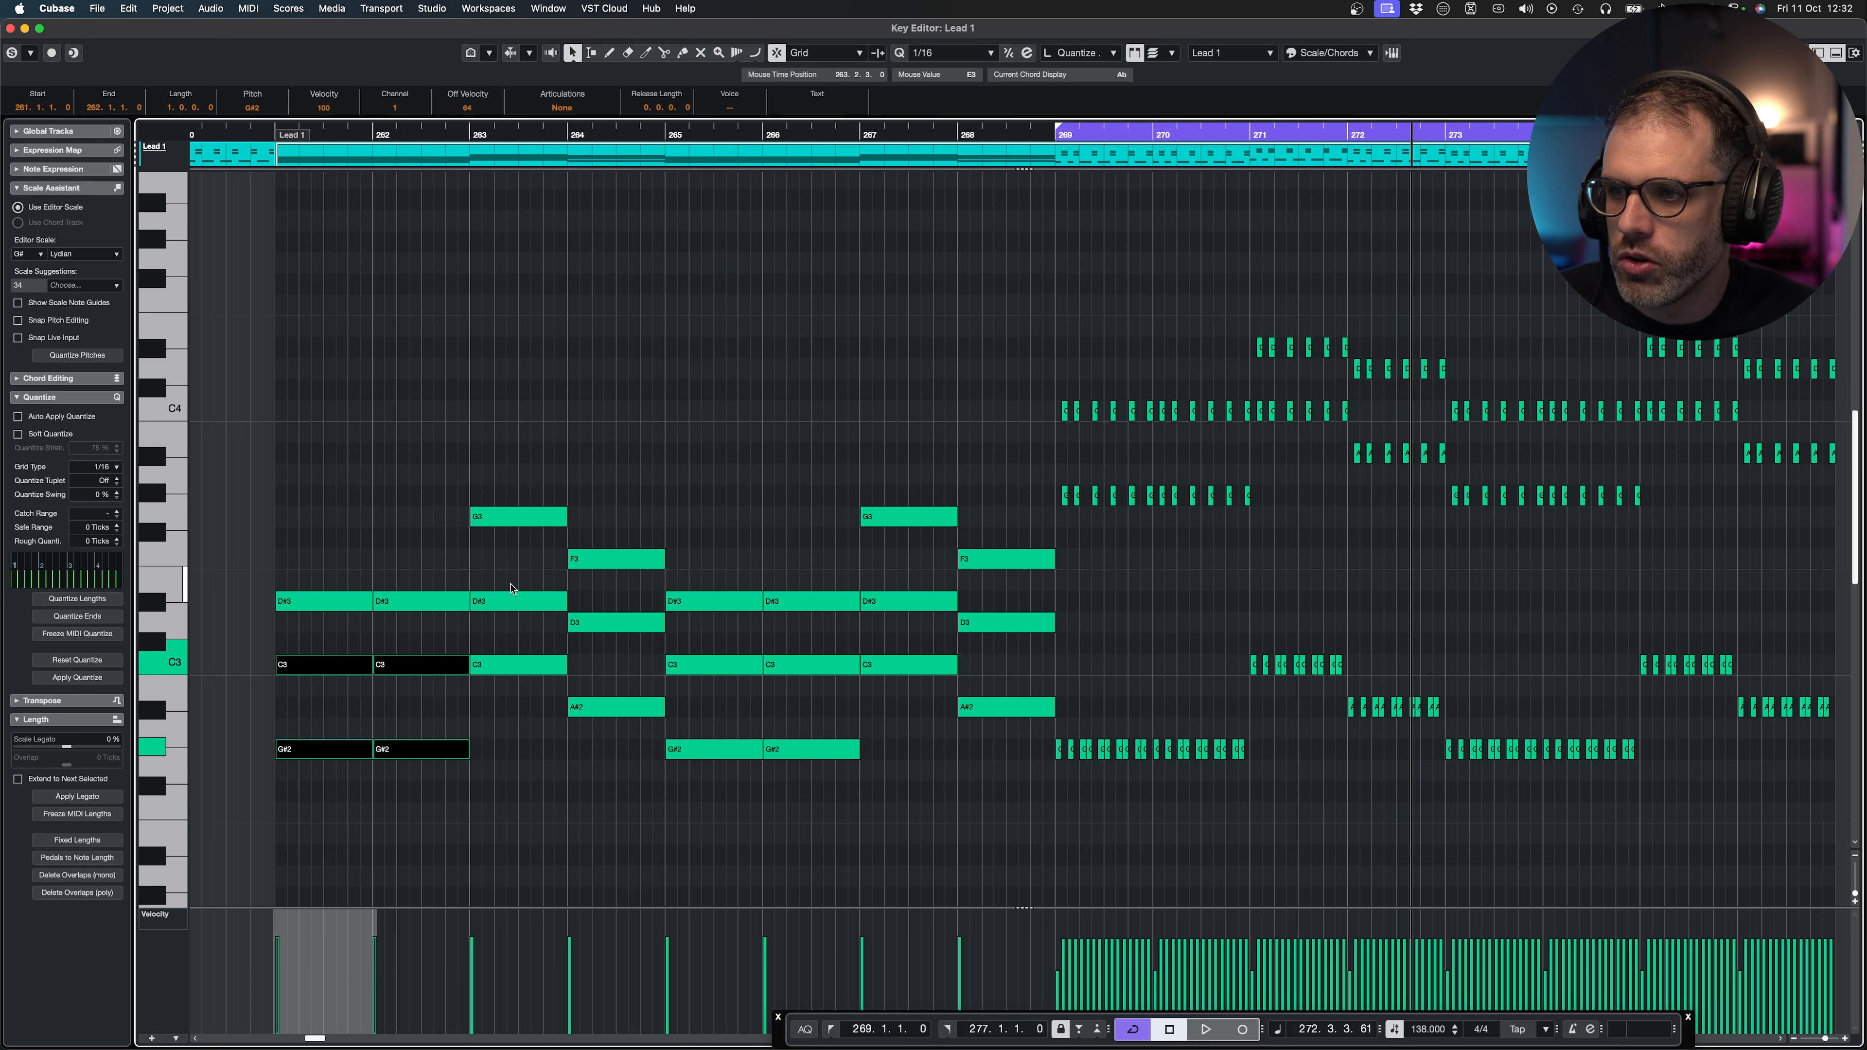
left_click_drag(502, 581, 612, 746)
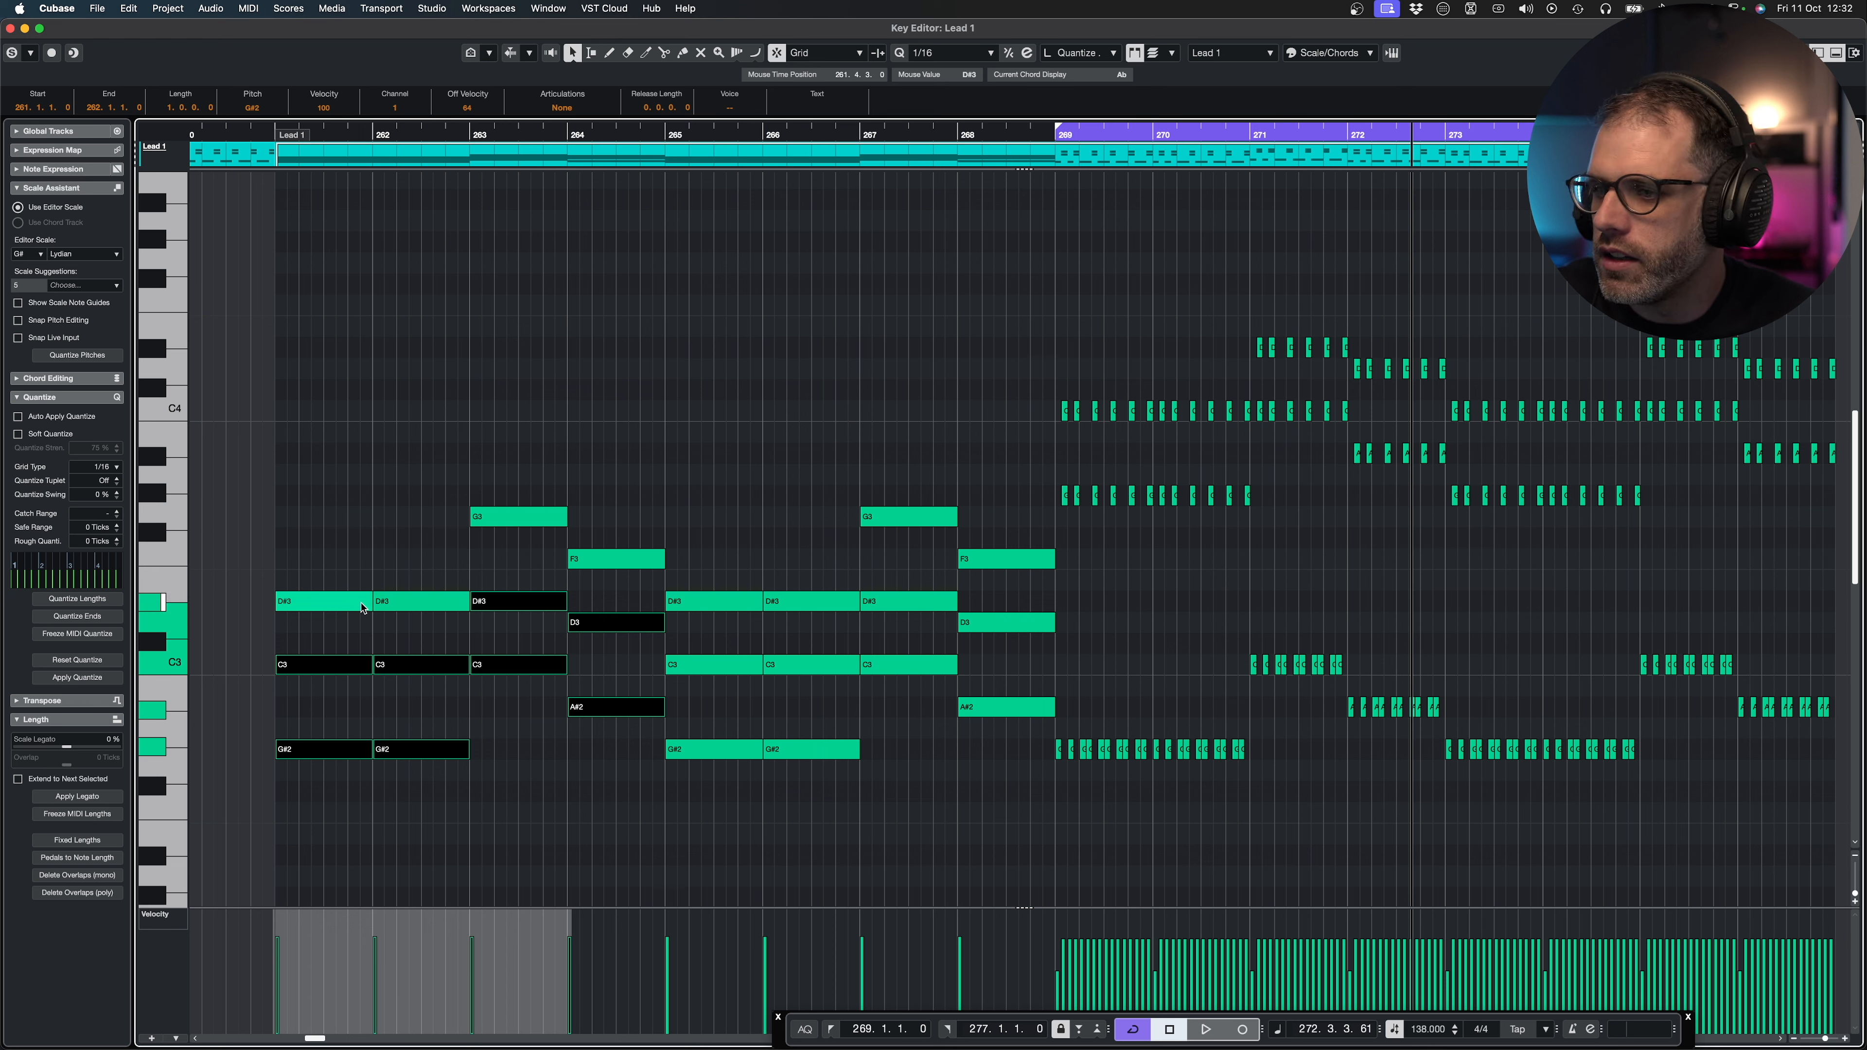
Delete the top note of each sustained chord in bars 261 to 264, leaving two-note chords.
left_click(454, 649)
left_click_drag(286, 633, 441, 552)
key("Delete")
left_click(563, 524)
key("Delete")
left_click_drag(581, 513, 614, 557)
key("Delete")
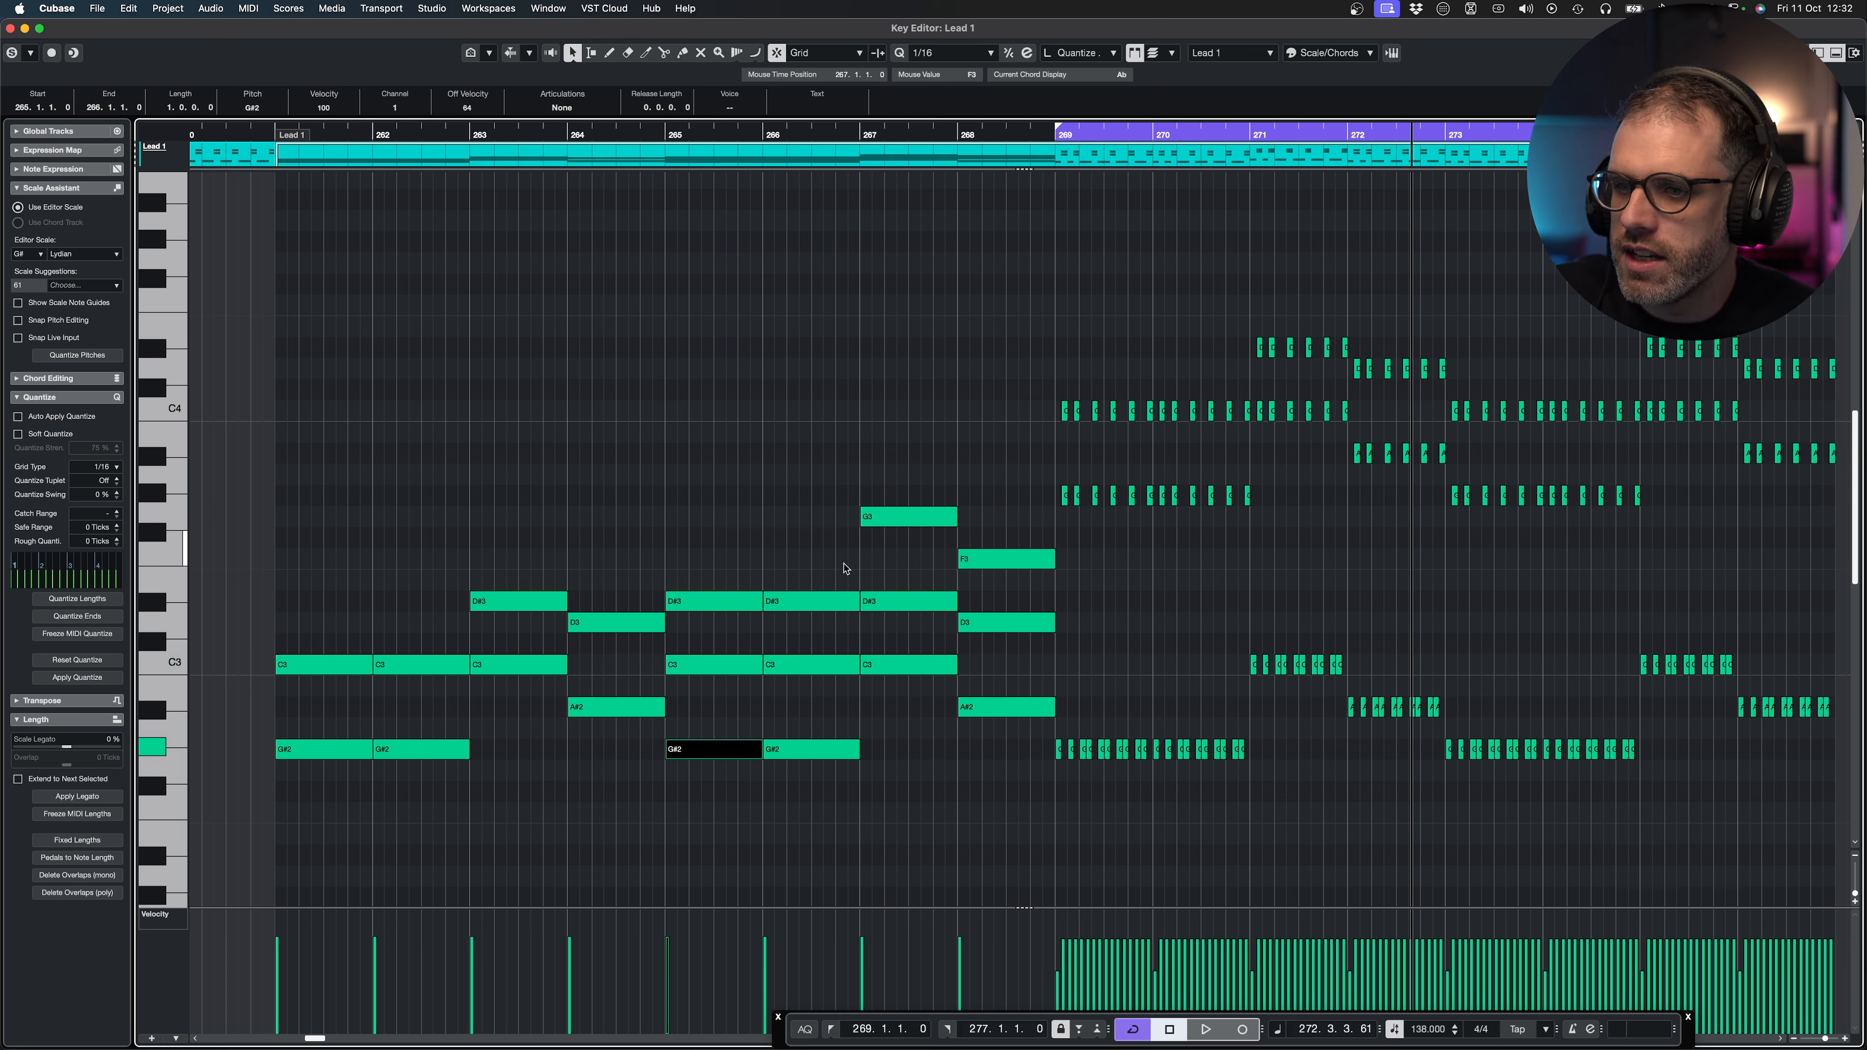
Compare bar 263's two-note chord with the top notes of bars 267 and 268, and transpose it up three semitones to D#3 and F#3.
left_click_drag(510, 556, 534, 698)
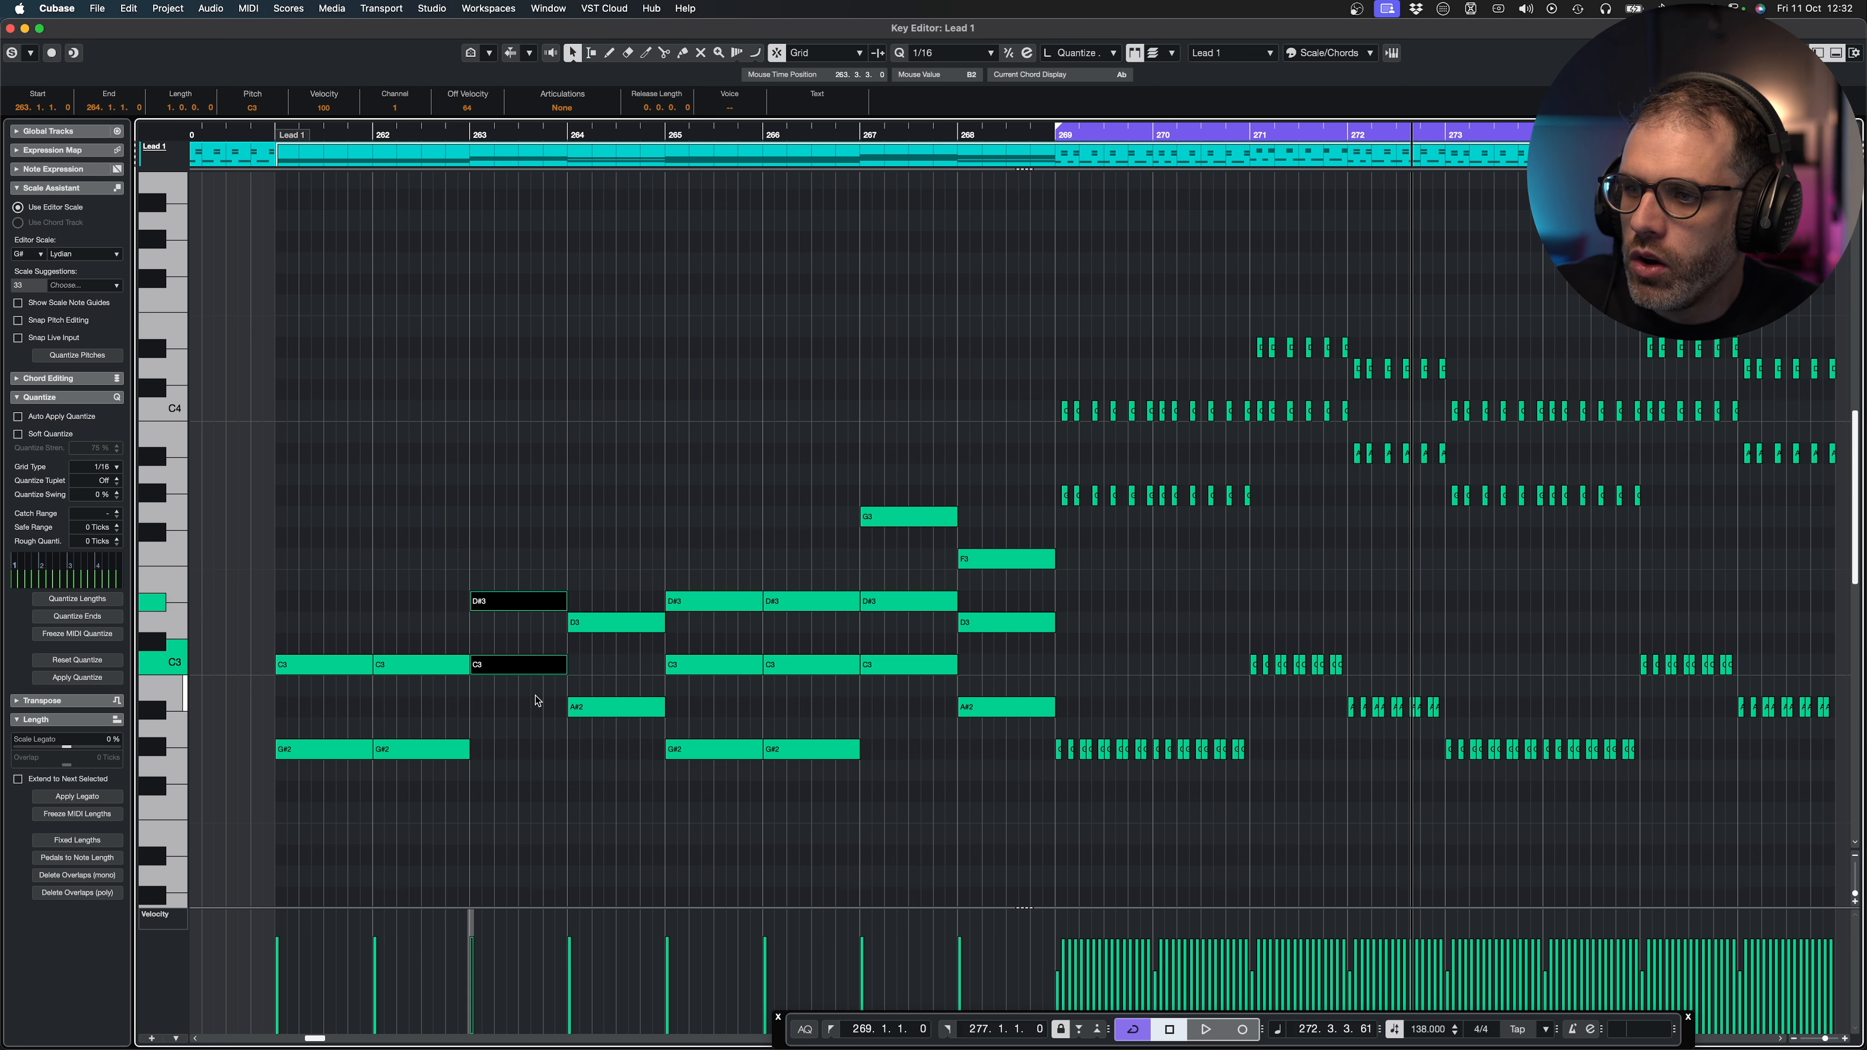
left_click_drag(851, 464, 913, 540)
left_click_drag(1013, 502, 1020, 597)
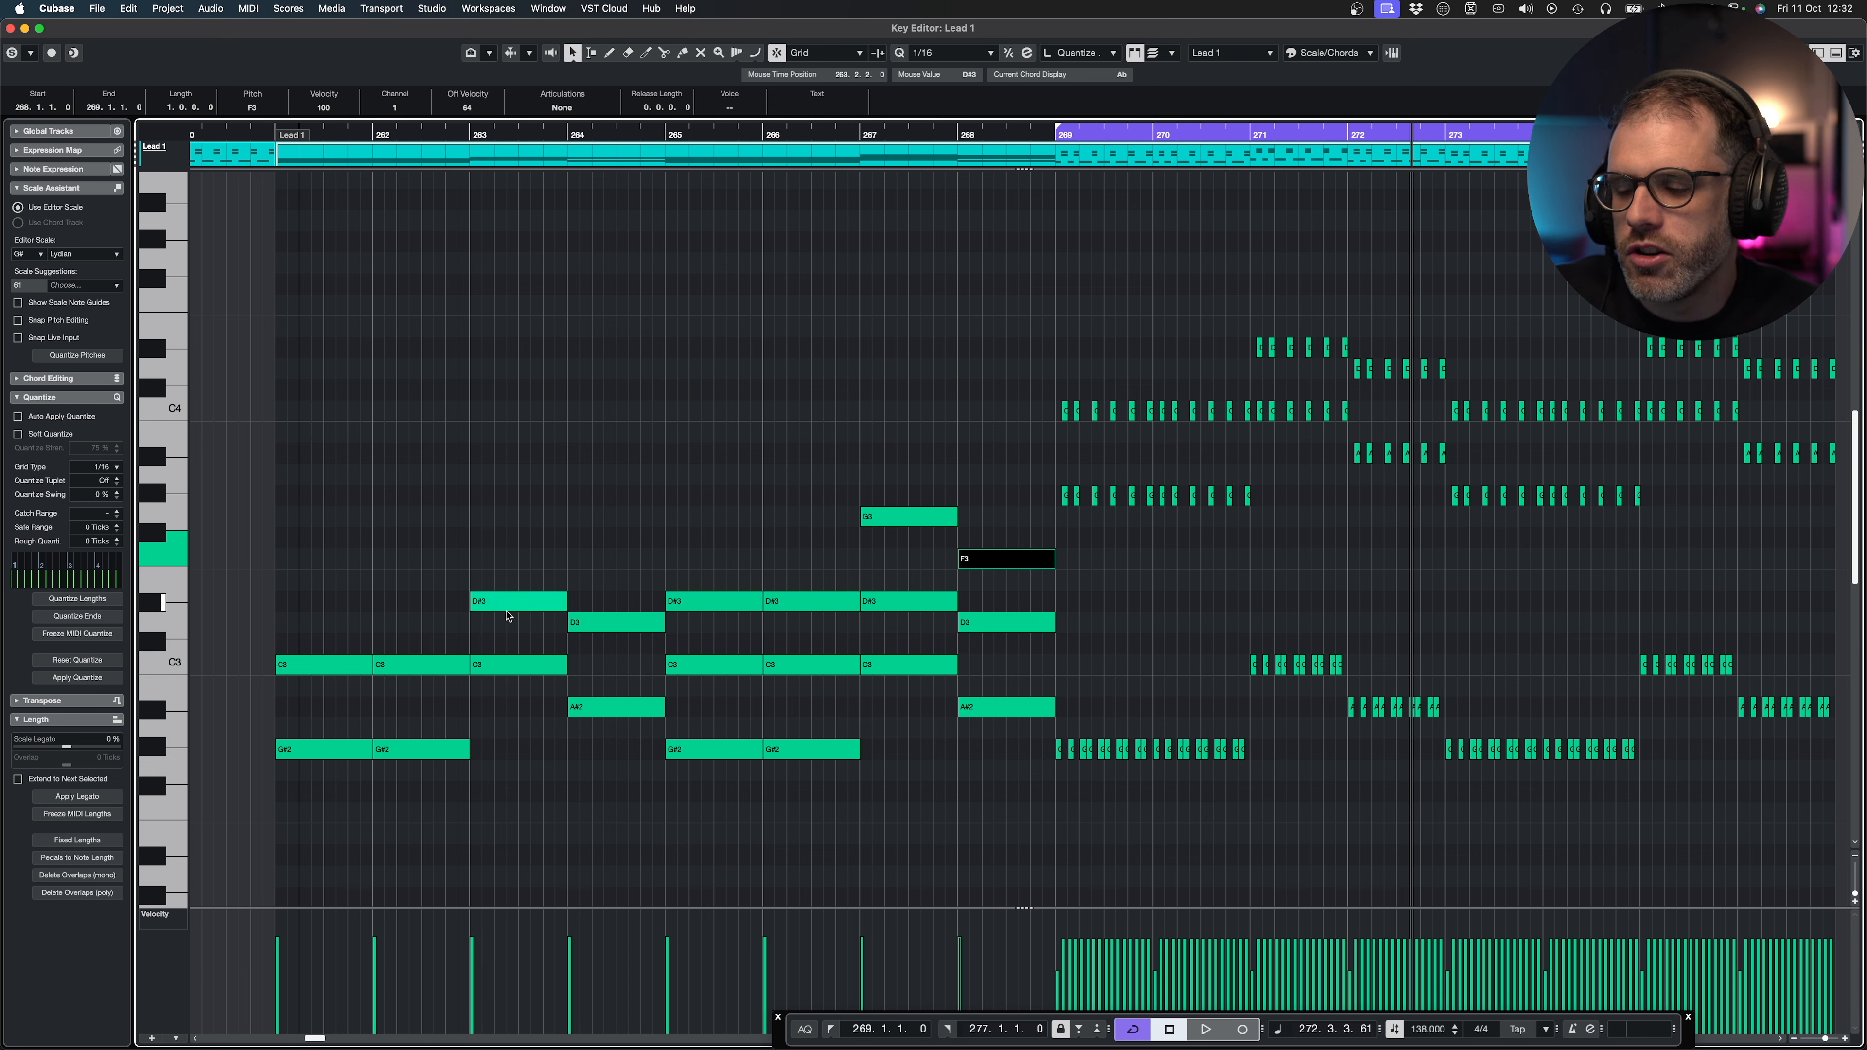
left_click_drag(515, 532, 485, 723)
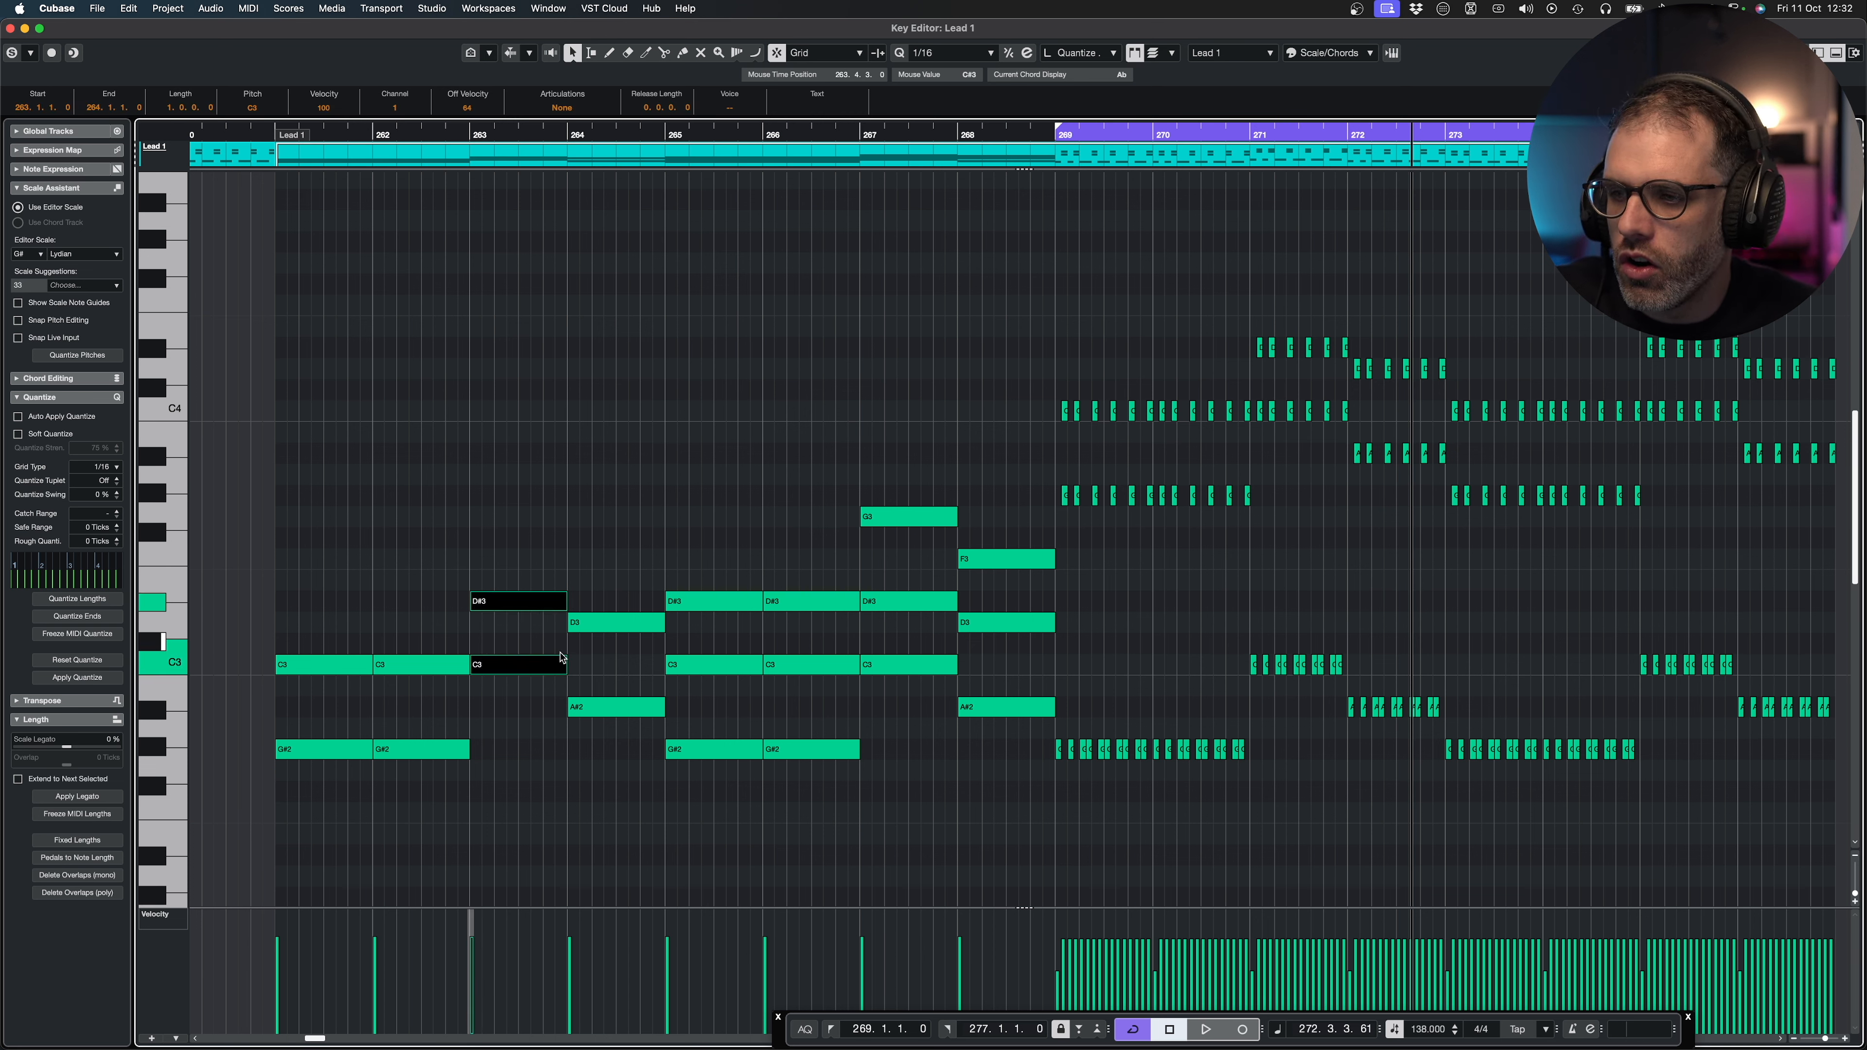
key("Up")
key("Up")
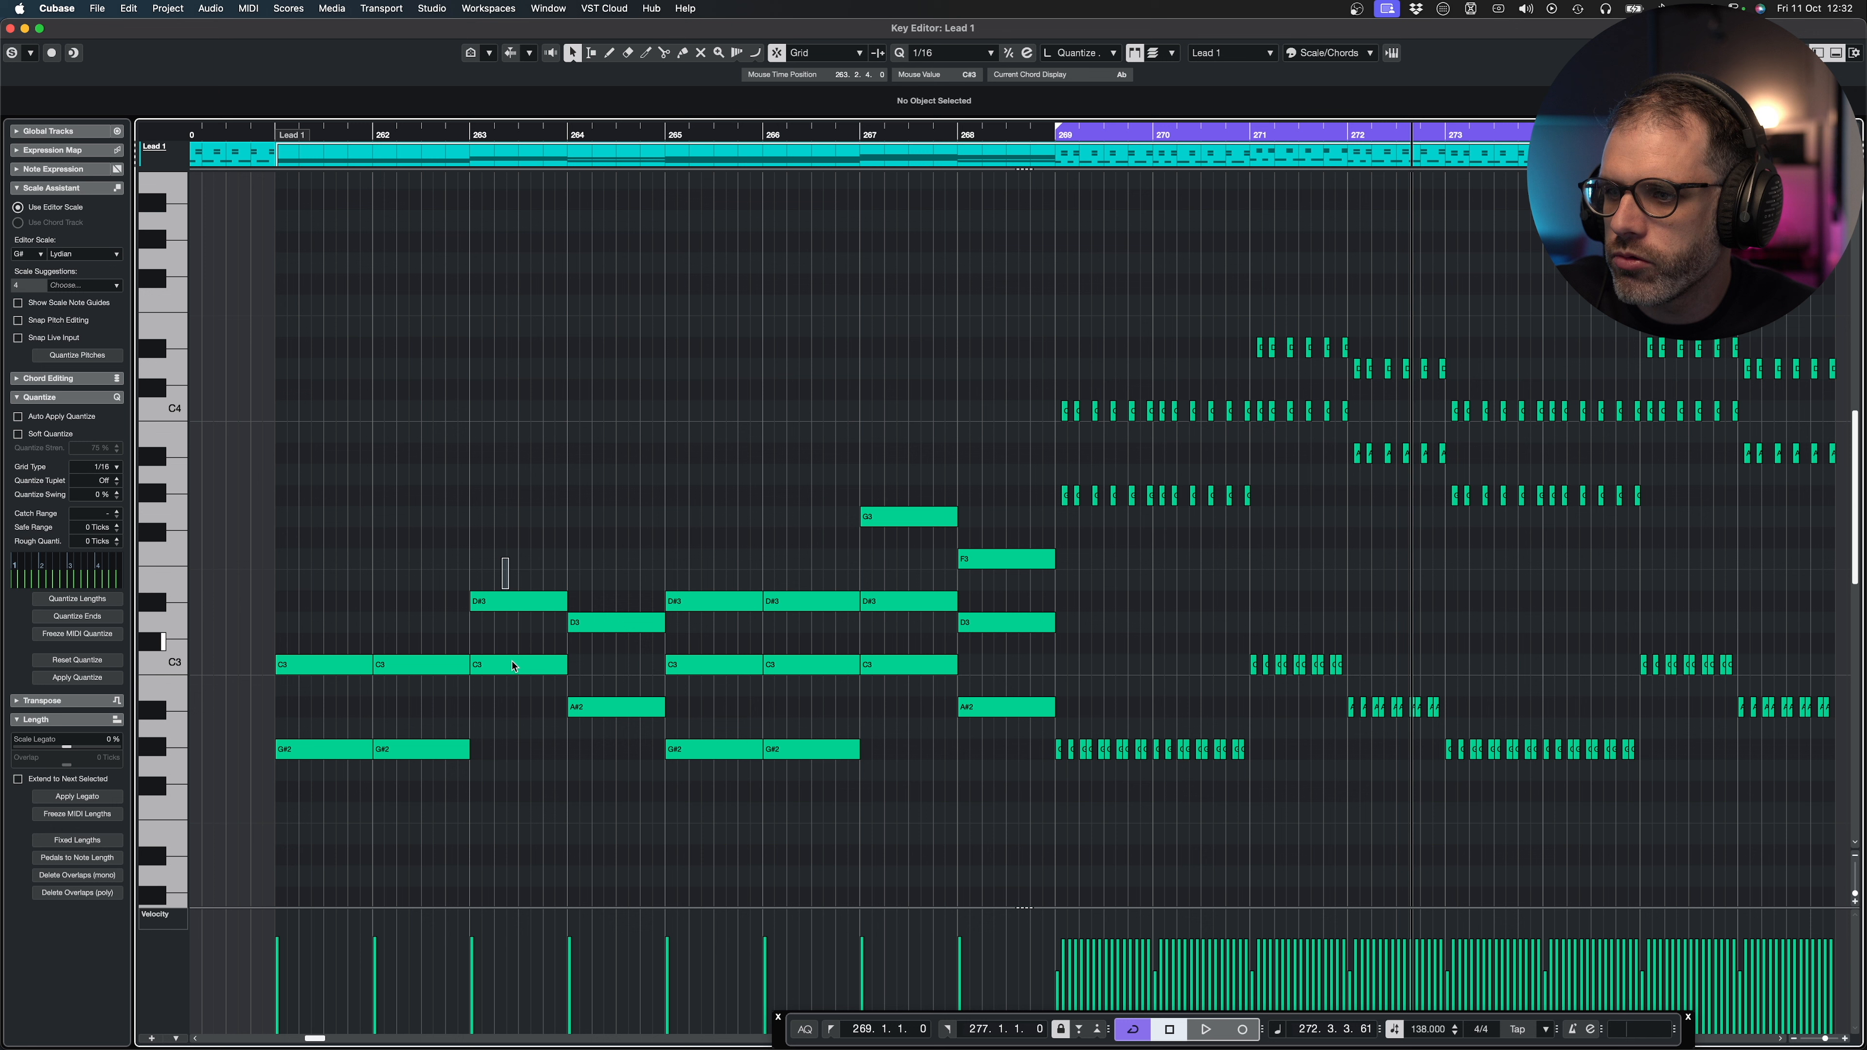
key("Down")
key("Up")
key("Up")
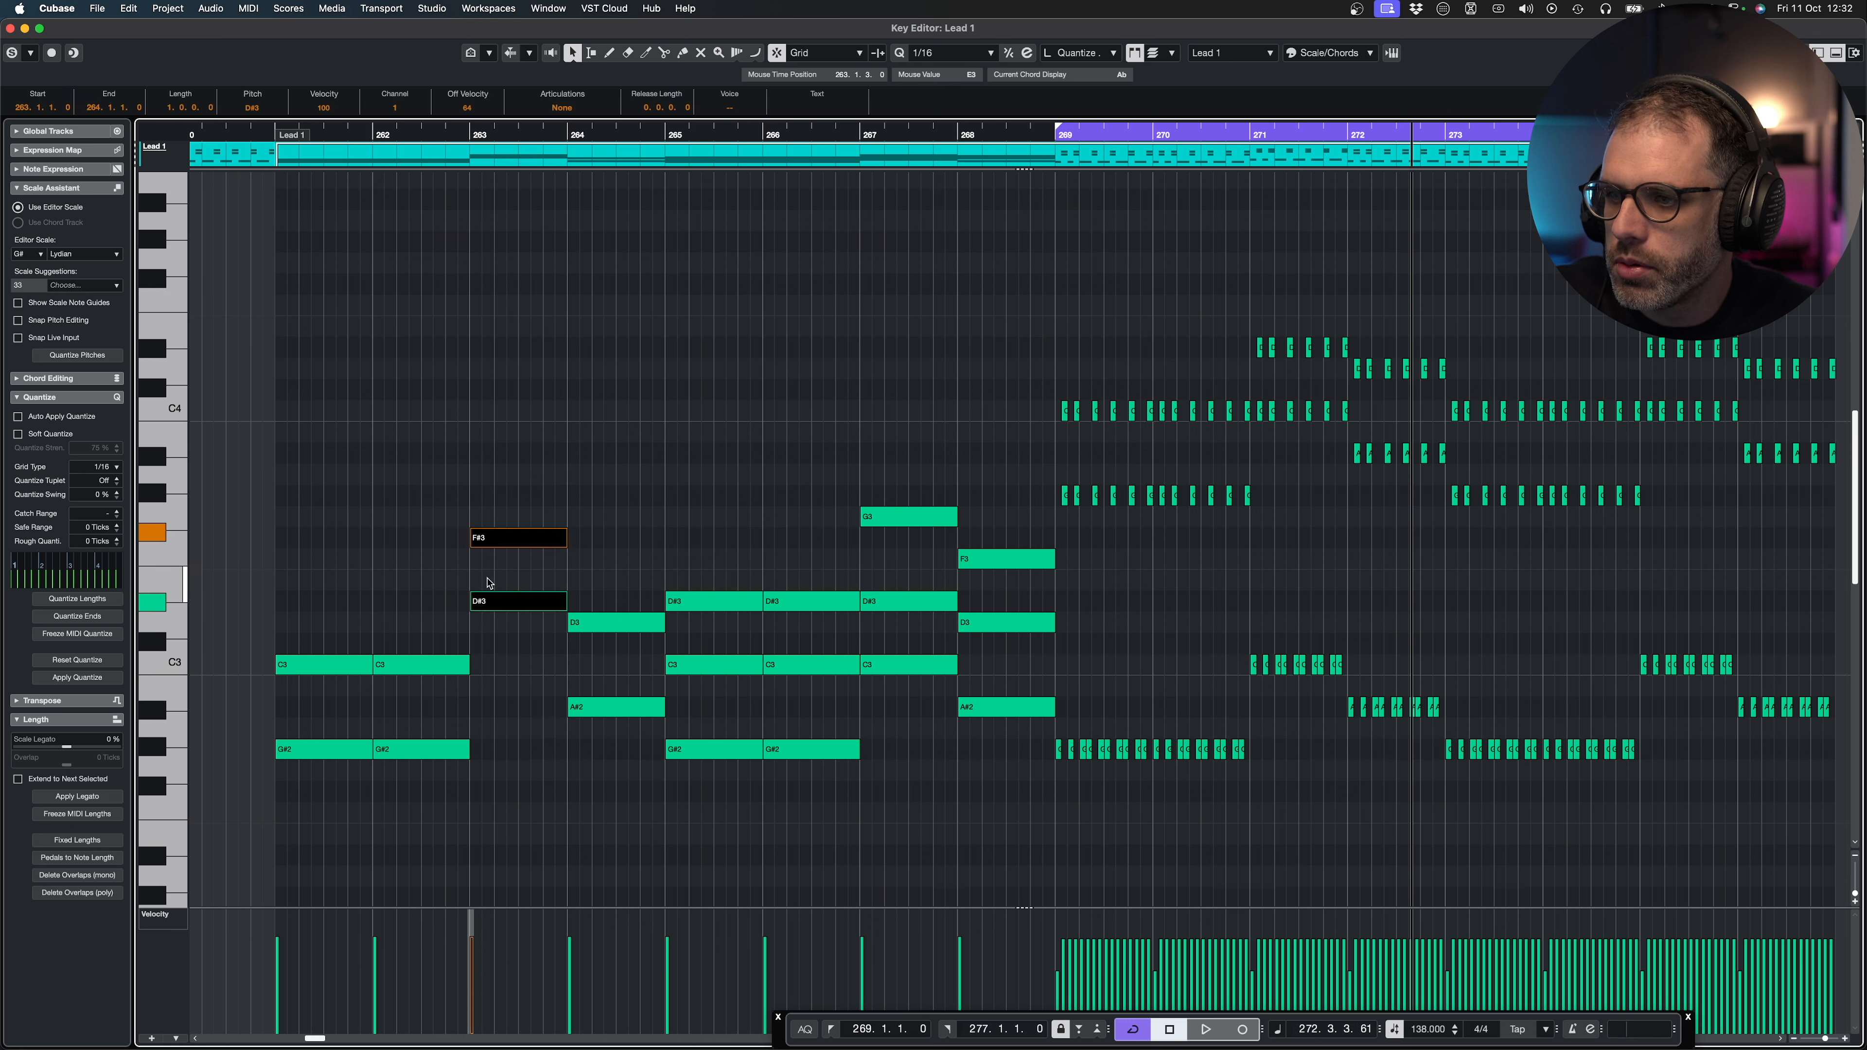
Raise the upper note of the bar 263 chord by one semitone to G3.
left_click(486, 553)
left_click_drag(491, 438, 517, 692)
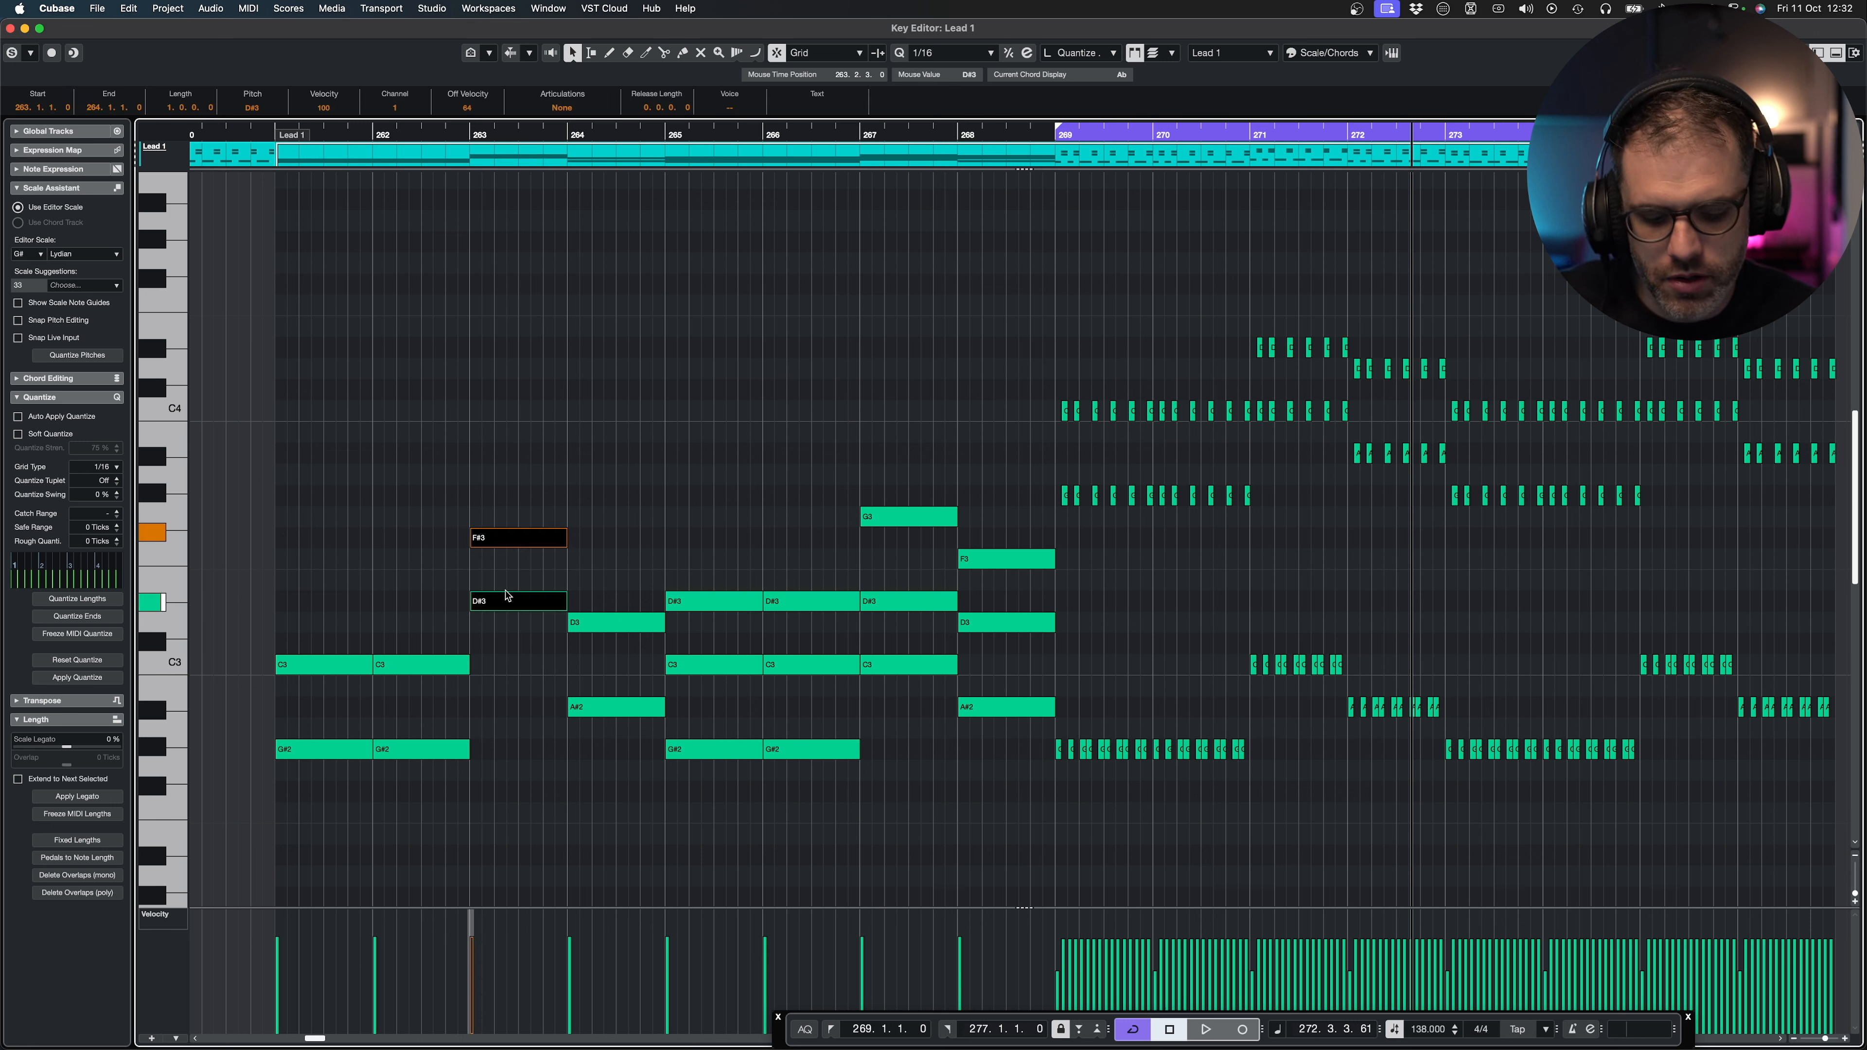
left_click(879, 485)
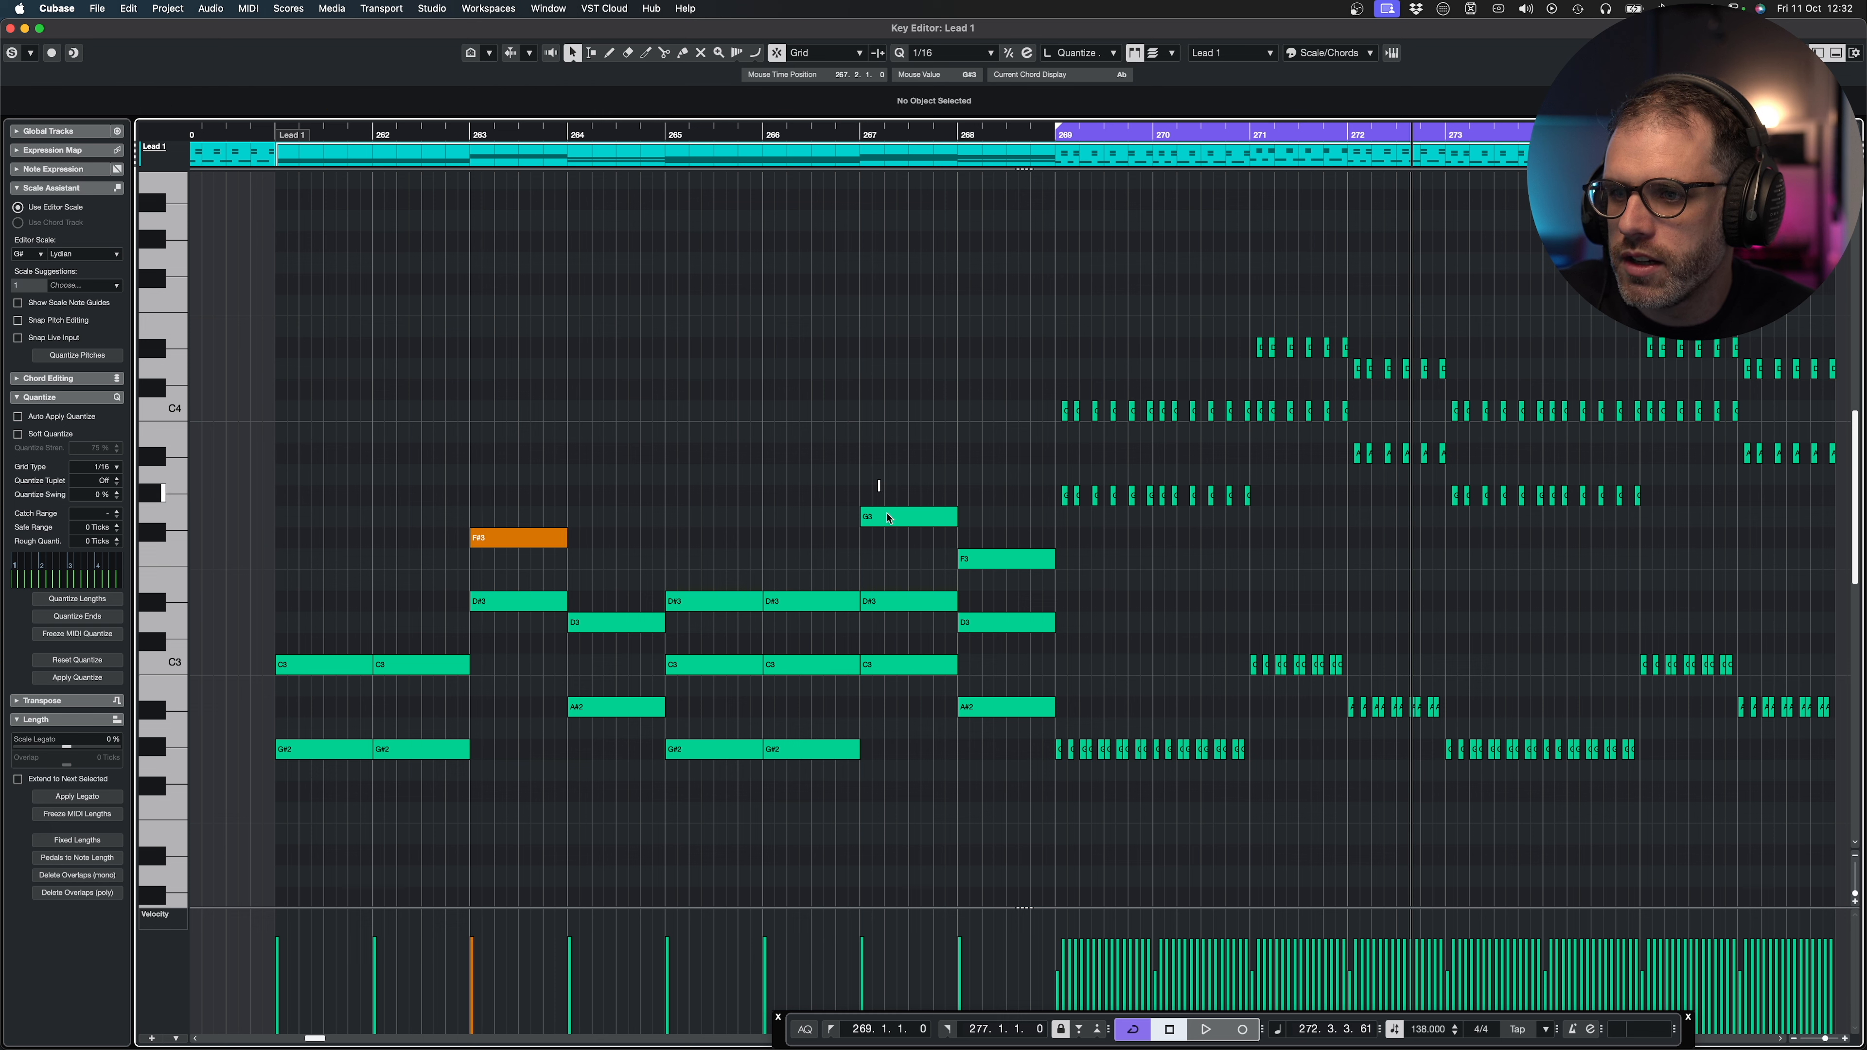
left_click(881, 516)
left_click(540, 538)
key("Up")
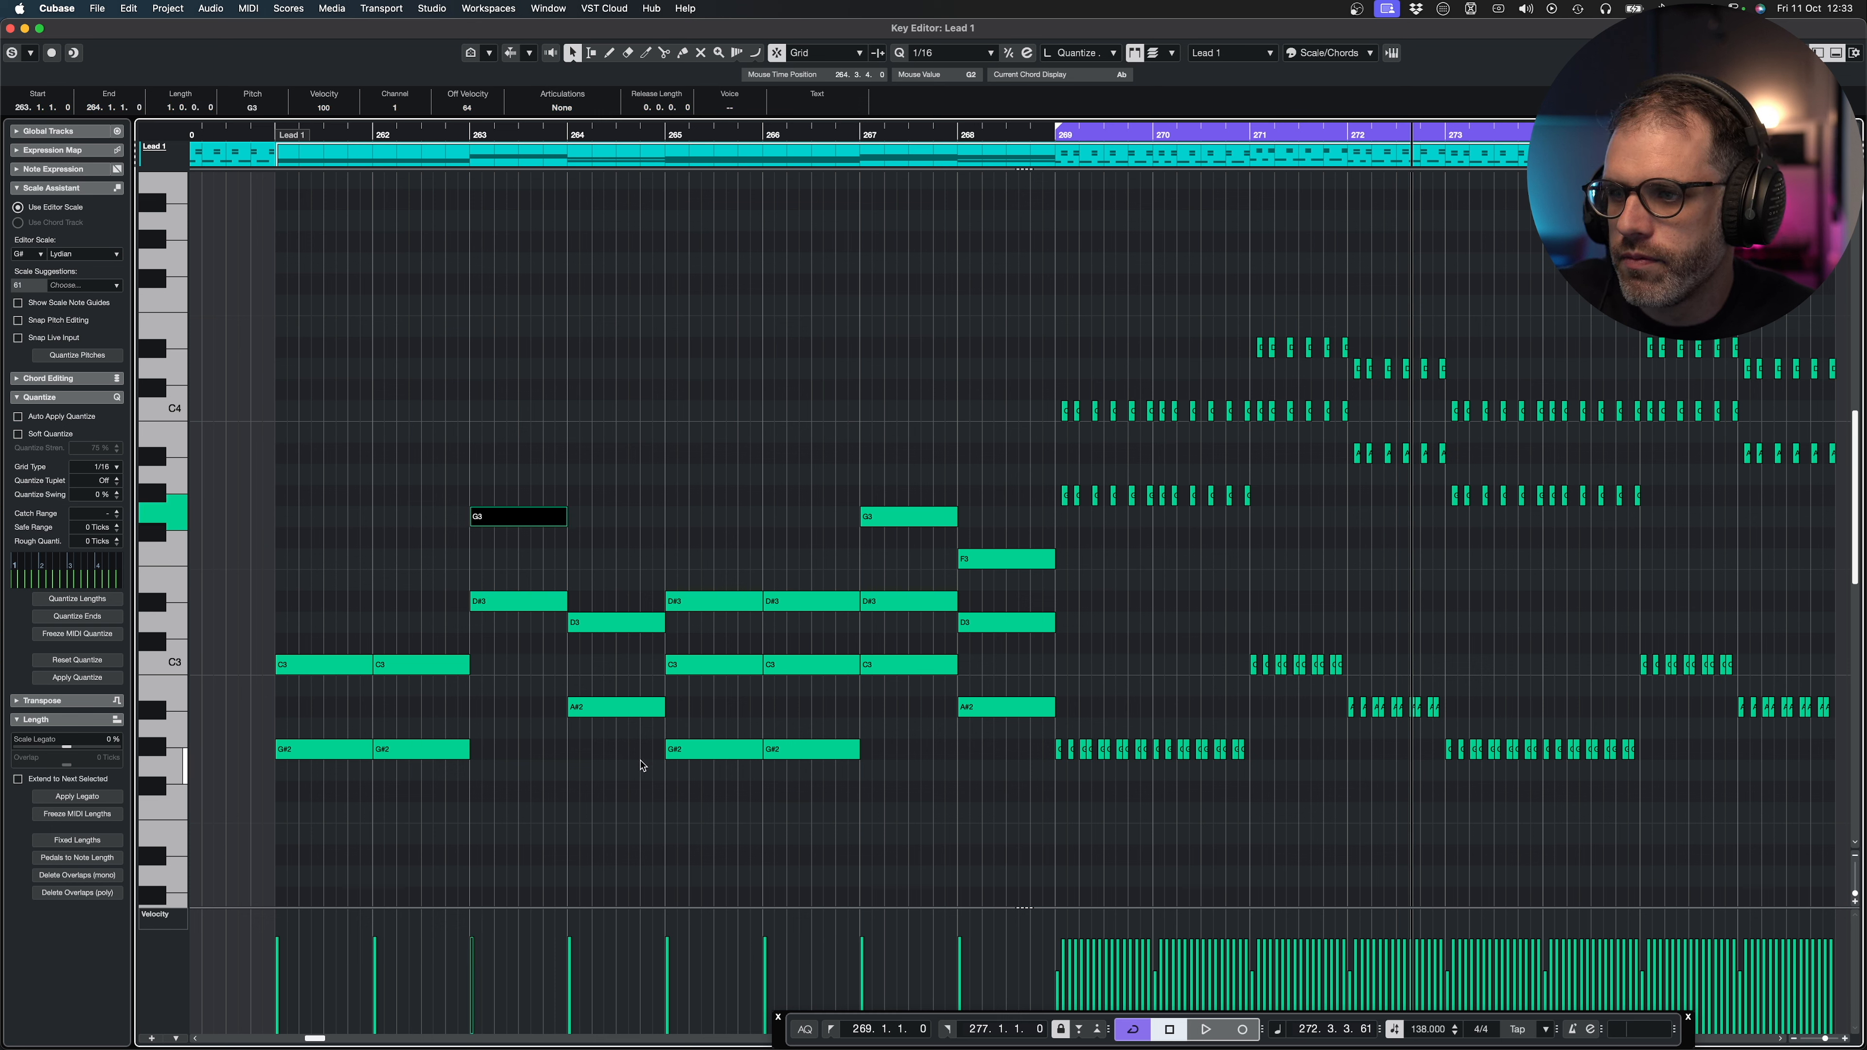
Transpose the bar 264 chord up four semitones and lower its upper note by one semitone, giving D3 and F3.
left_click_drag(624, 580, 603, 738)
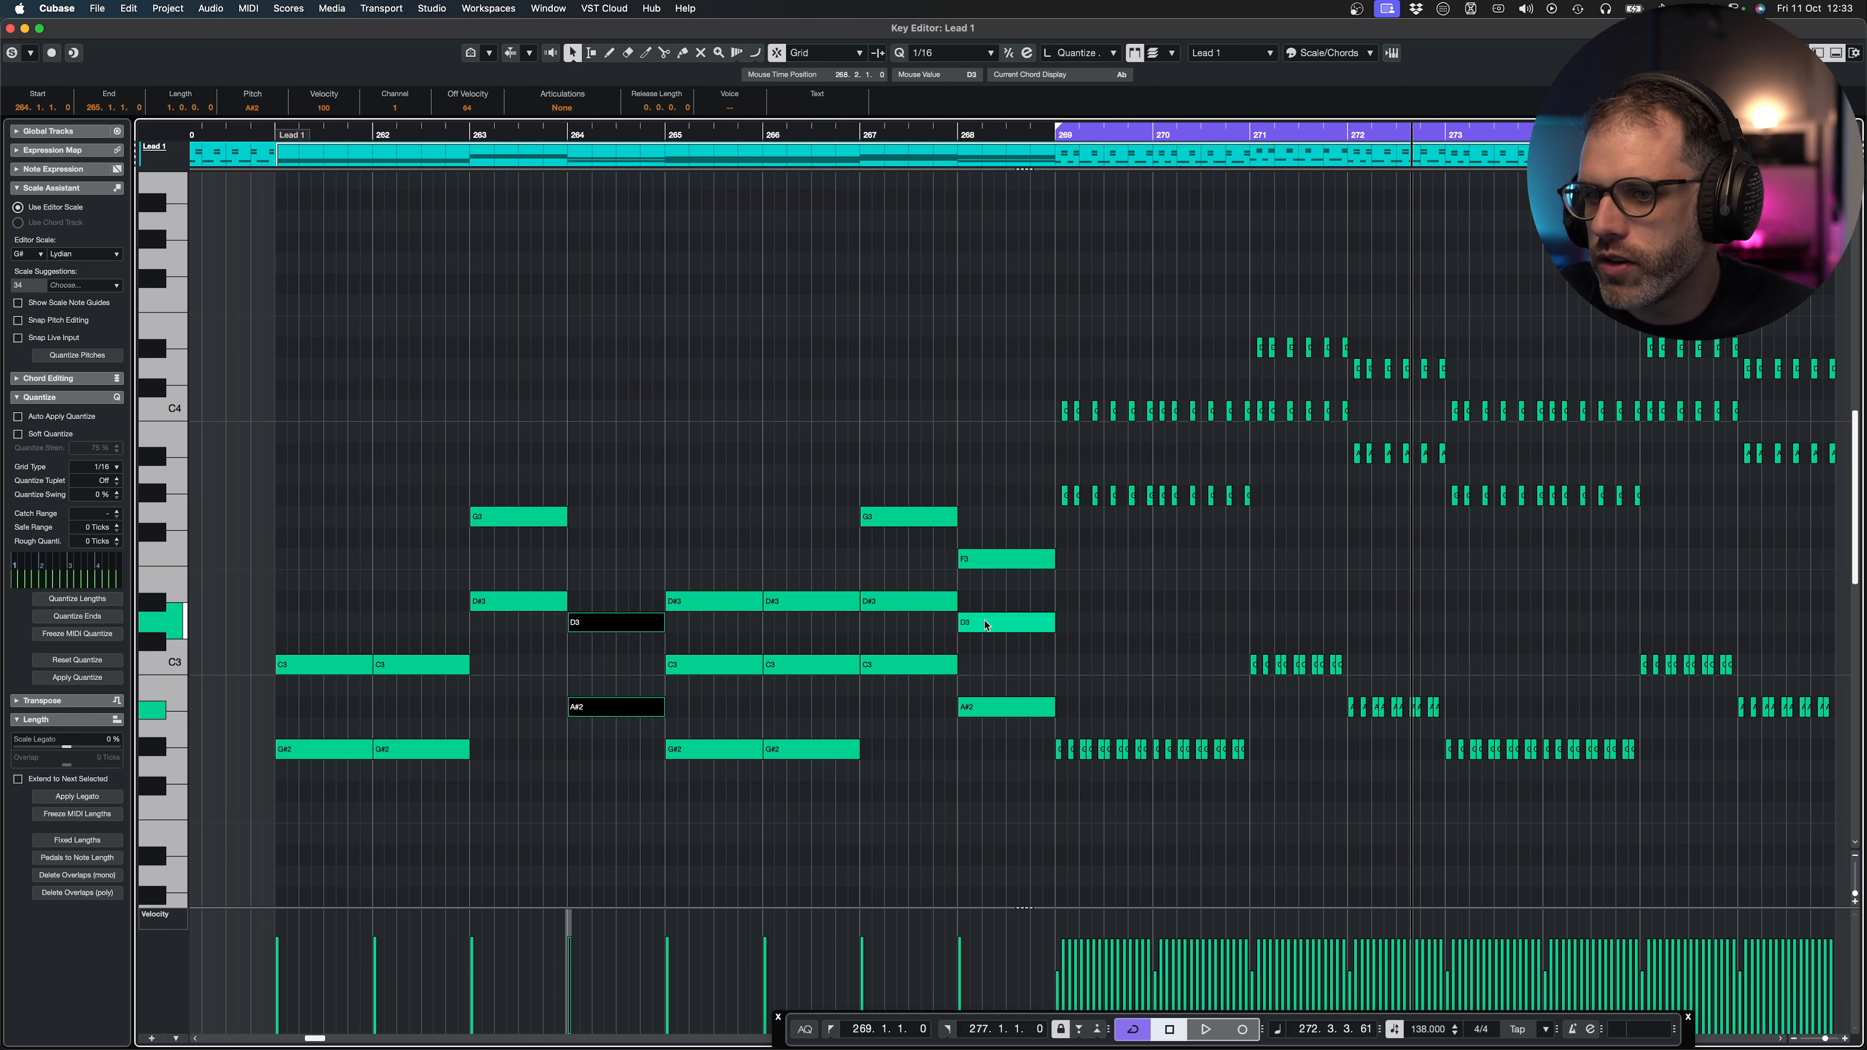
key("Up")
key("Up")
key("Up")
key("Up")
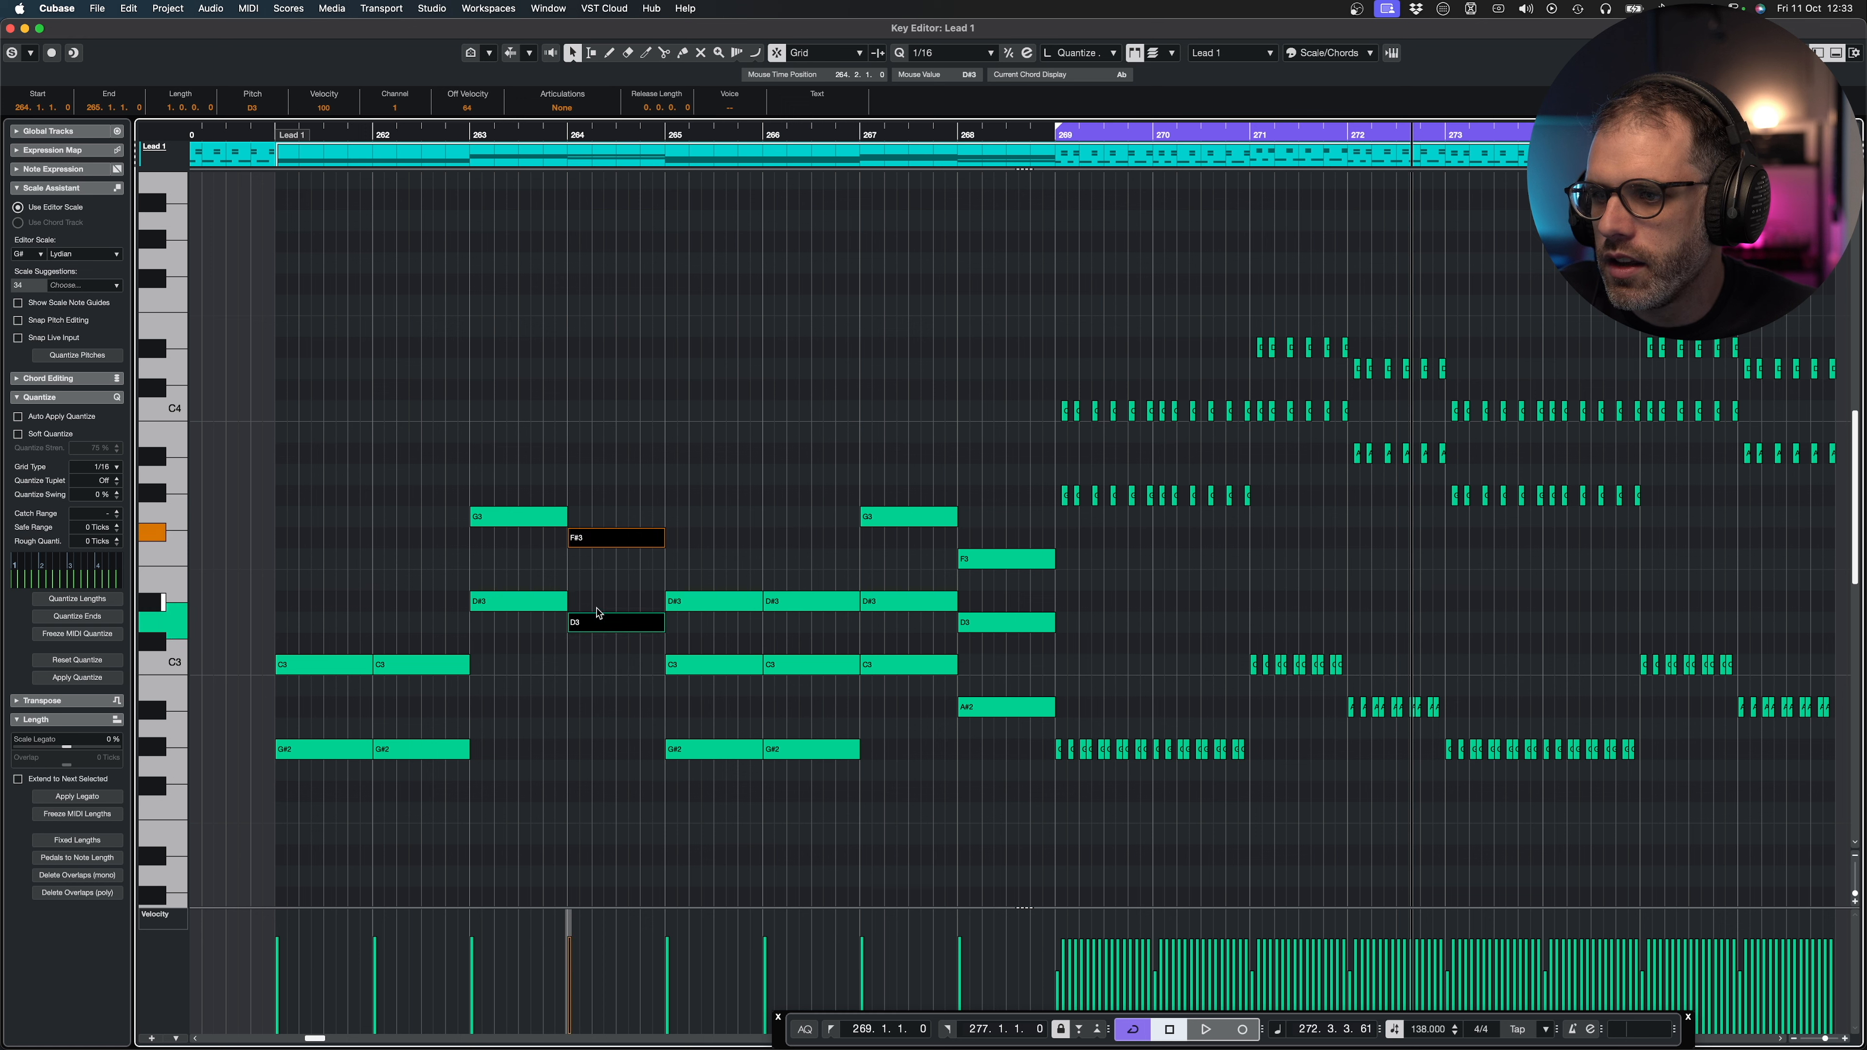
left_click_drag(589, 495, 600, 575)
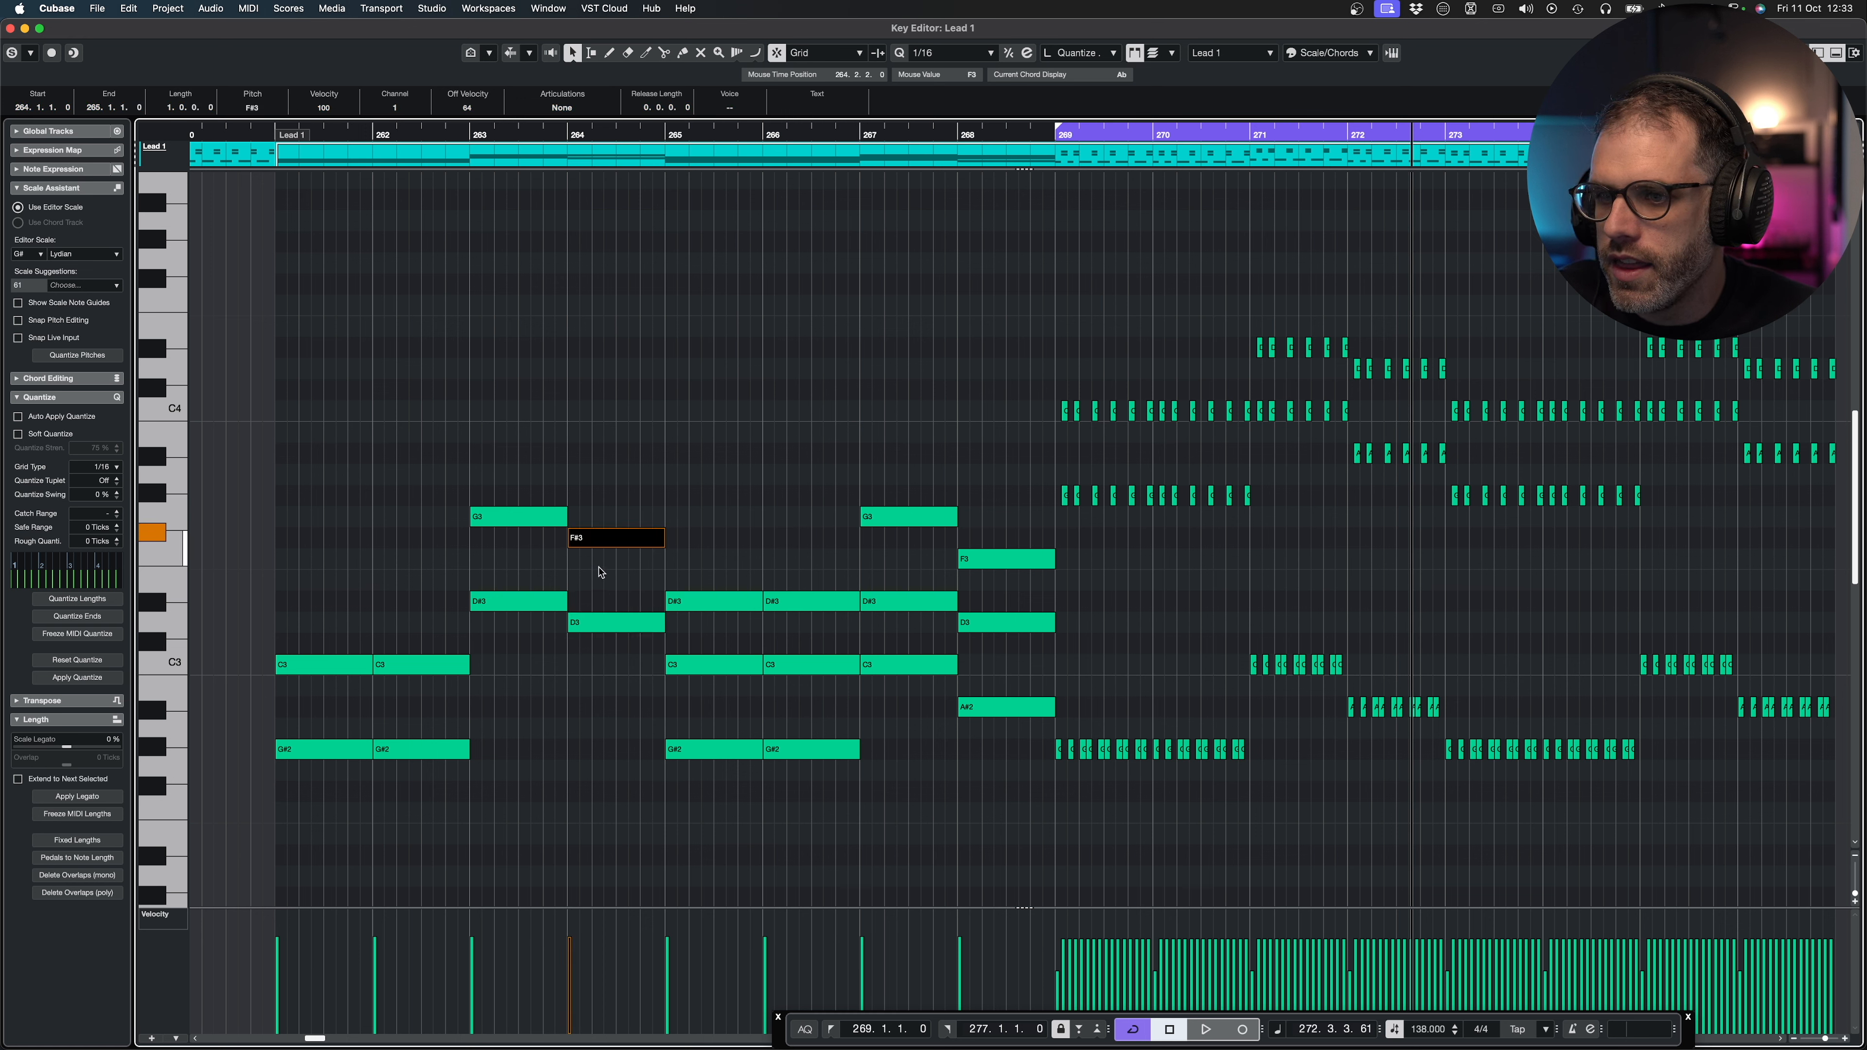
key("Down")
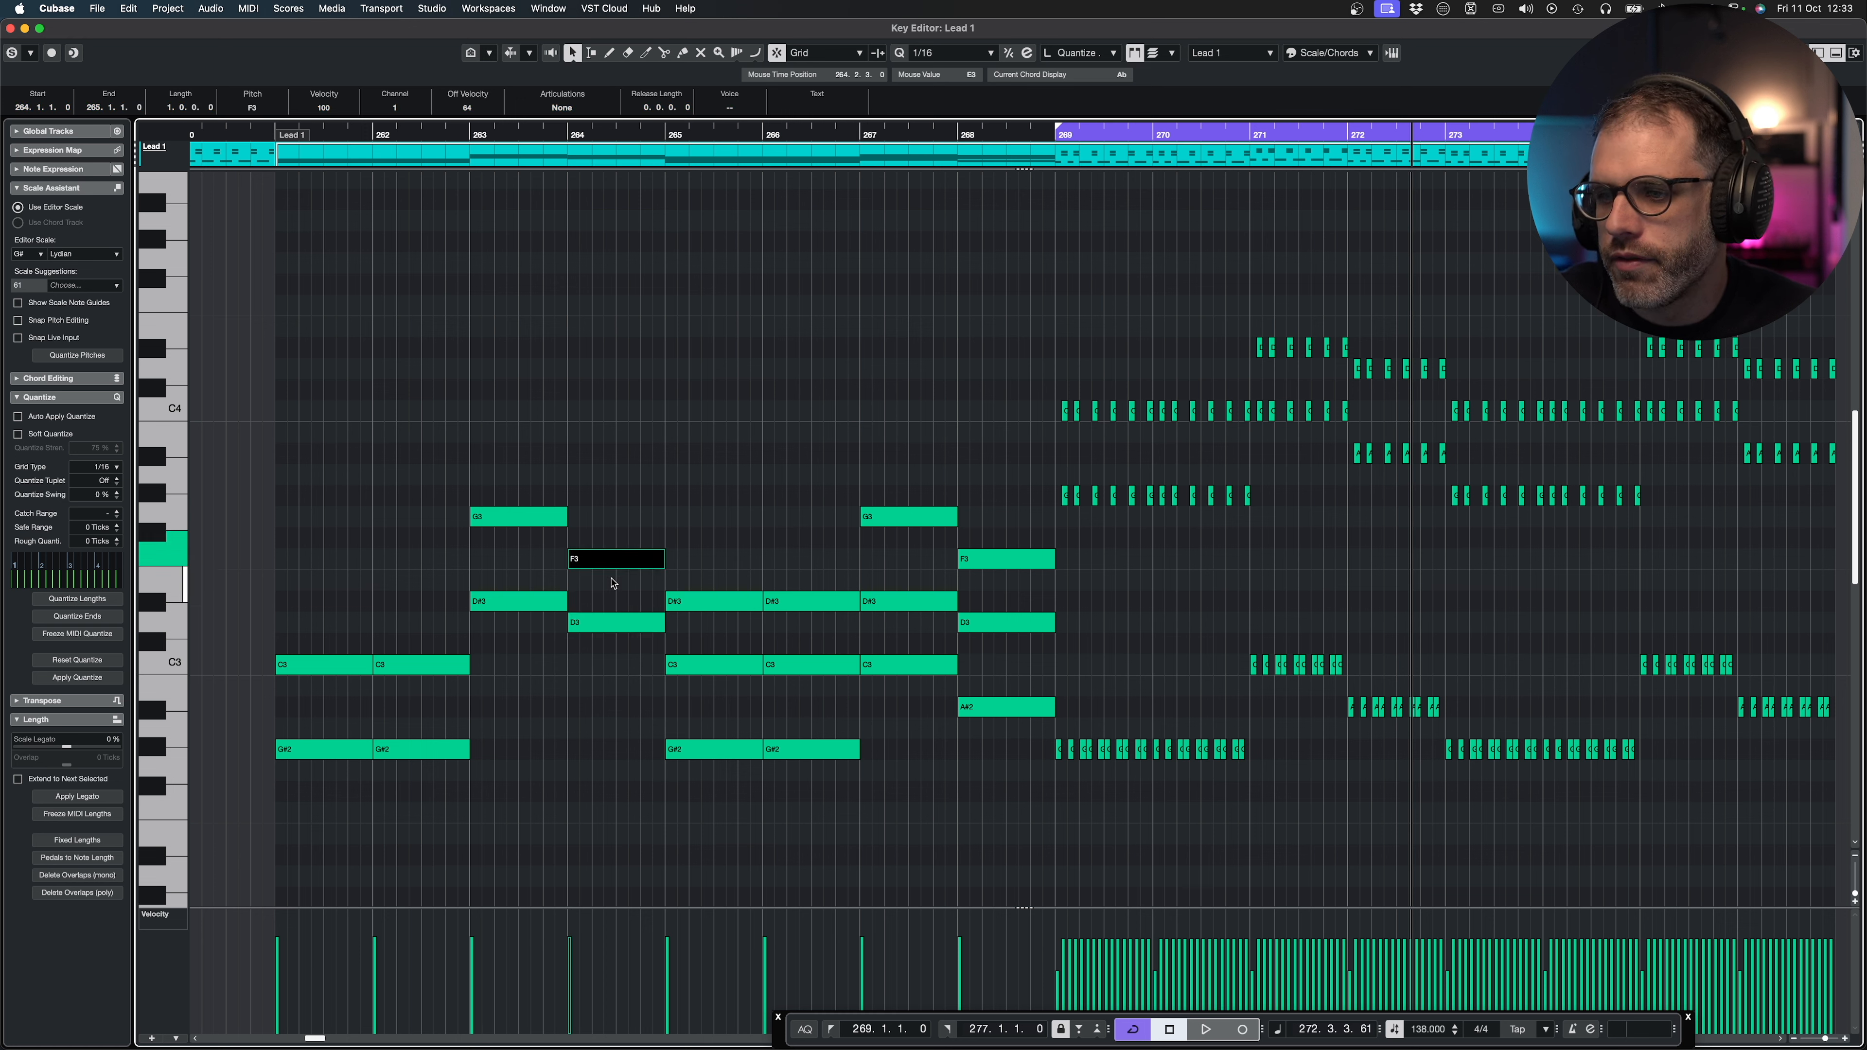
Step through the two-note chords of bars 261 to 264 one after another.
left_click_drag(323, 769, 364, 640)
key("Right")
key("Right")
key("Right")
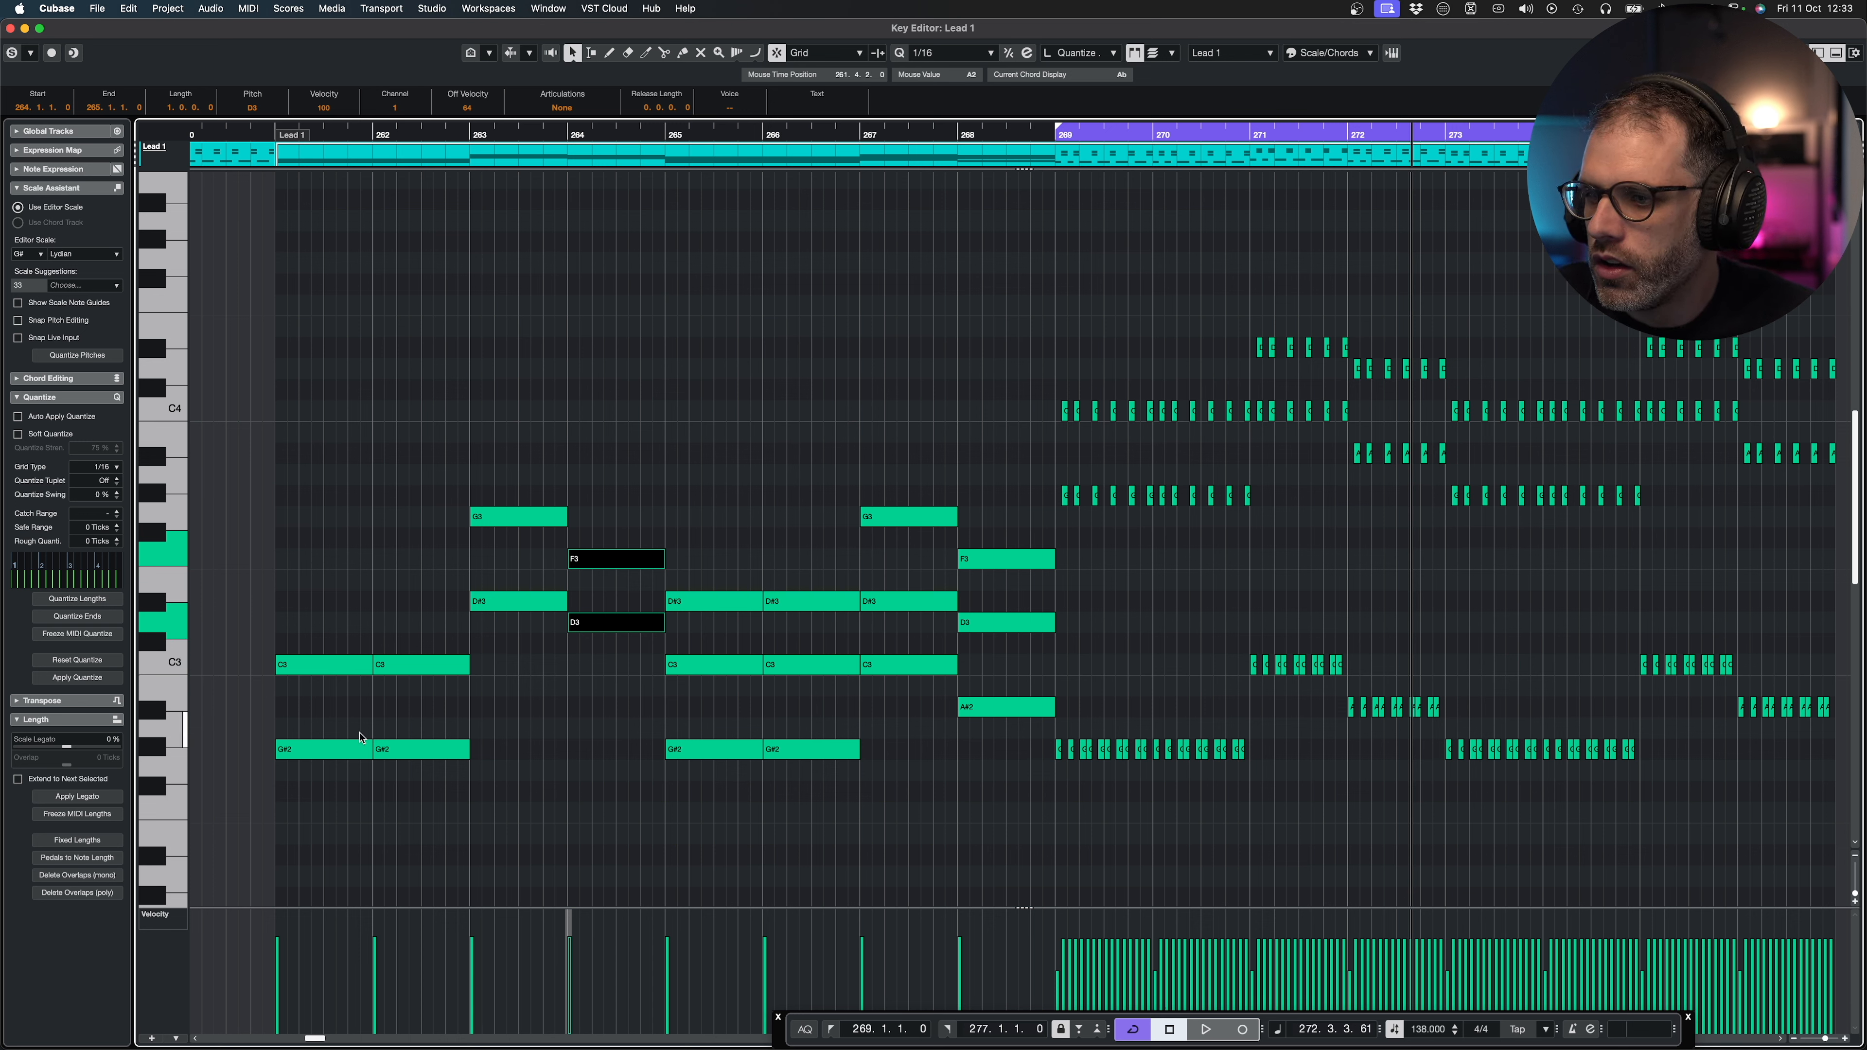
Delete the top notes D#3, D#3, G3 and F3 from the sustained chords in bars 265 to 268.
left_click(695, 573)
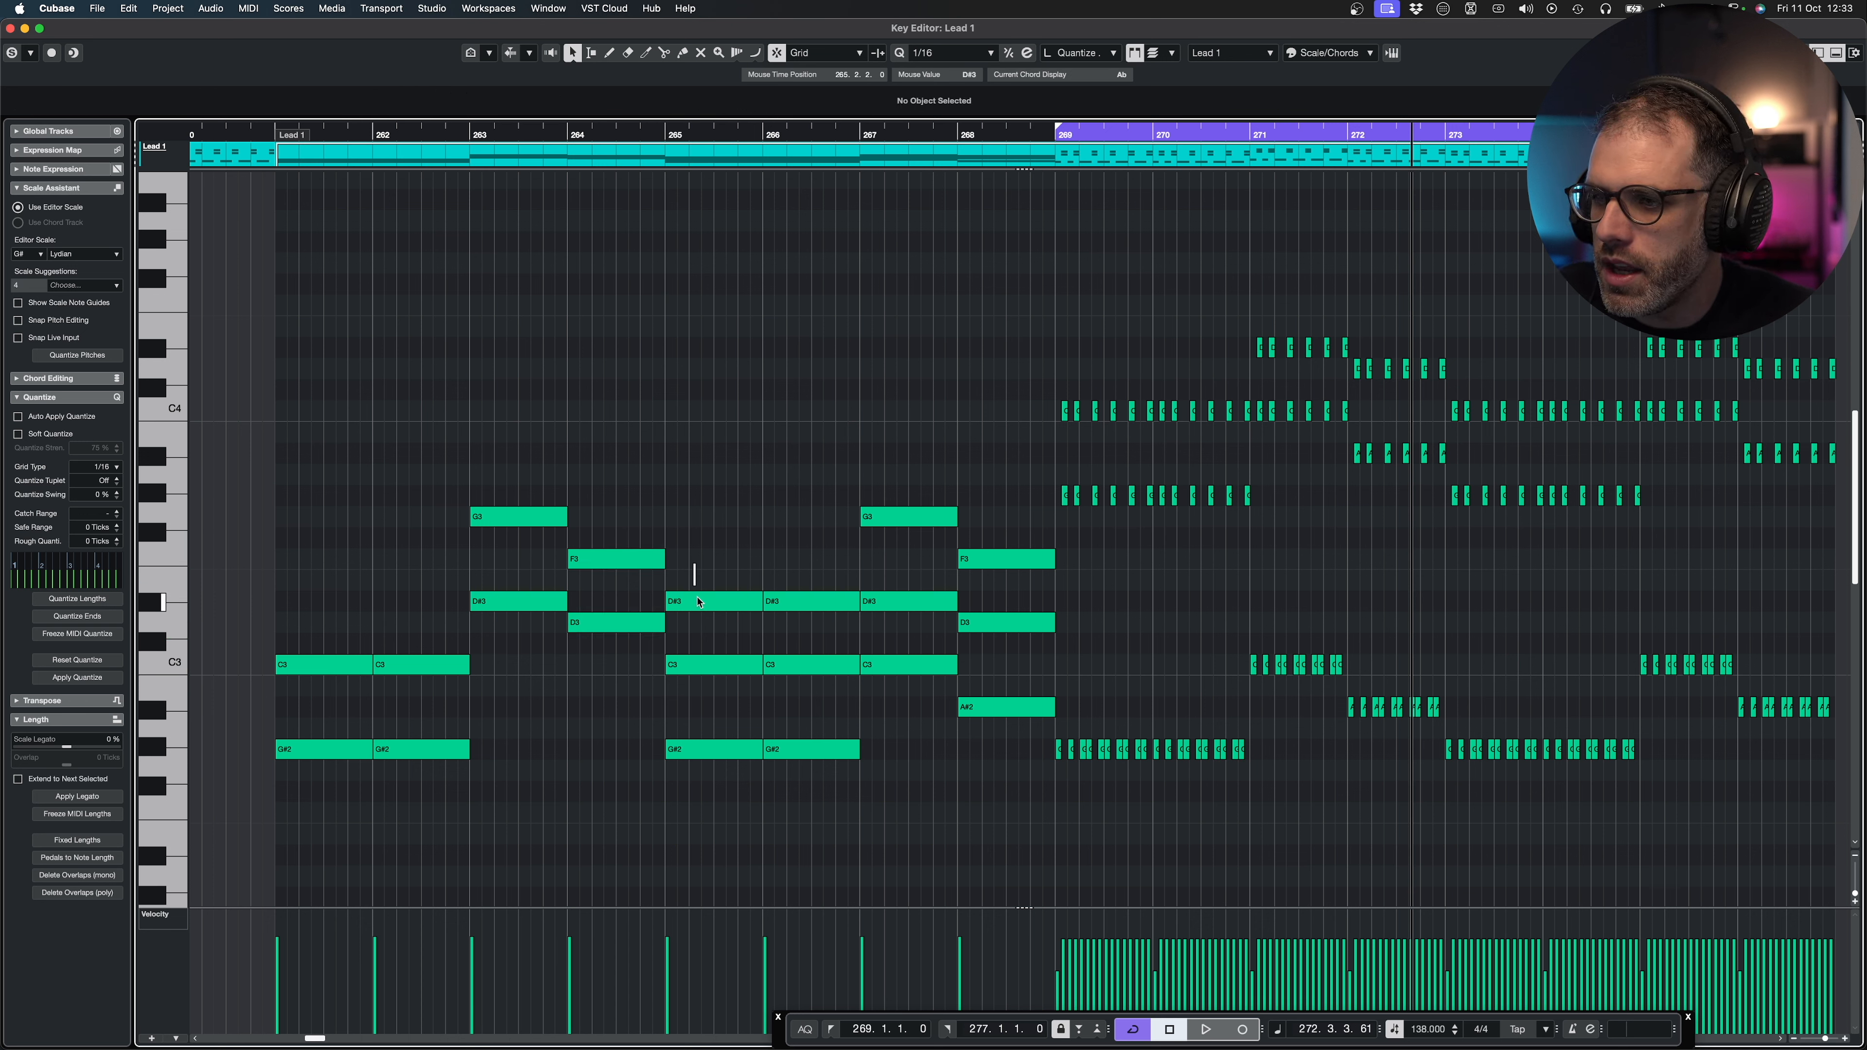
left_click_drag(696, 624, 698, 626)
key("Delete")
left_click_drag(804, 577, 808, 630)
key("Delete")
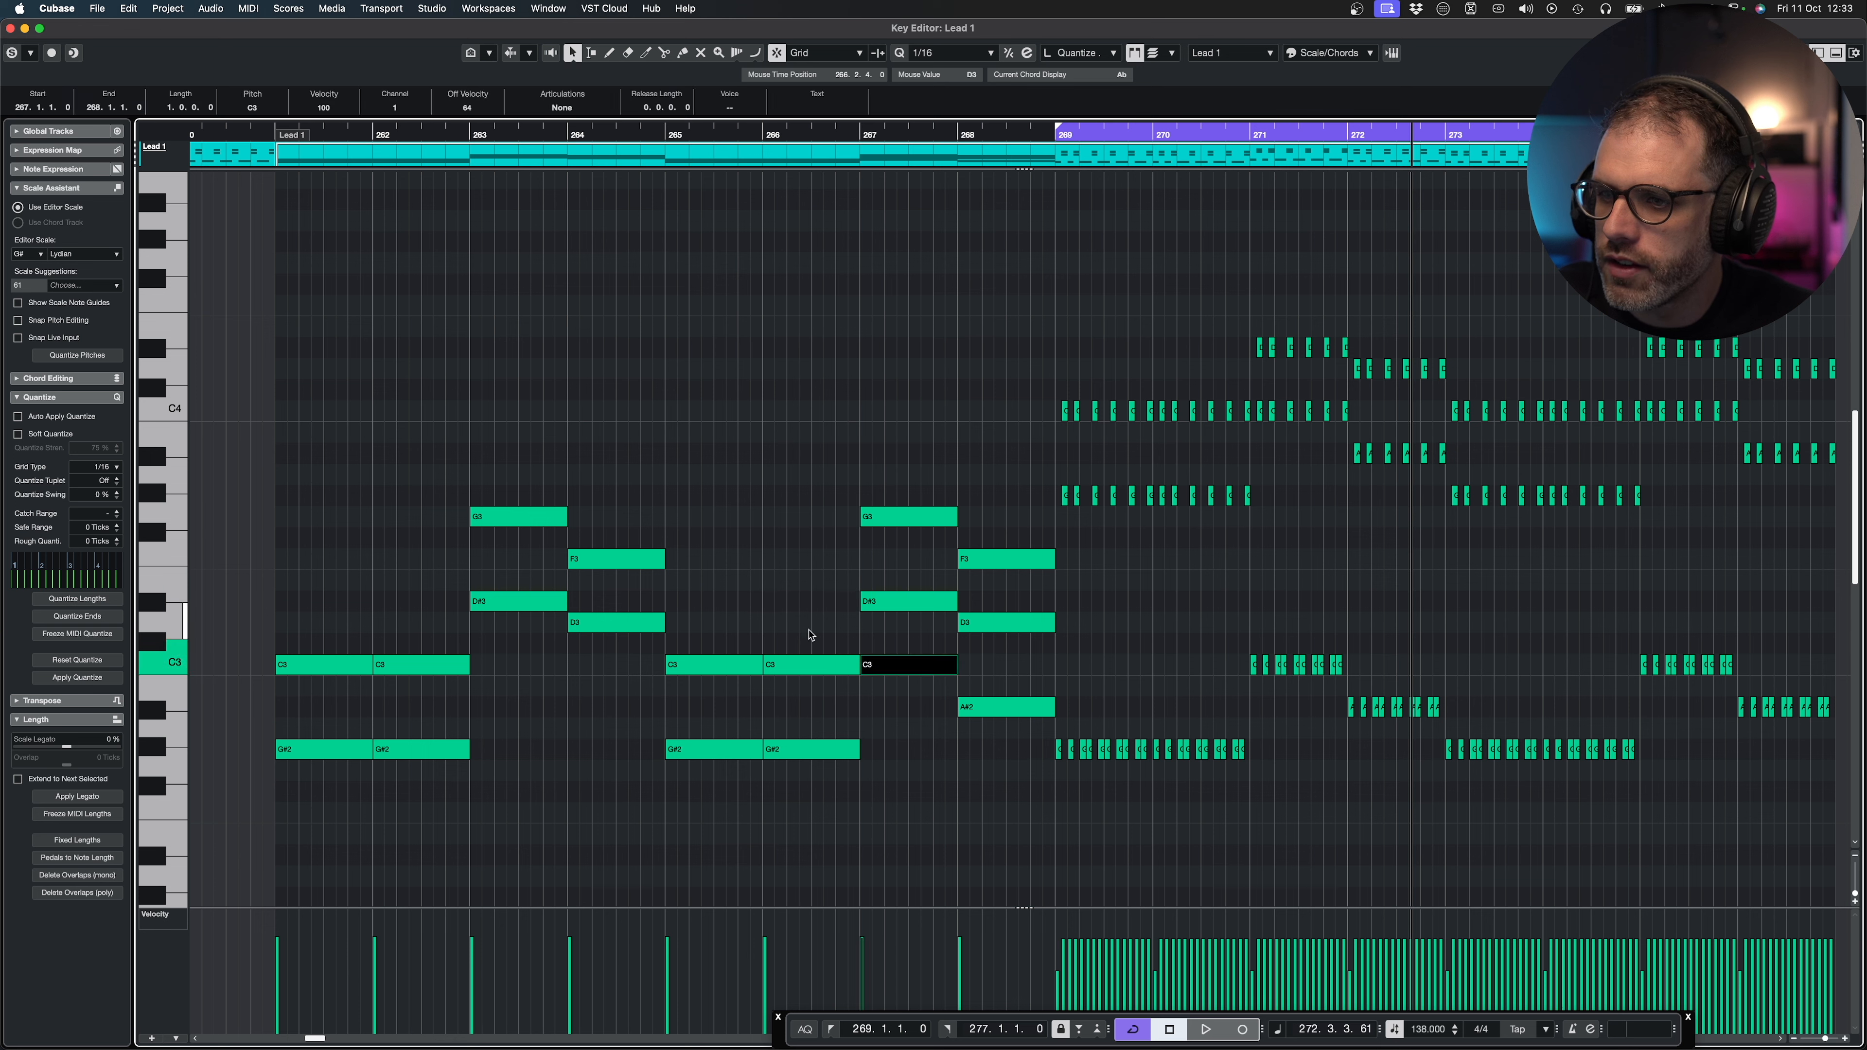
left_click(904, 515)
key("Delete")
left_click(992, 559)
key("Delete")
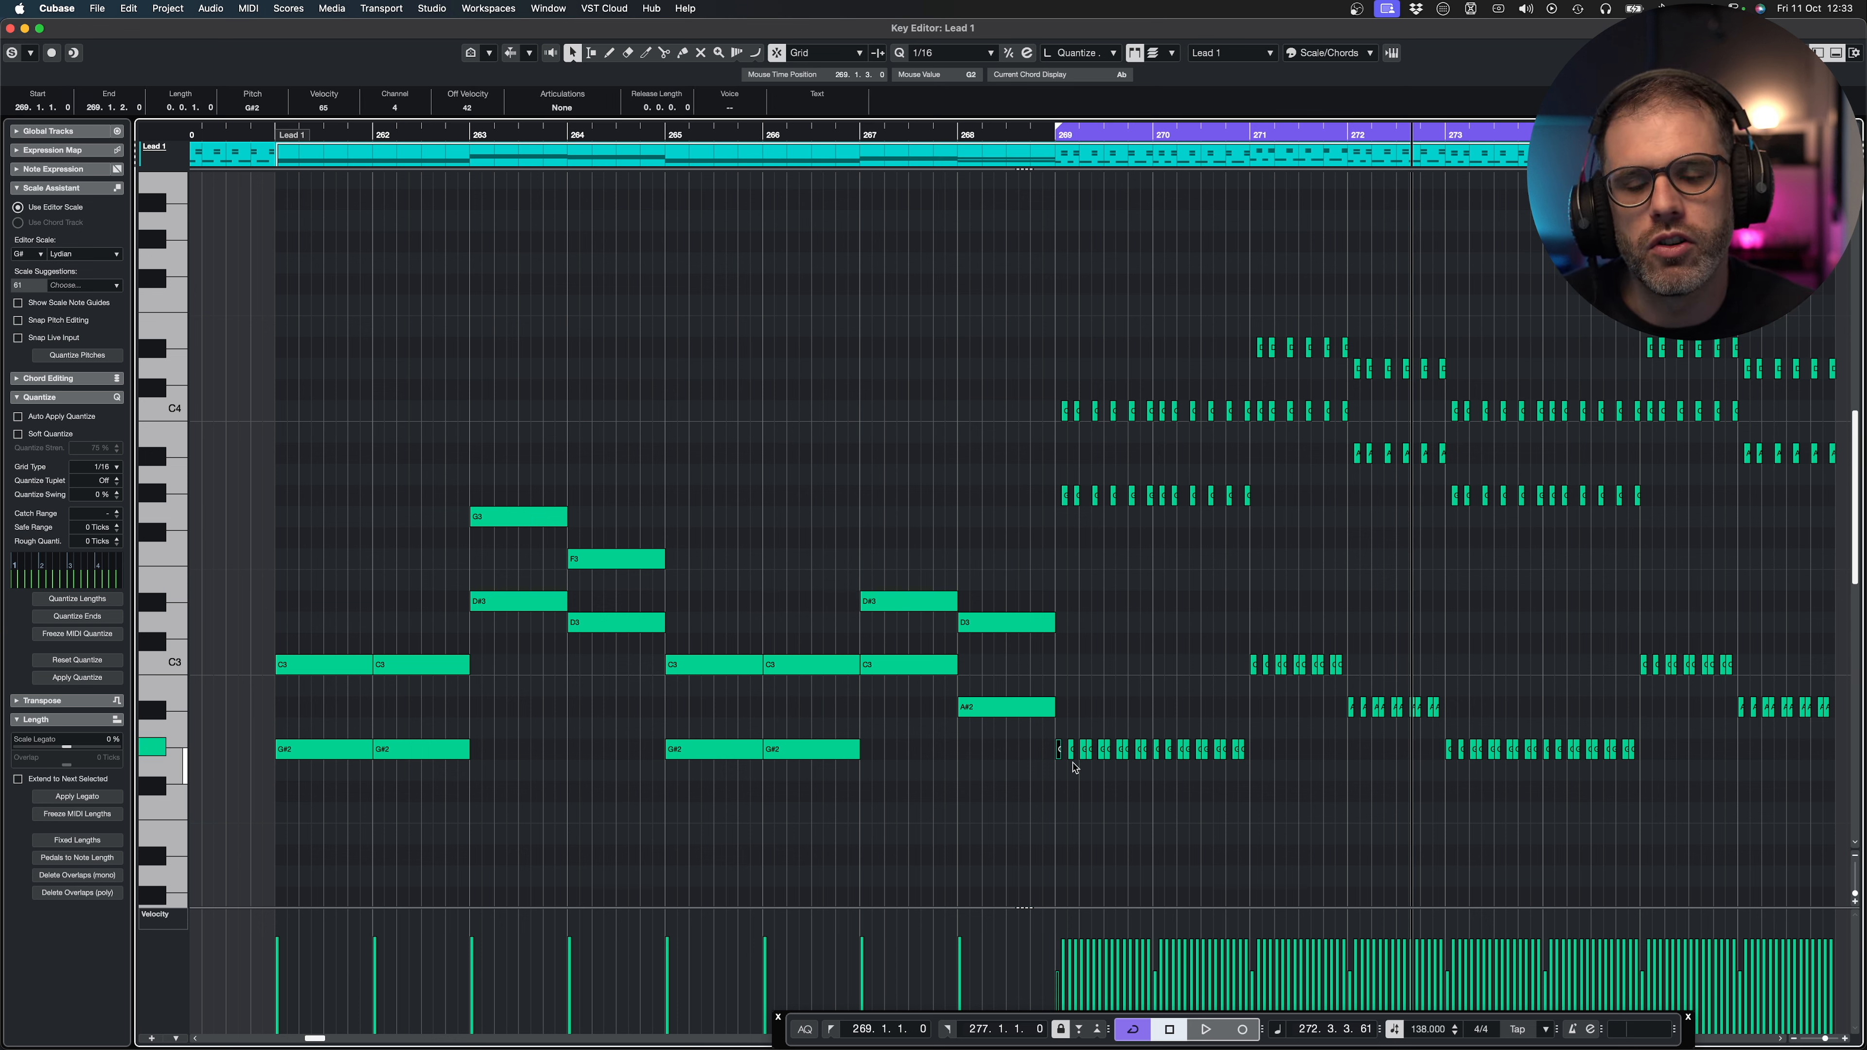
Play back the two-note chord progression from bar 261 through bar 268.
left_click(1064, 135)
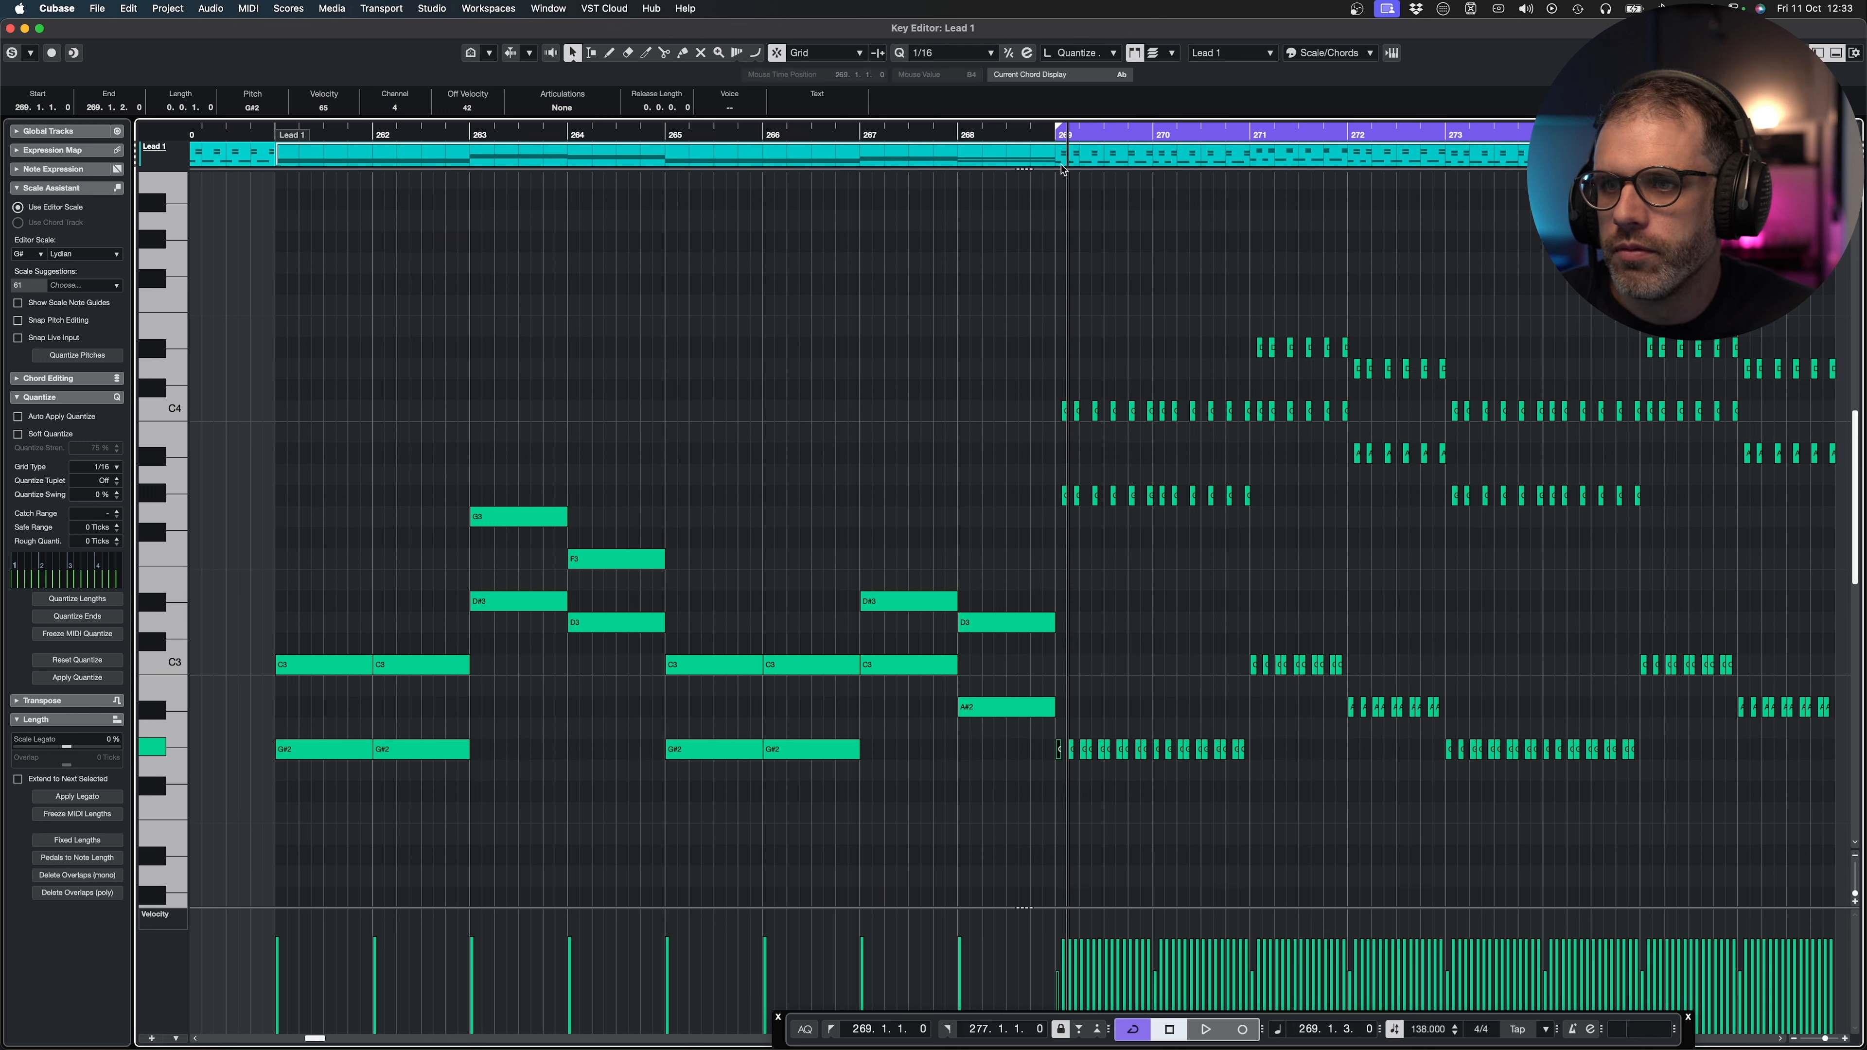
left_click(272, 132)
key("space")
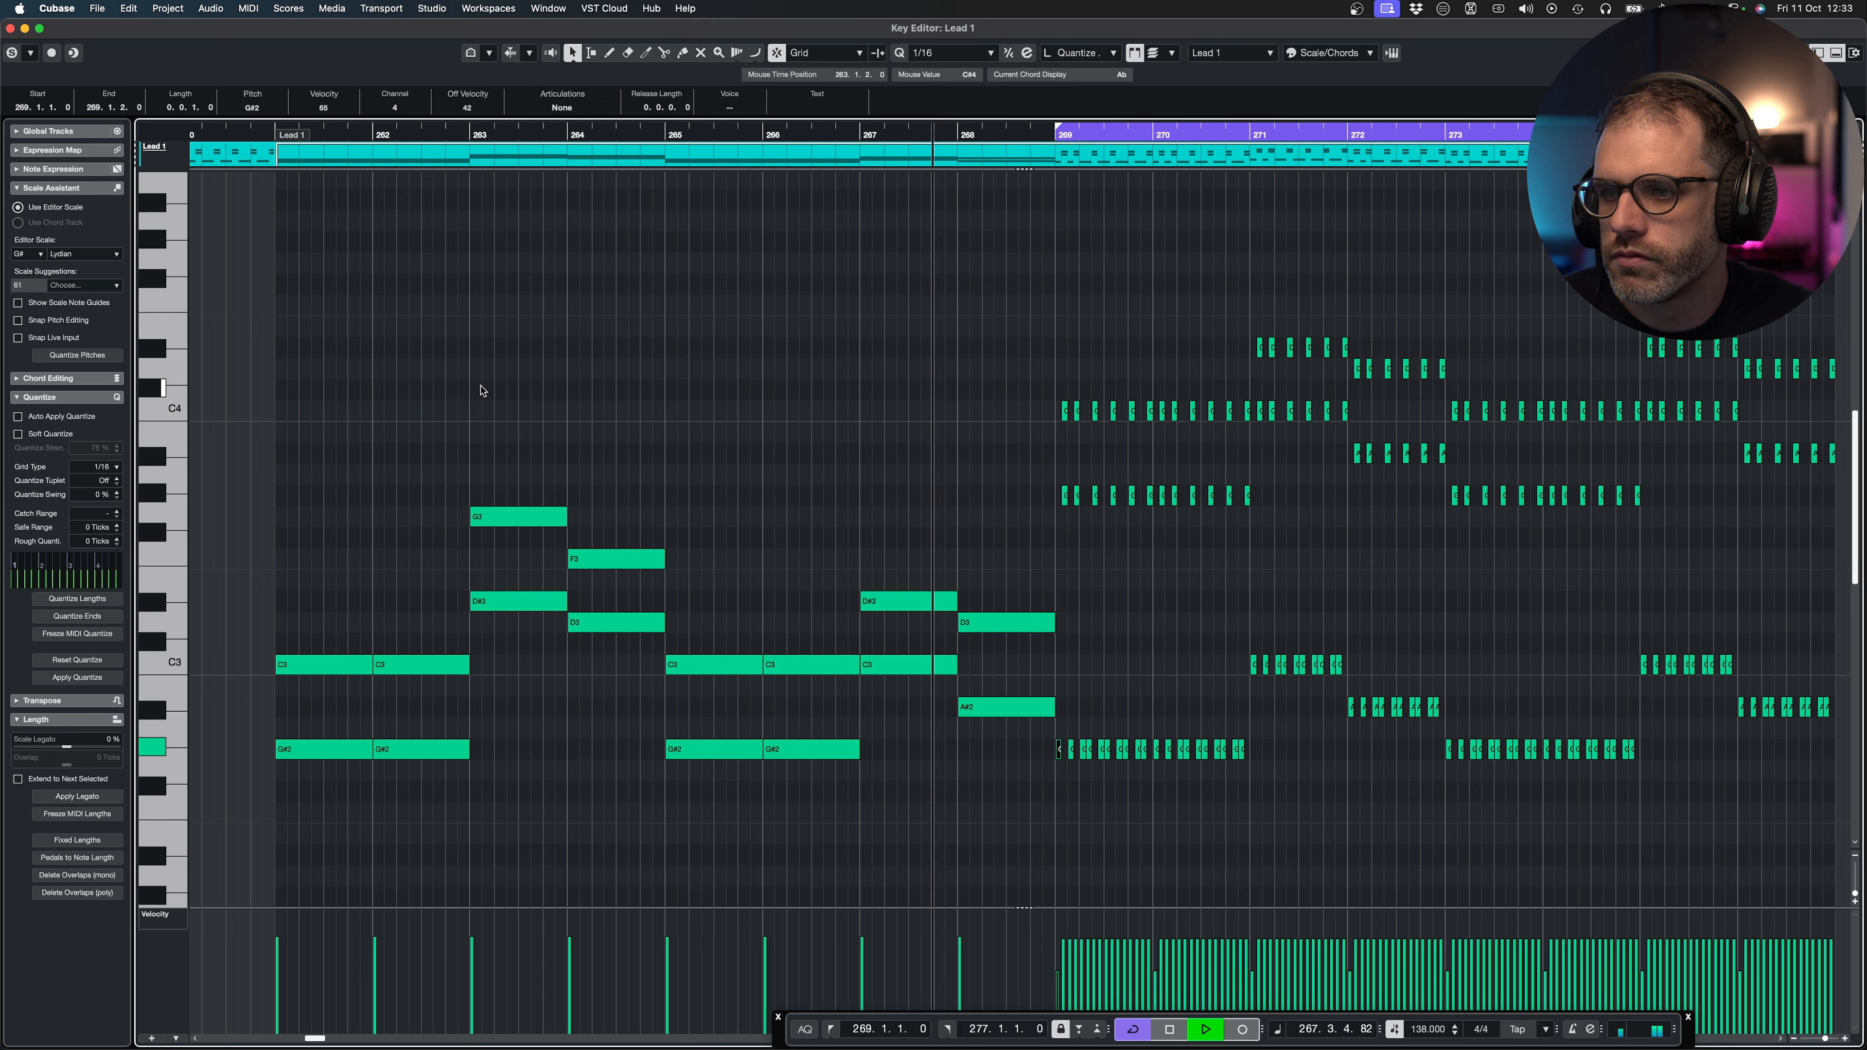
key("space")
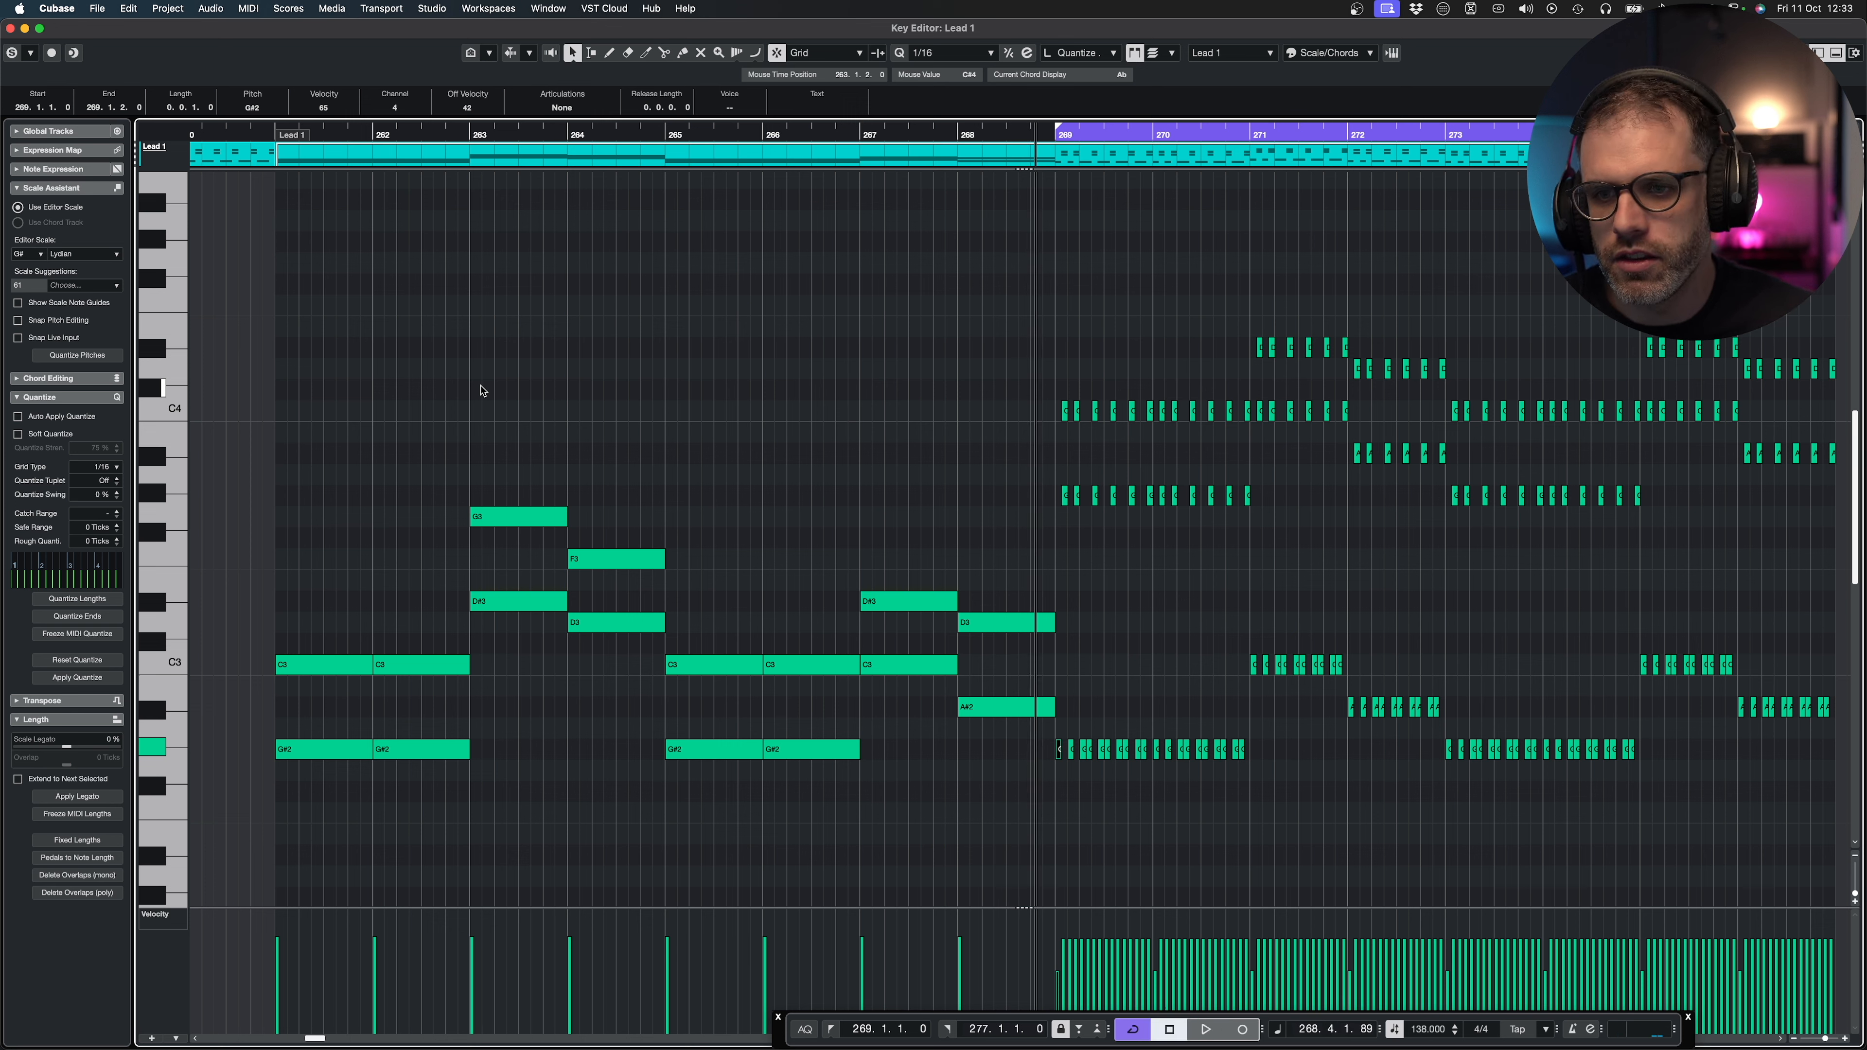
Examine the C4 and D#4 notes of the rhythmic pattern in bar 271 against the two-note chords.
left_click(1679, 241)
scroll(1679, 241, "right", 4)
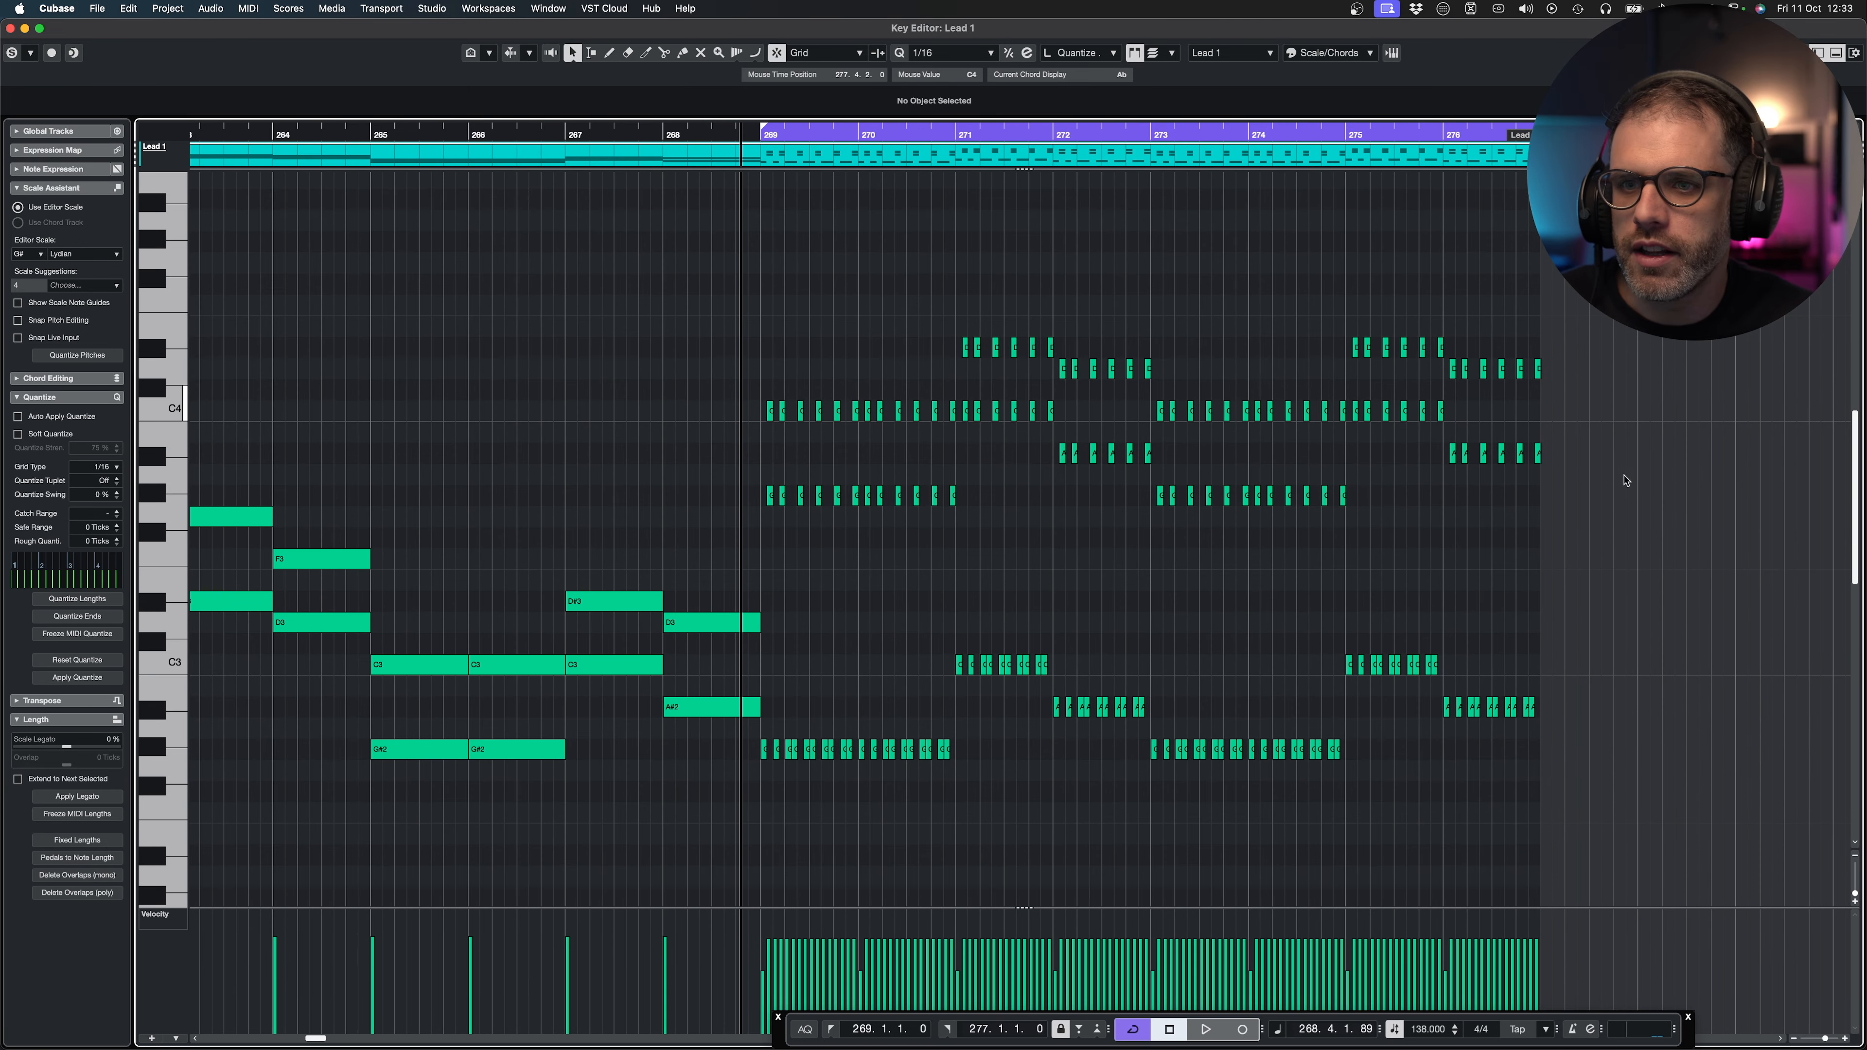
left_click_drag(1053, 331, 953, 455)
scroll(415, 489, "left", 3)
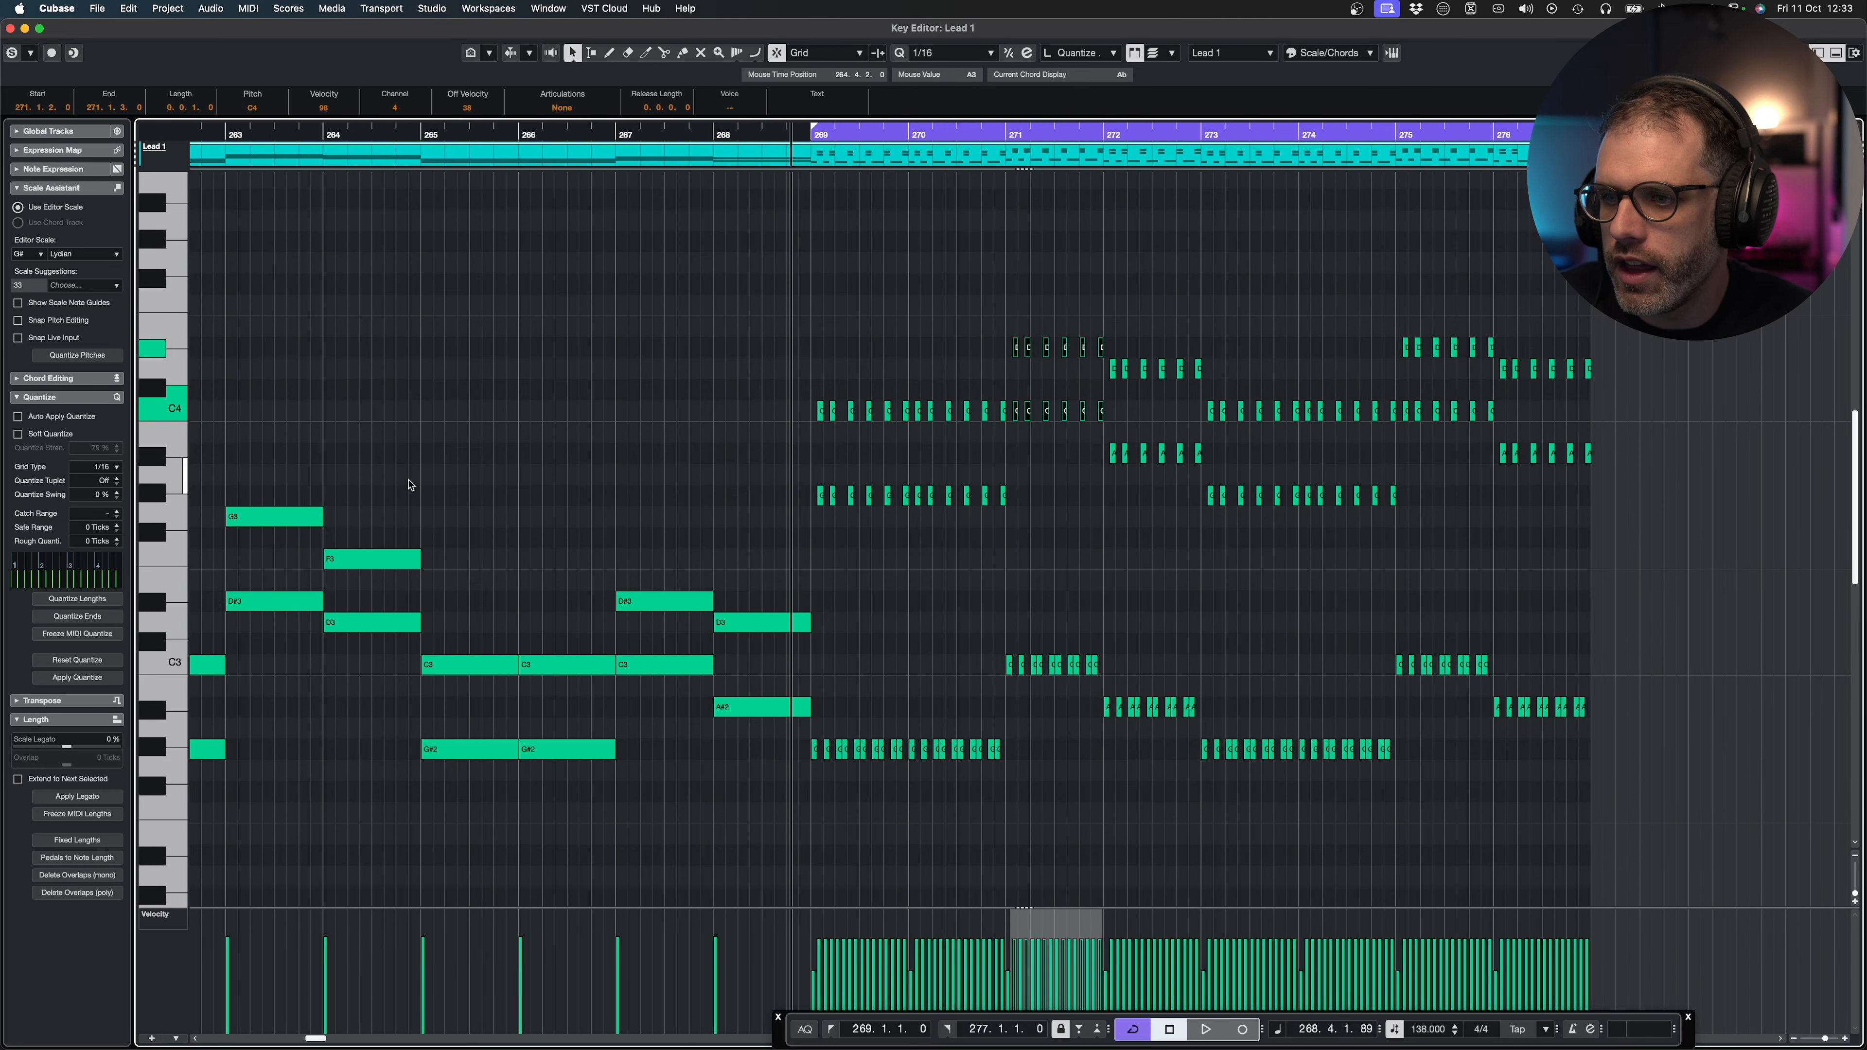
Undo the top-note deletions in the chords of bars 265 to 268.
key("super+z")
key("super+z")
key("super+z")
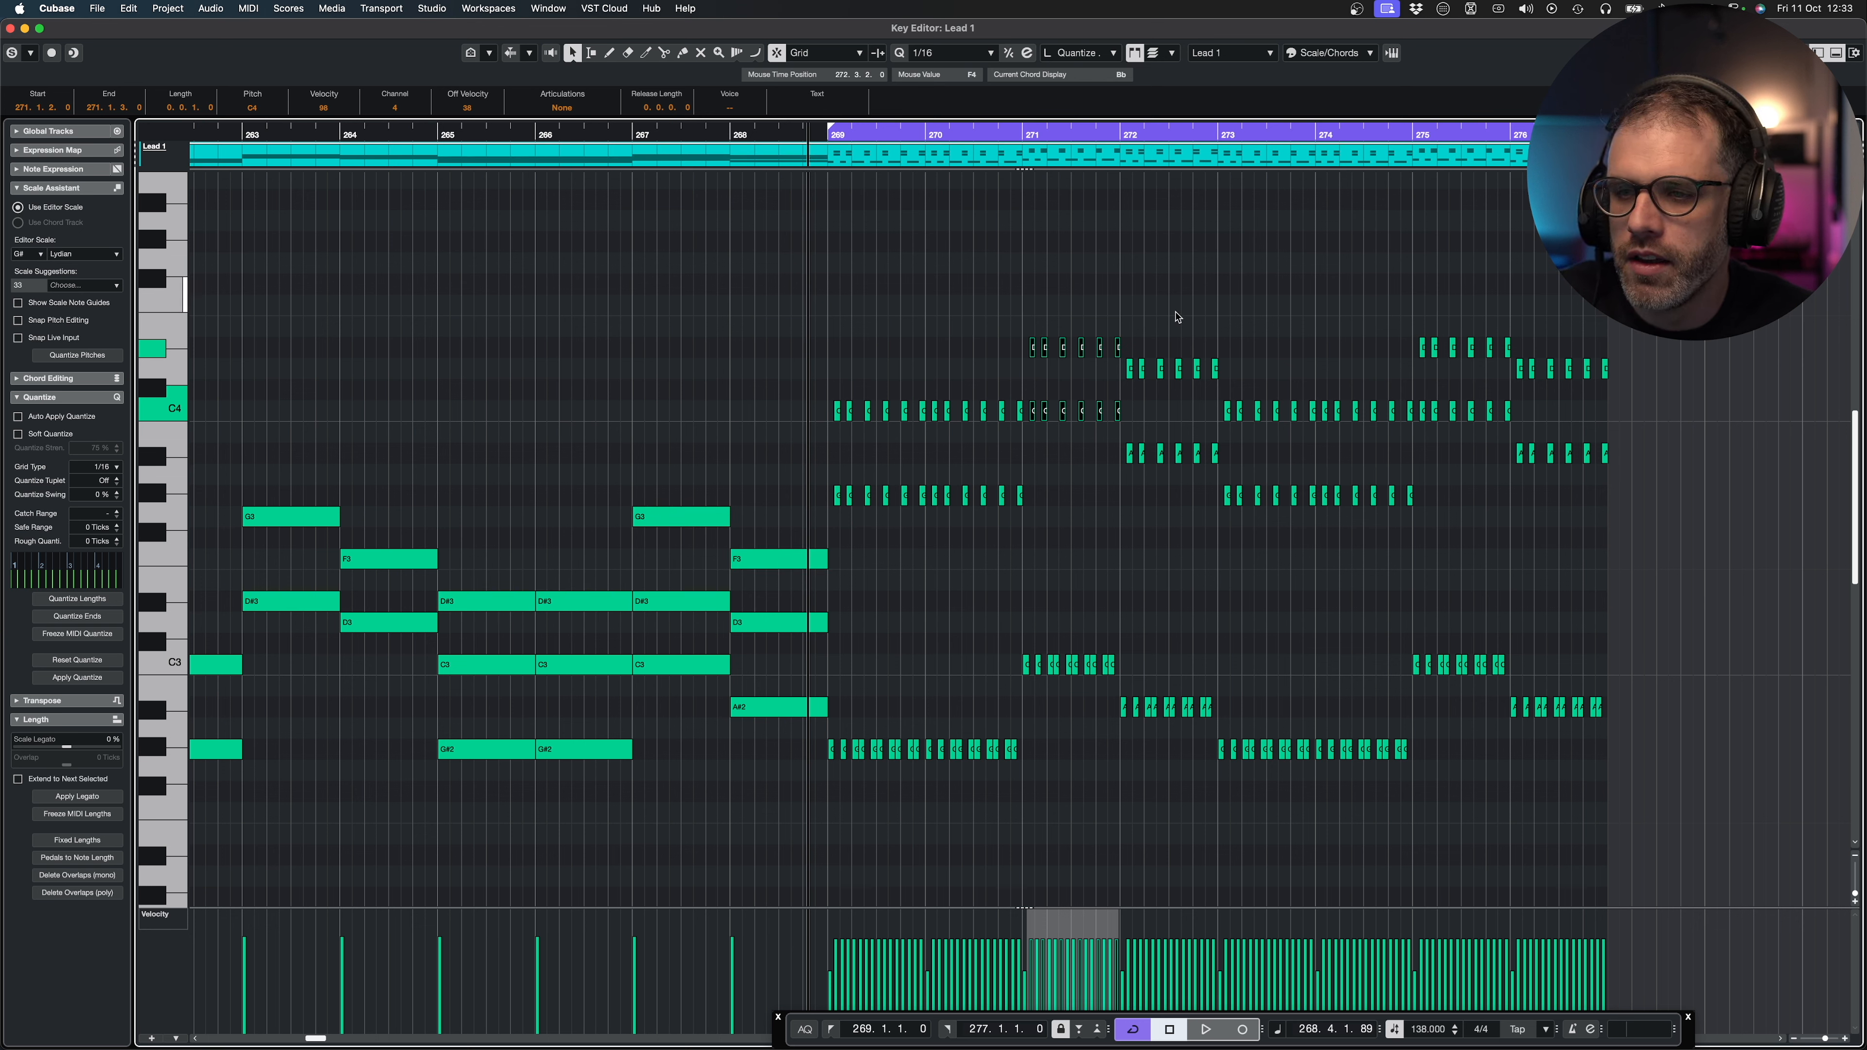
Move the C4 notes of the rhythmic pattern in bar 271 up to G4, leaving a D#4 and G4 voicing.
left_click_drag(1117, 328, 1030, 421)
left_click_drag(1031, 413, 1050, 352)
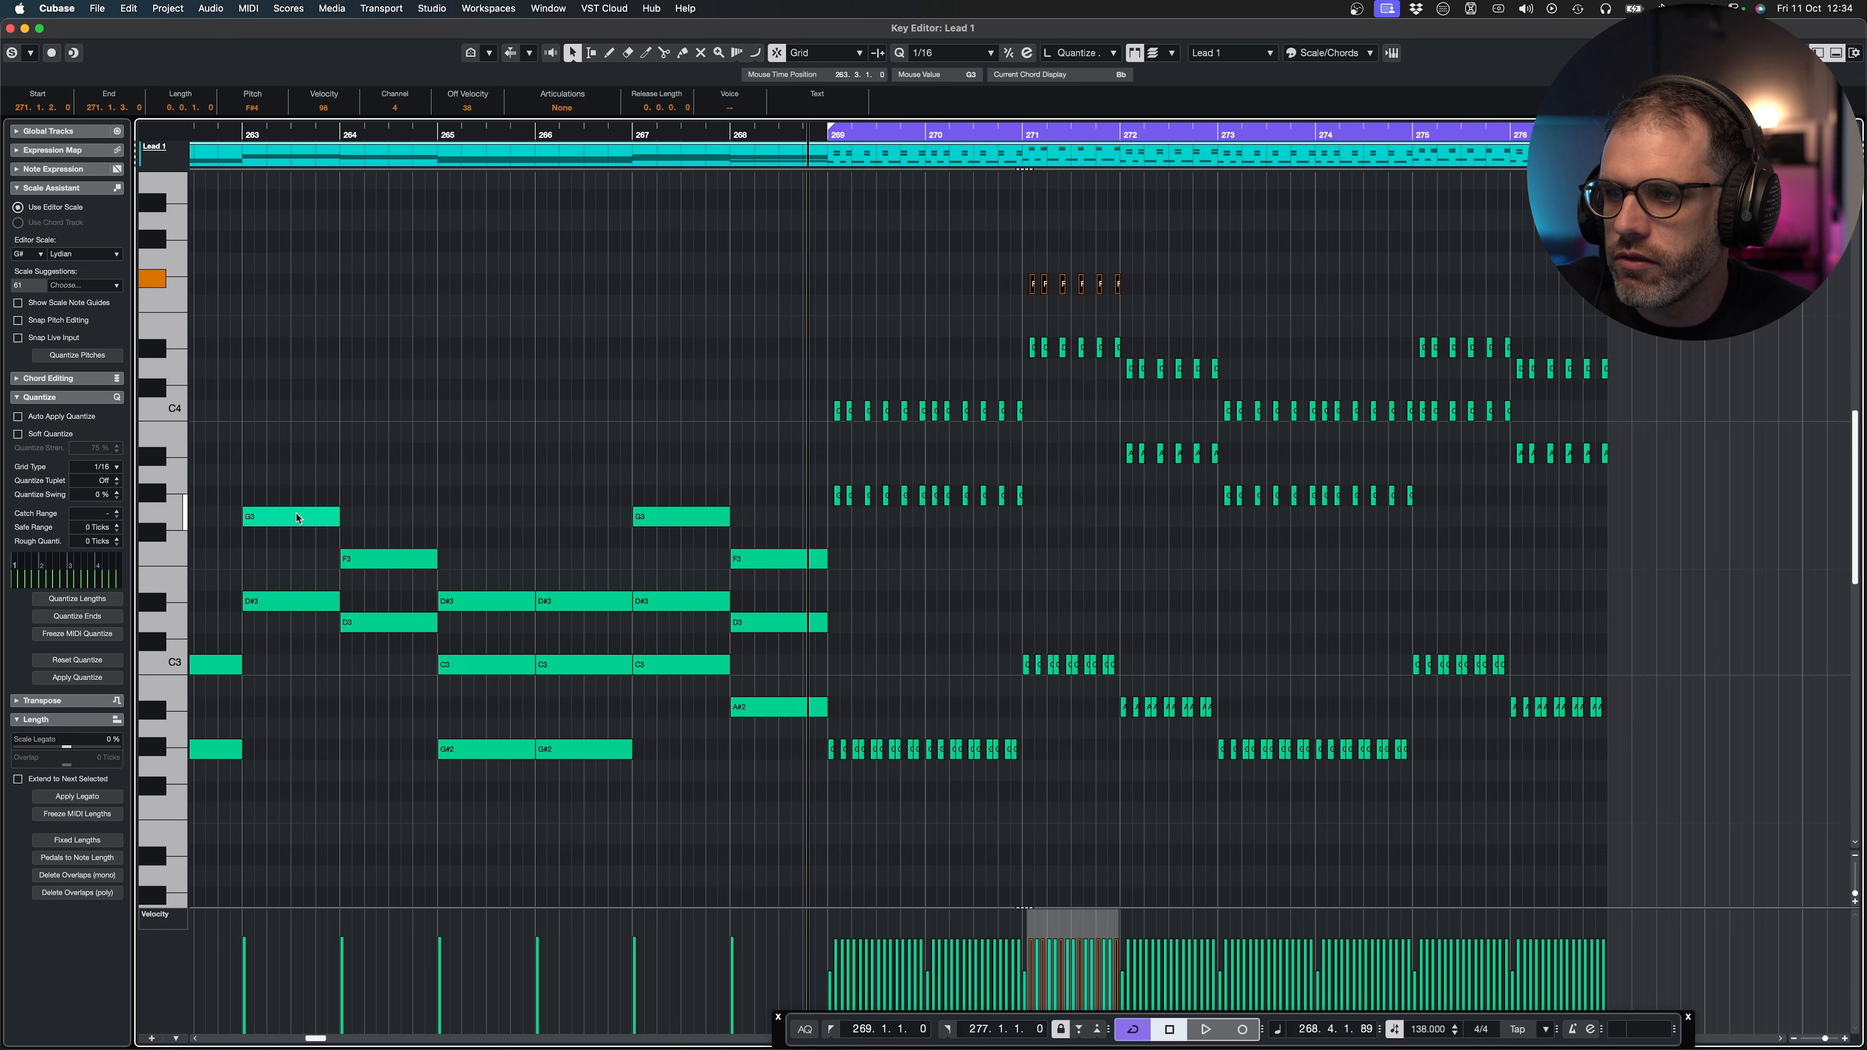
key("Up")
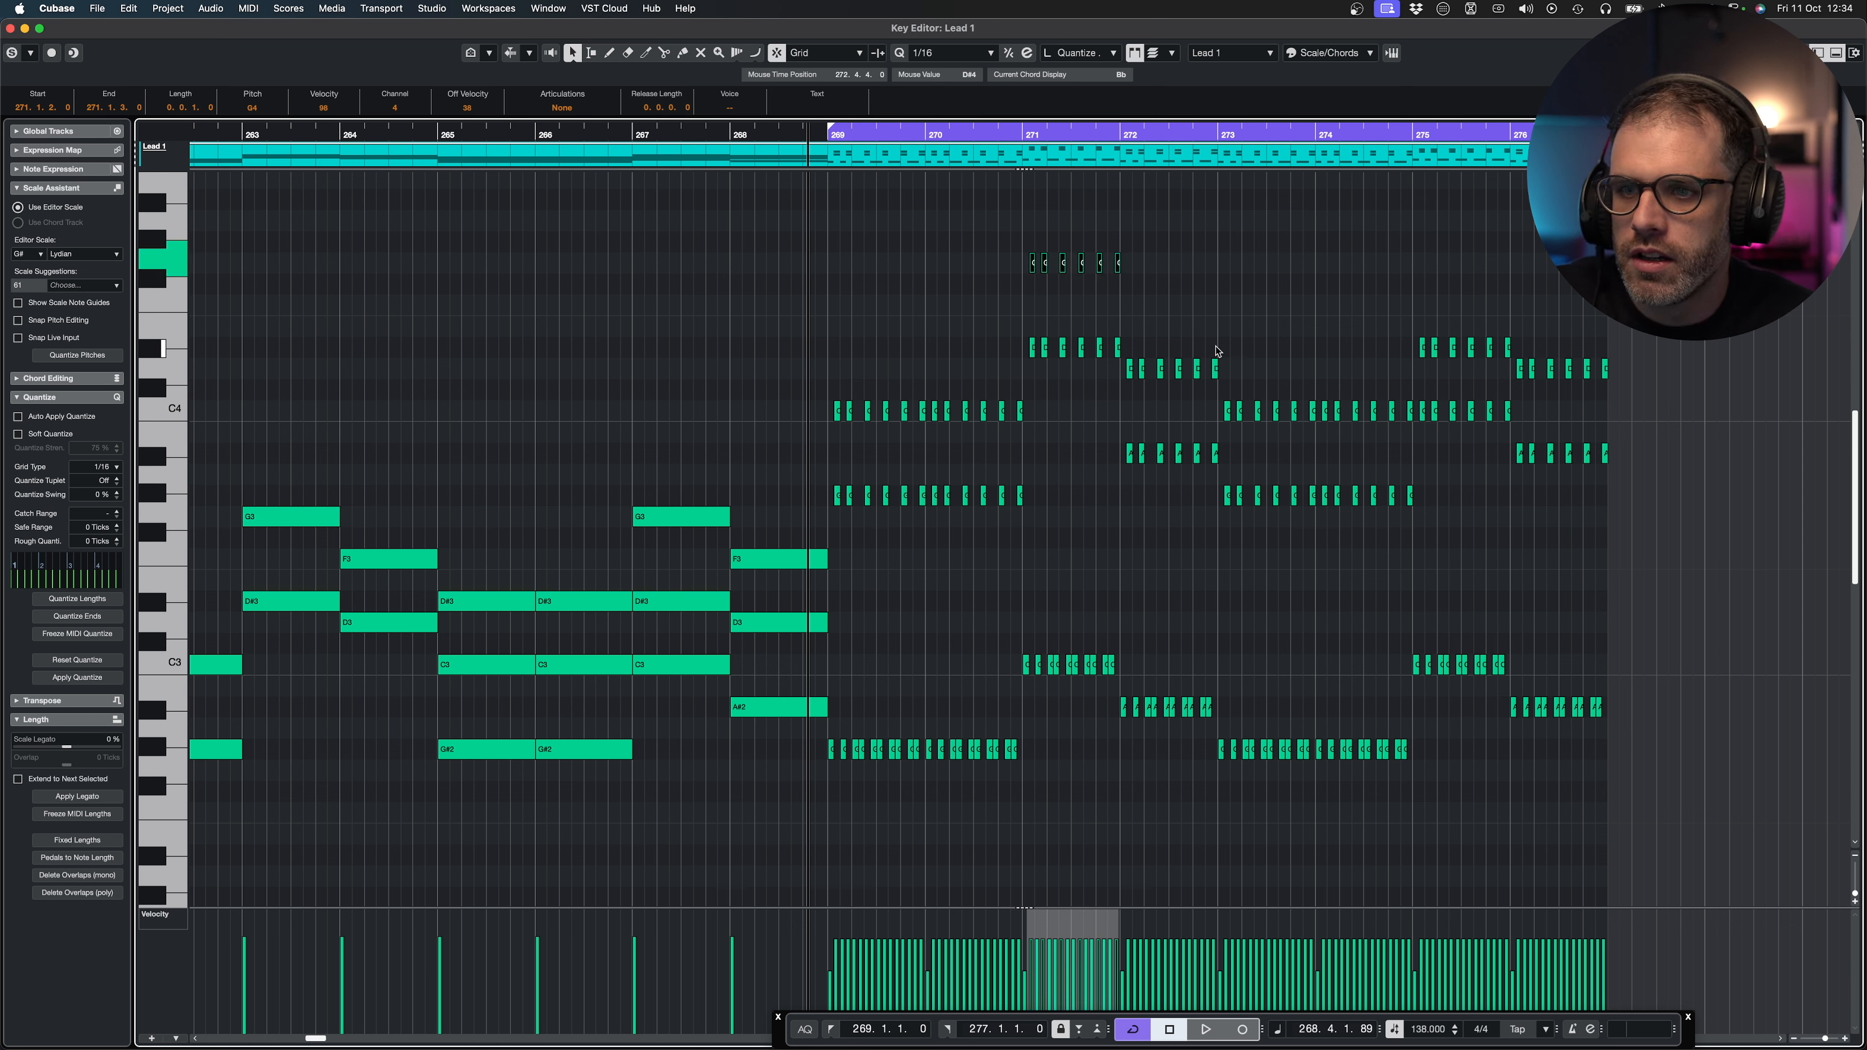
Move the A#3 notes of the rhythmic pattern in bar 272 up to F4, making a D4 and F4 voicing.
left_click_drag(1219, 353, 1127, 465)
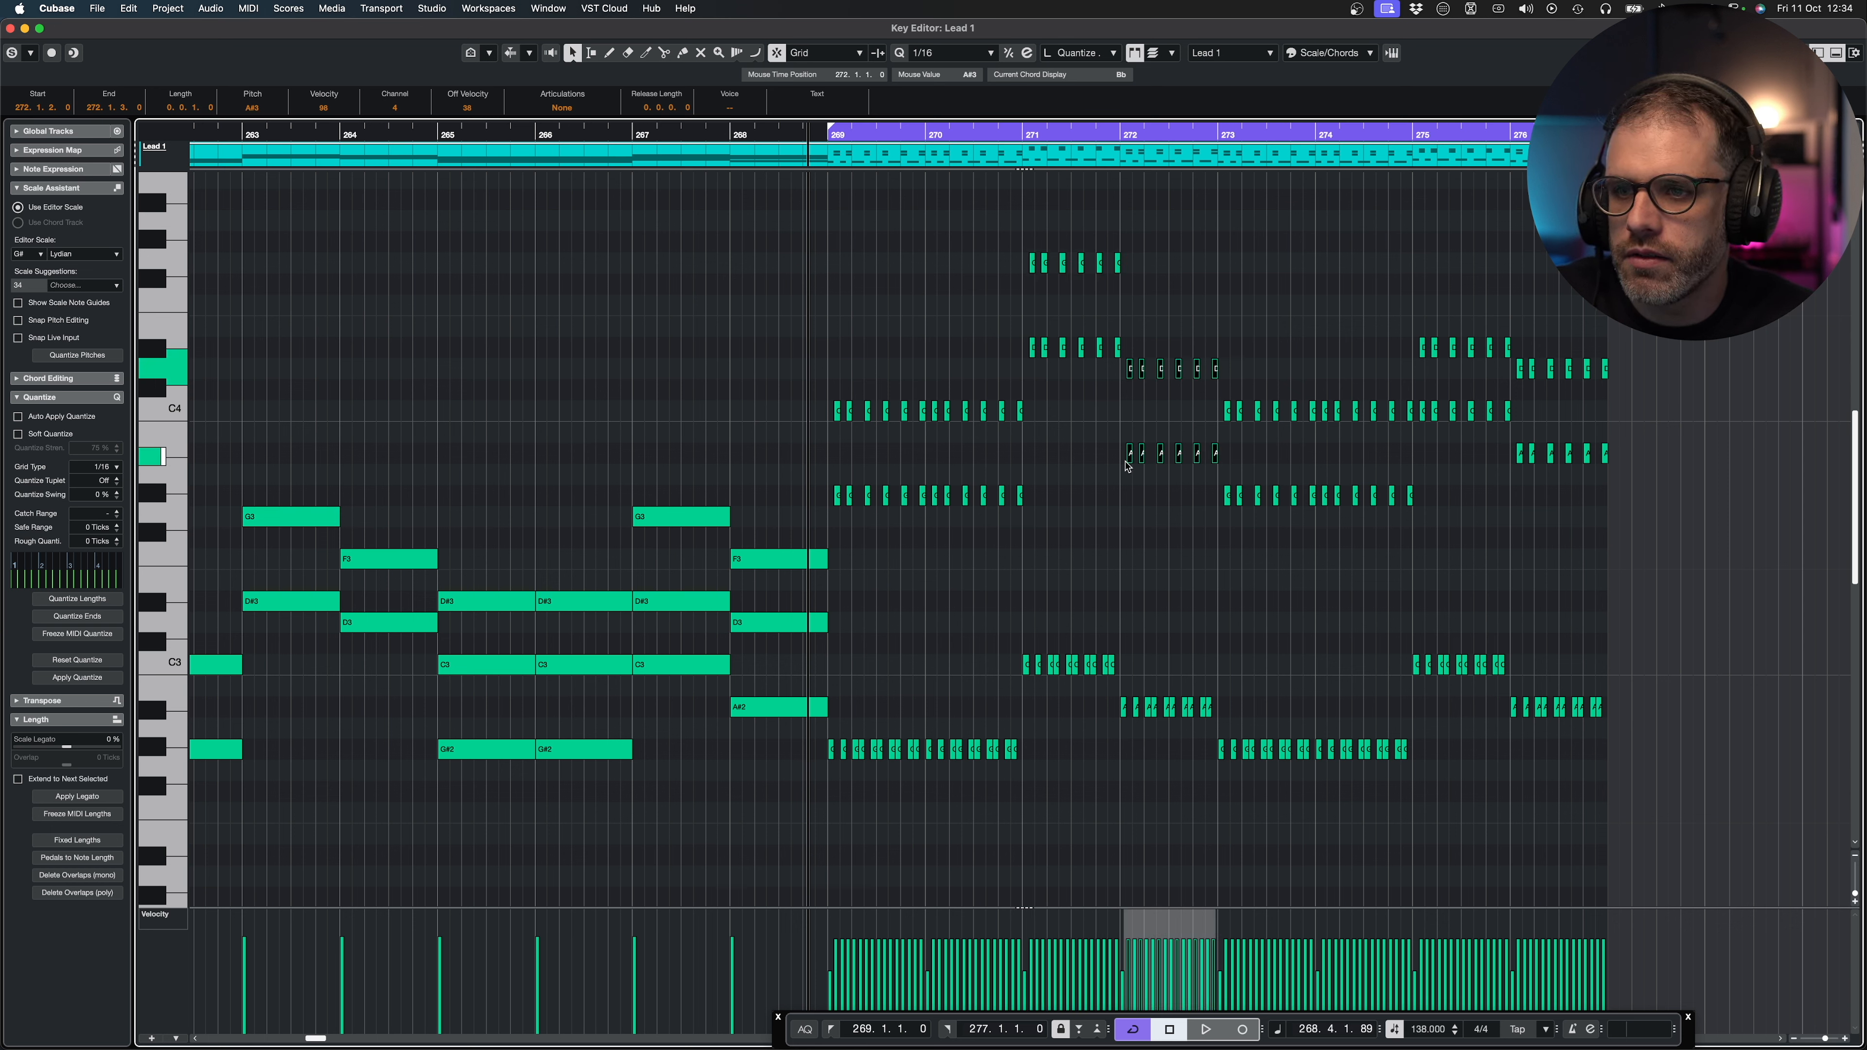
key("Up")
key("Up")
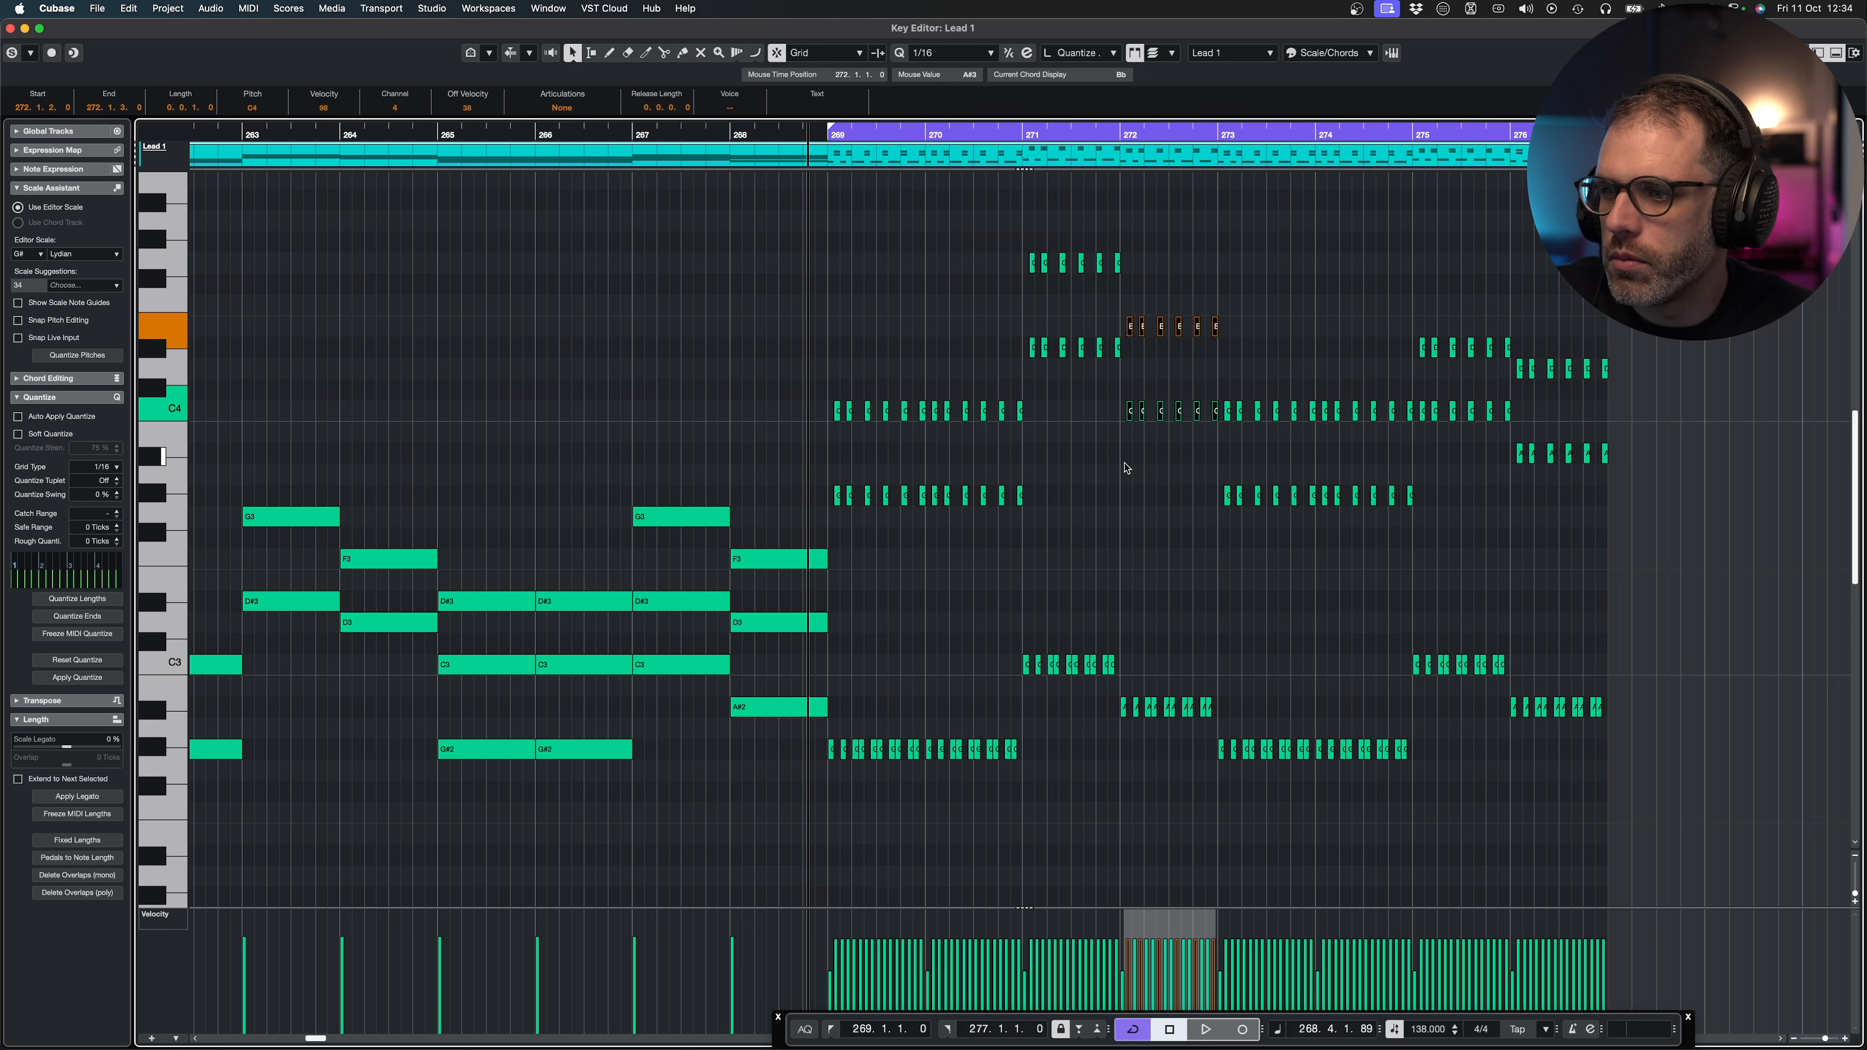
key("Up")
key("Up")
left_click_drag(1286, 271, 1132, 294)
left_click(797, 561)
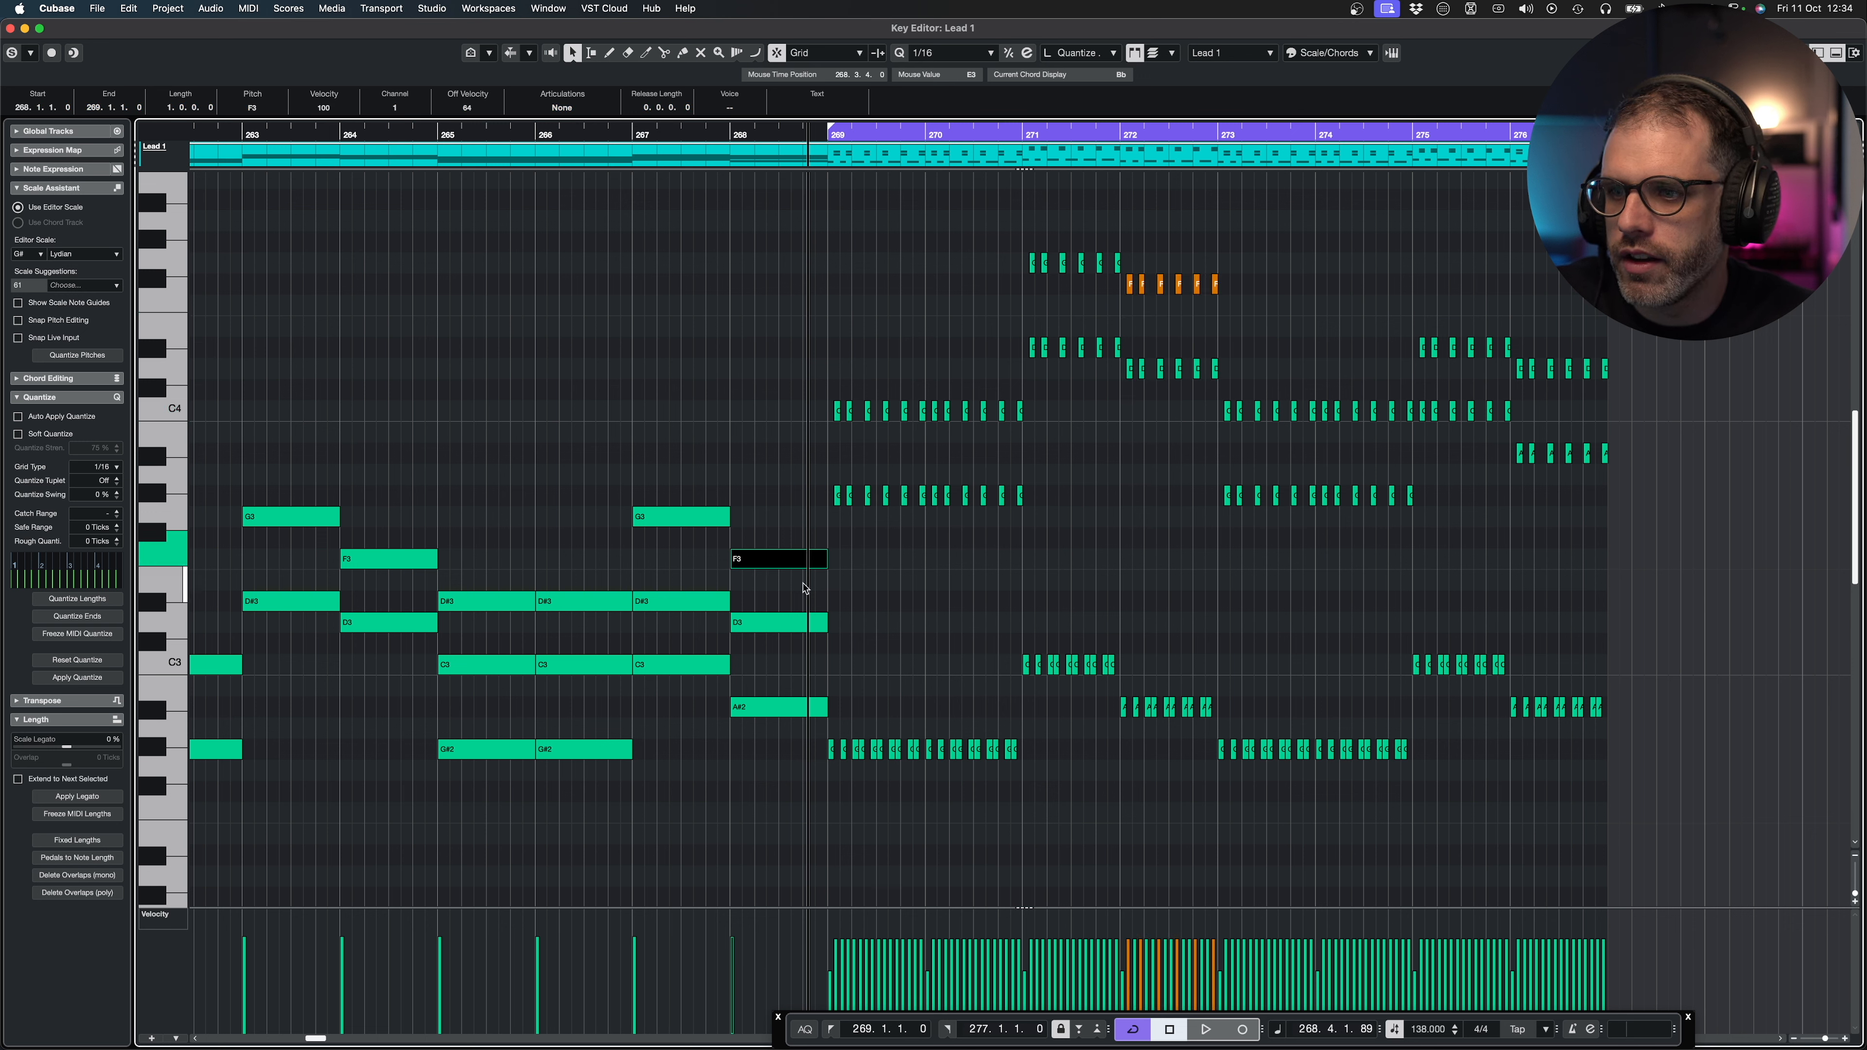
left_click_drag(1282, 271, 1119, 316)
key("Down")
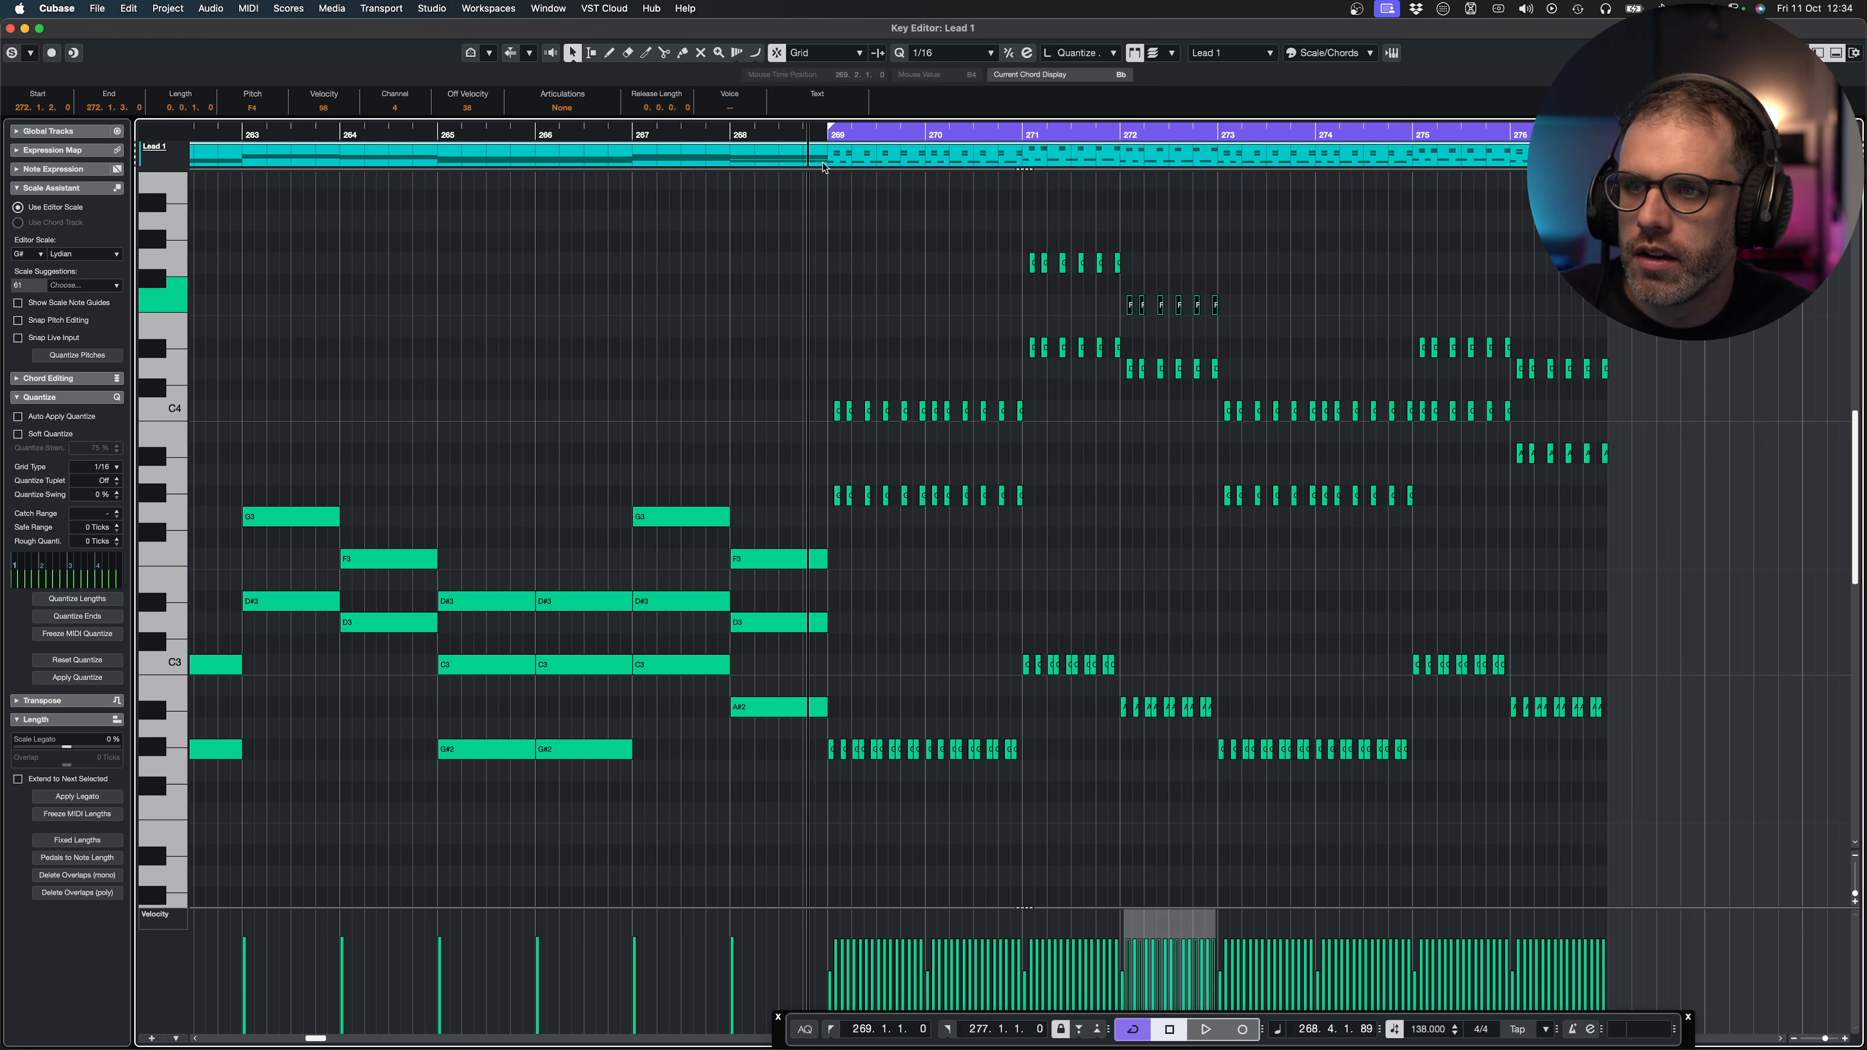
Set the playback position to bar 269 and compare the voicings in bars 271–272 with those in bars 275–276.
left_click(824, 136)
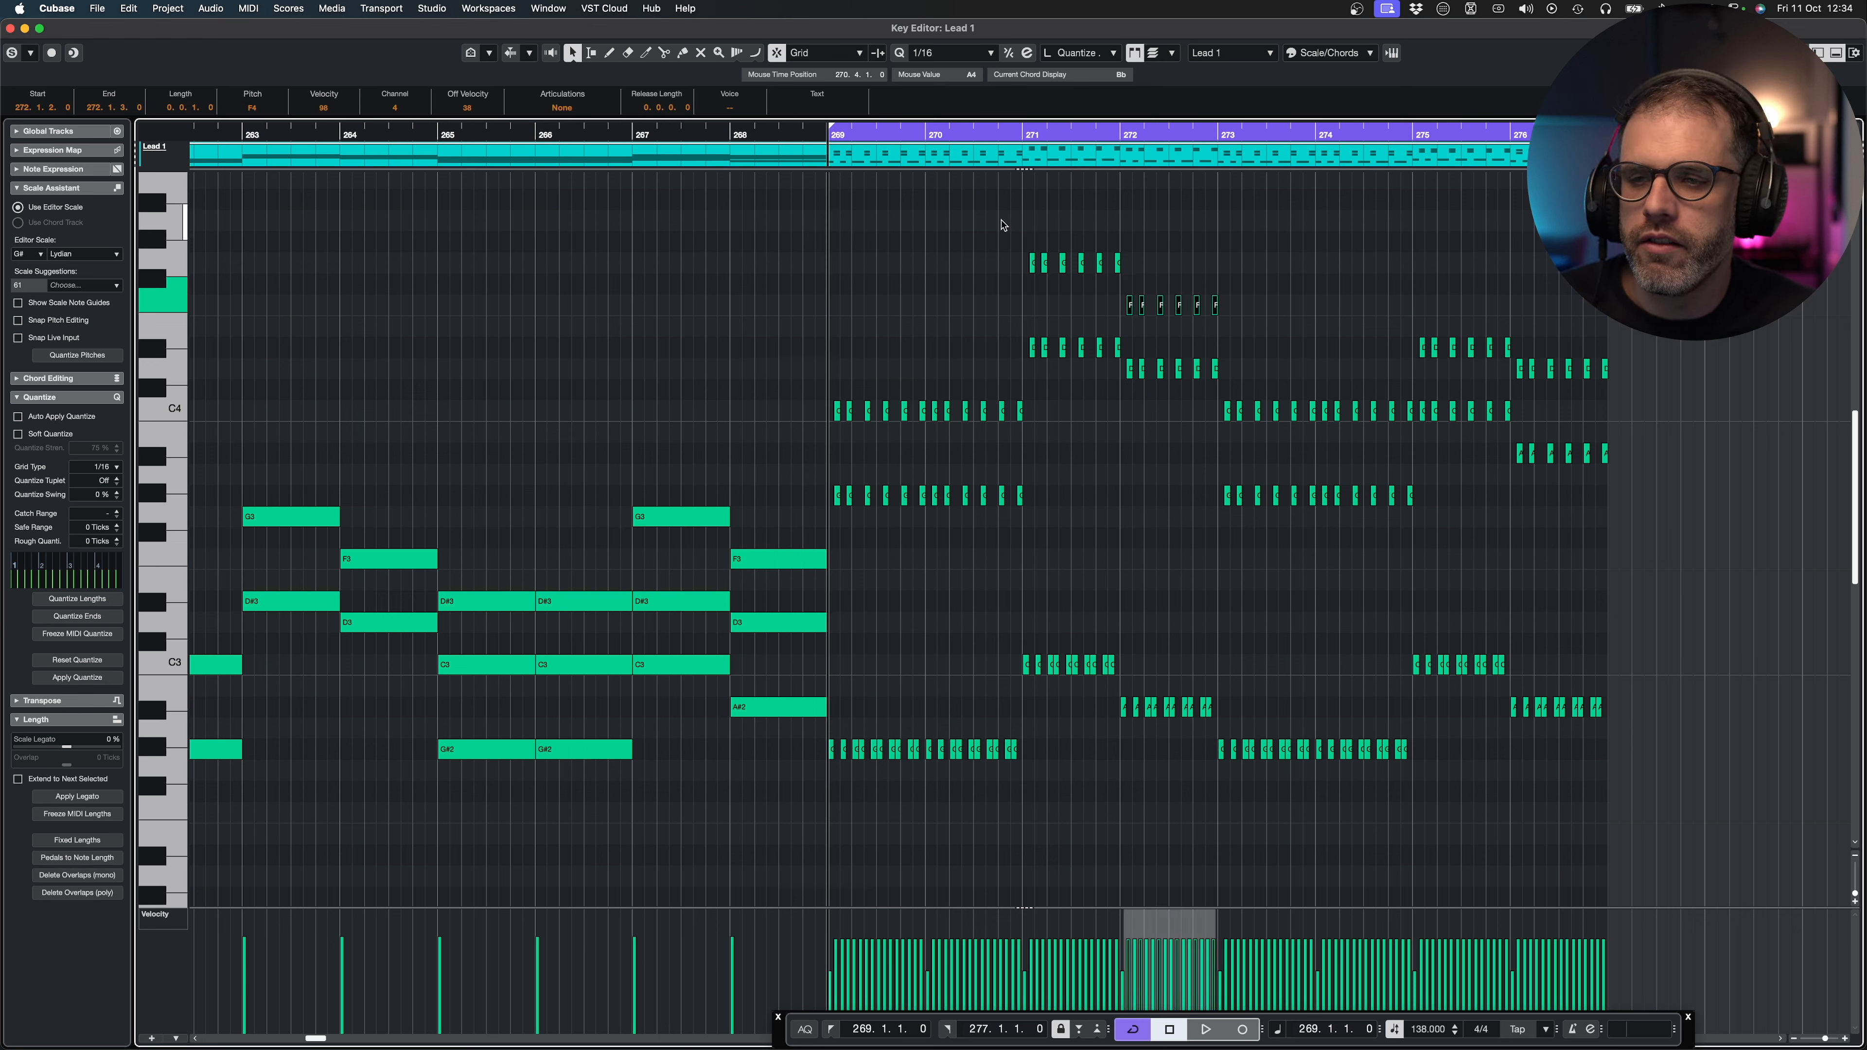
left_click_drag(1003, 225, 1242, 359)
left_click_drag(1400, 280, 1699, 510)
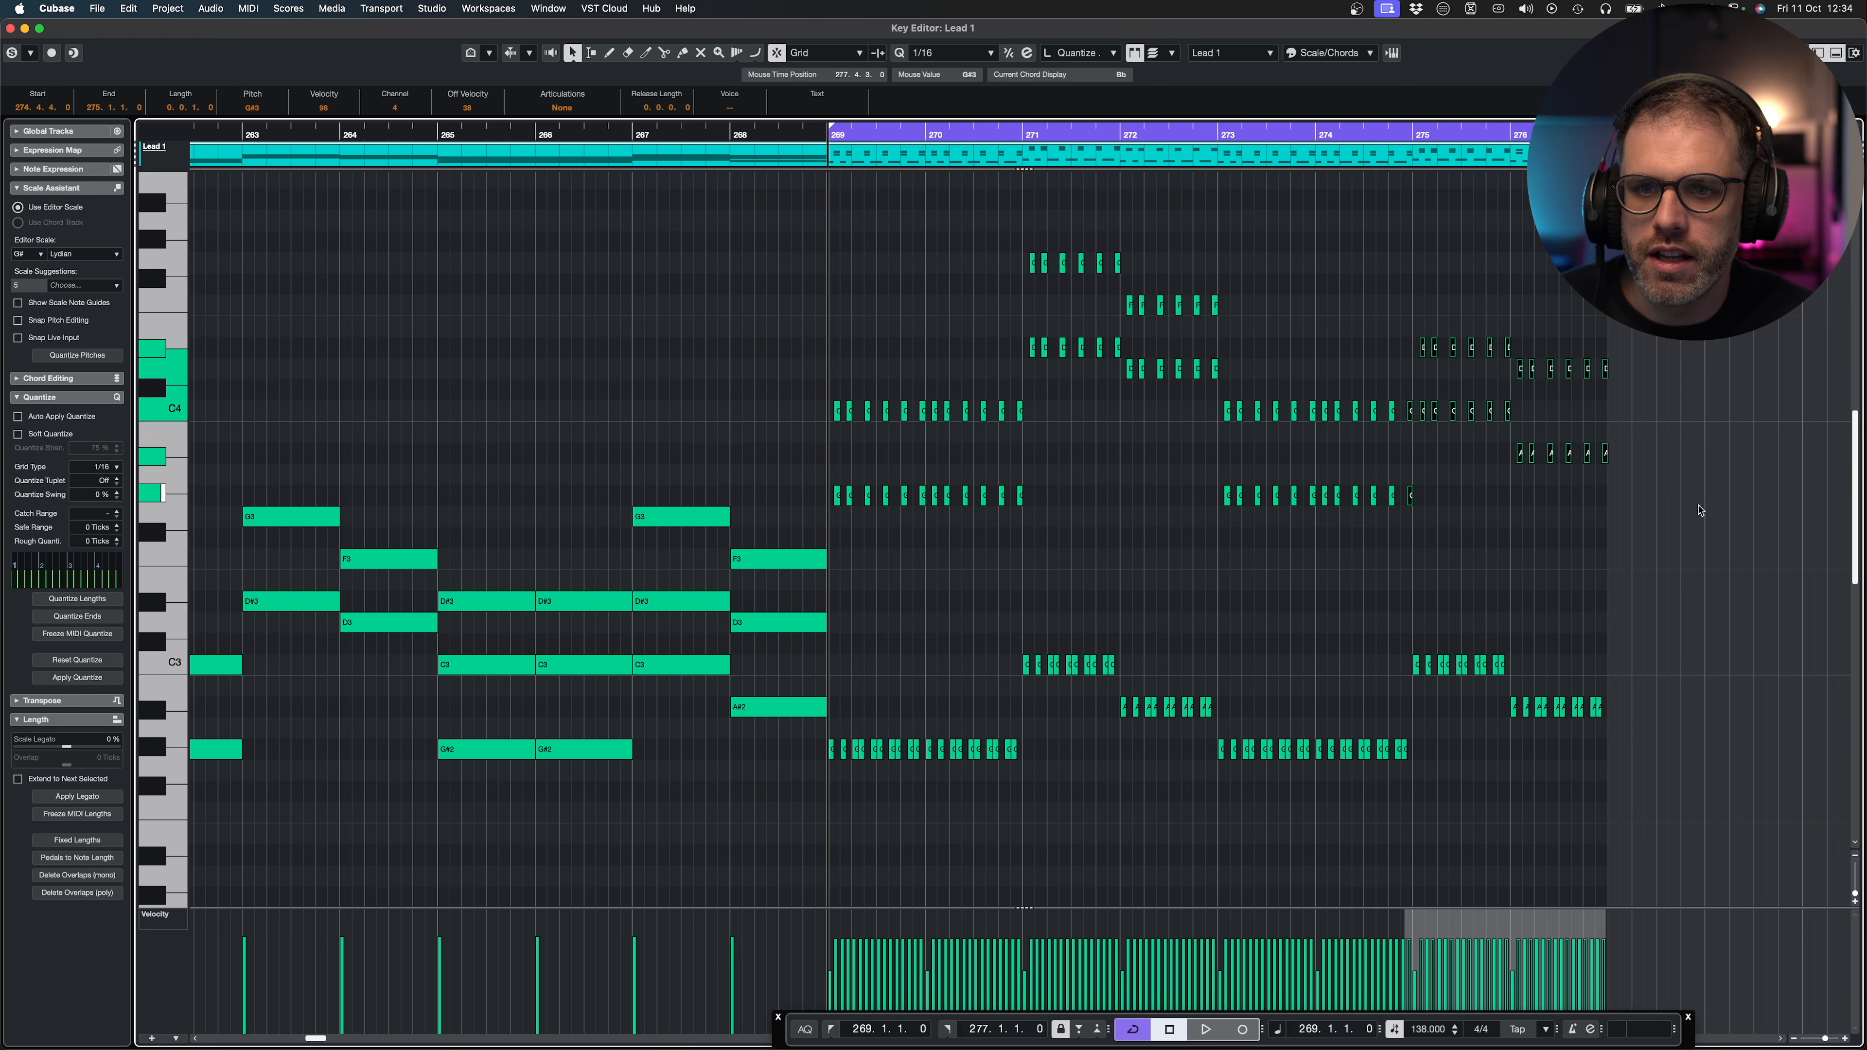
left_click(595, 496)
Examine the lower two notes of each sustained triad in bars 265 to 268.
scroll(827, 417, "left", 3)
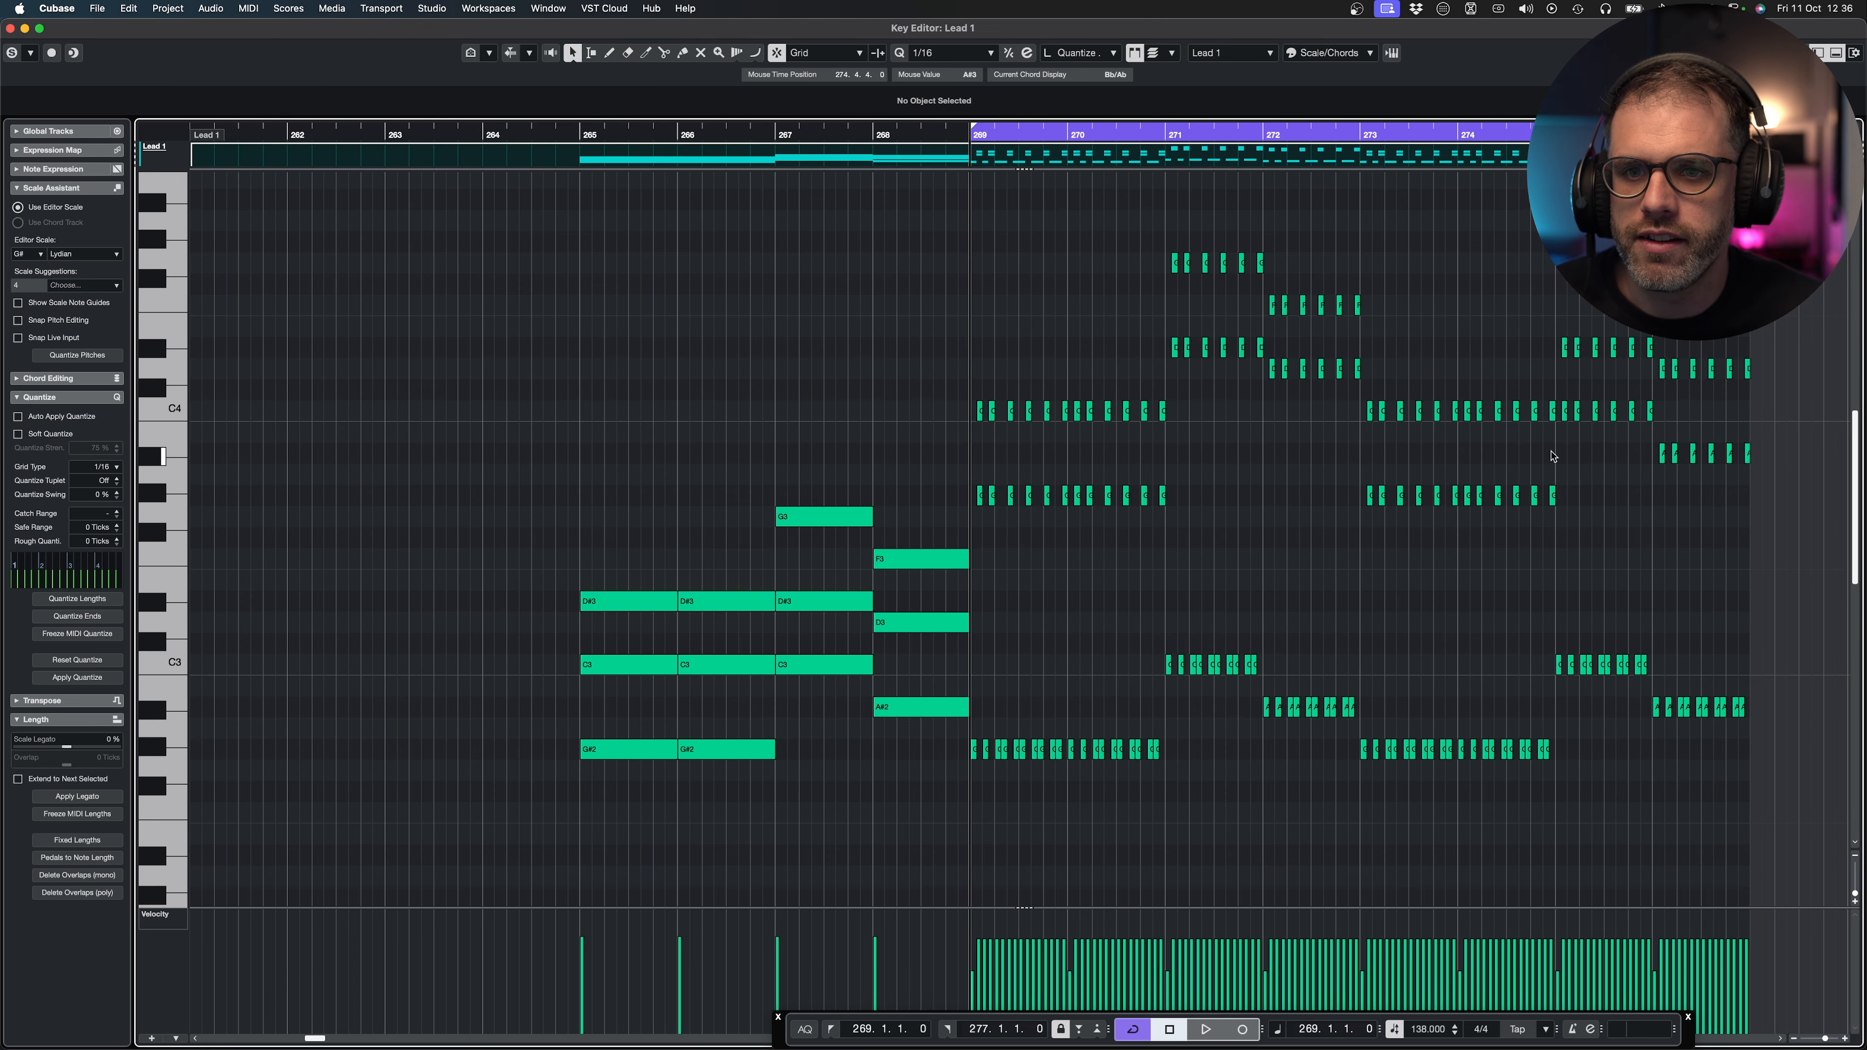
left_click_drag(622, 636, 714, 796)
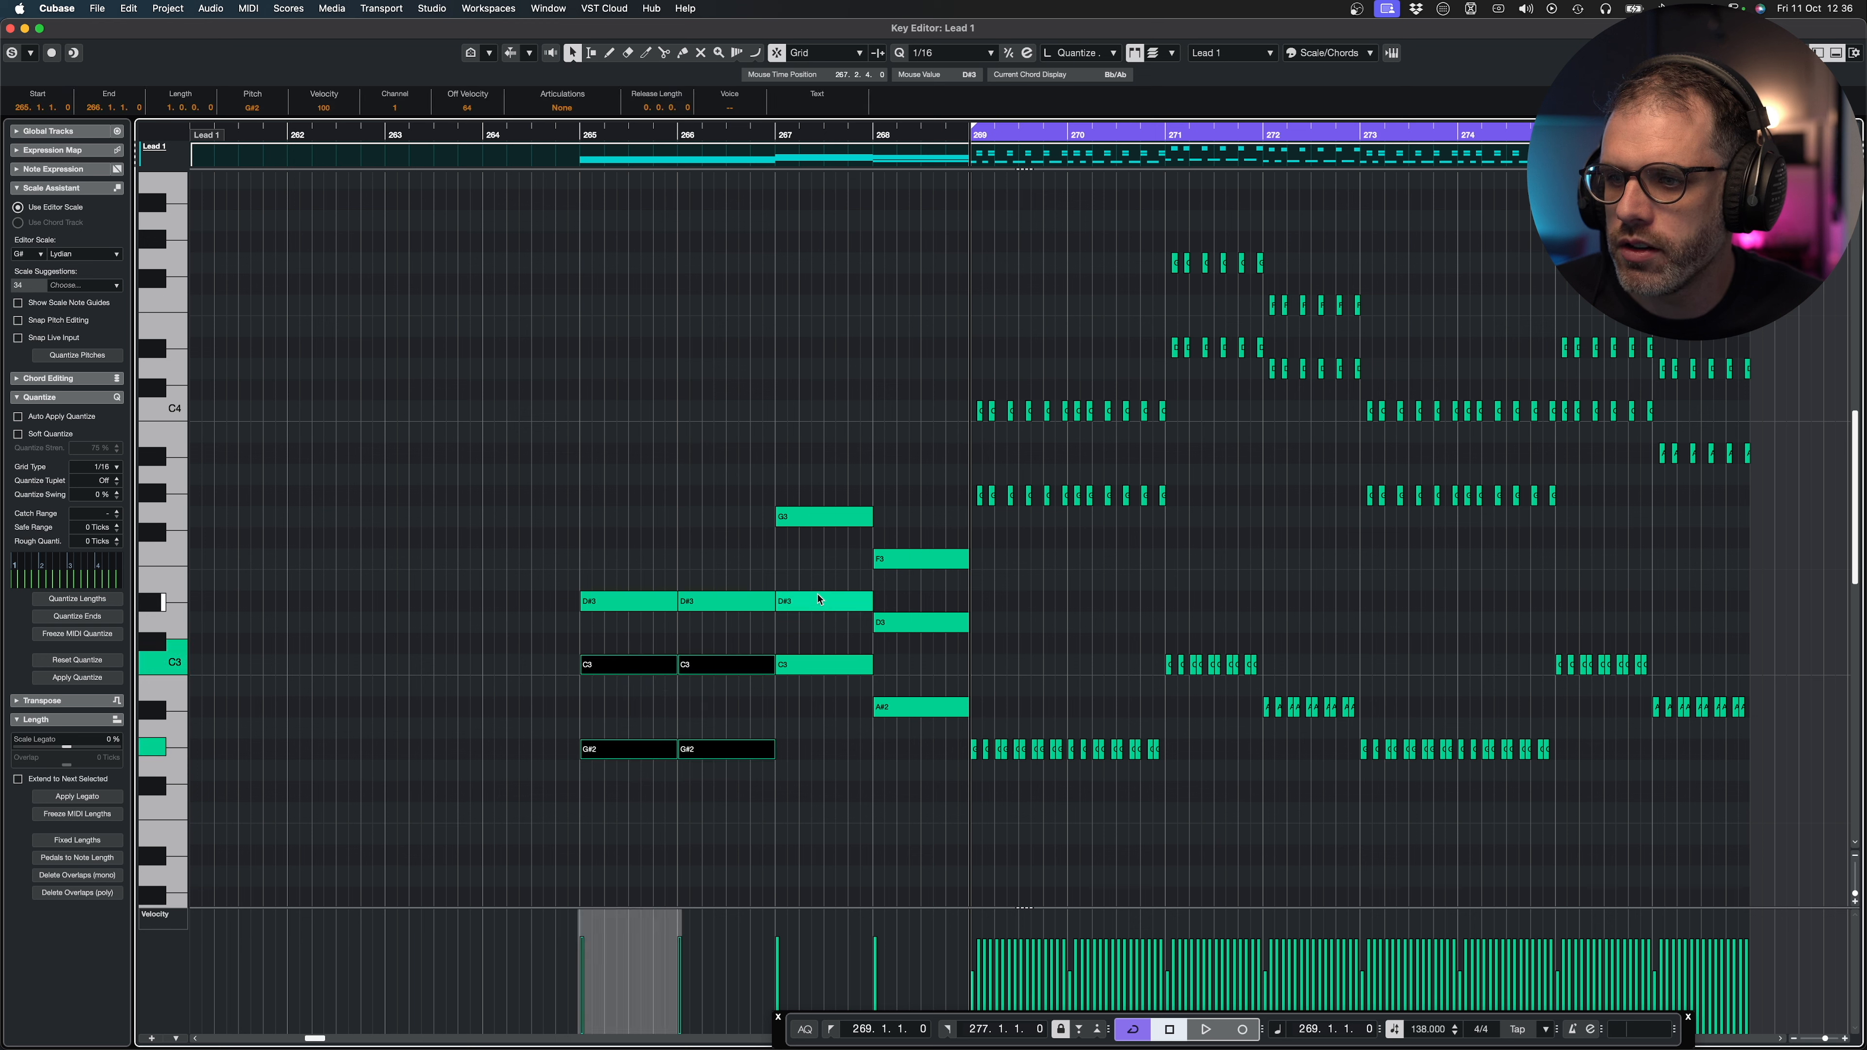
left_click(818, 600, "shift")
left_click(836, 661, "shift")
left_click_drag(908, 593, 935, 773)
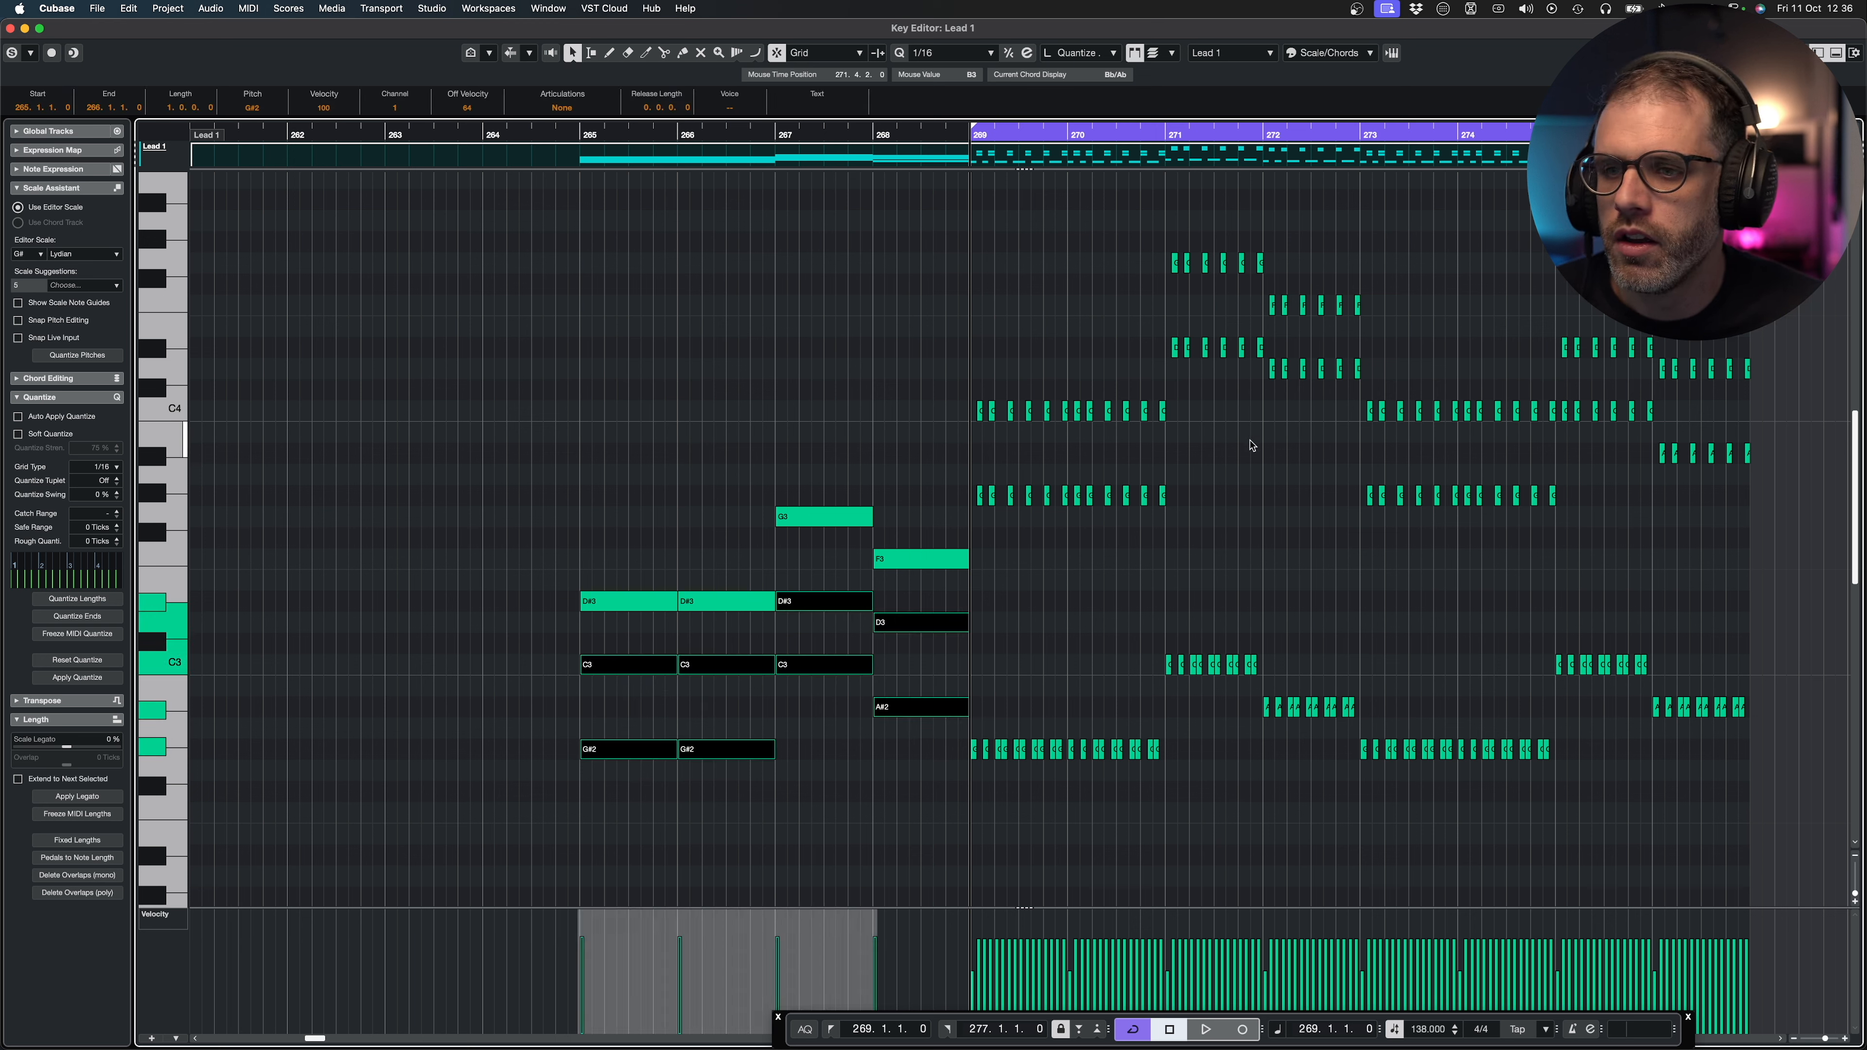
Compare the lower pairs in bars 265–266 and upper pairs in bars 267–268 with the rhythmic pattern's bass notes.
left_click_drag(647, 633, 759, 779)
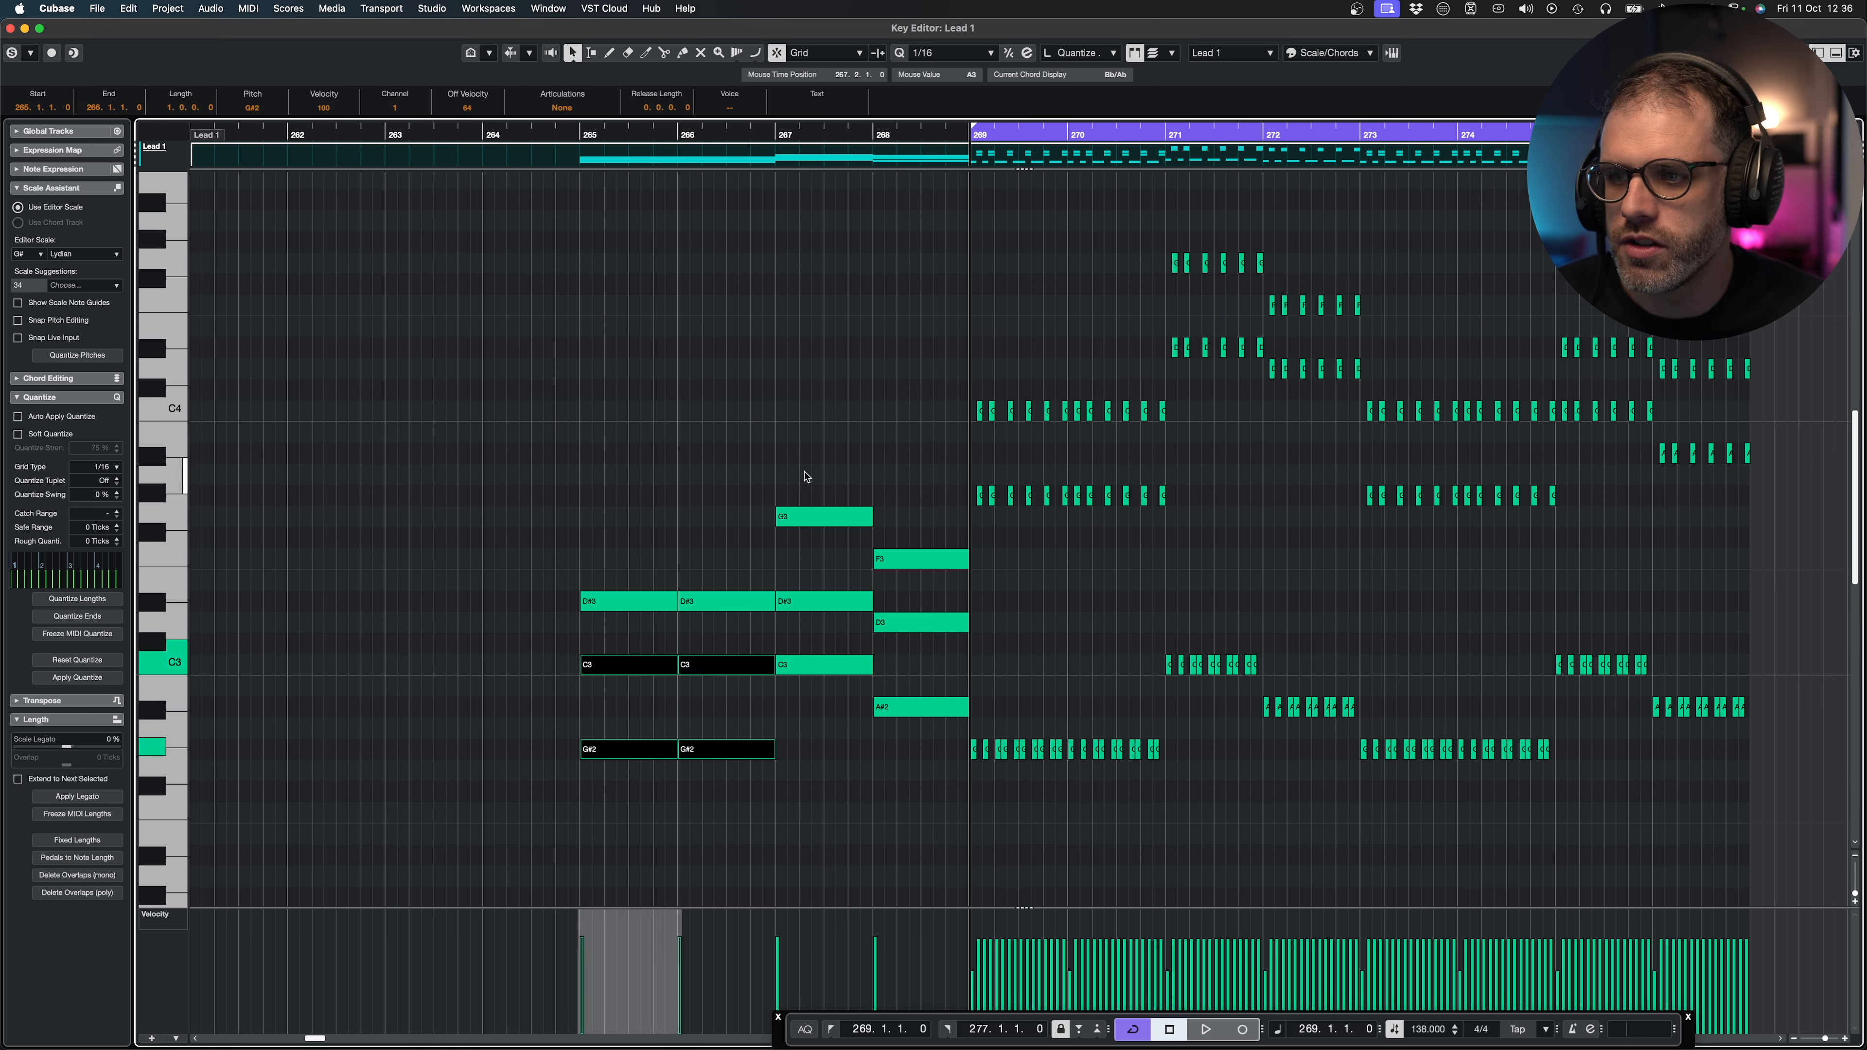
left_click_drag(804, 480, 833, 625)
left_click_drag(934, 516, 934, 658)
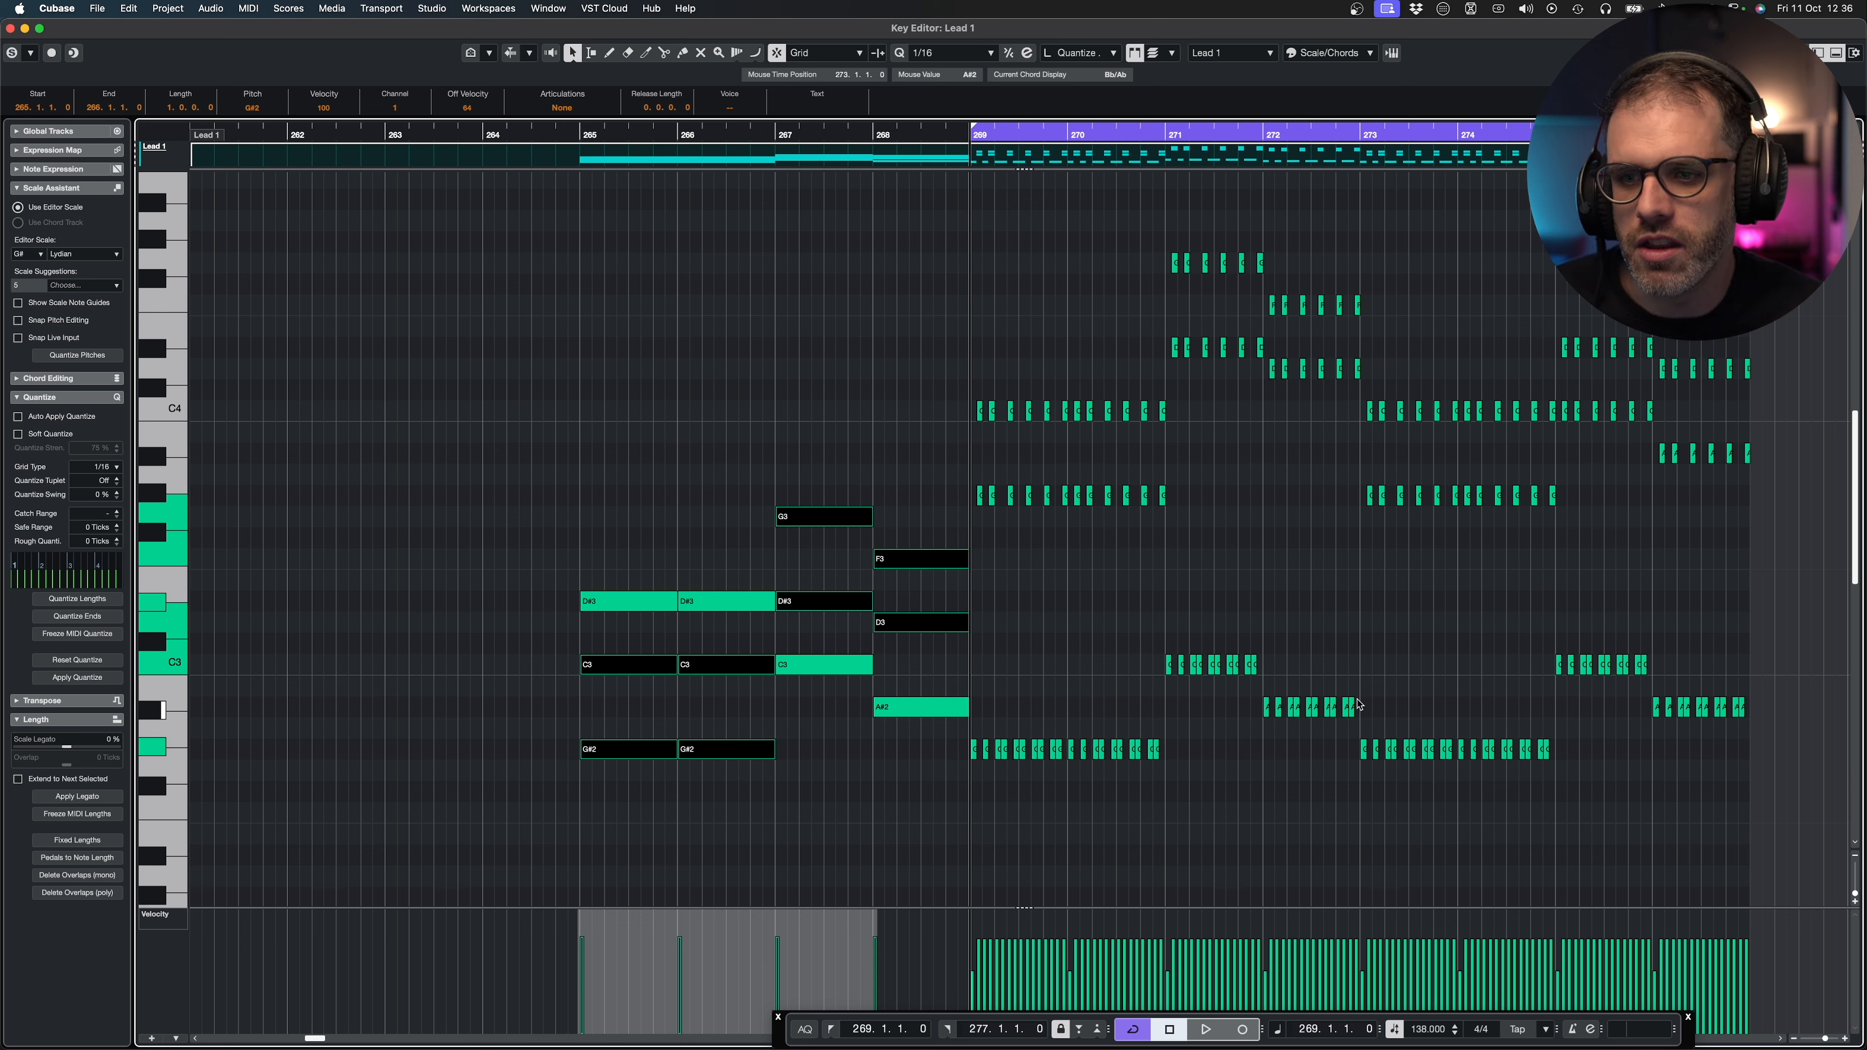
left_click_drag(978, 652, 1805, 855)
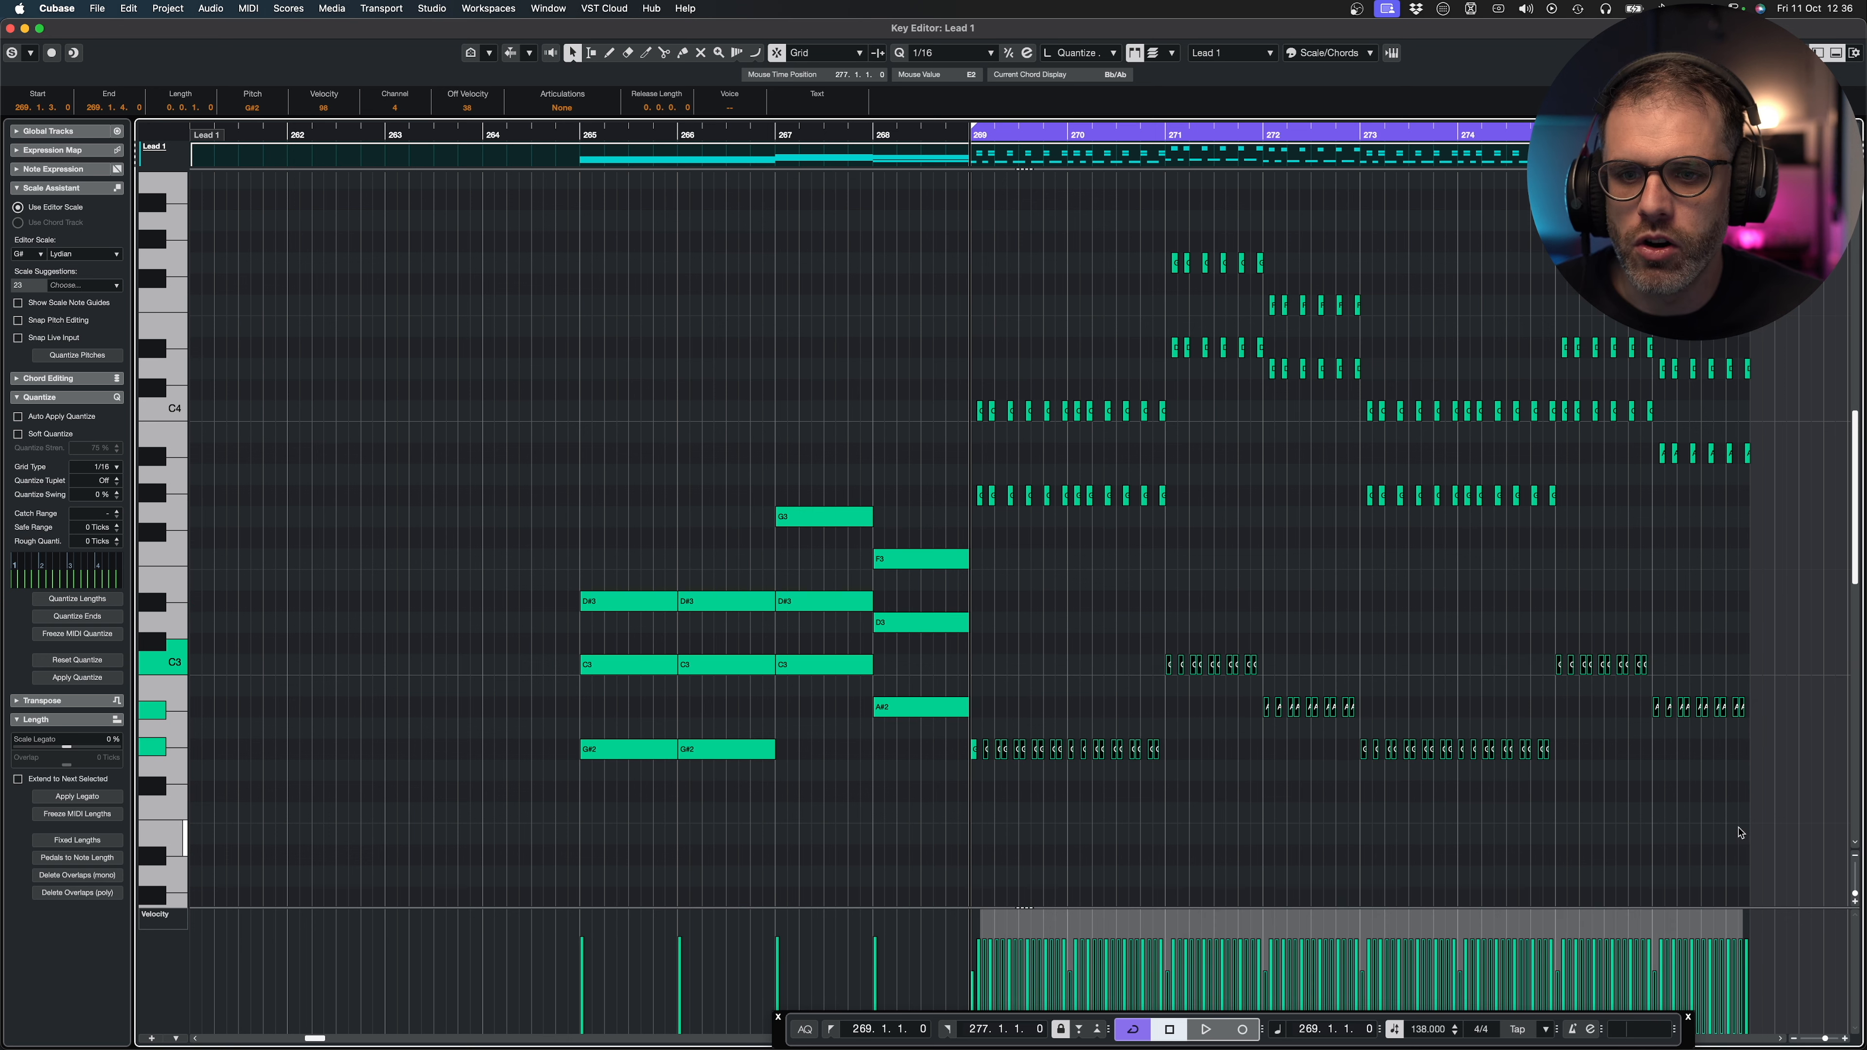
scroll(1041, 607, "down", 1)
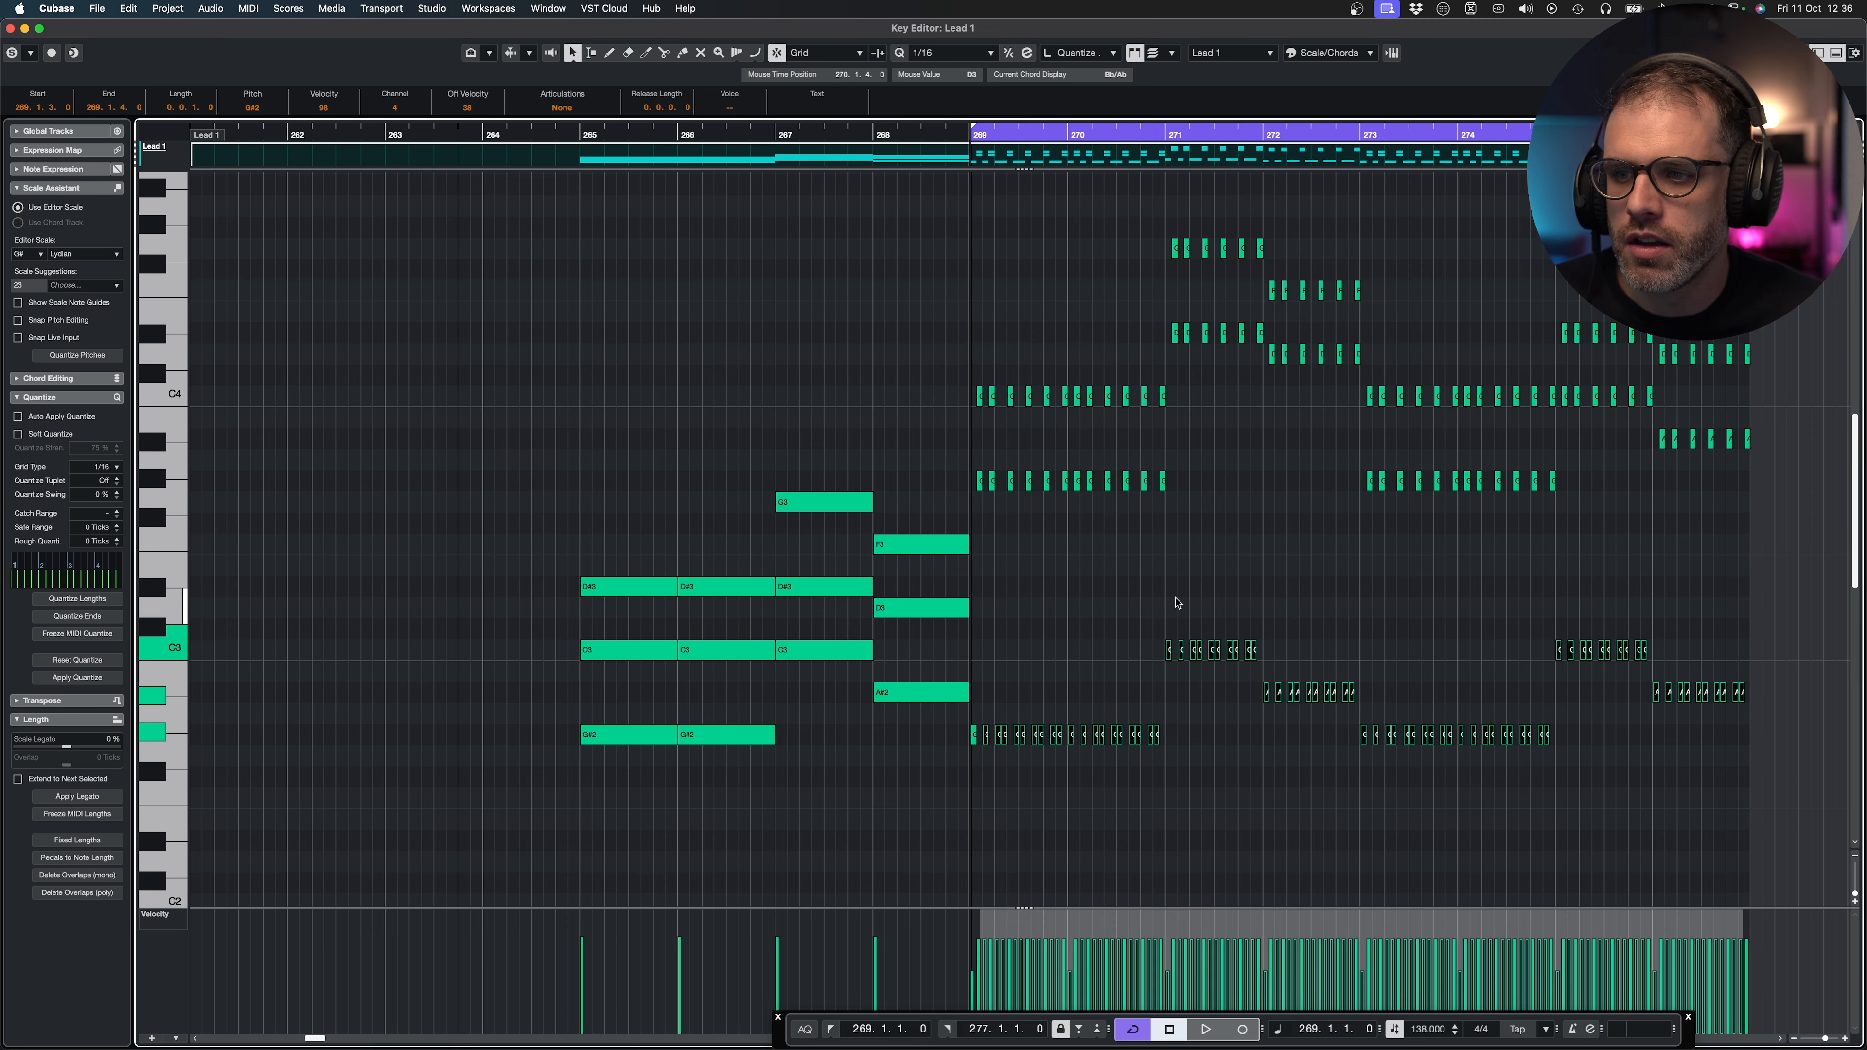
left_click(1696, 624)
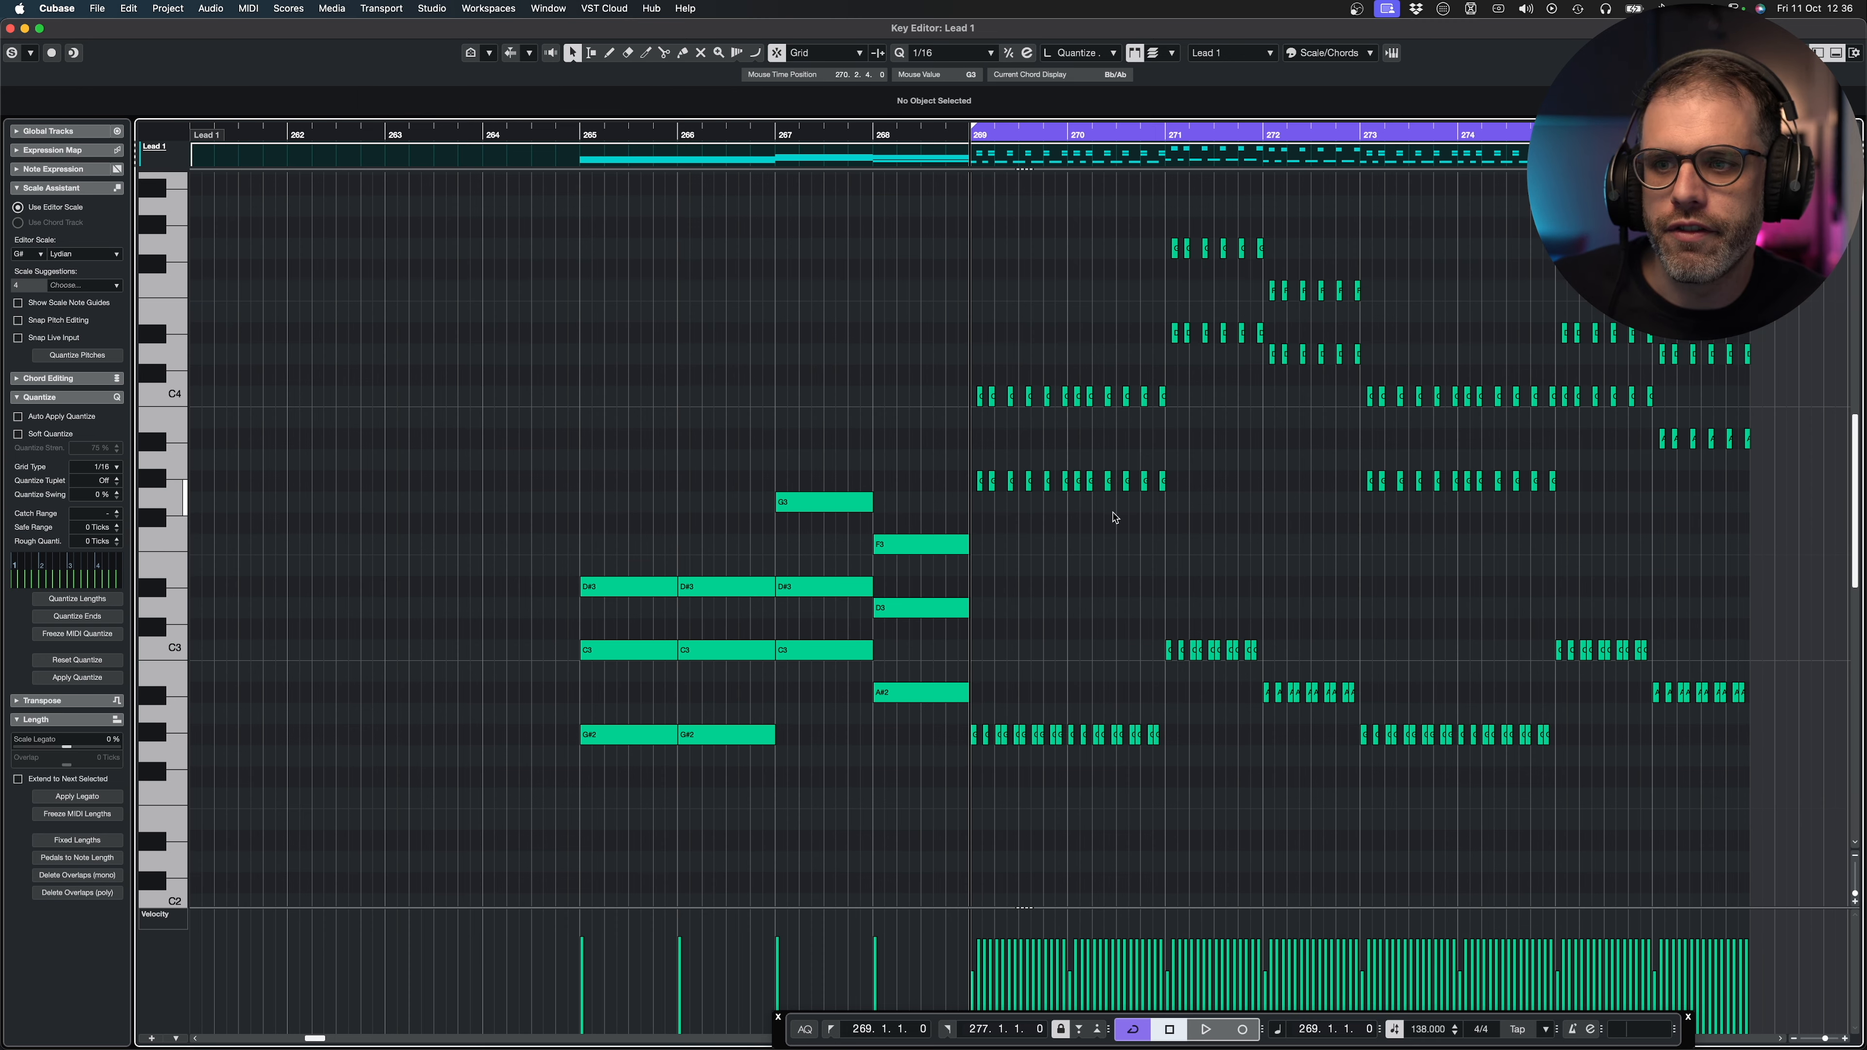
Copy the bar 265 triad to bar 261 and lower the copy's G#2 root one octave to G#1.
left_click_drag(723, 485, 356, 736)
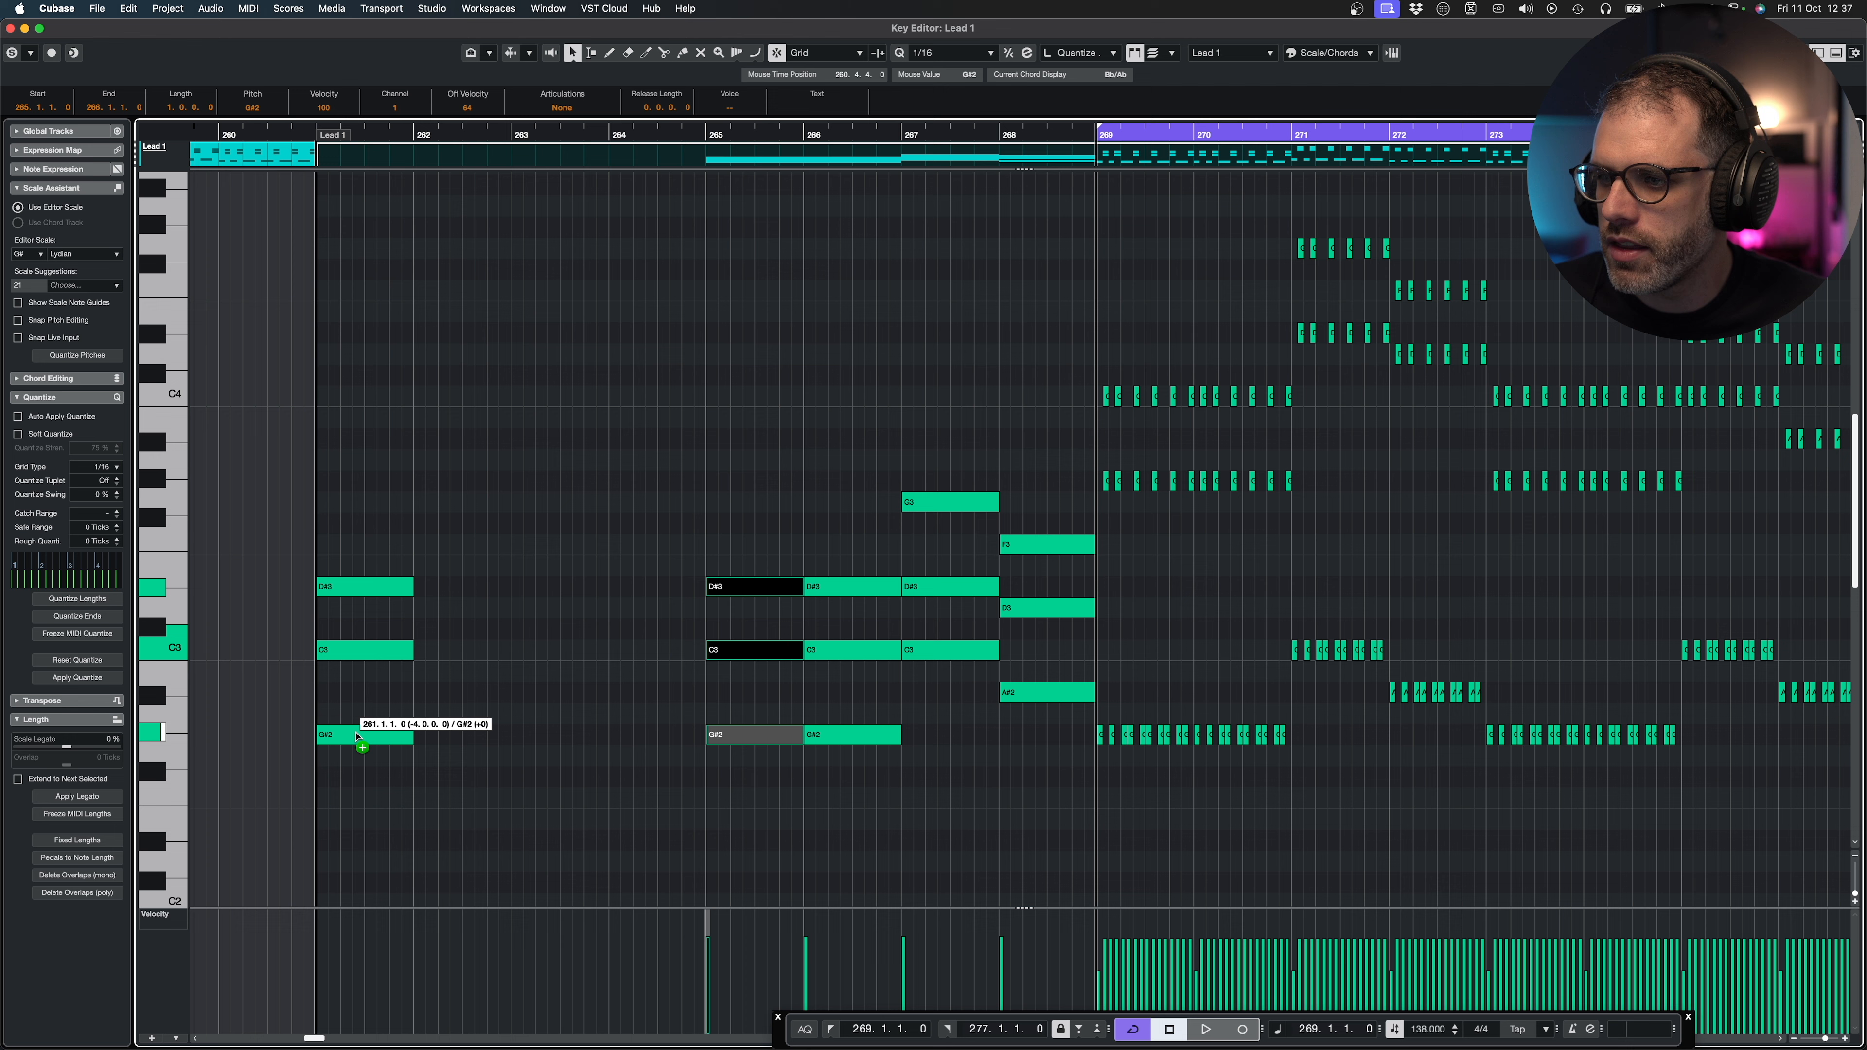
left_click(360, 735)
key("shift+Down")
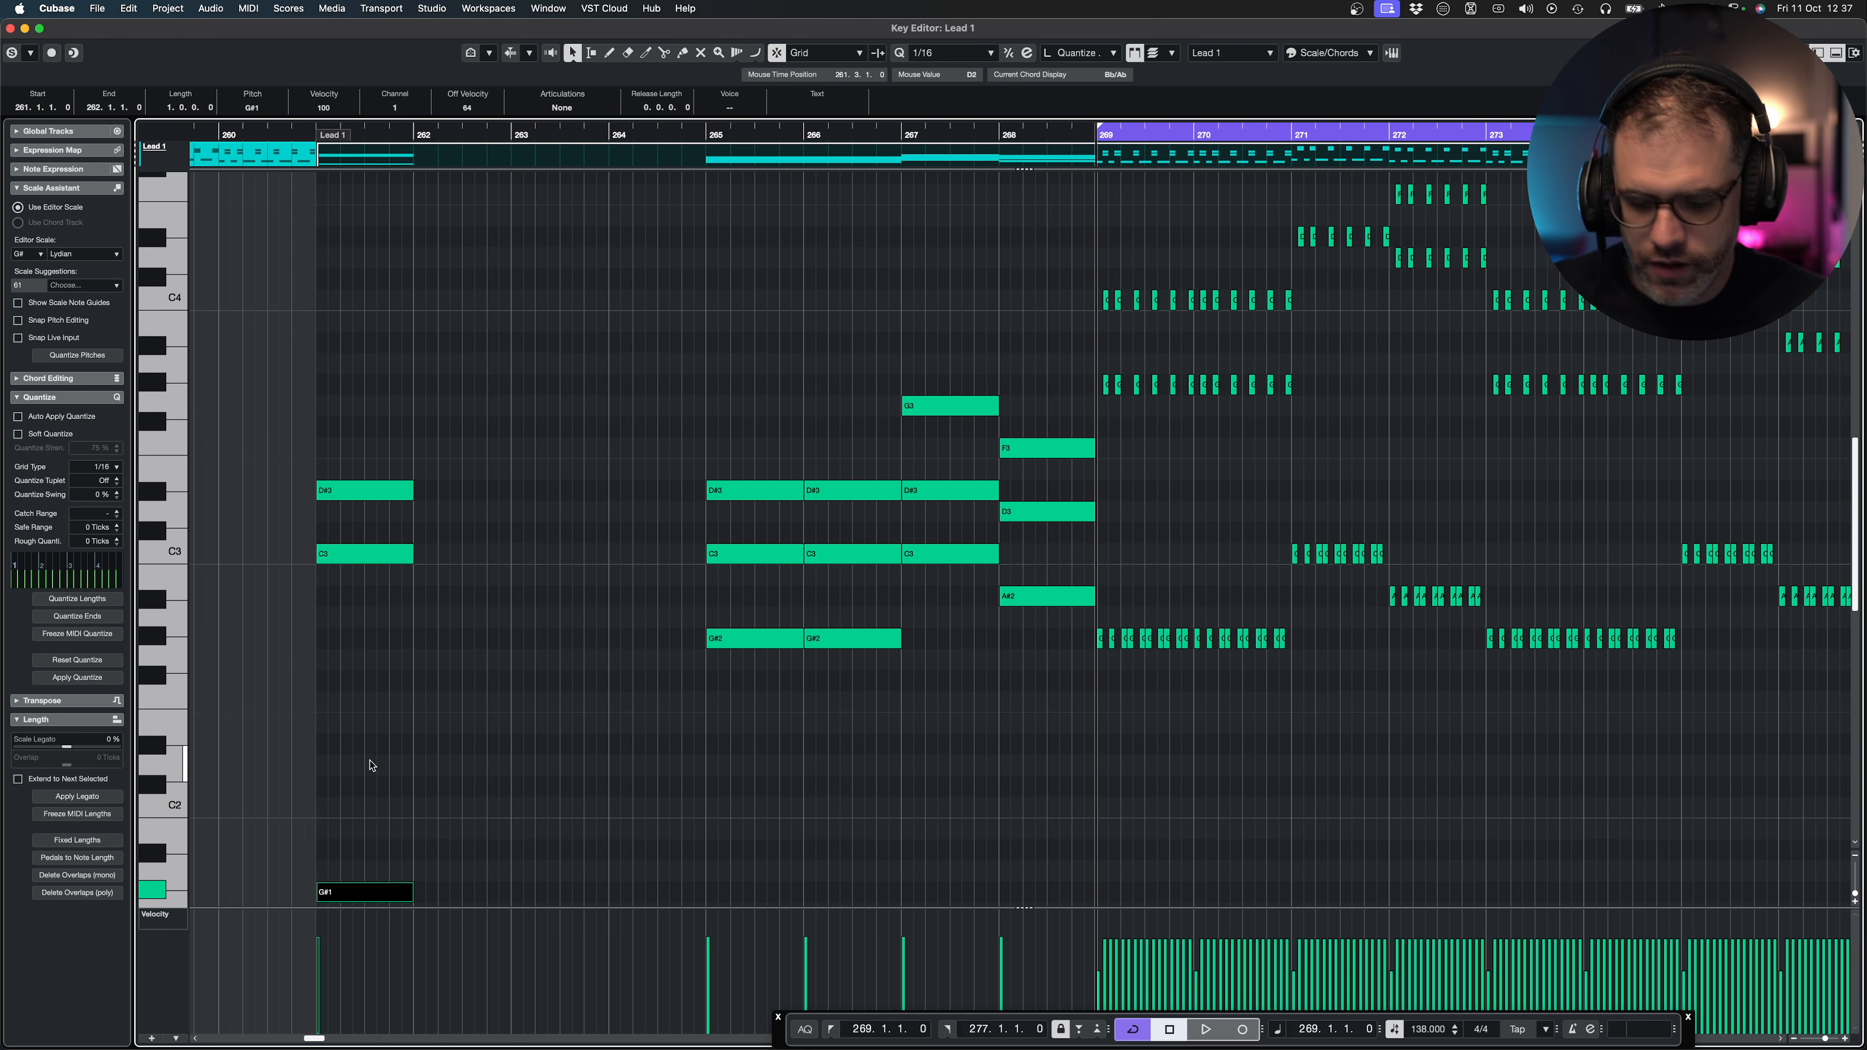
left_click_drag(1126, 562, 1306, 805)
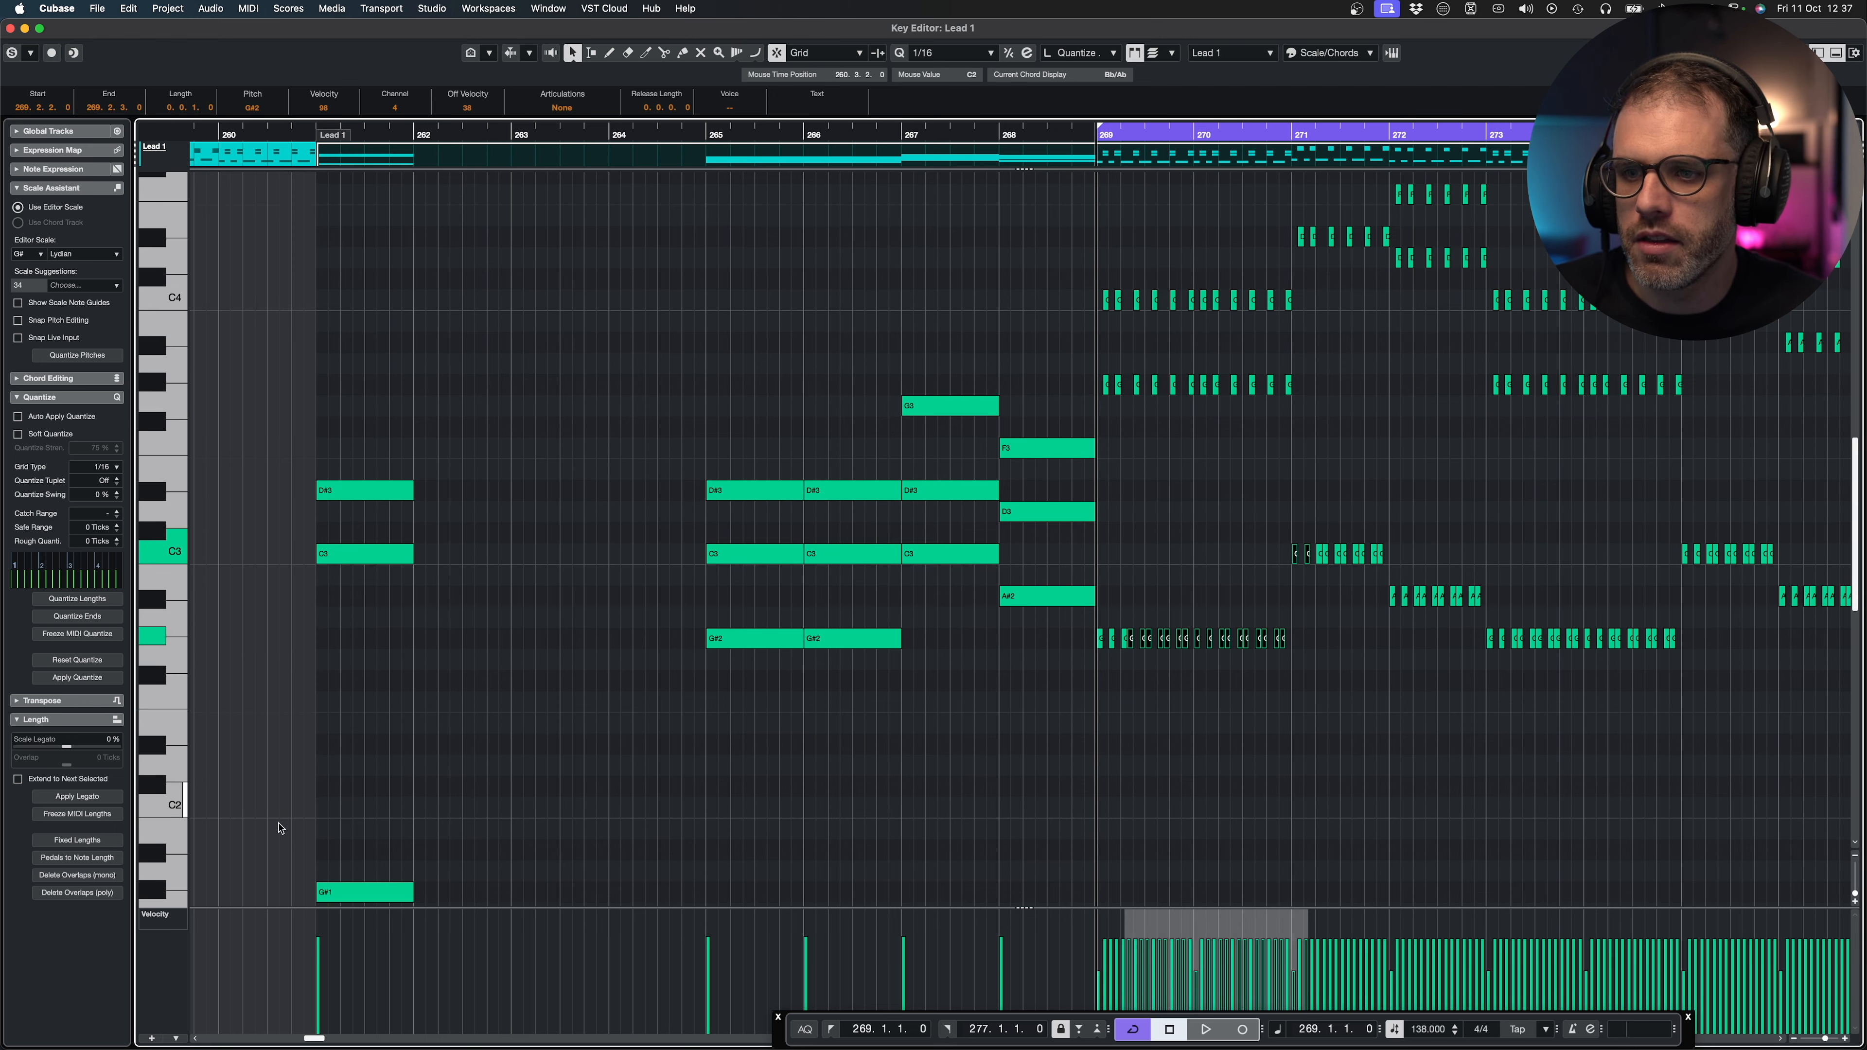
Revoice the bar 261 chord by lowering its D#3 to G#2, keeping C3 as the top note.
left_click_drag(380, 832, 393, 921)
left_click_drag(369, 404, 393, 562)
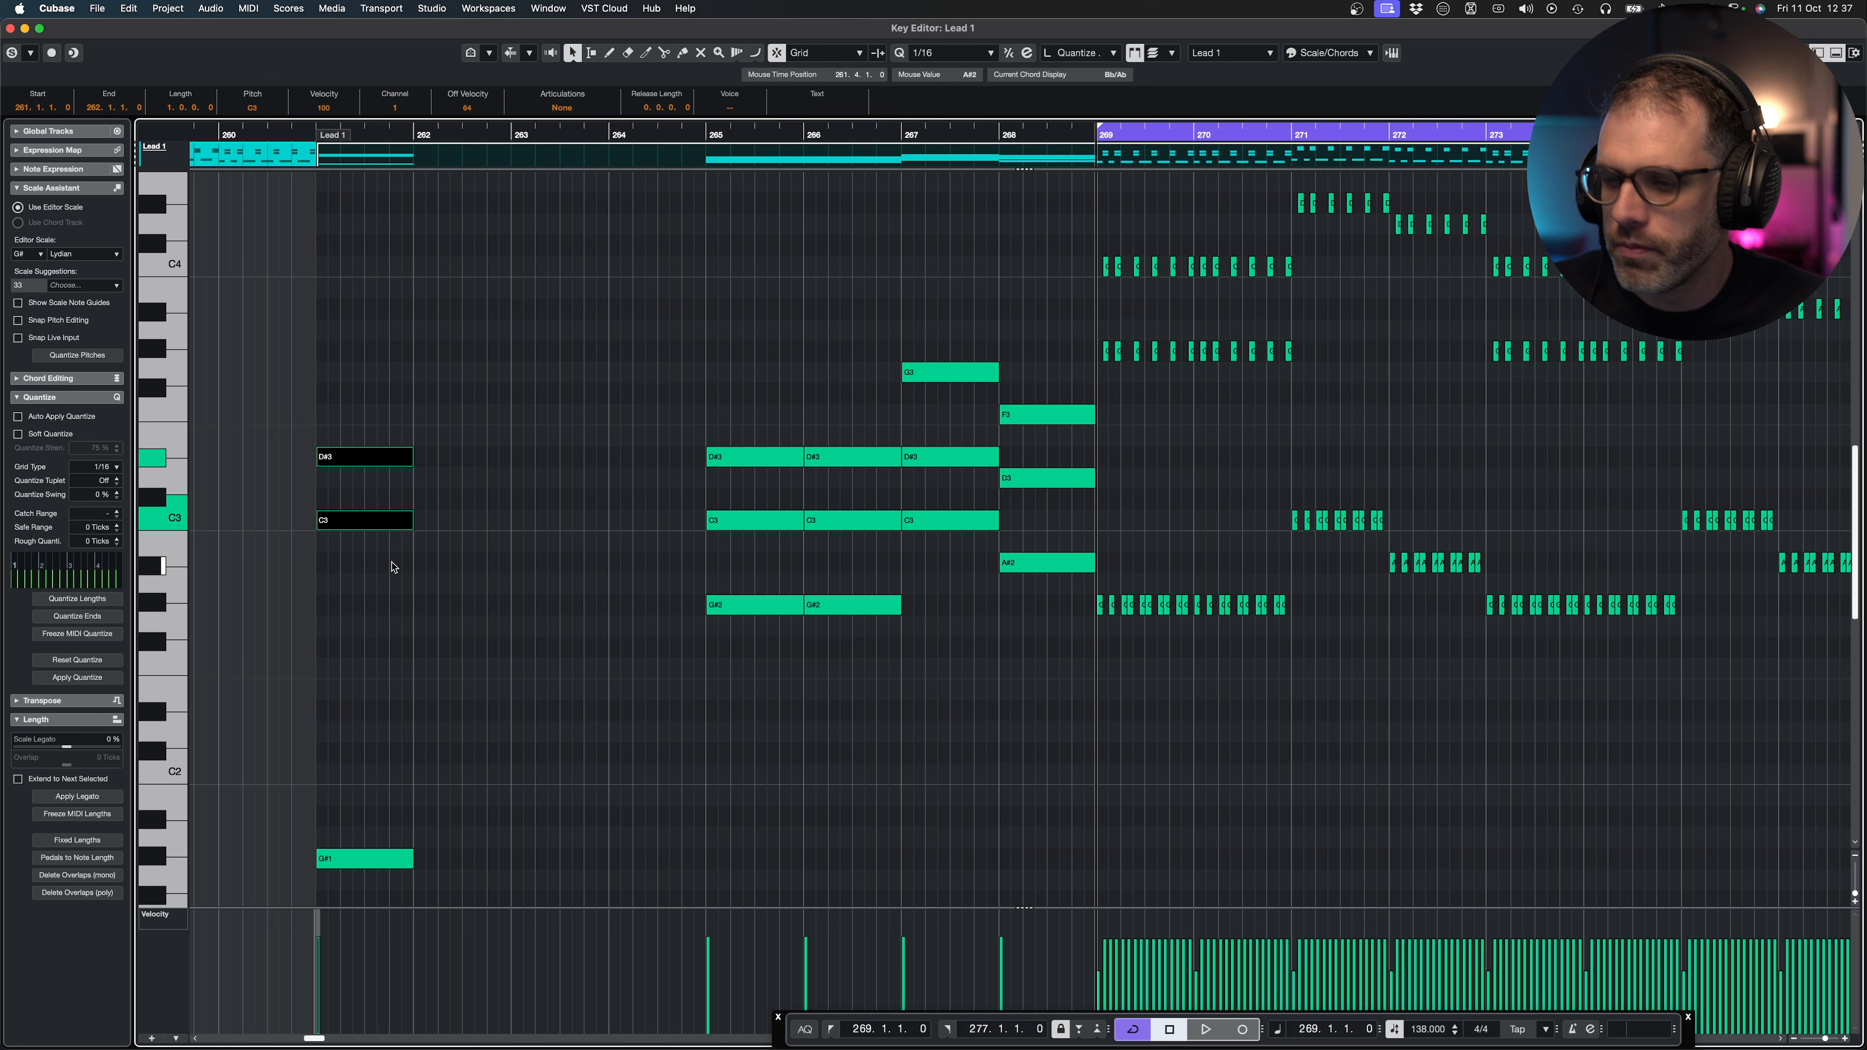
key("Down")
key("Down")
key("Down")
key("Down")
left_click(368, 531)
key("Up")
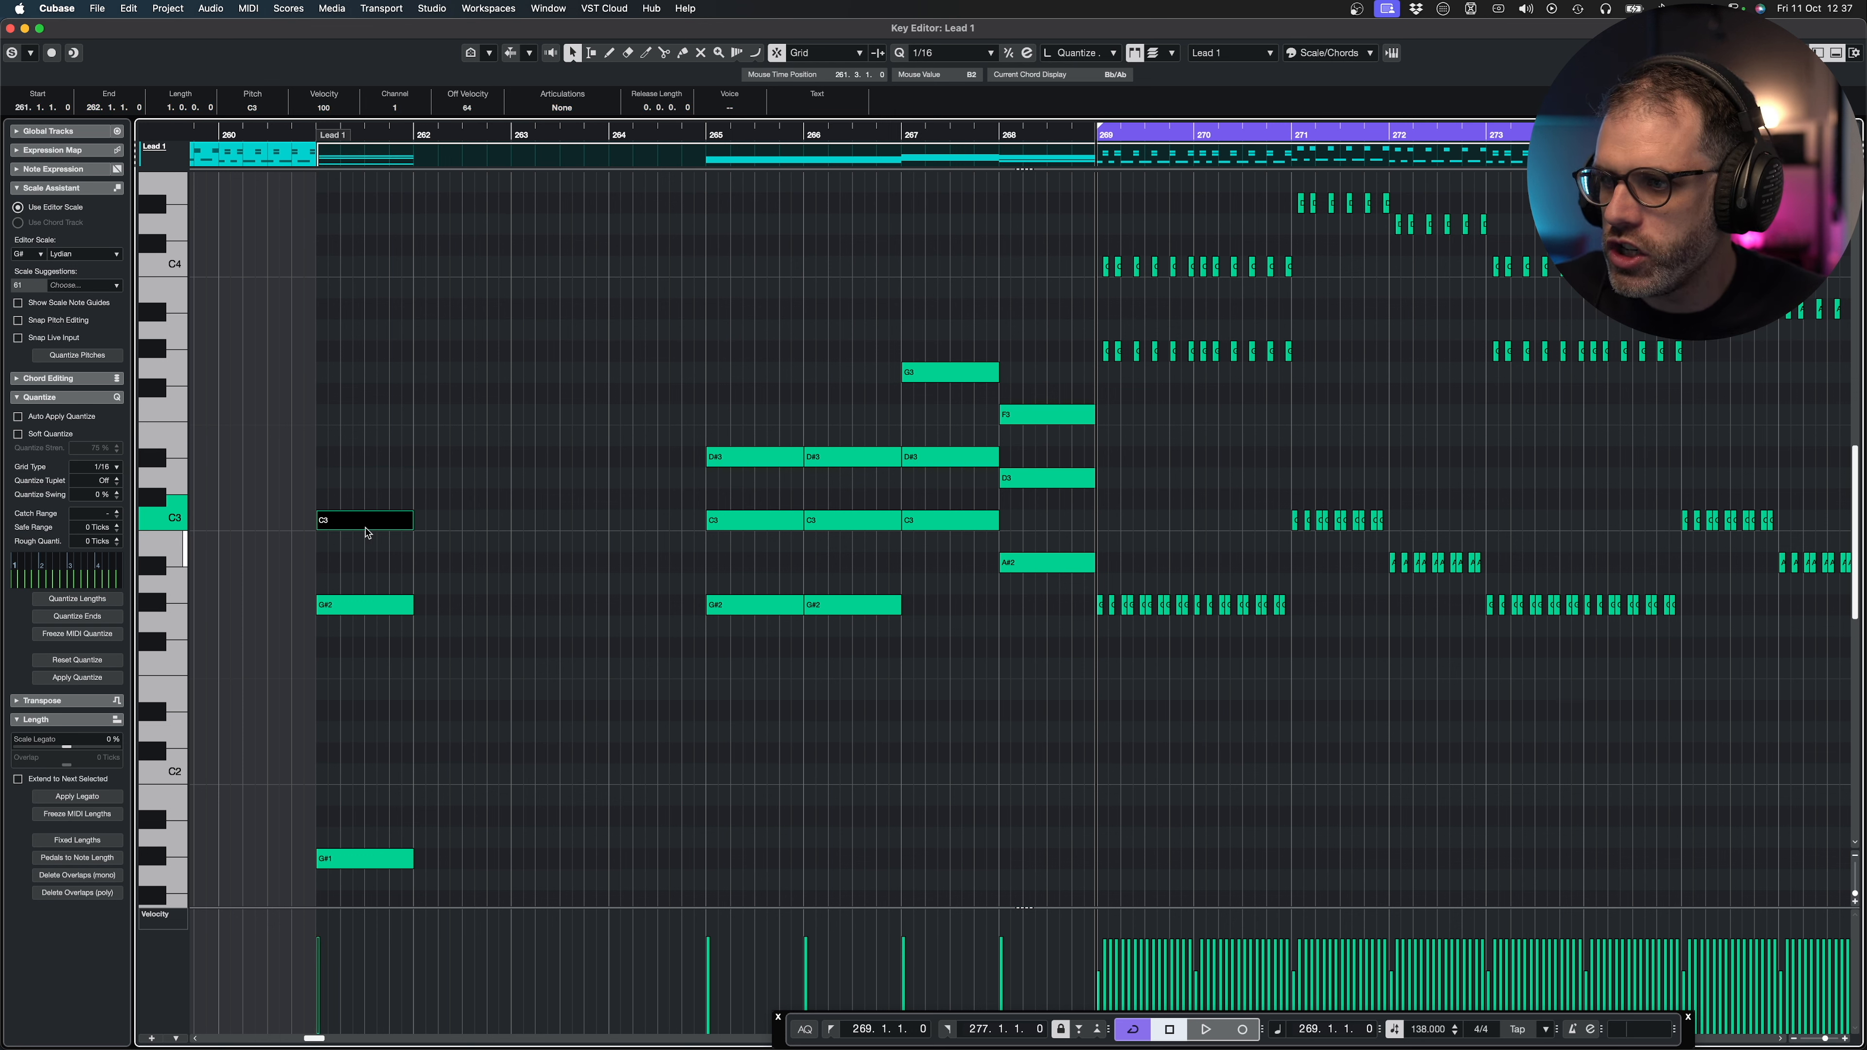
left_click(365, 855)
left_click(373, 693)
left_click(374, 604)
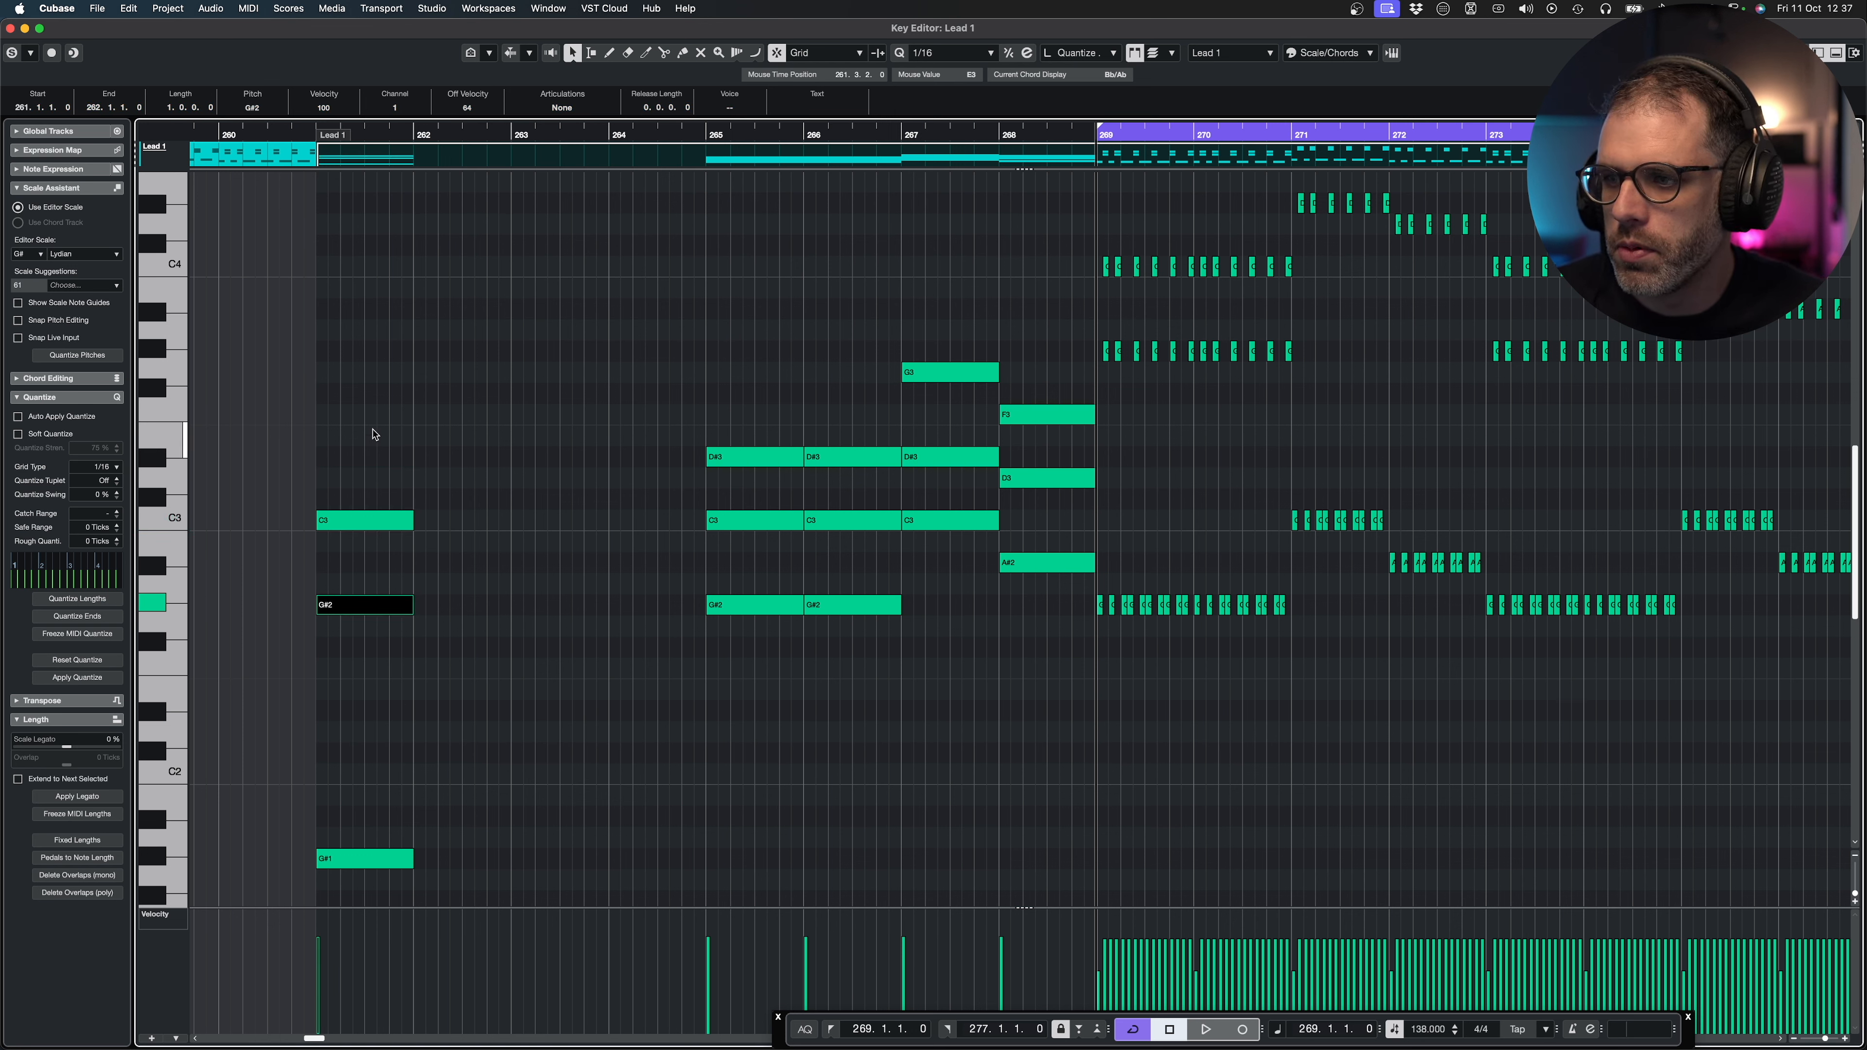
Duplicate the bar 261 chord into bars 262 and 263, and transpose the bar 263 copy to C2, C3 and D#3.
left_click_drag(373, 434, 536, 866)
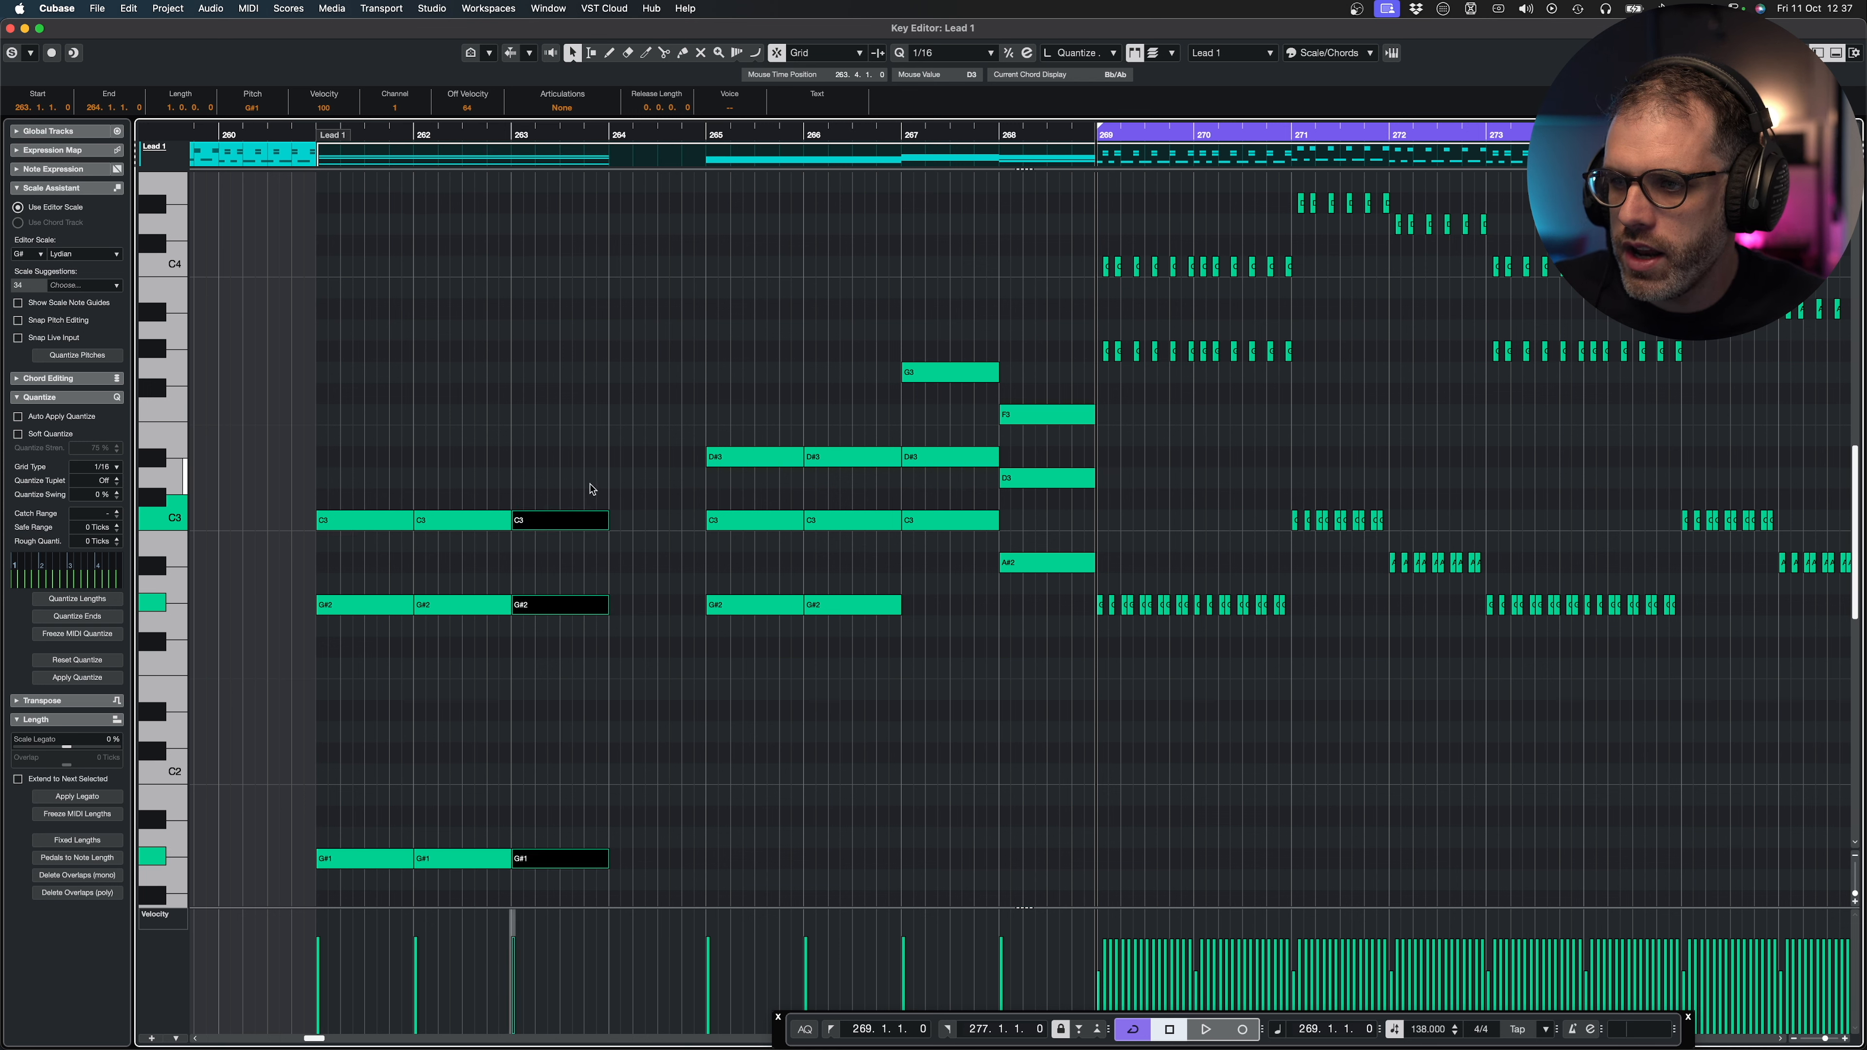
key("Up")
key("Up")
key("Up")
key("Up")
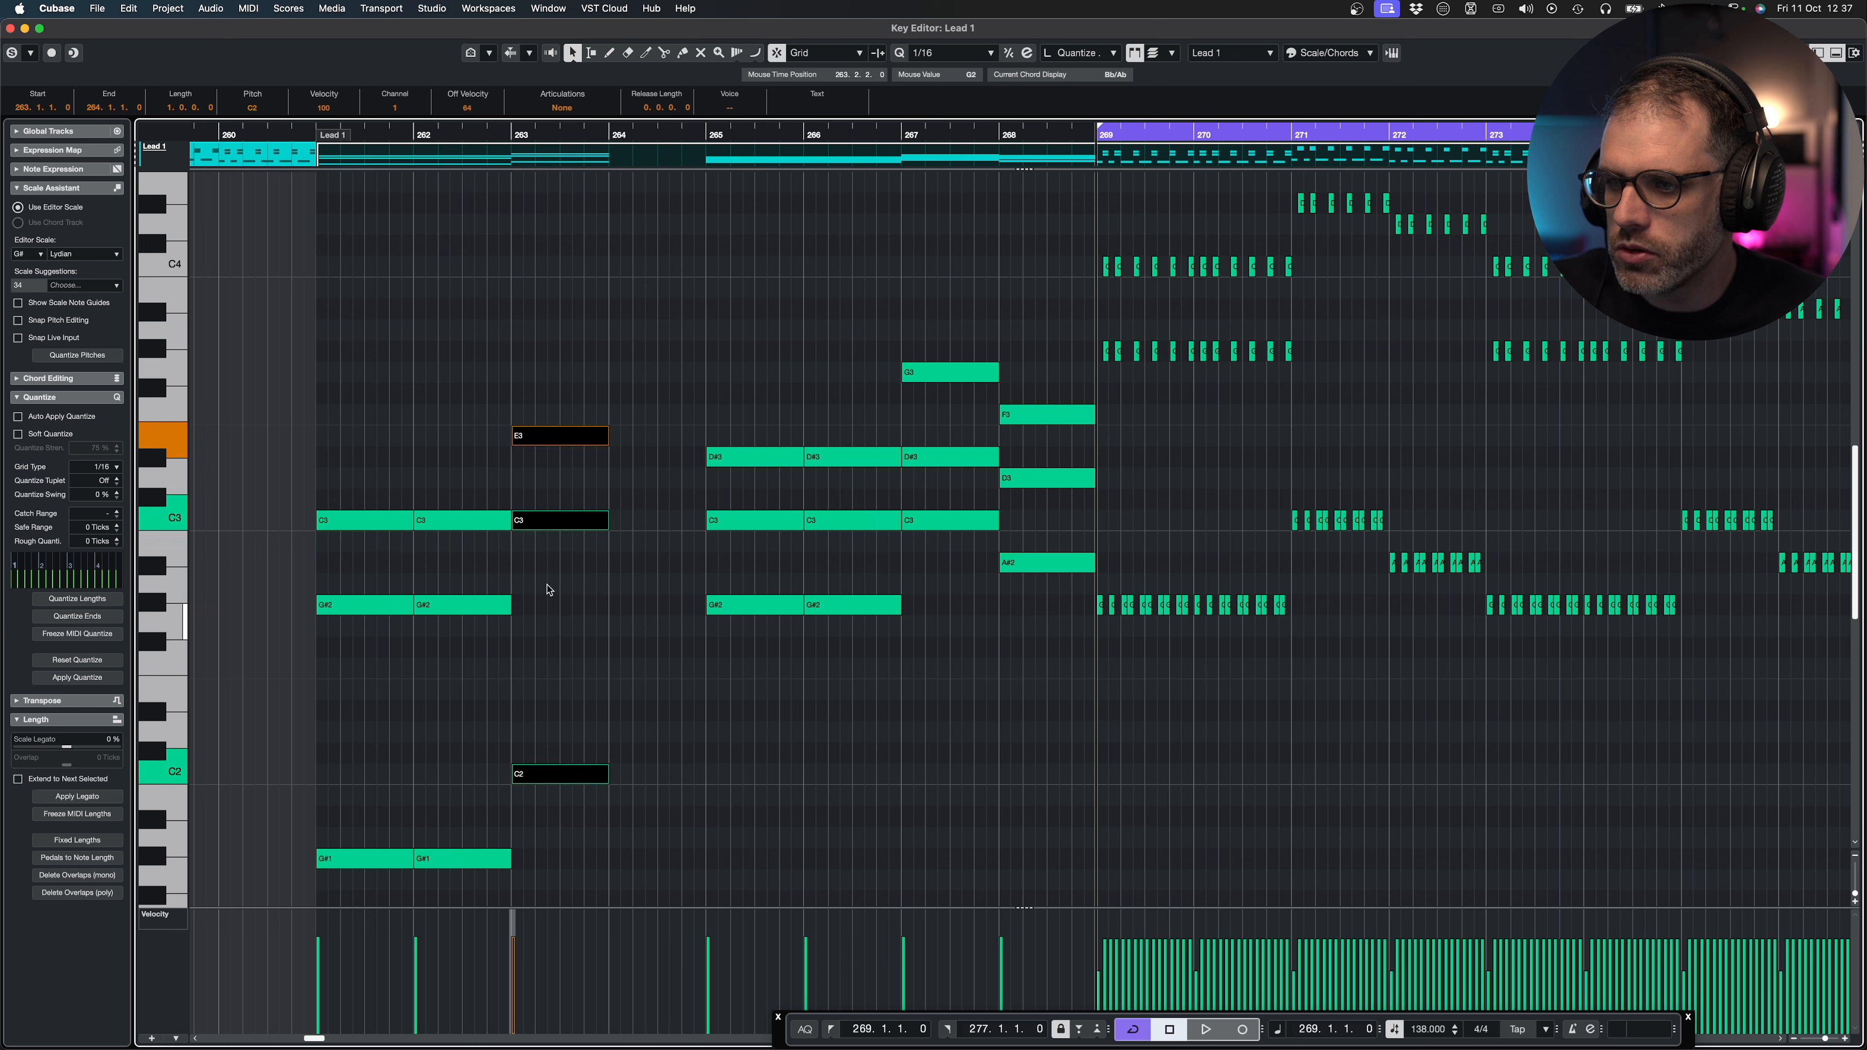
left_click(558, 437)
key("Down")
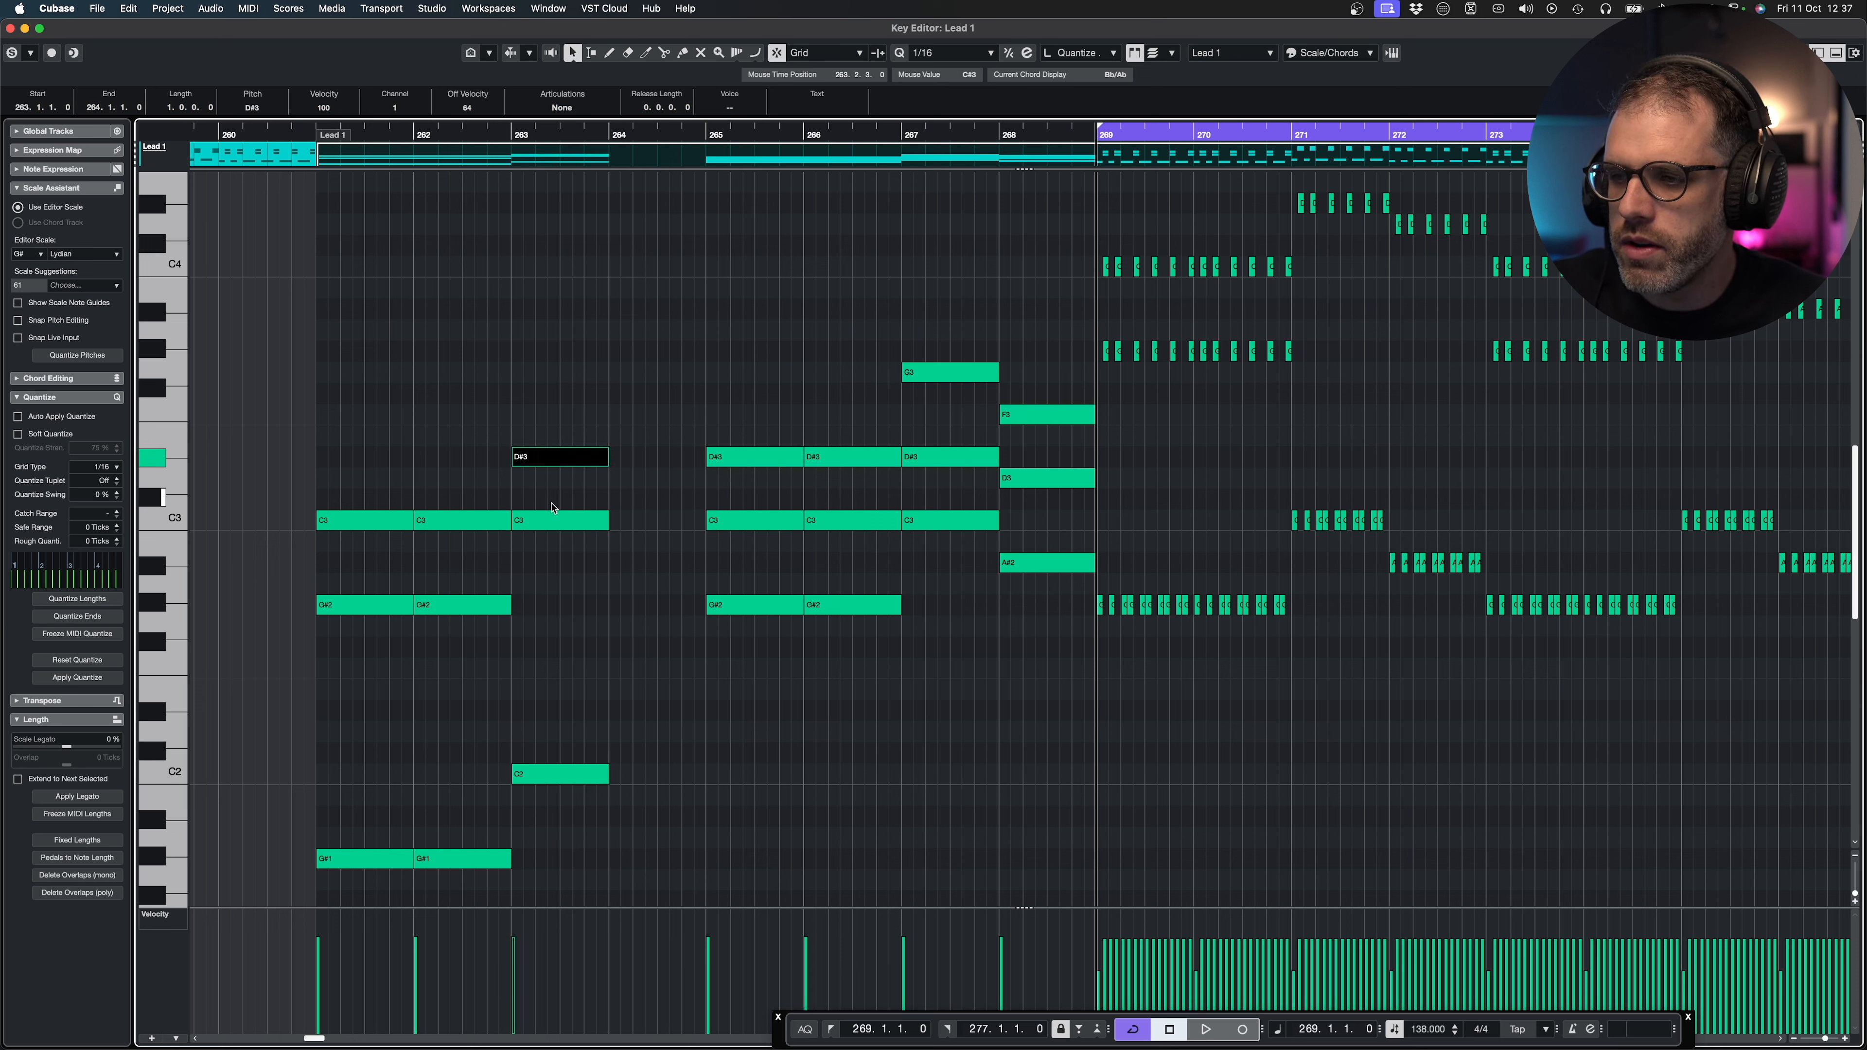
Duplicate the bar 263 chord into bar 264 and change the copy's notes to A#1, A#2 and D3.
left_click_drag(564, 390, 535, 844)
key("super+d")
left_click_drag(624, 775, 629, 821)
left_click(661, 505)
key("Up")
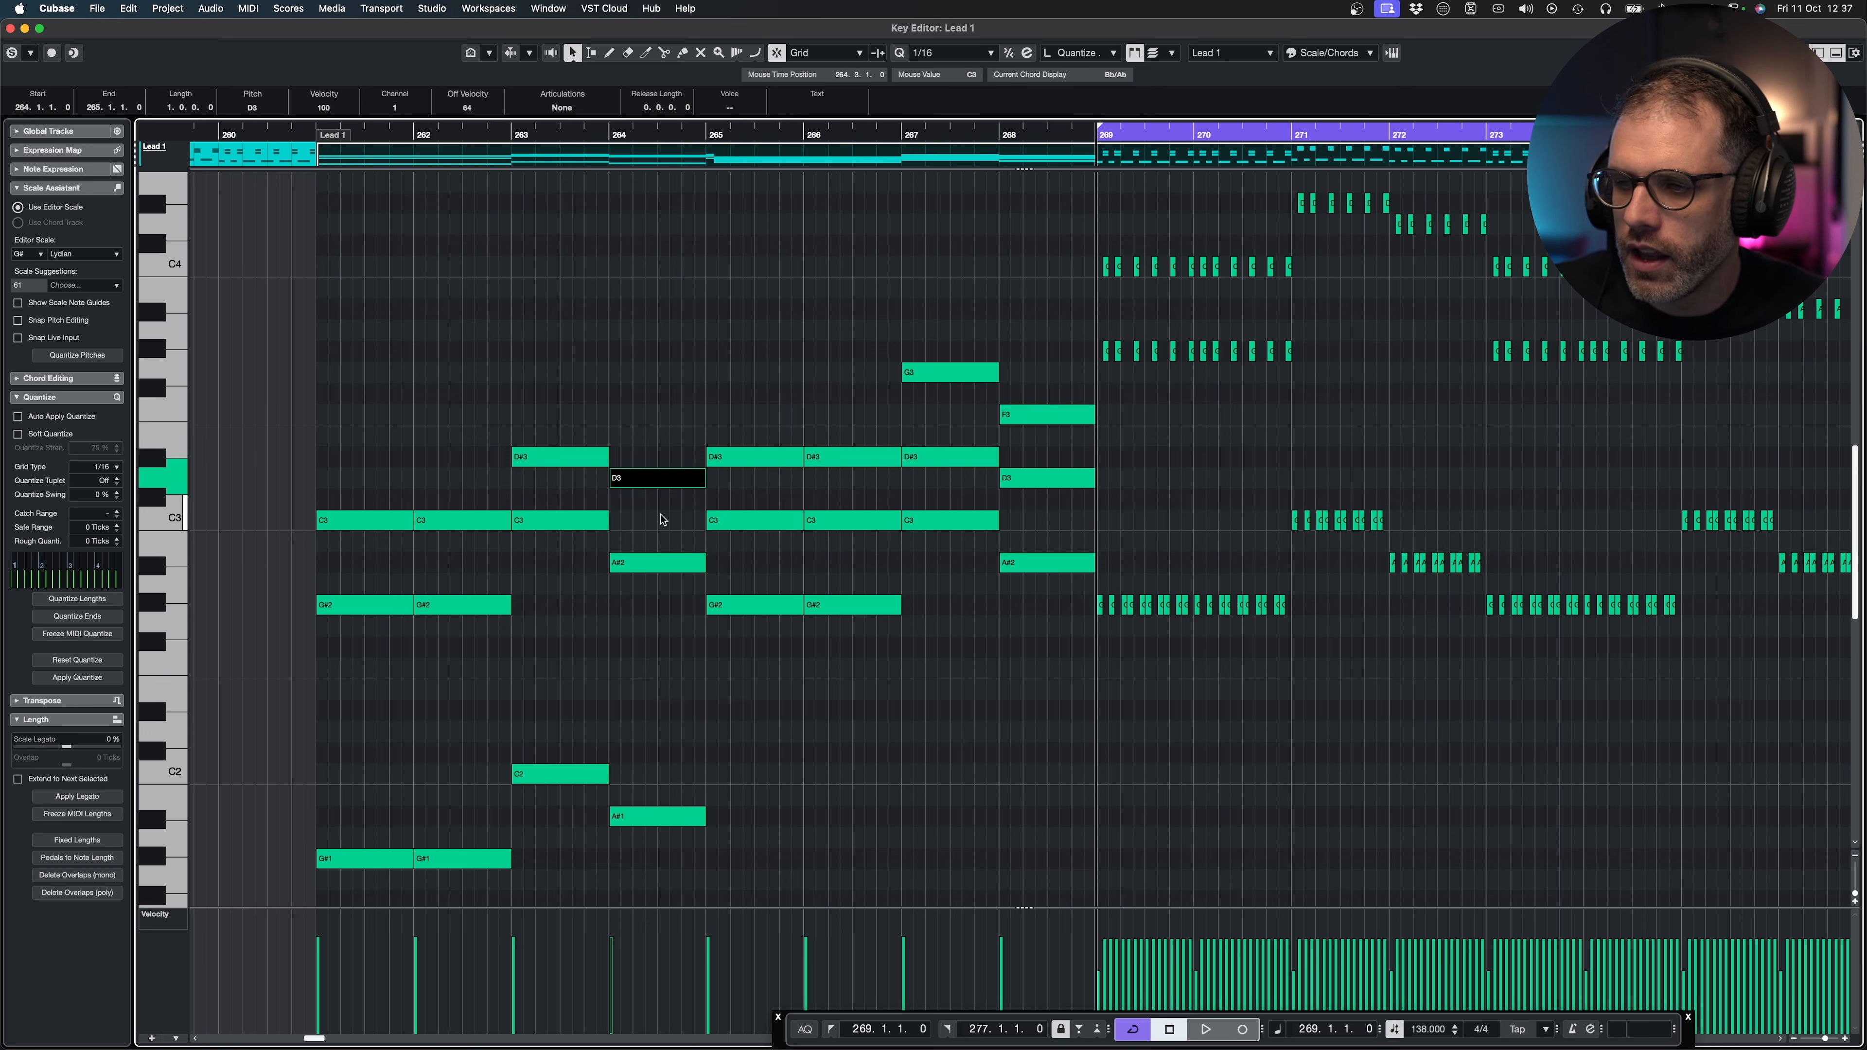
left_click_drag(531, 406, 558, 587)
left_click(542, 518)
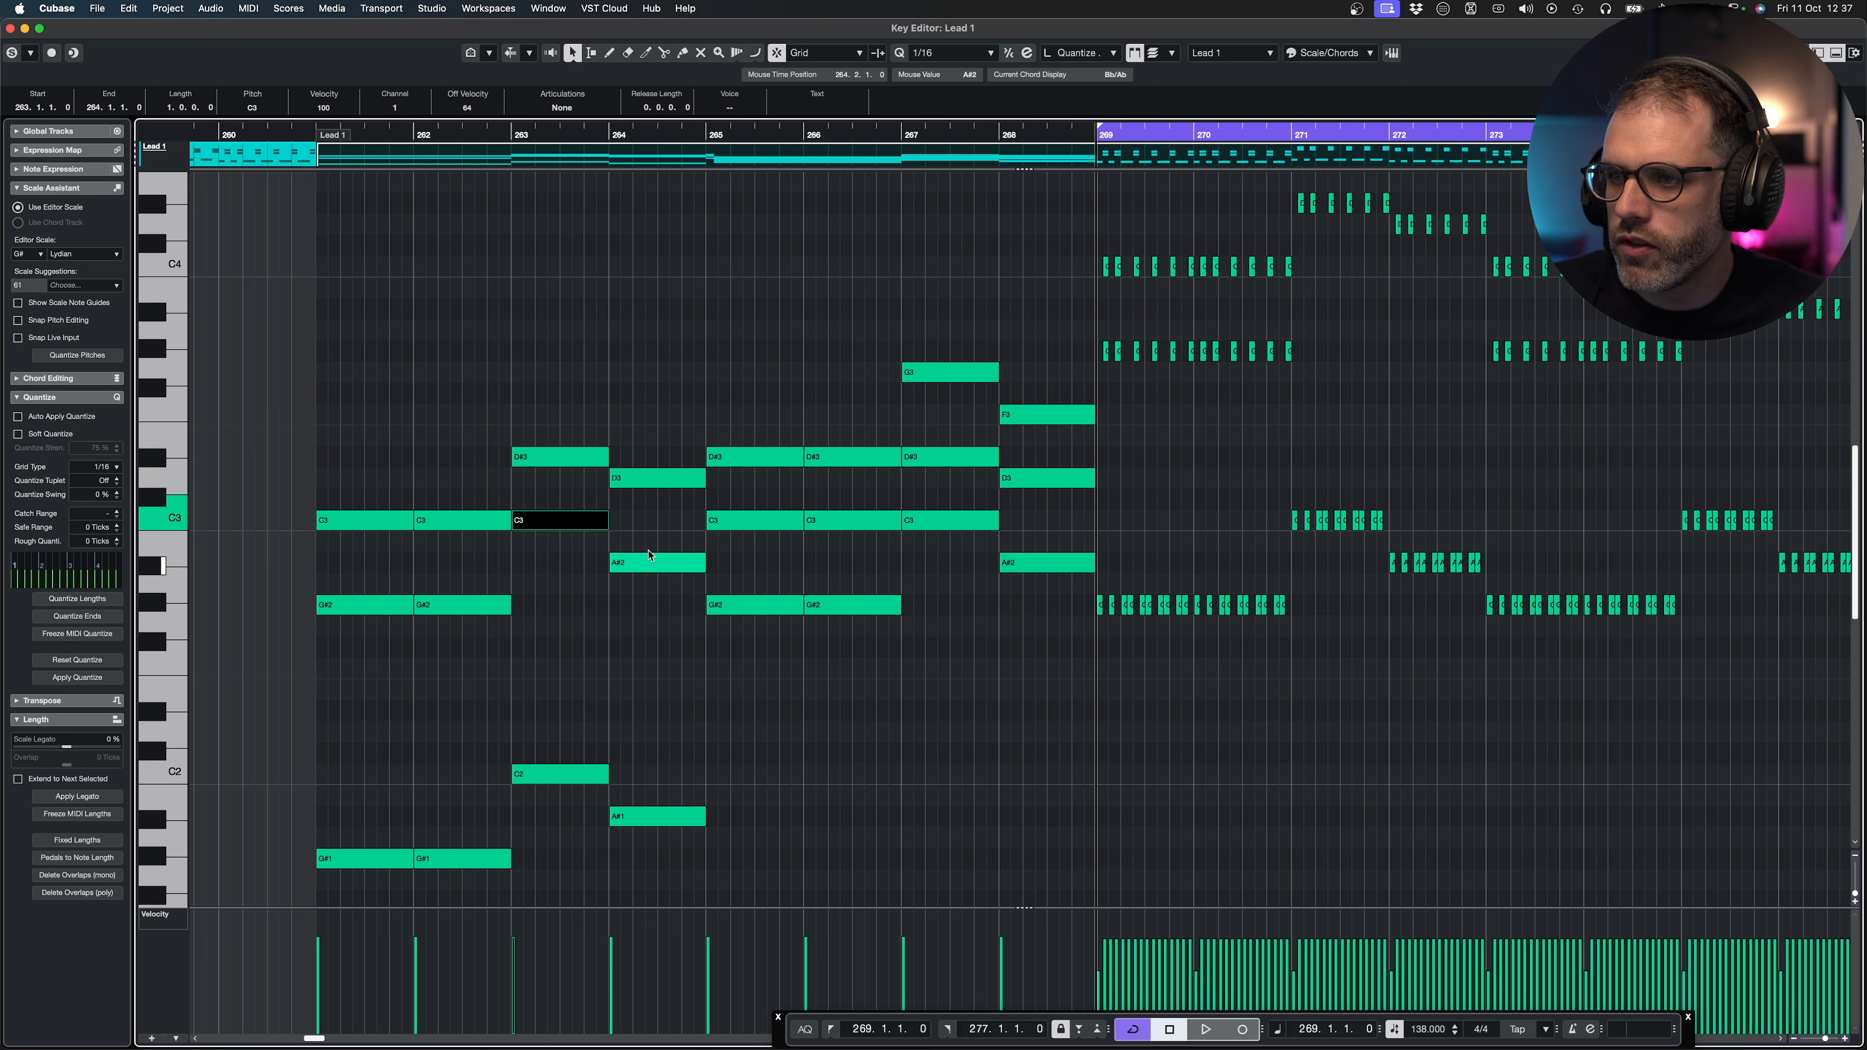
left_click(649, 560)
left_click(680, 816)
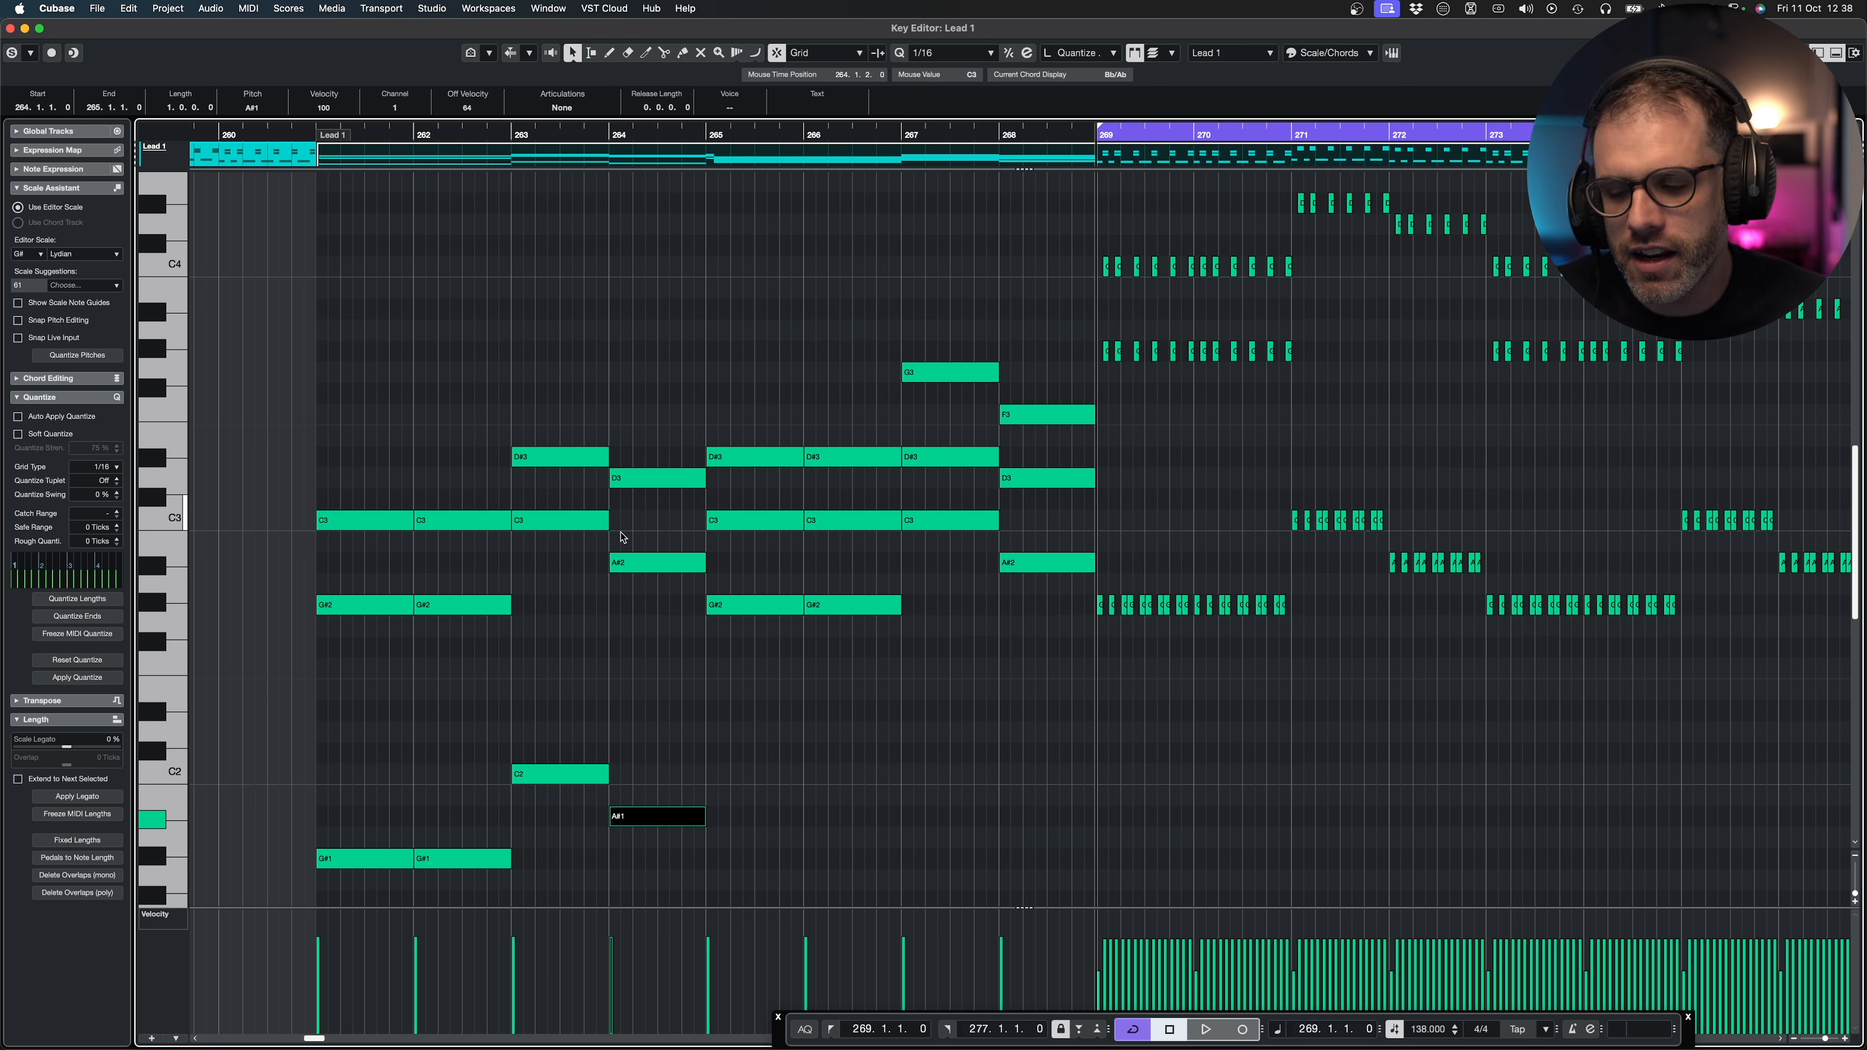
Raise the upper voices to D#3 and G3 in bar 263 and to D3 and F3 in bar 264.
left_click_drag(365, 723, 683, 909)
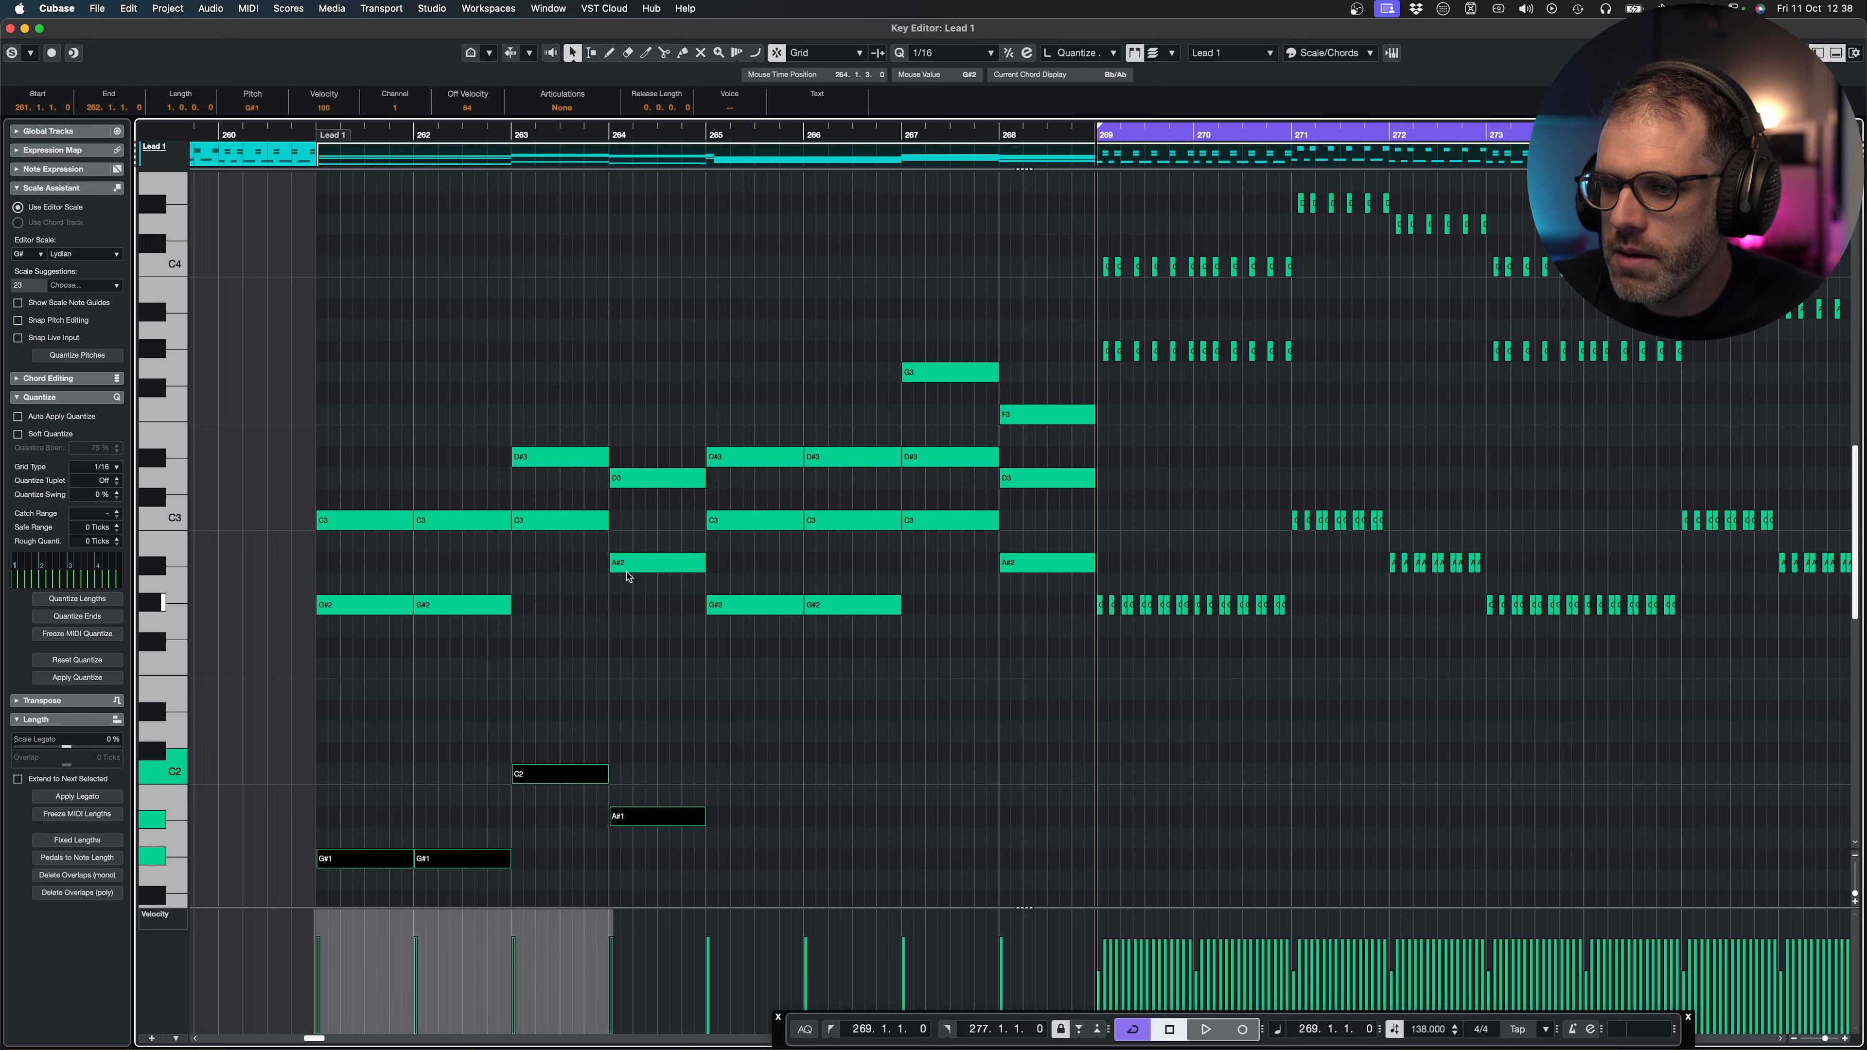
left_click_drag(513, 371, 675, 617)
key("Up")
key("Up")
key("Up")
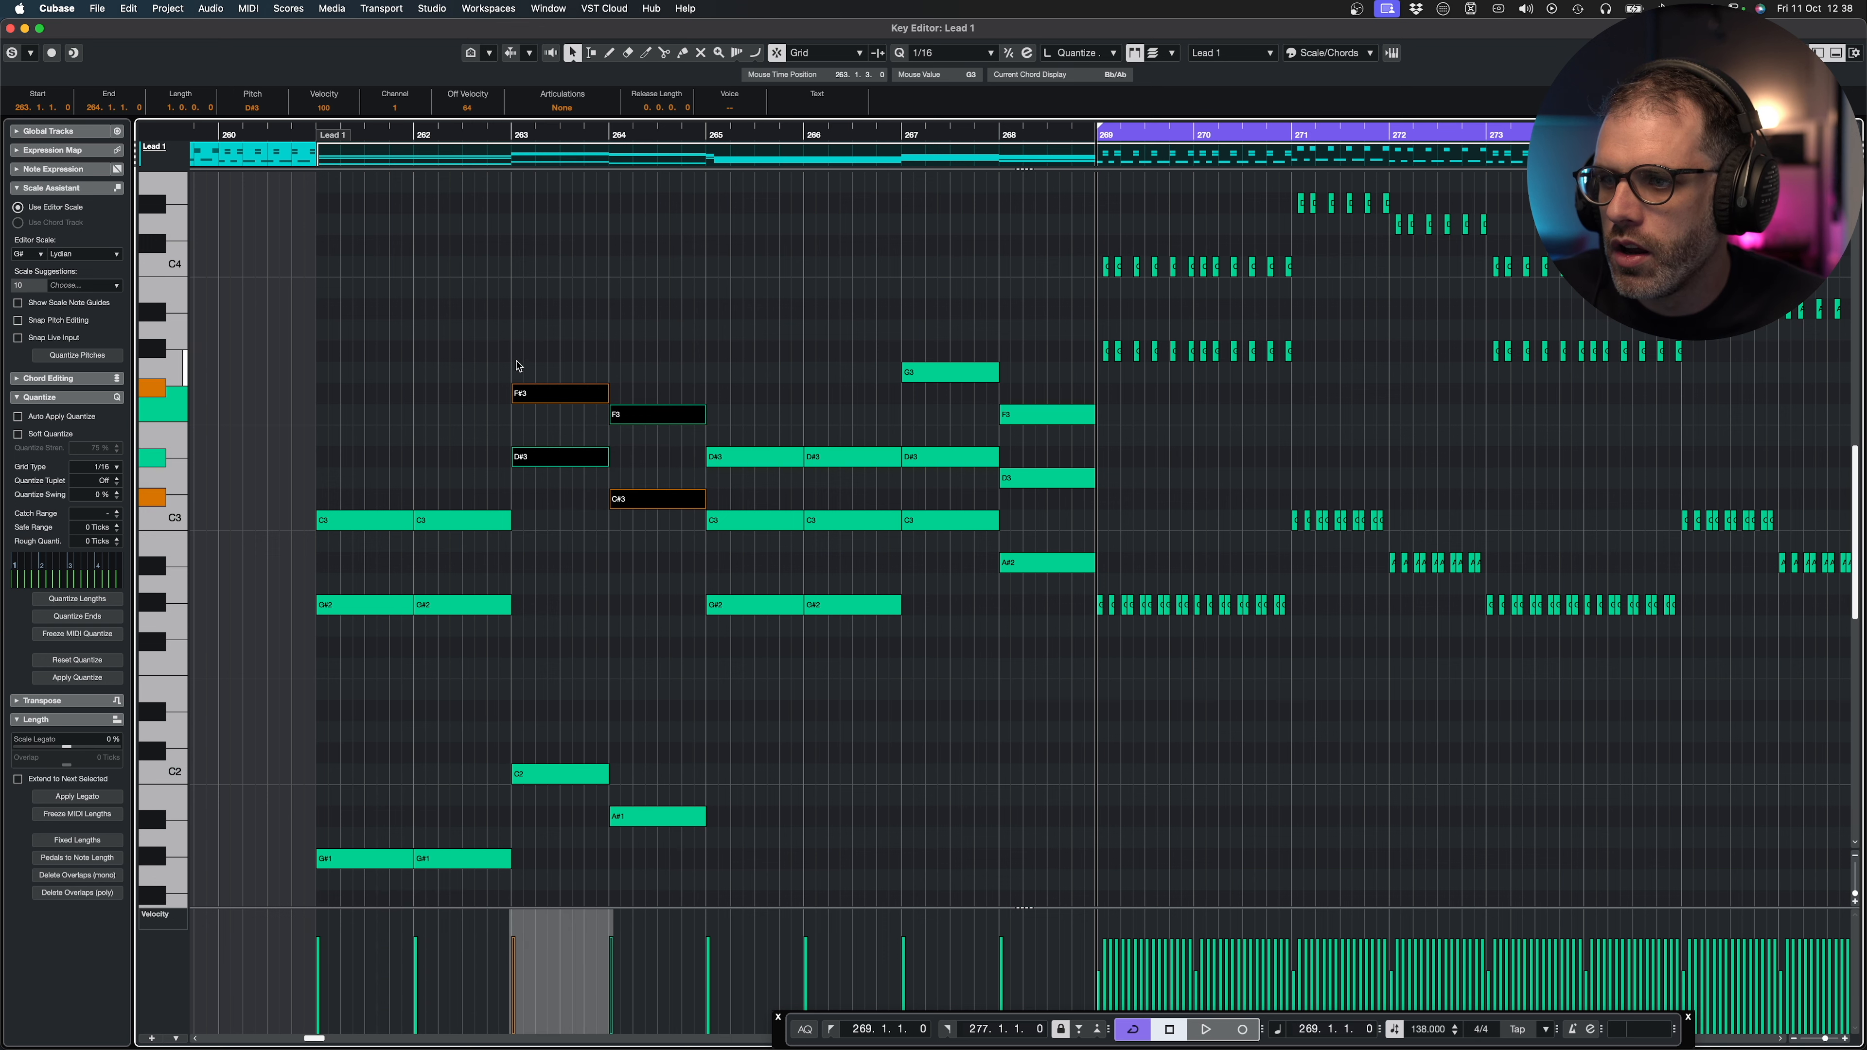
left_click(545, 393)
key("Up")
left_click(651, 500)
key("Up")
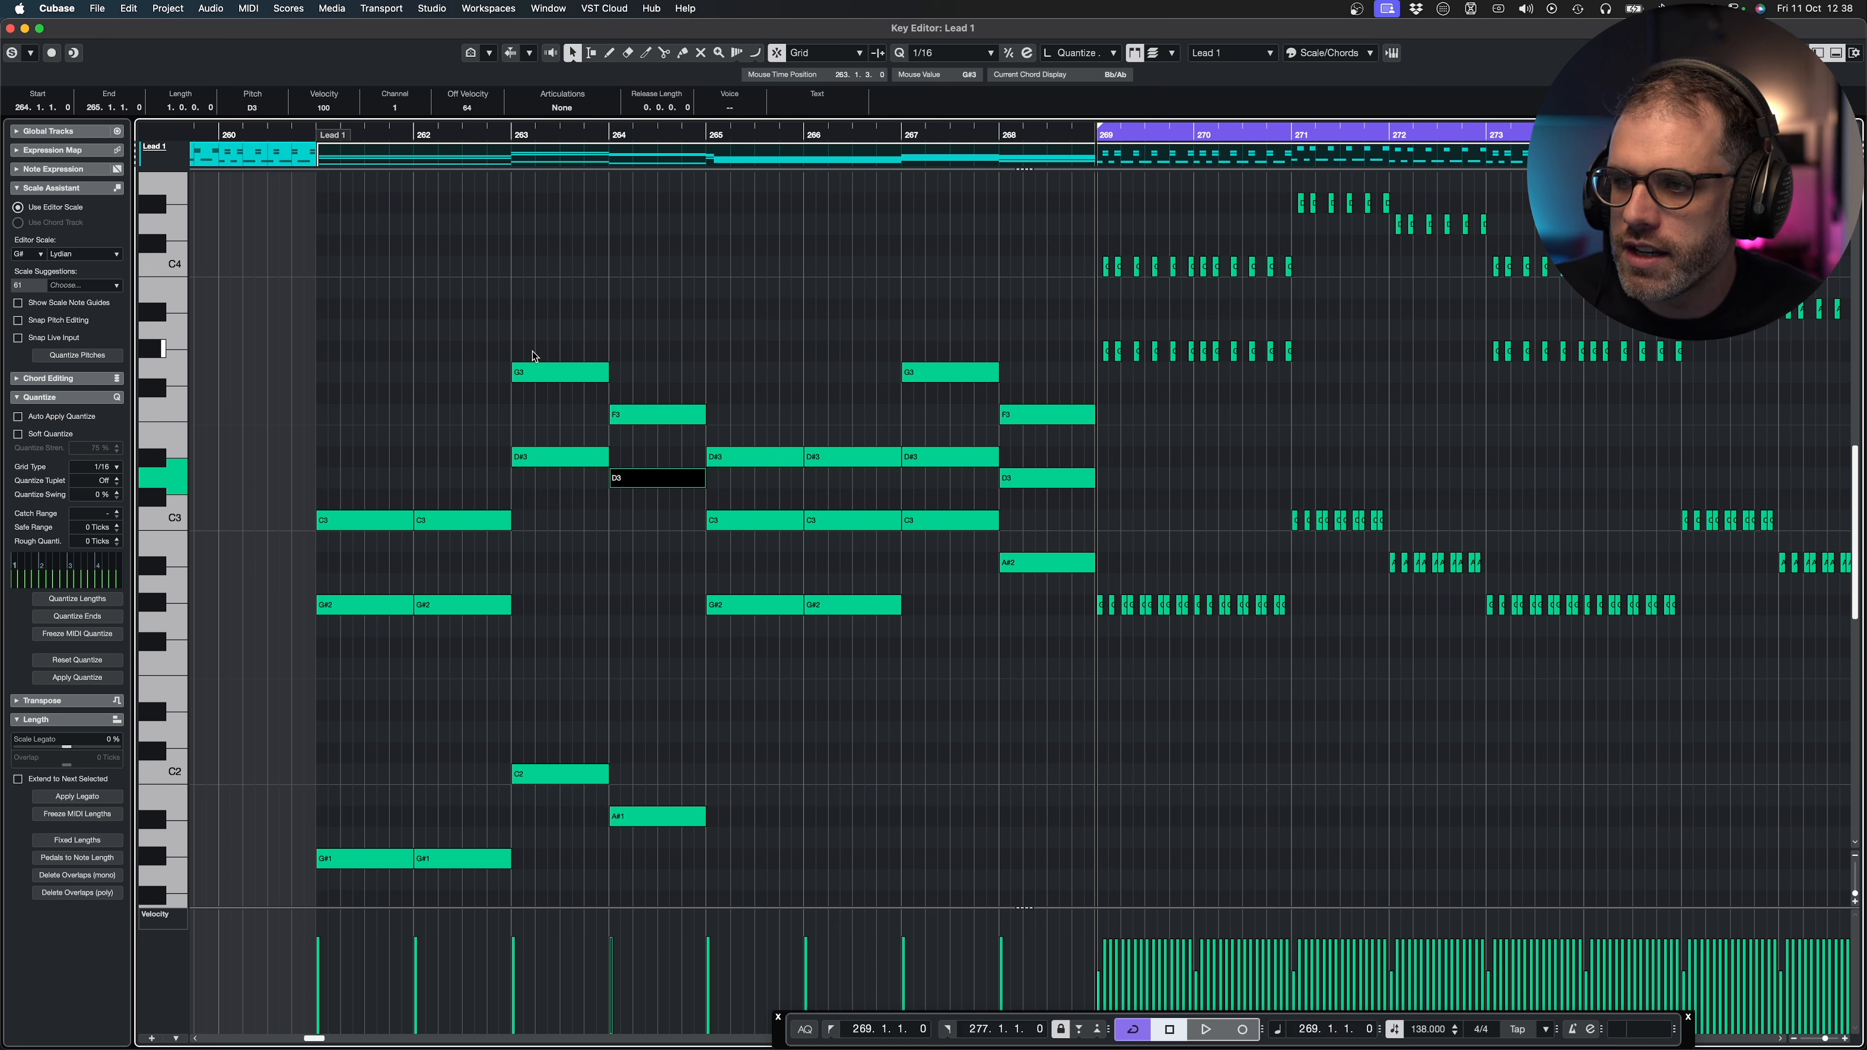
Compare the upper voices and bass notes in bars 263–264 with the full triads in bars 267–268.
left_click_drag(542, 324, 609, 525)
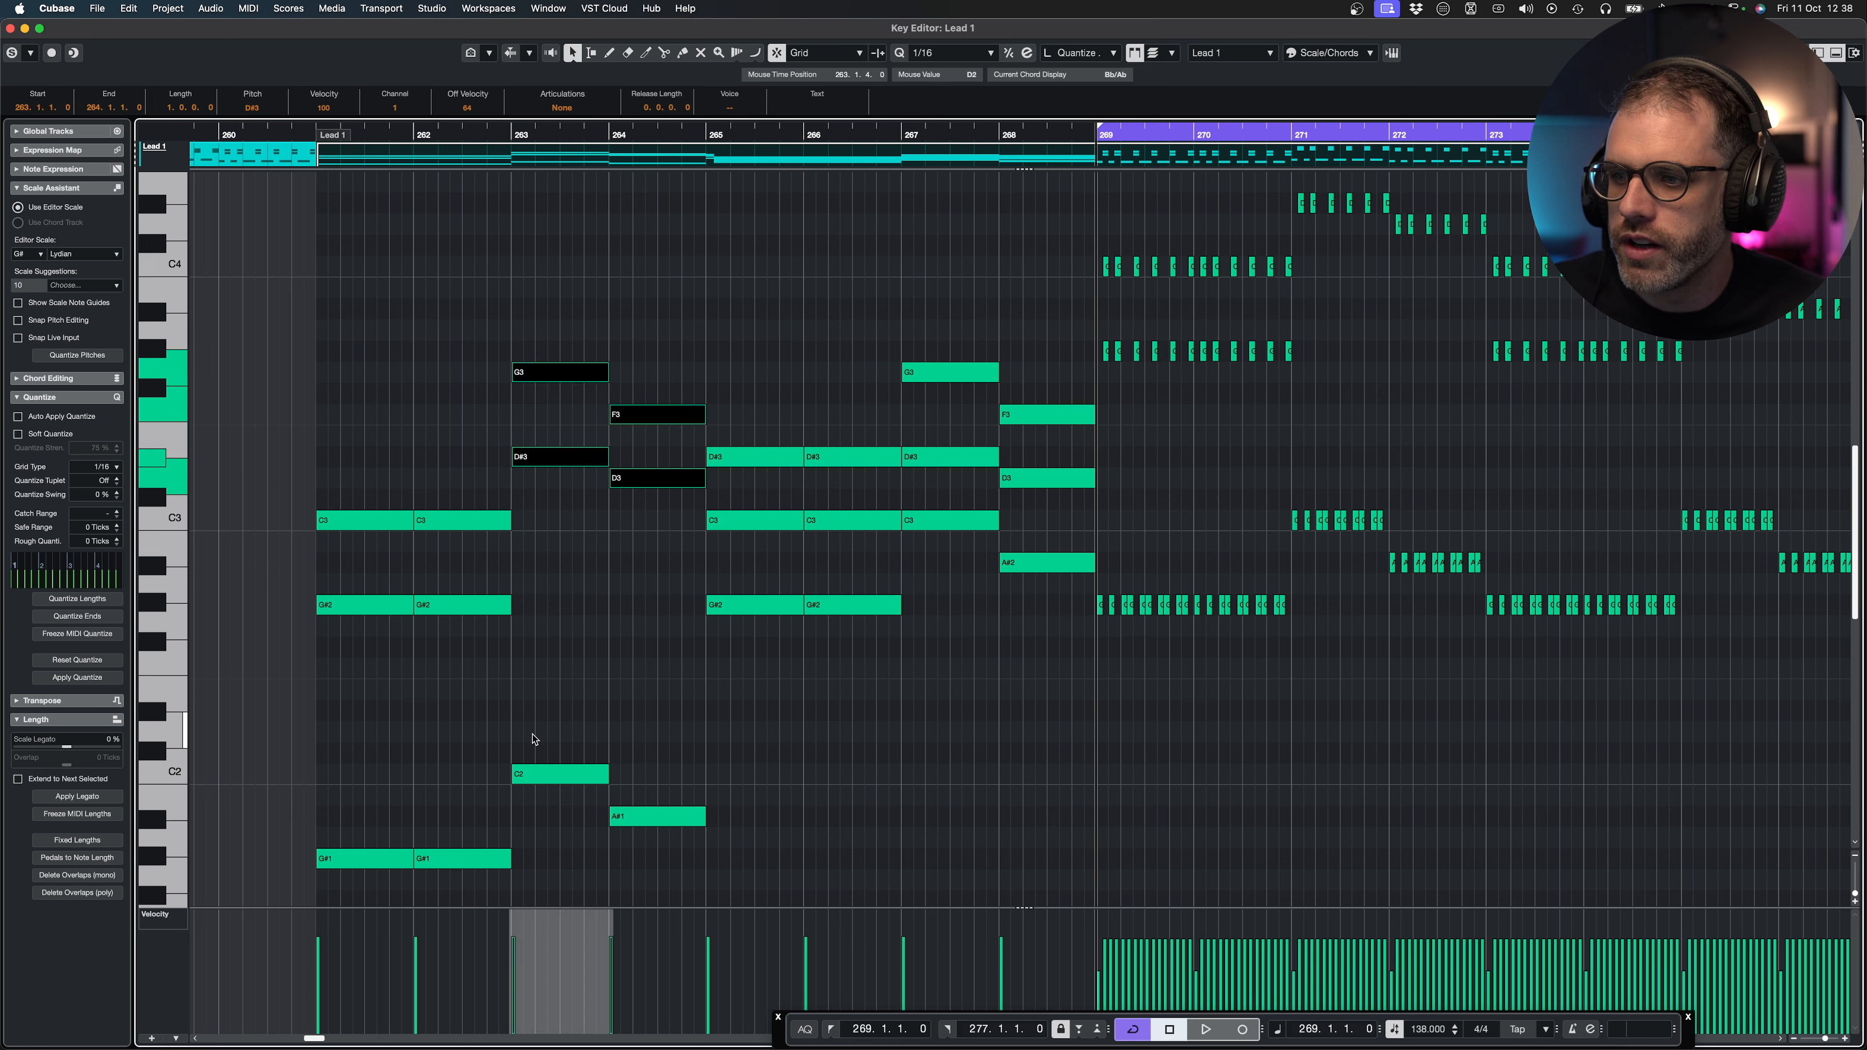
left_click_drag(533, 738, 664, 859)
left_click(552, 456)
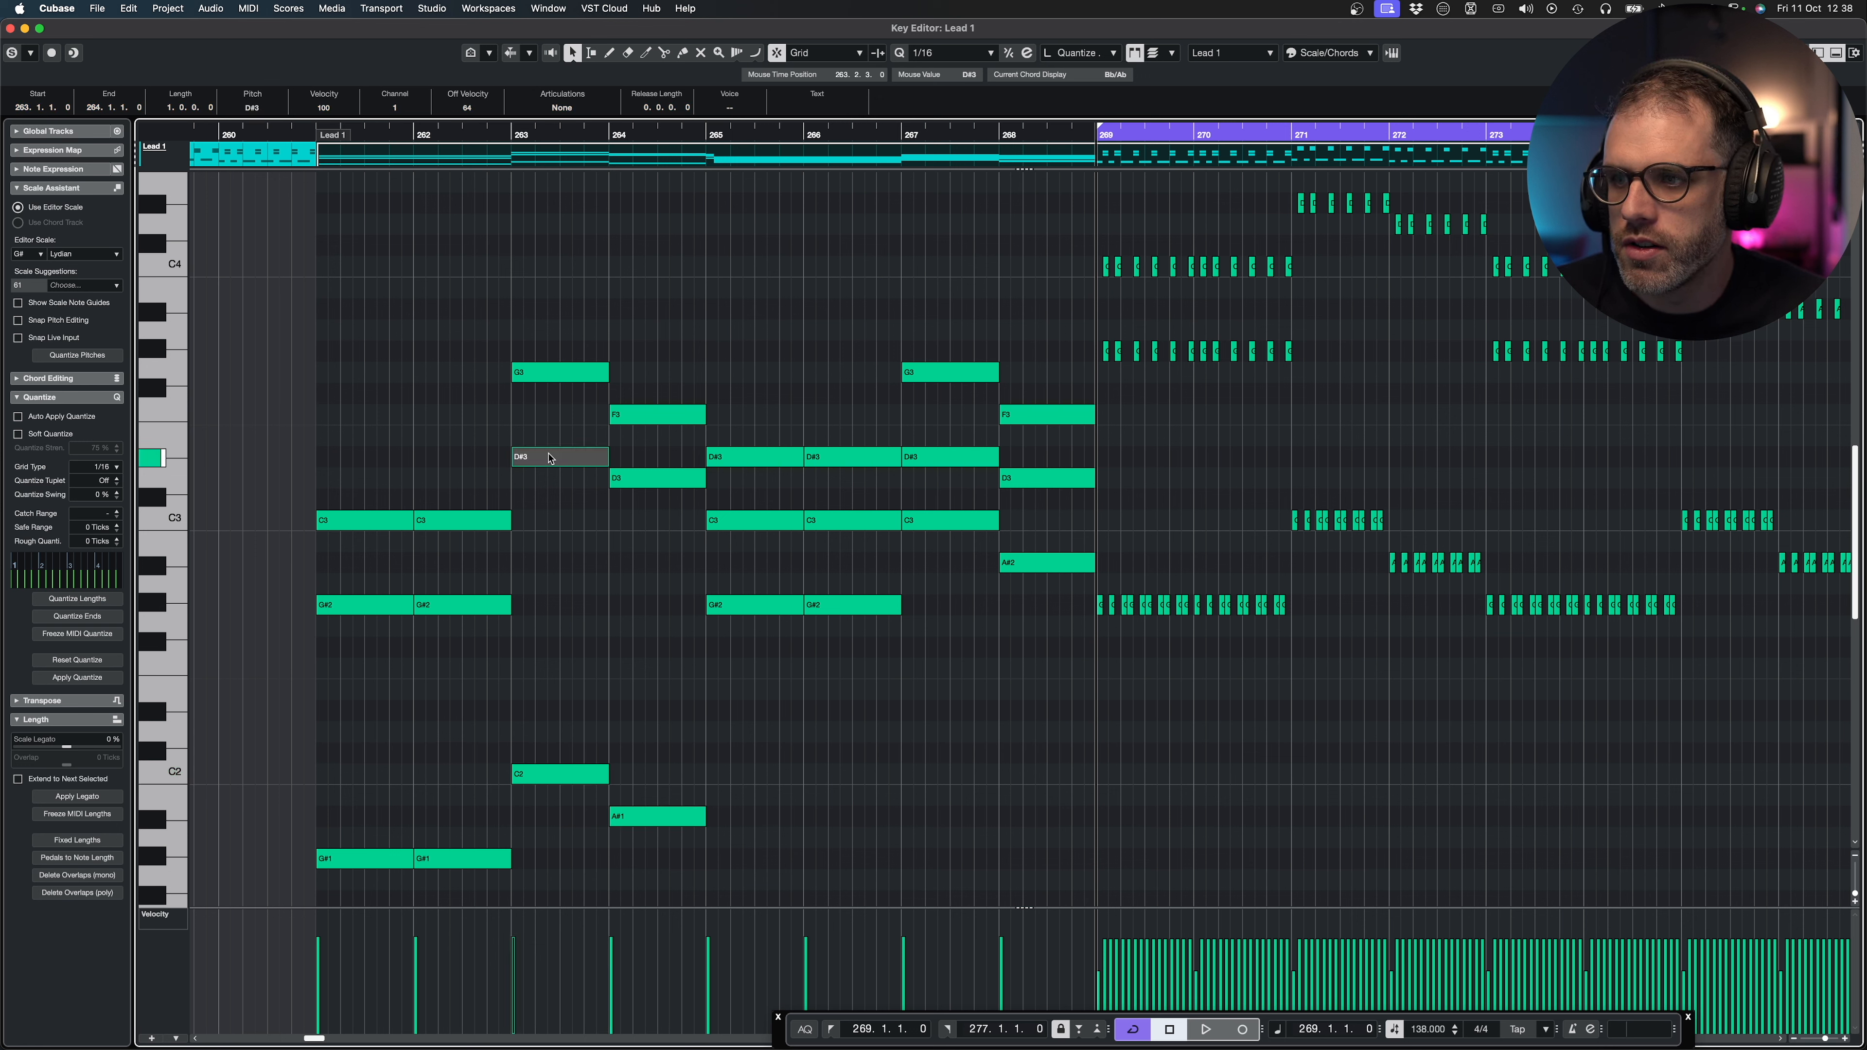
left_click(636, 479)
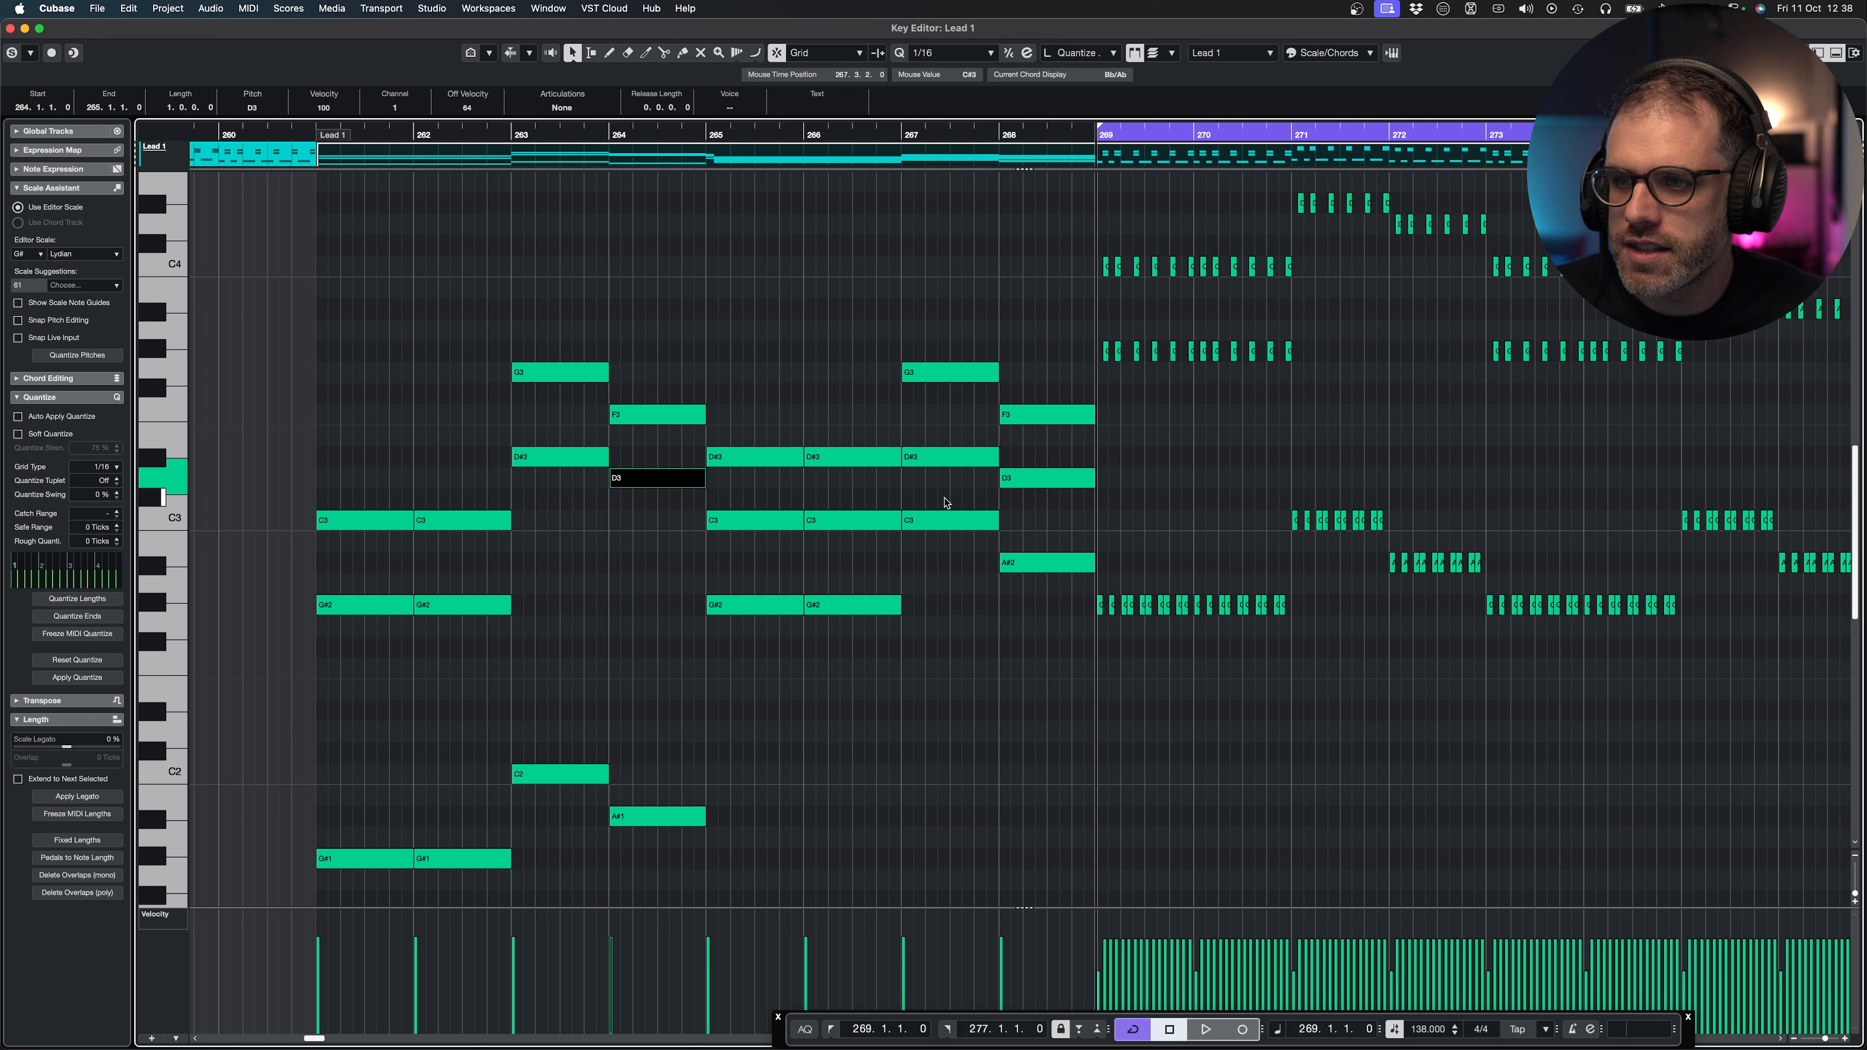
left_click(955, 456)
left_click_drag(996, 457, 1034, 506)
key("ctrl+z")
left_click_drag(1021, 304, 946, 478)
left_click_drag(937, 321, 1045, 637)
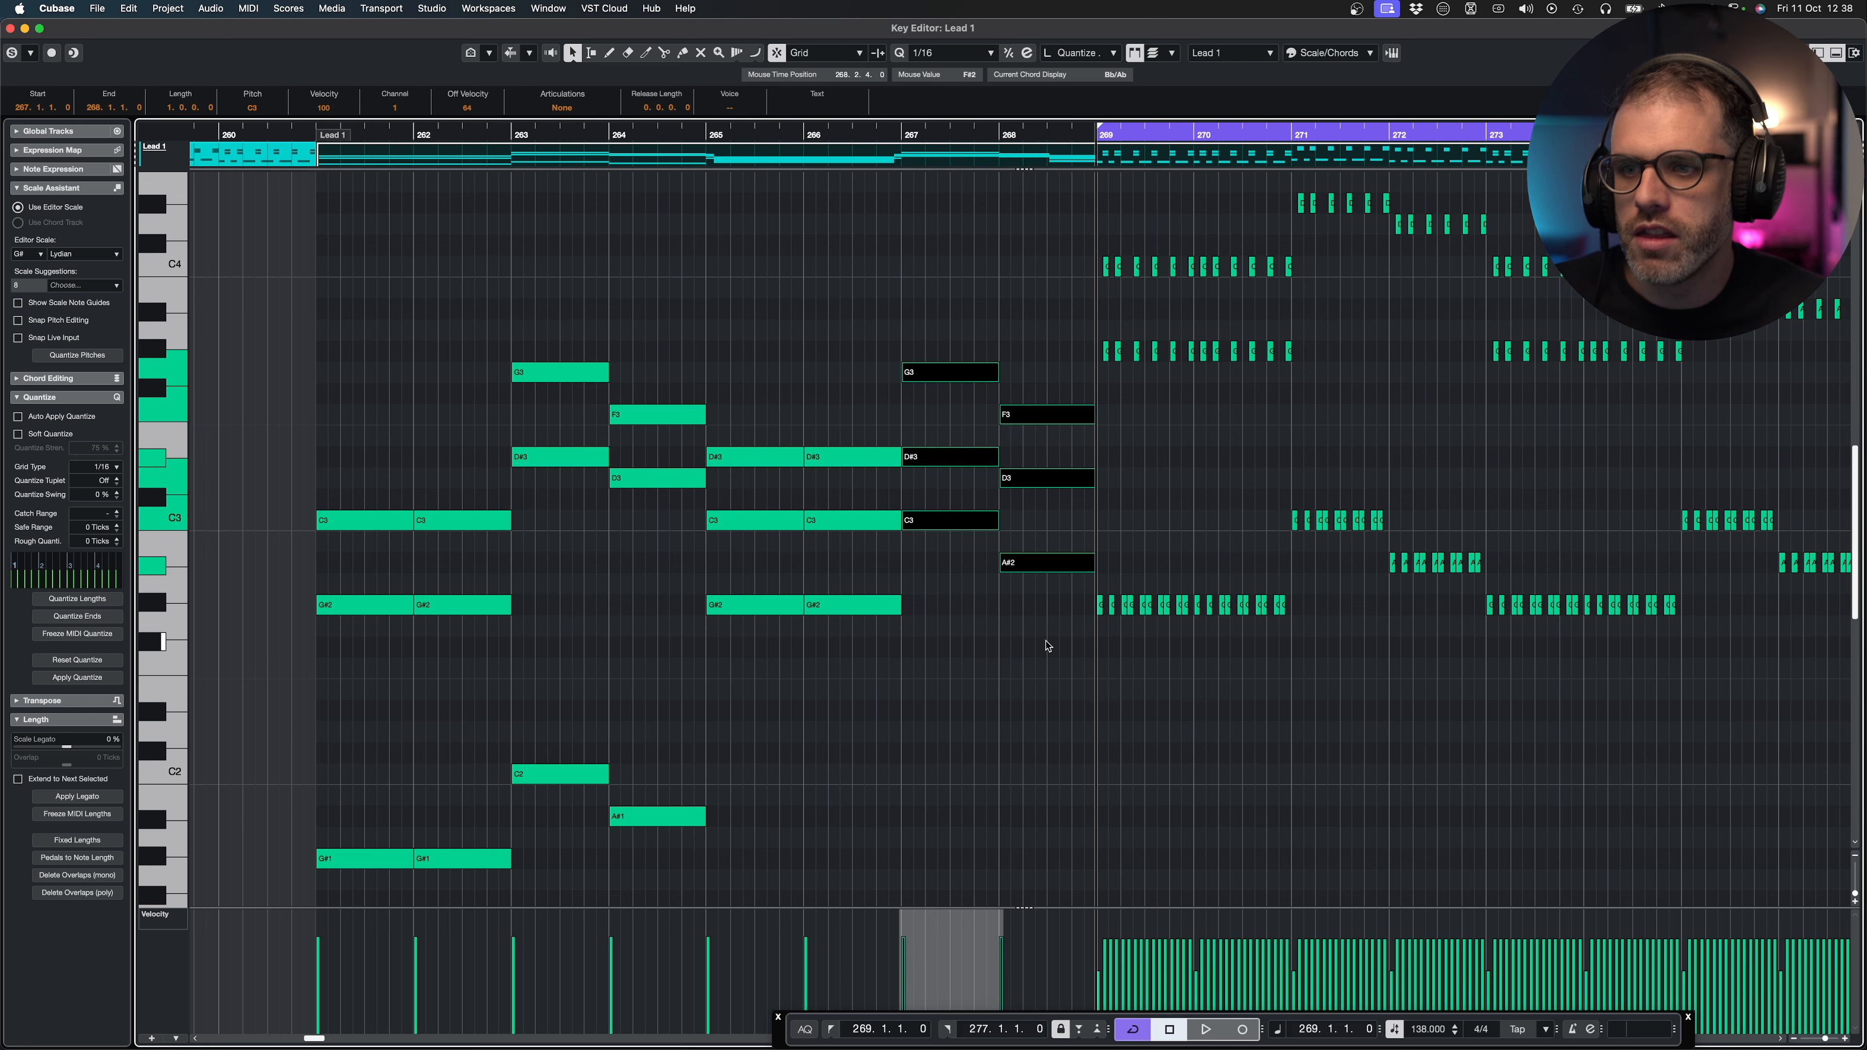
Check the lower notes in bars 265–266, then play back the rhythmic chord pattern starting at bar 269.
left_click_drag(759, 491, 866, 676)
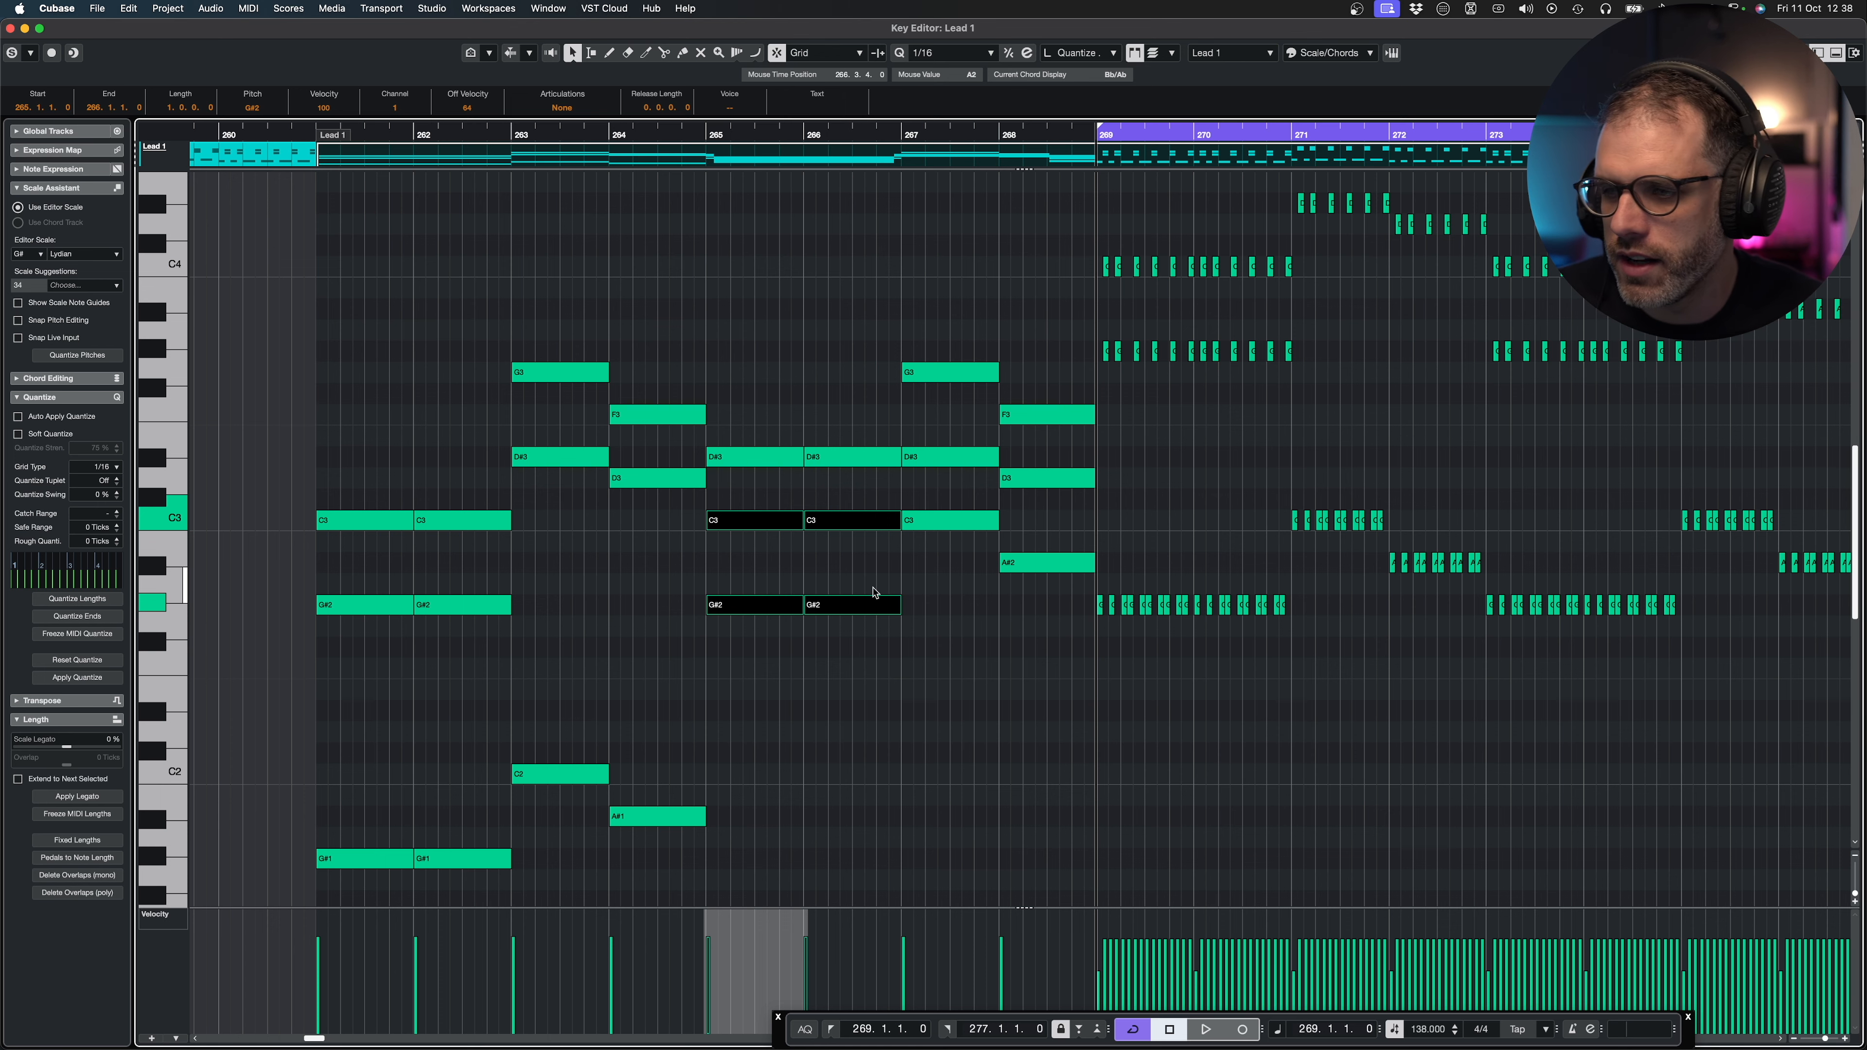
left_click(1531, 416)
scroll(1396, 441, "right", 10)
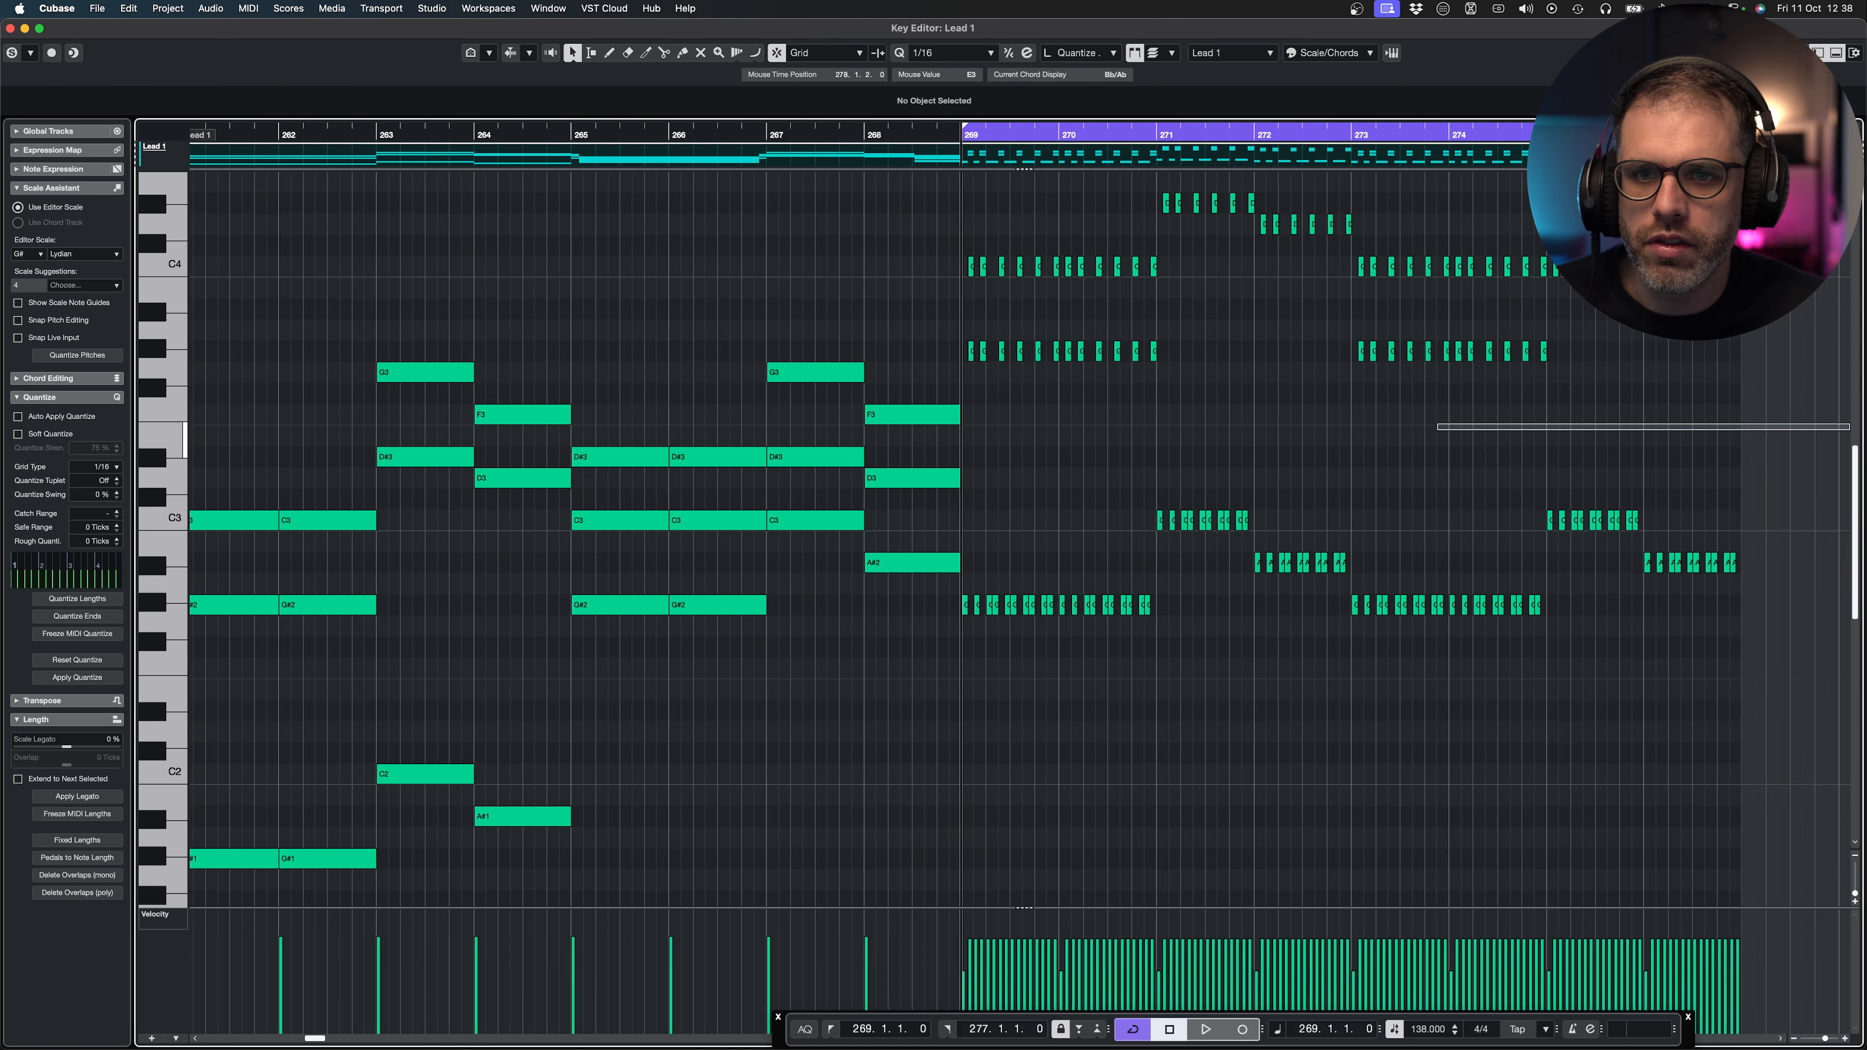
scroll(1258, 473, "up", 4)
key("space")
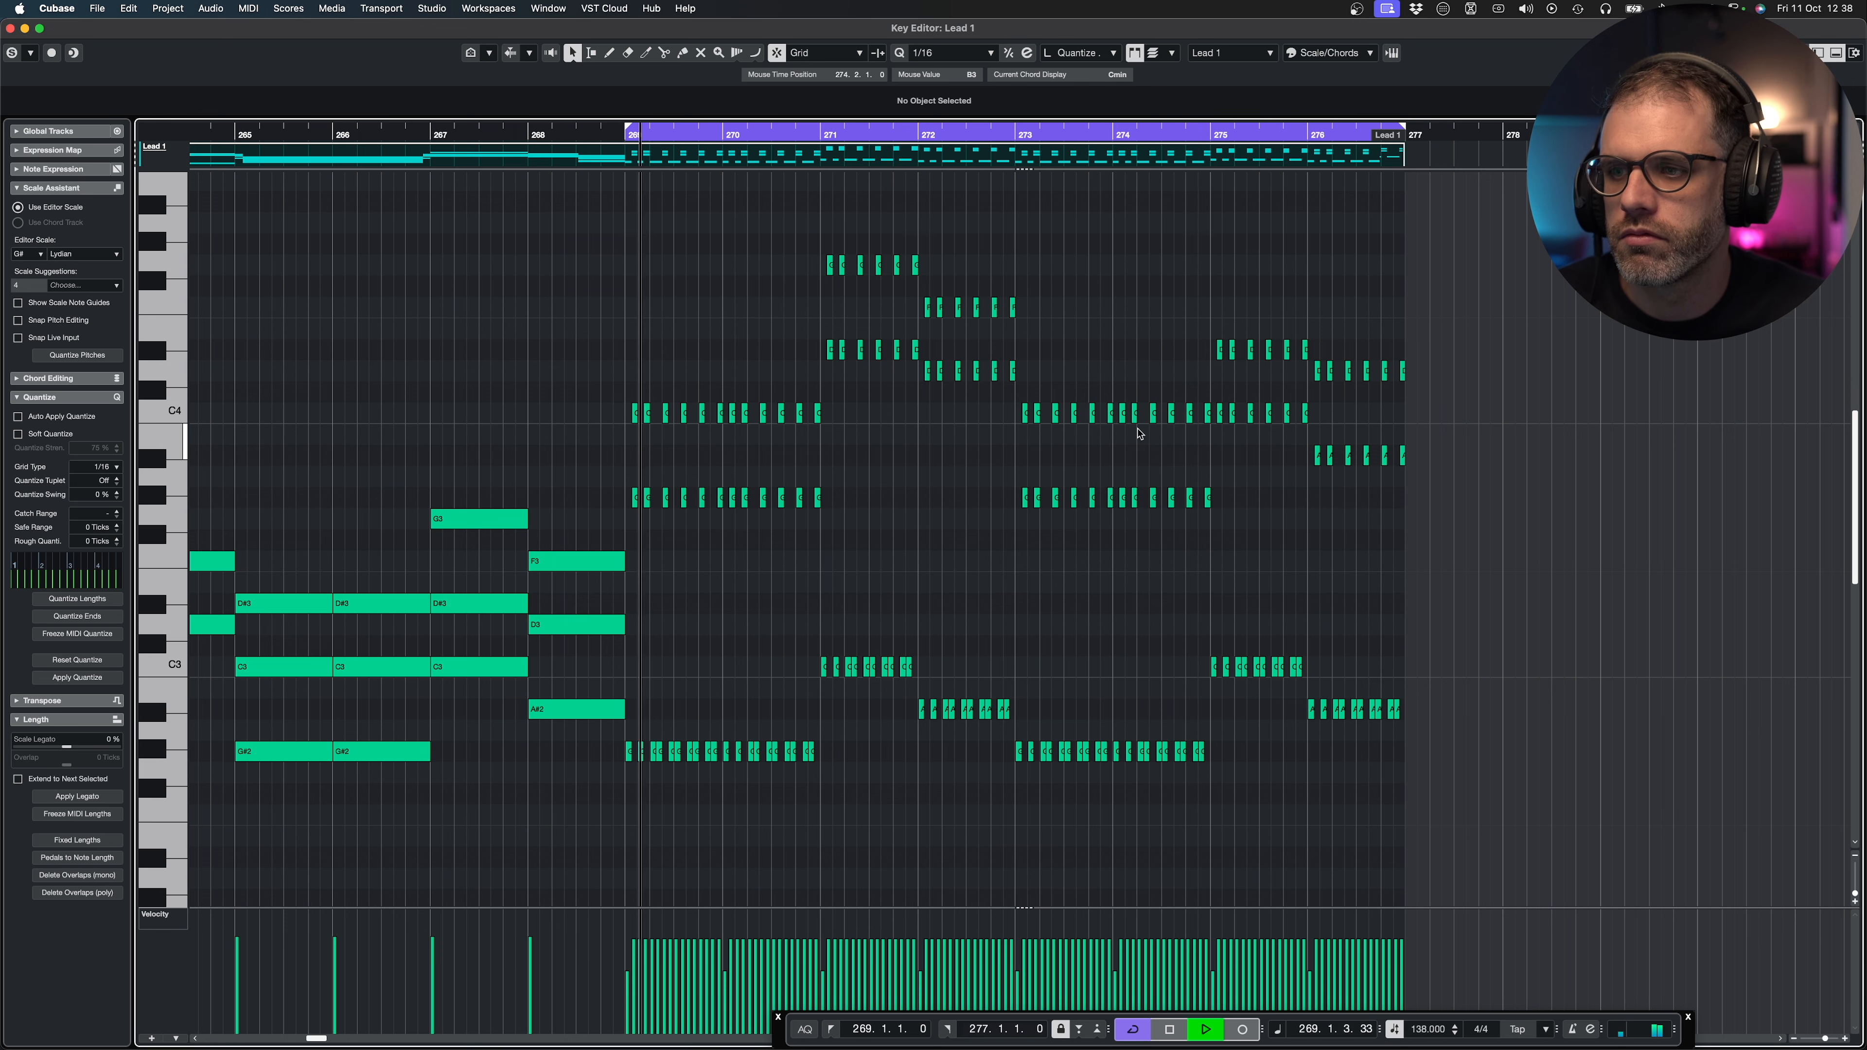
key("space")
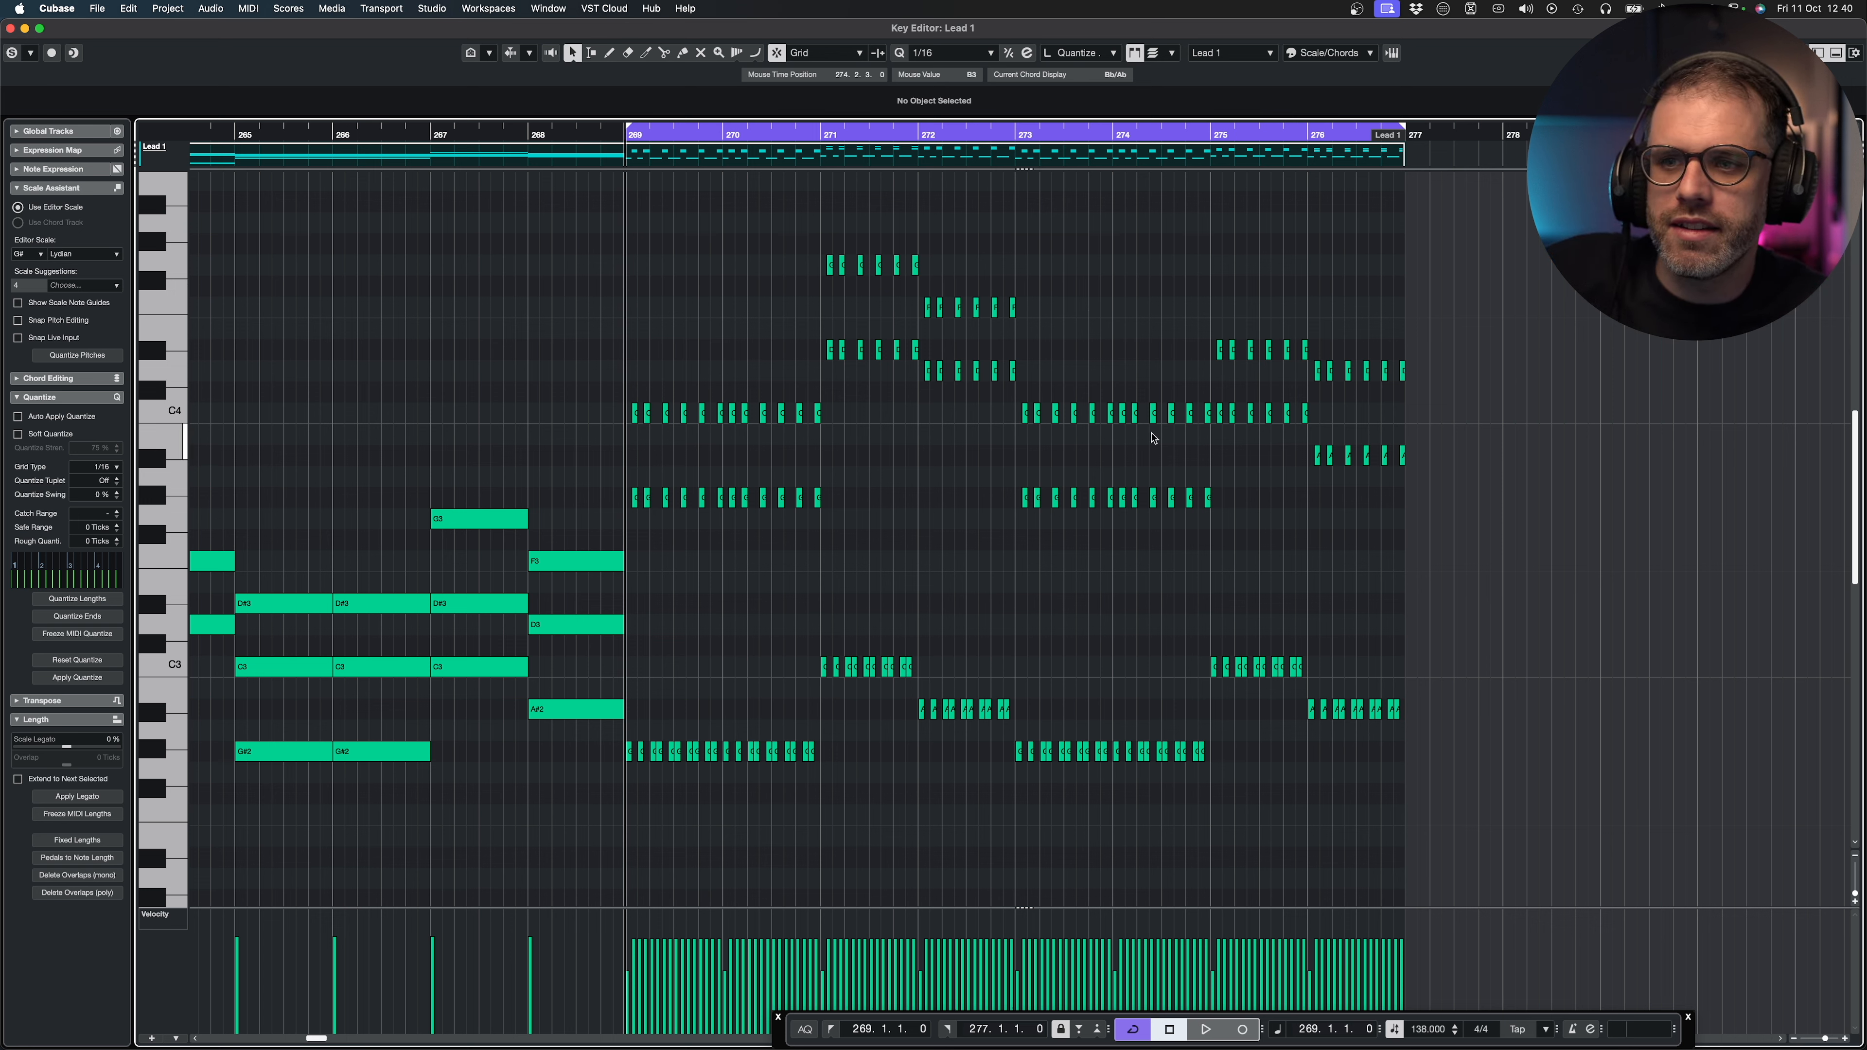
Transpose the second-half chord of bar 276 down three semitones and lower its top voice one more semitone to A#3.
left_click_drag(1470, 304, 1360, 719)
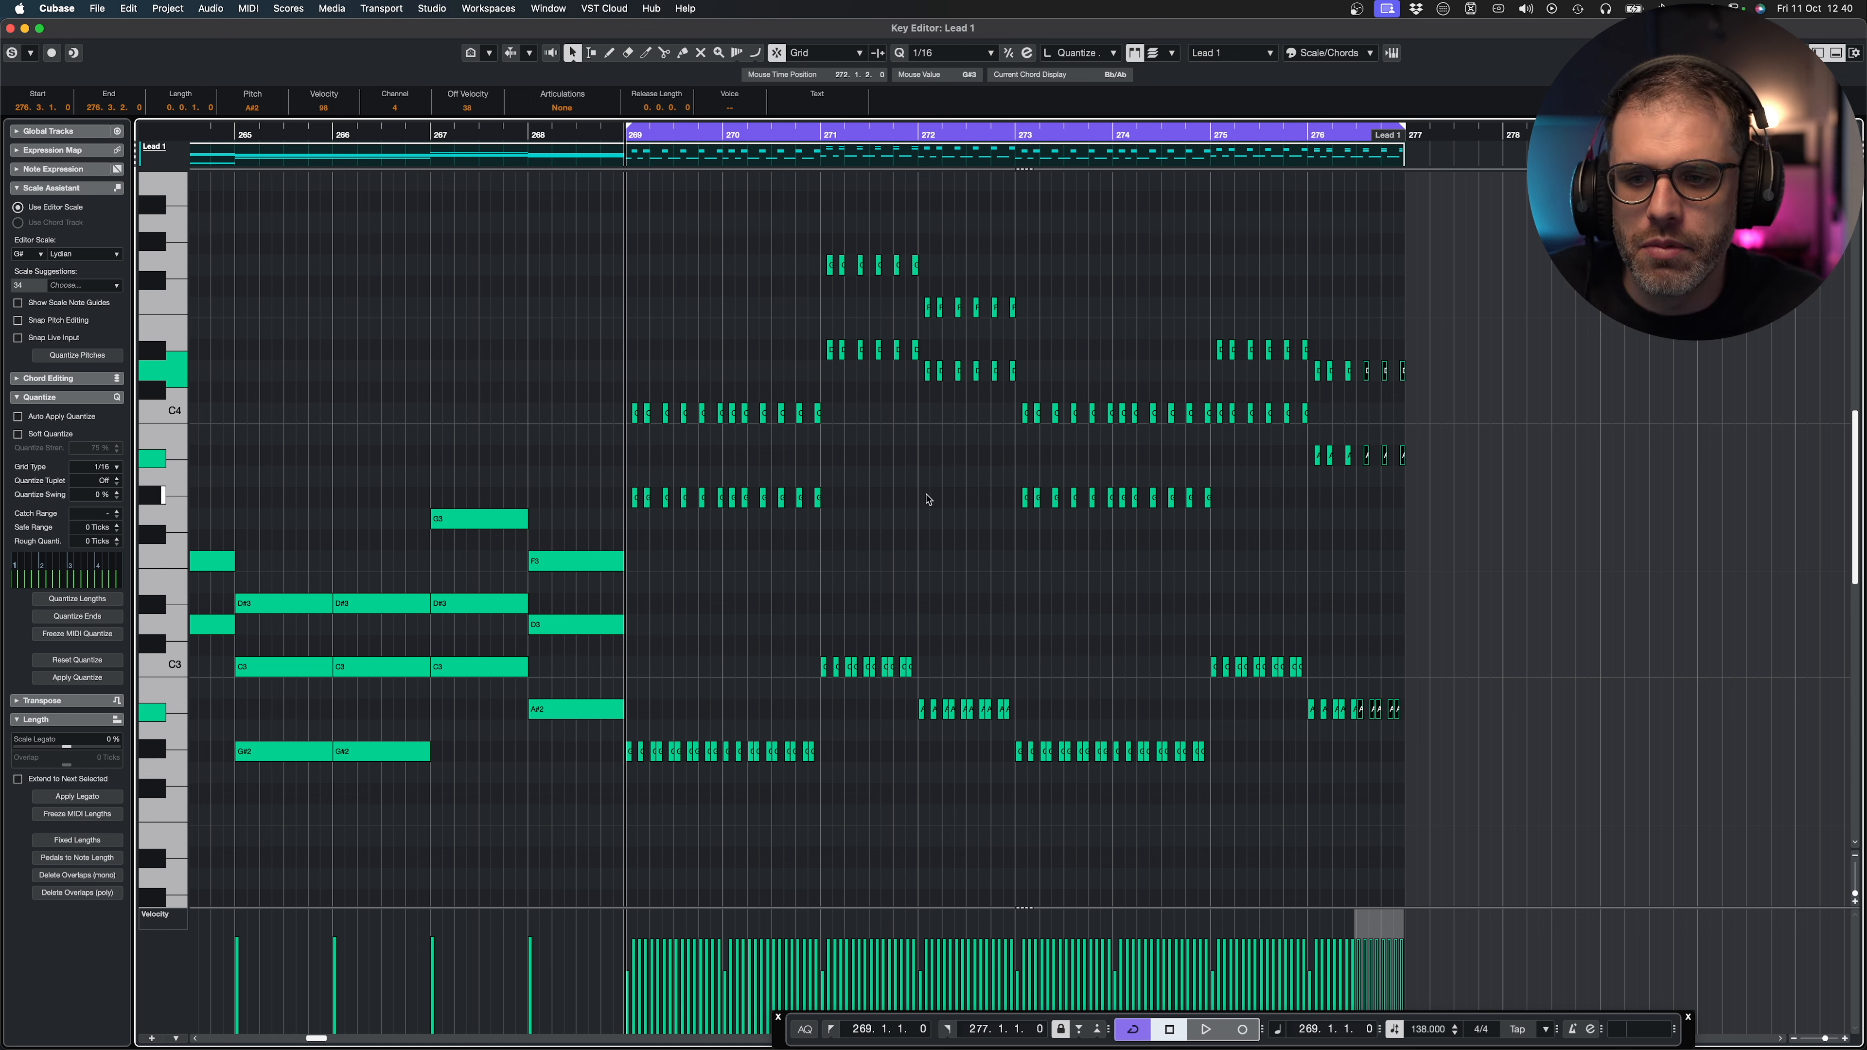
key("Down")
key("Down")
key("Down")
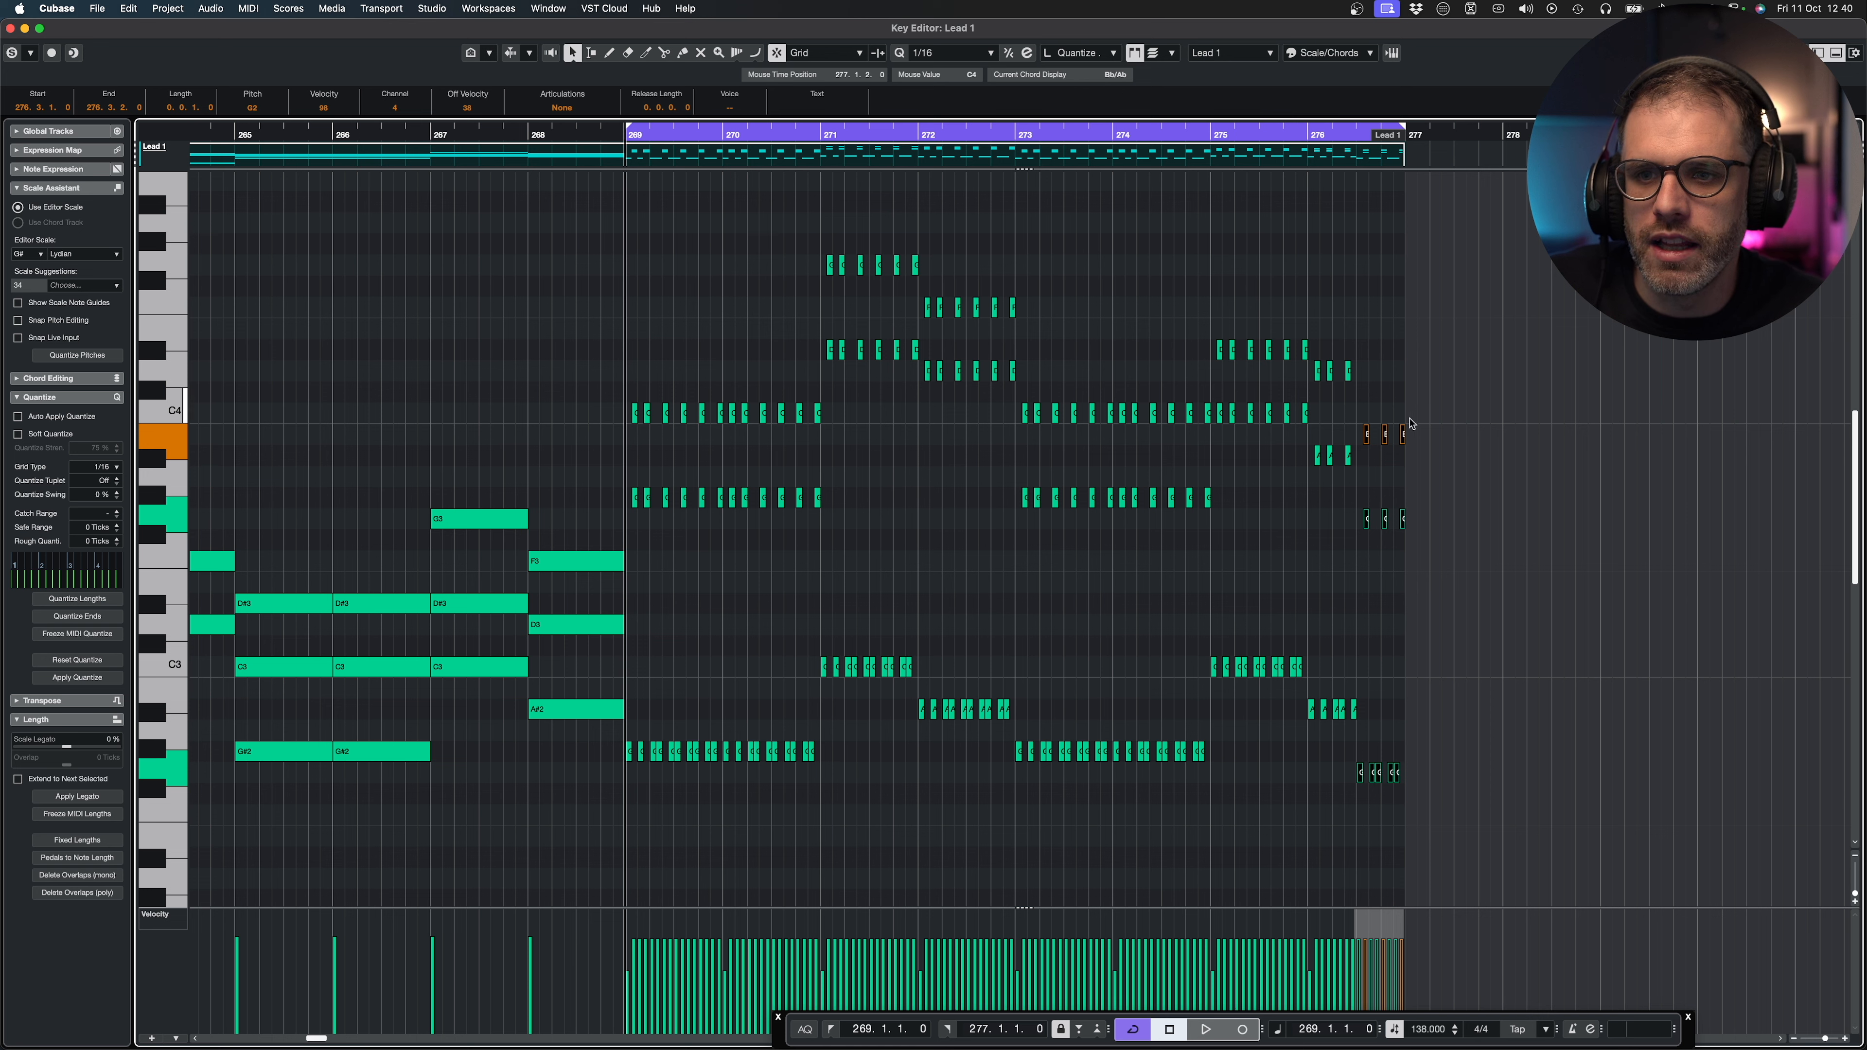
left_click_drag(1345, 425, 1427, 437)
key("Down")
left_click(1207, 784)
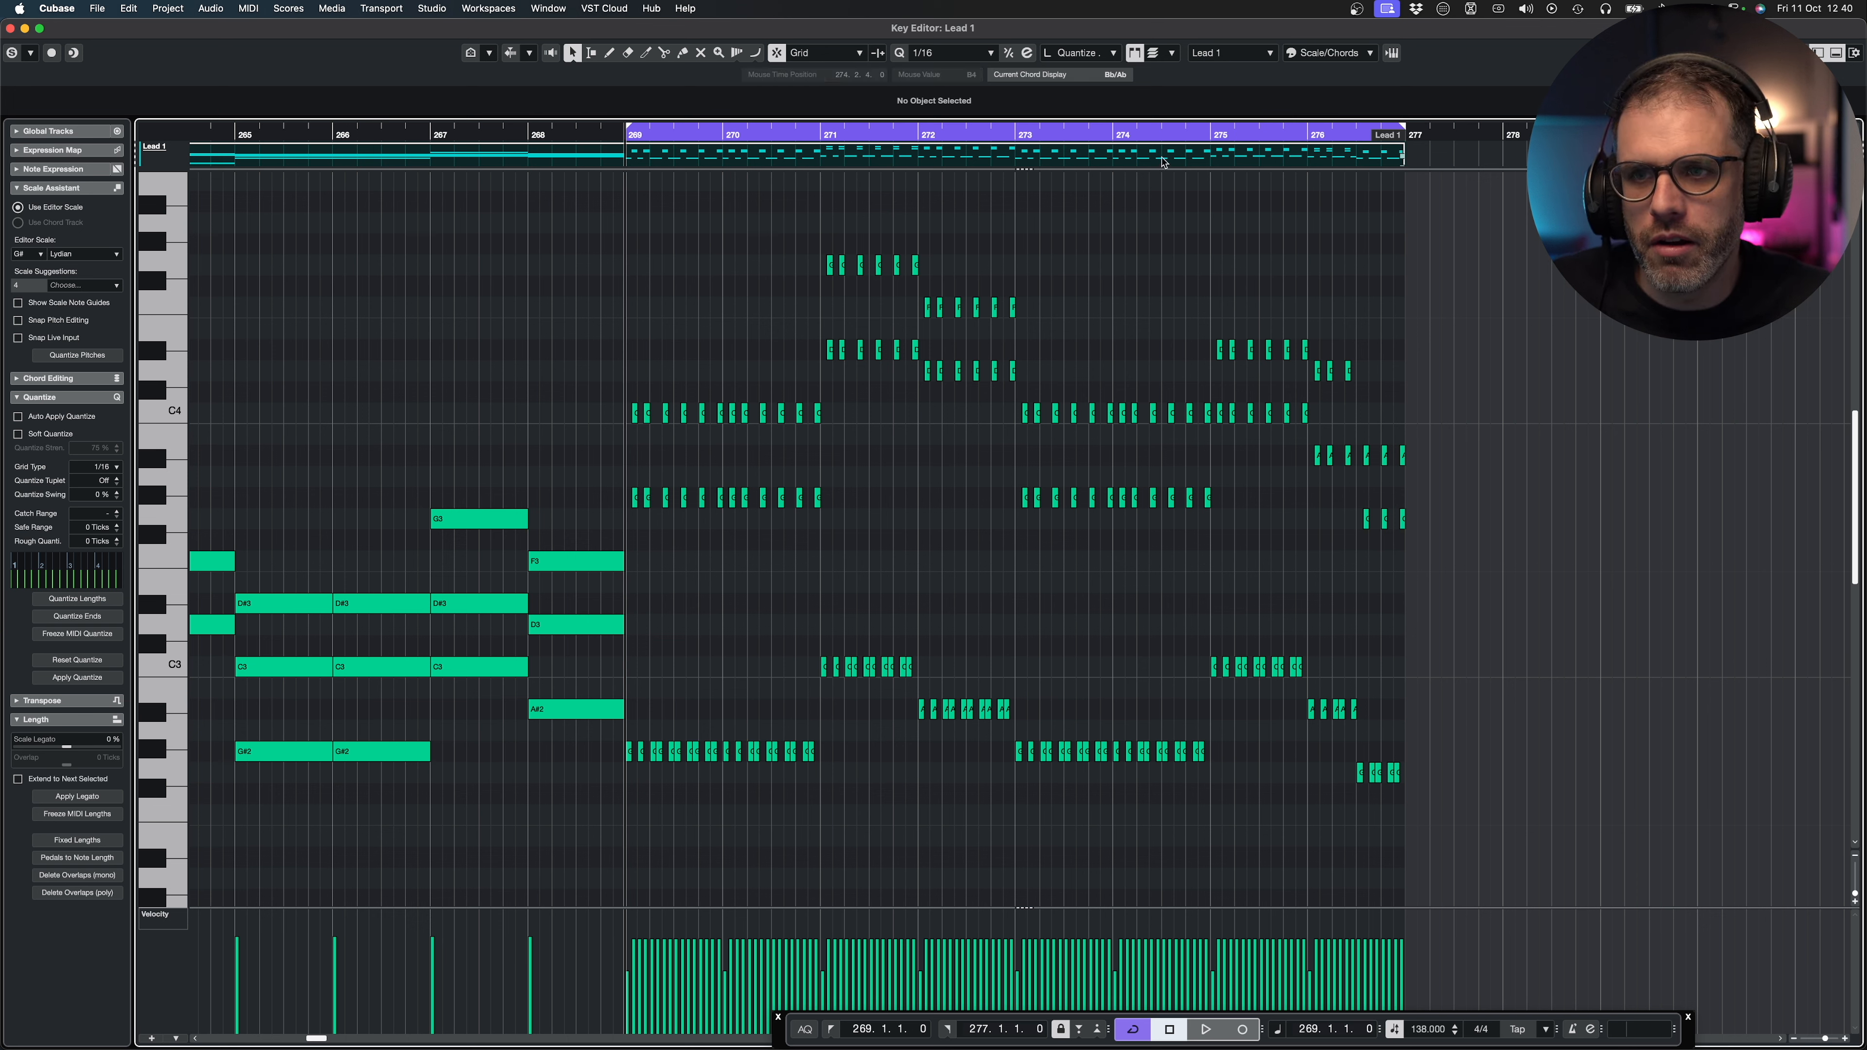
Audition the rhythmic pattern from the loop start at bar 269.
left_click(1162, 137)
key("space")
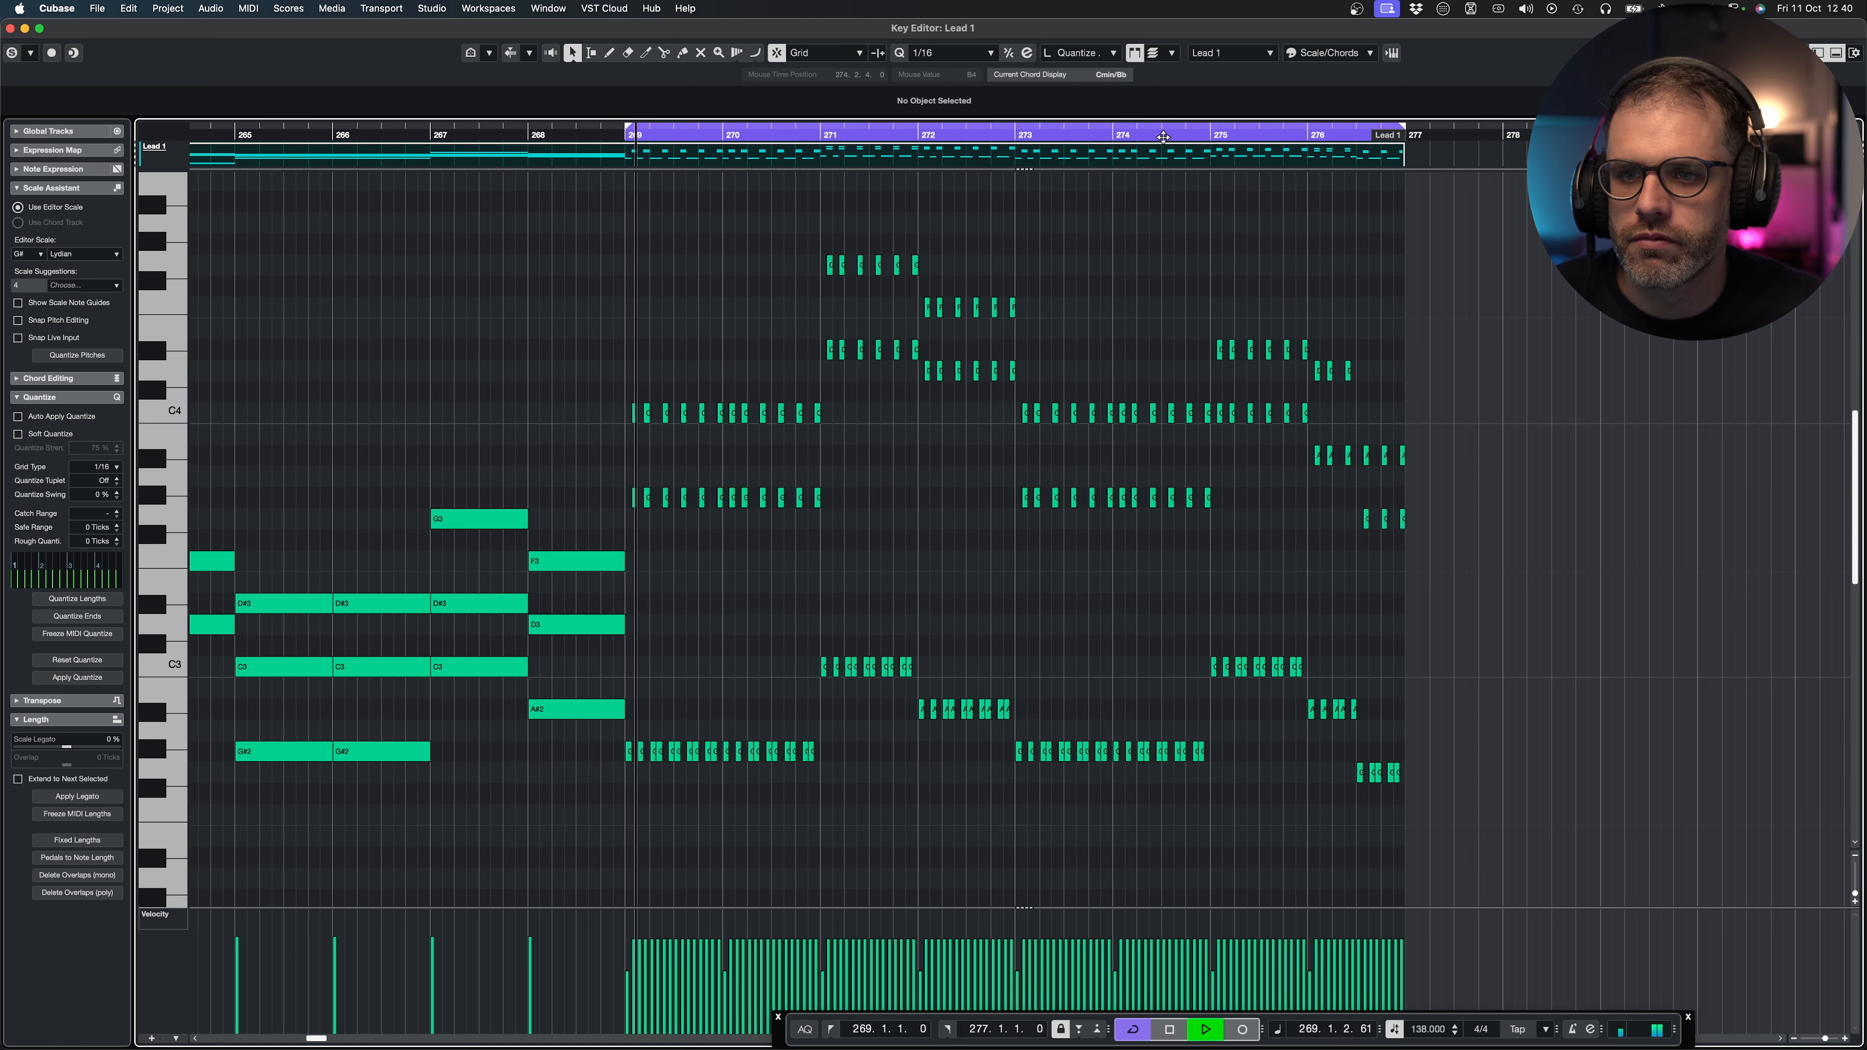
key("space")
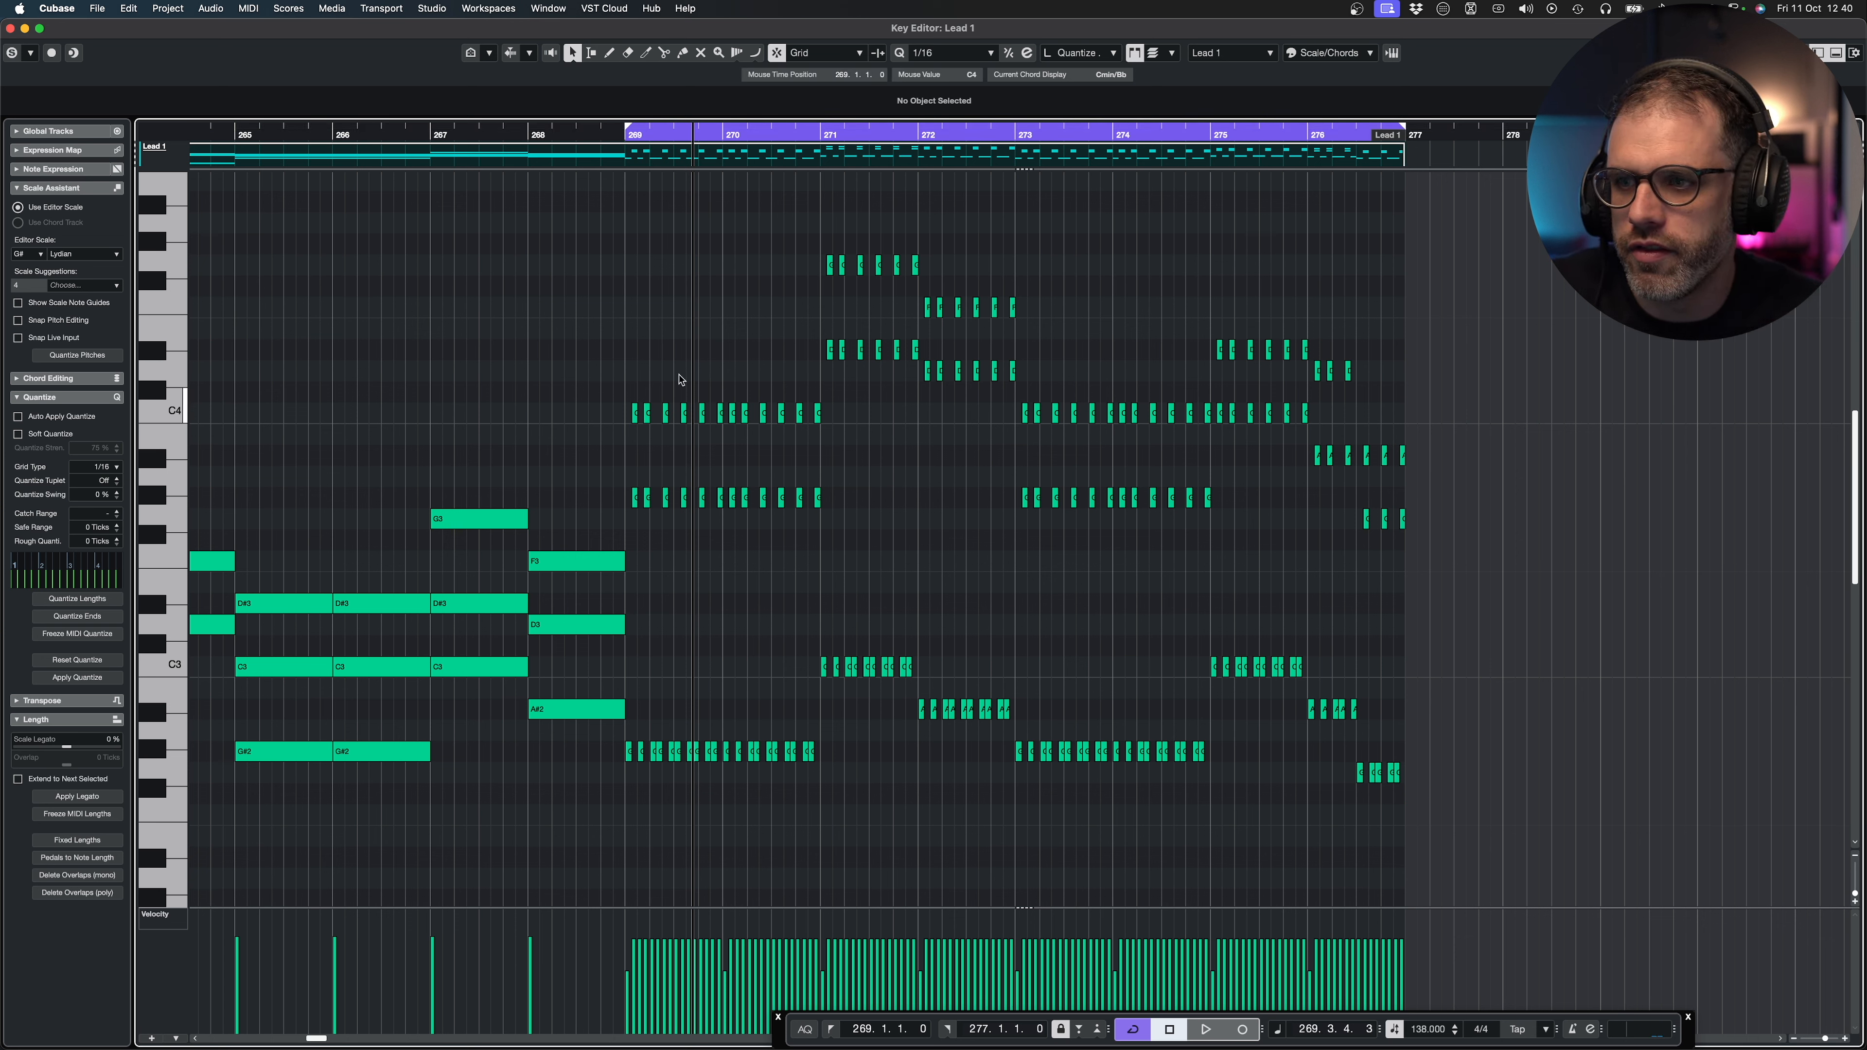
Raise the two upper voices in the second half of bar 274 by two semitones to A#3 and D4, leaving the bass.
left_click_drag(1208, 398, 1164, 769)
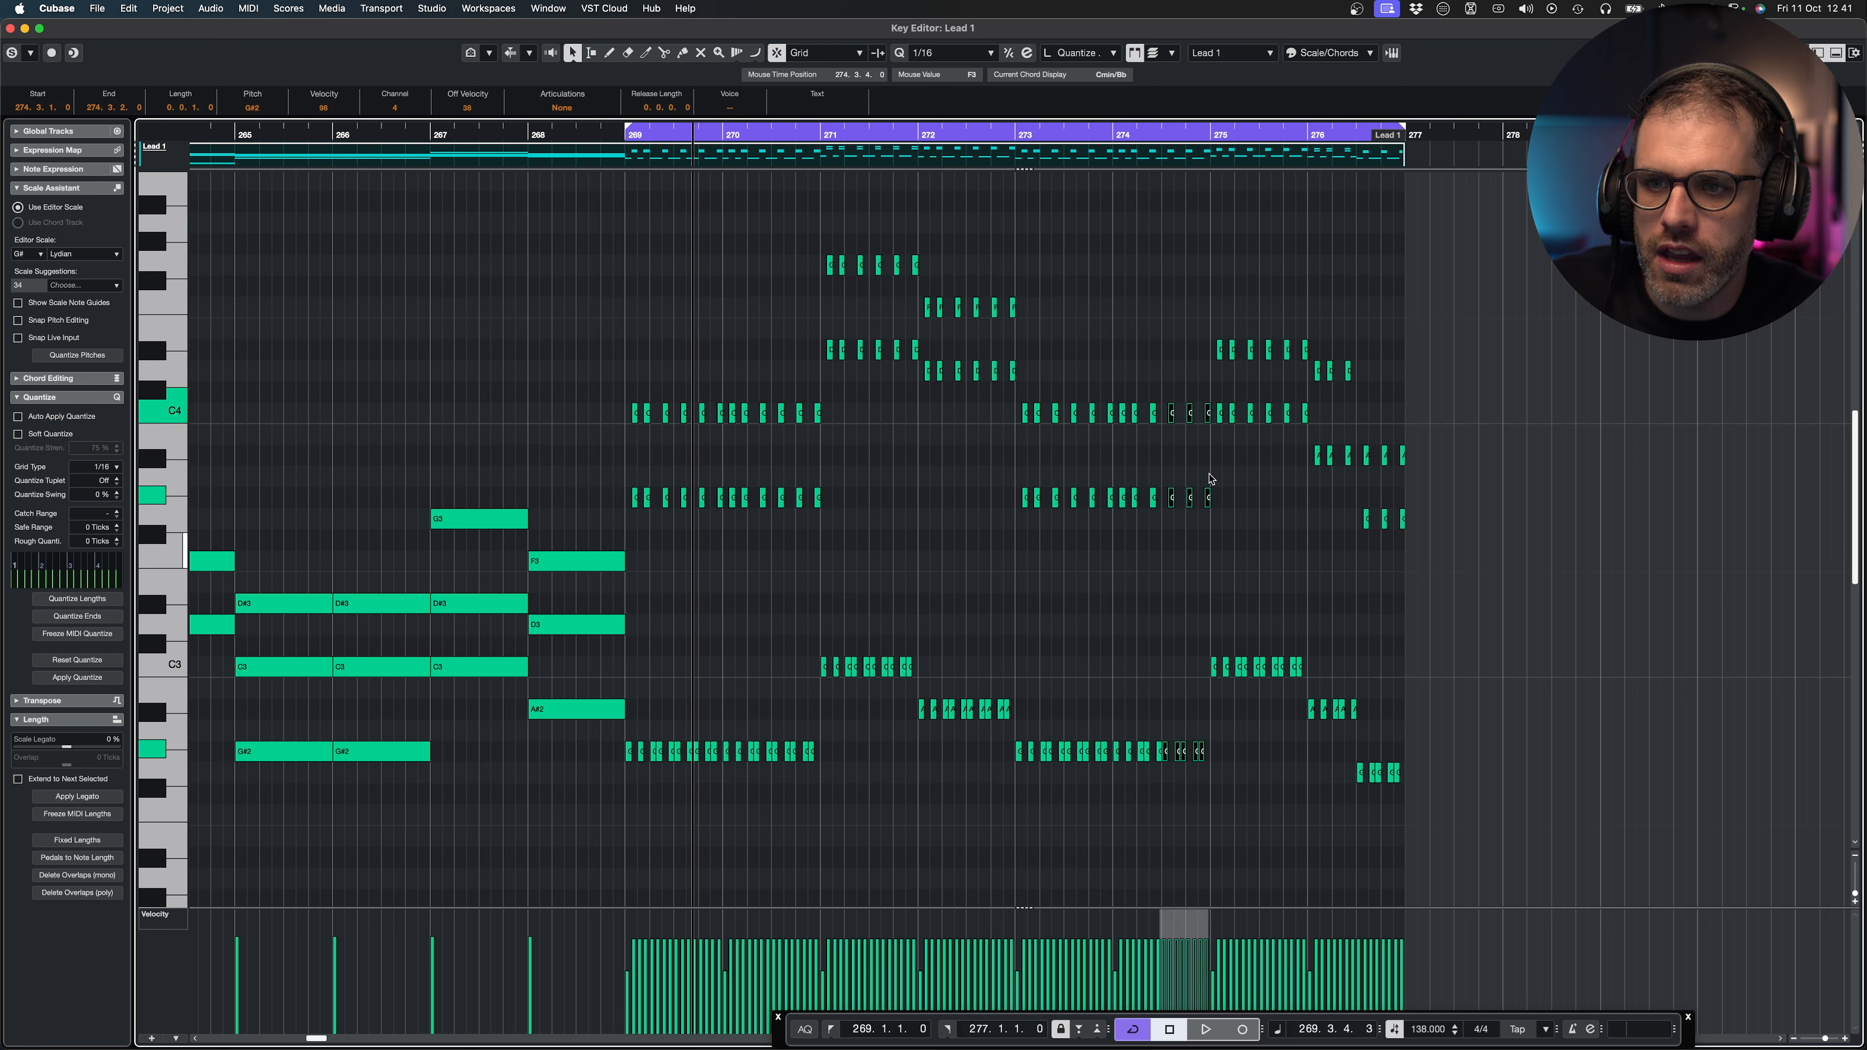
left_click(1209, 392)
left_click_drag(1209, 396, 1165, 527)
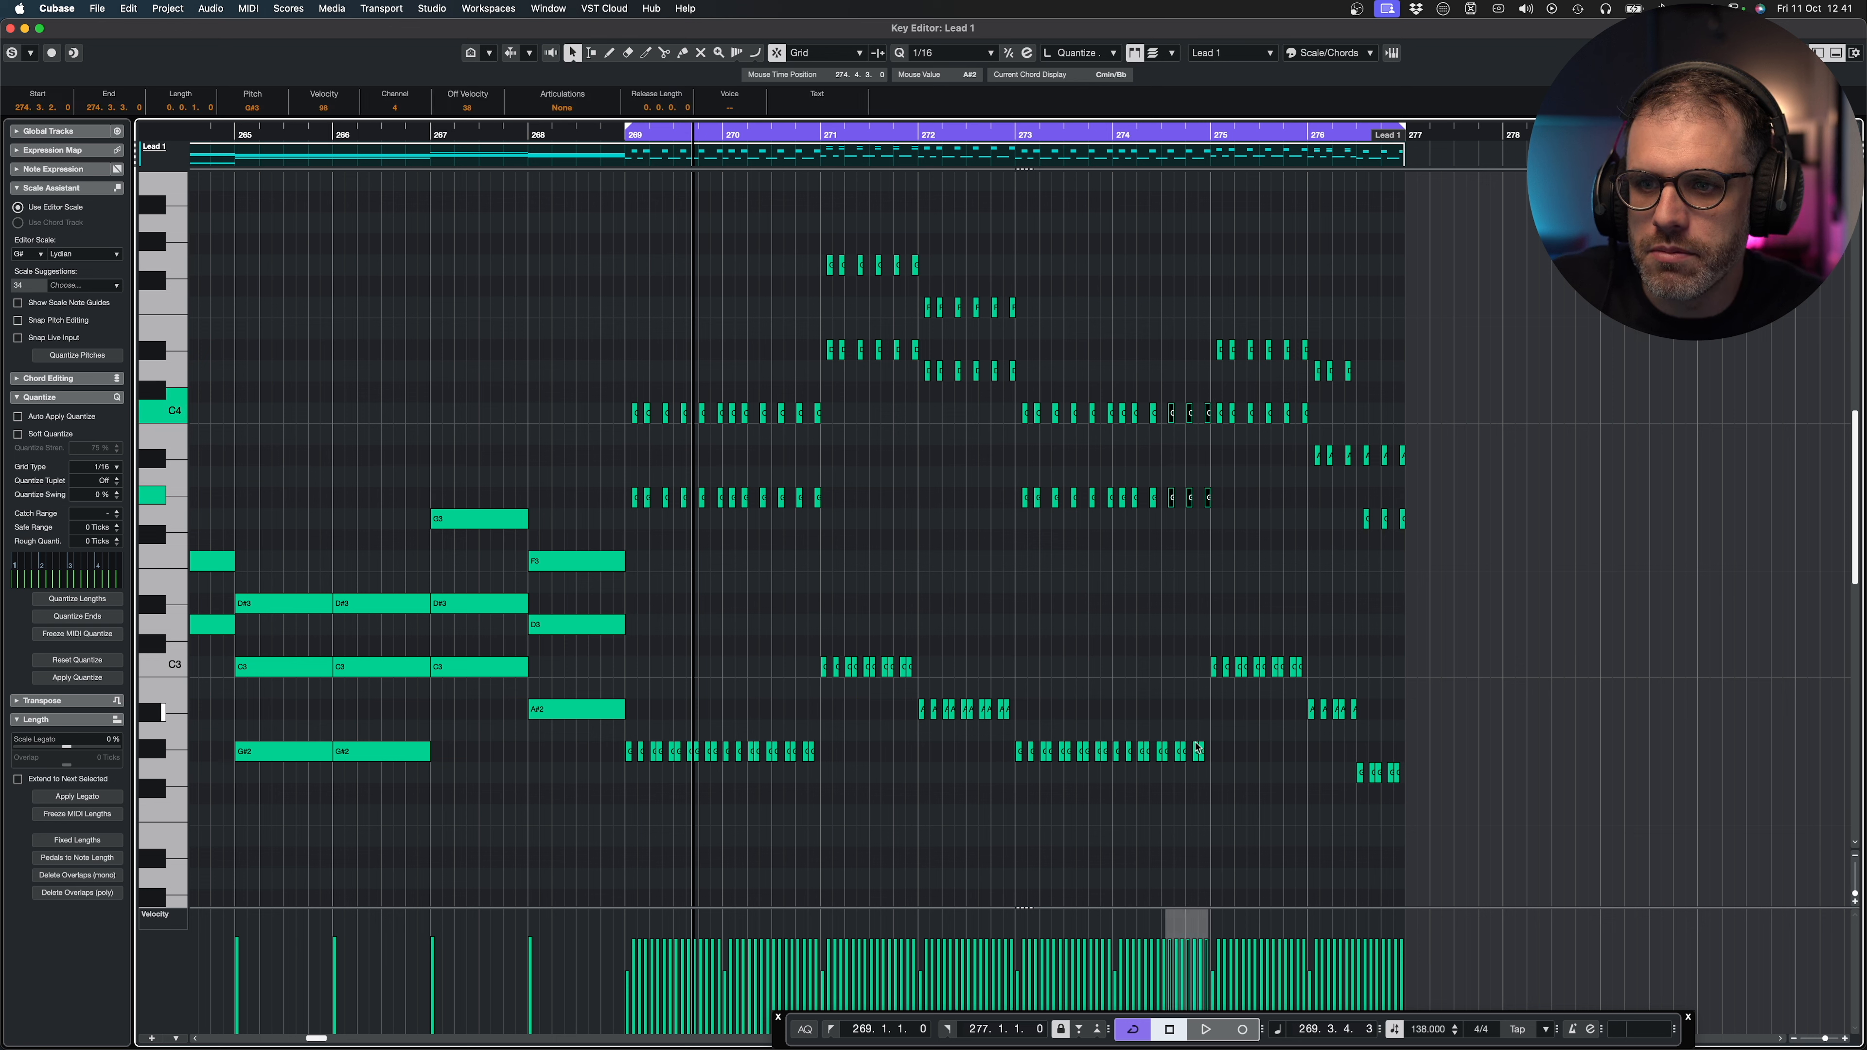
key("Up")
key("Up")
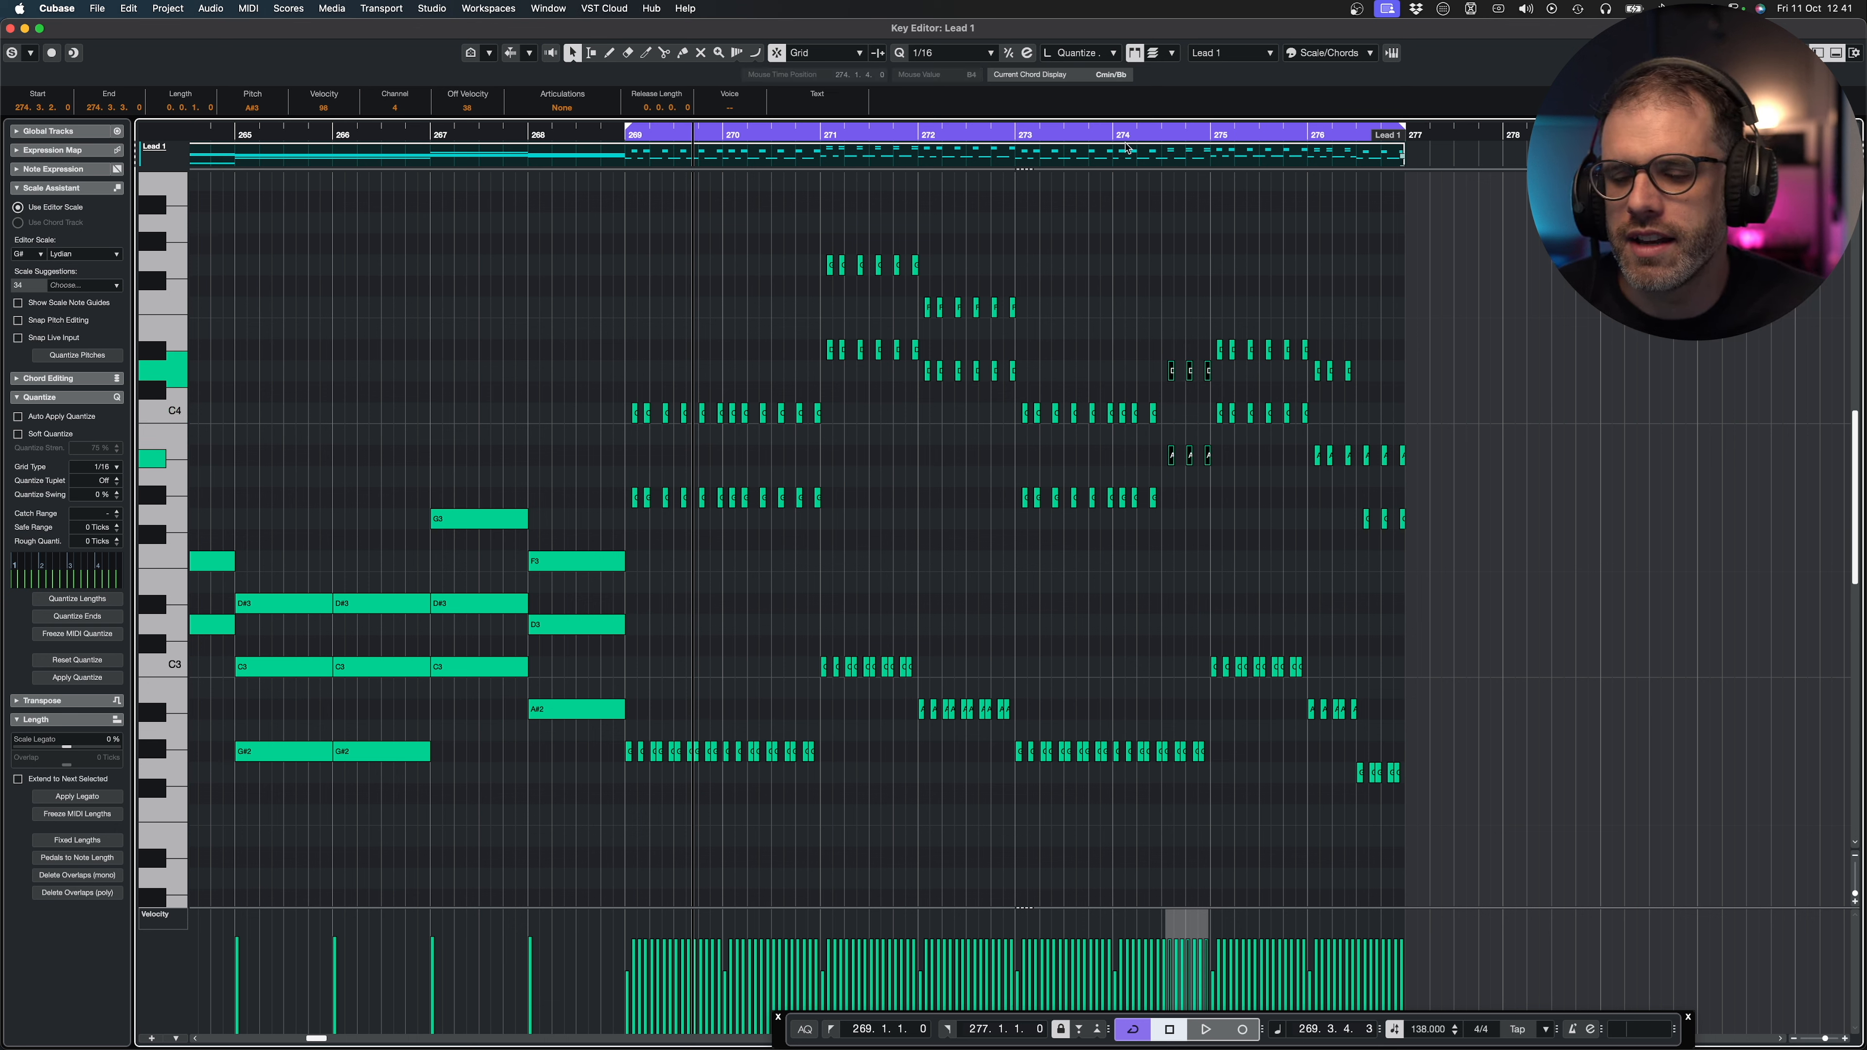
Play back the pattern through the changed upper voices in bar 274 and into bar 275.
left_click_drag(1105, 134, 980, 136)
key("space")
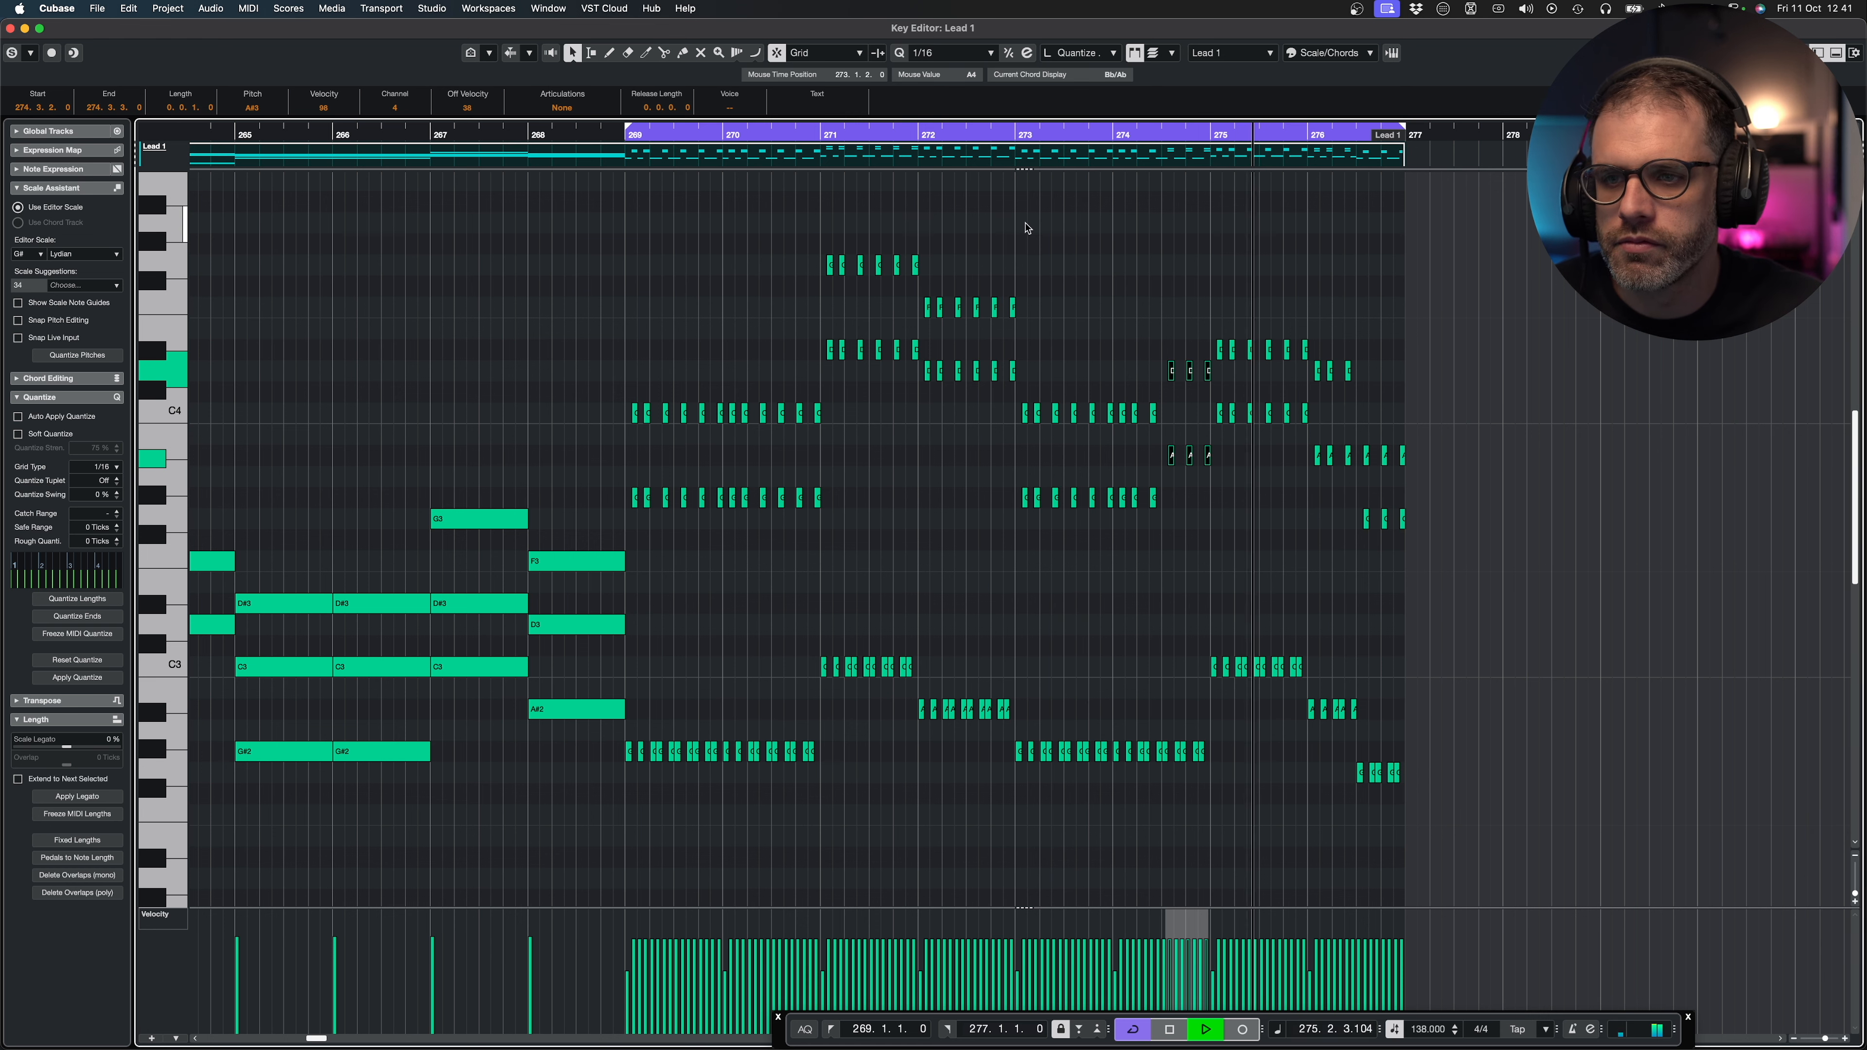
key("space")
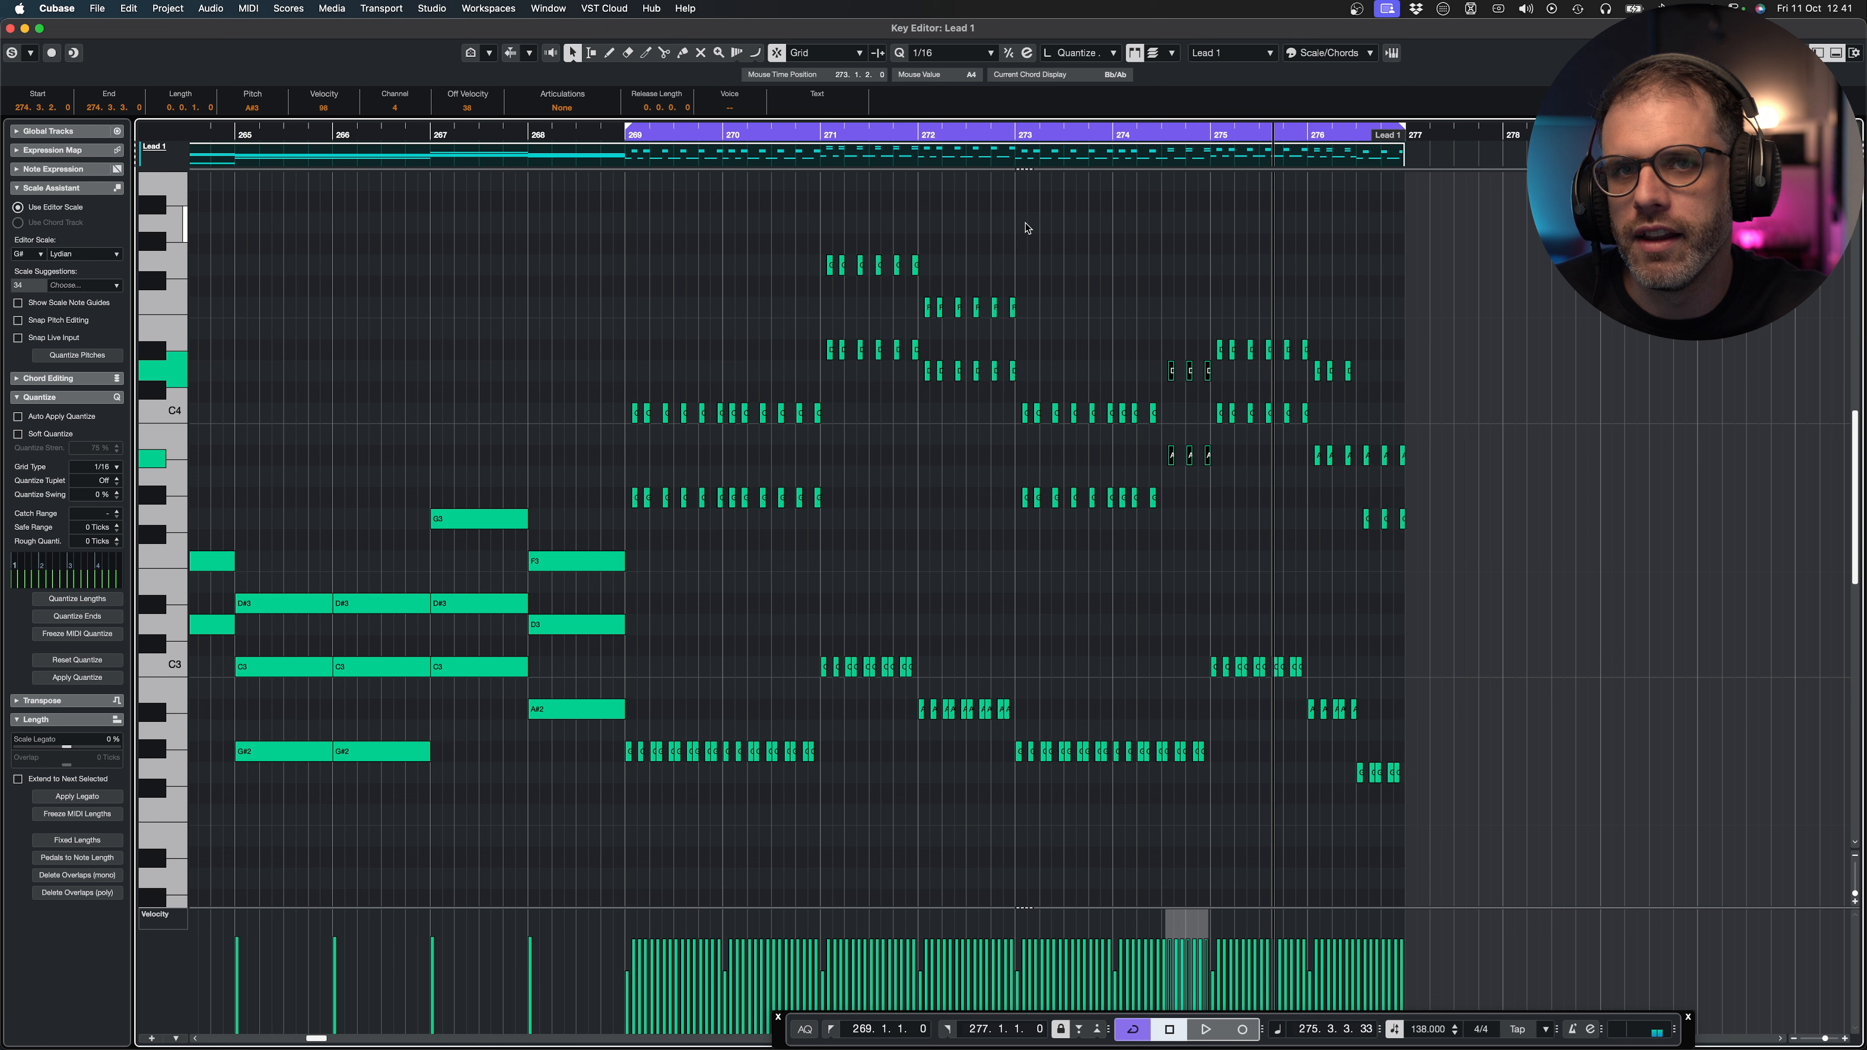
left_click(1442, 436)
scroll(1125, 385, "left", 5)
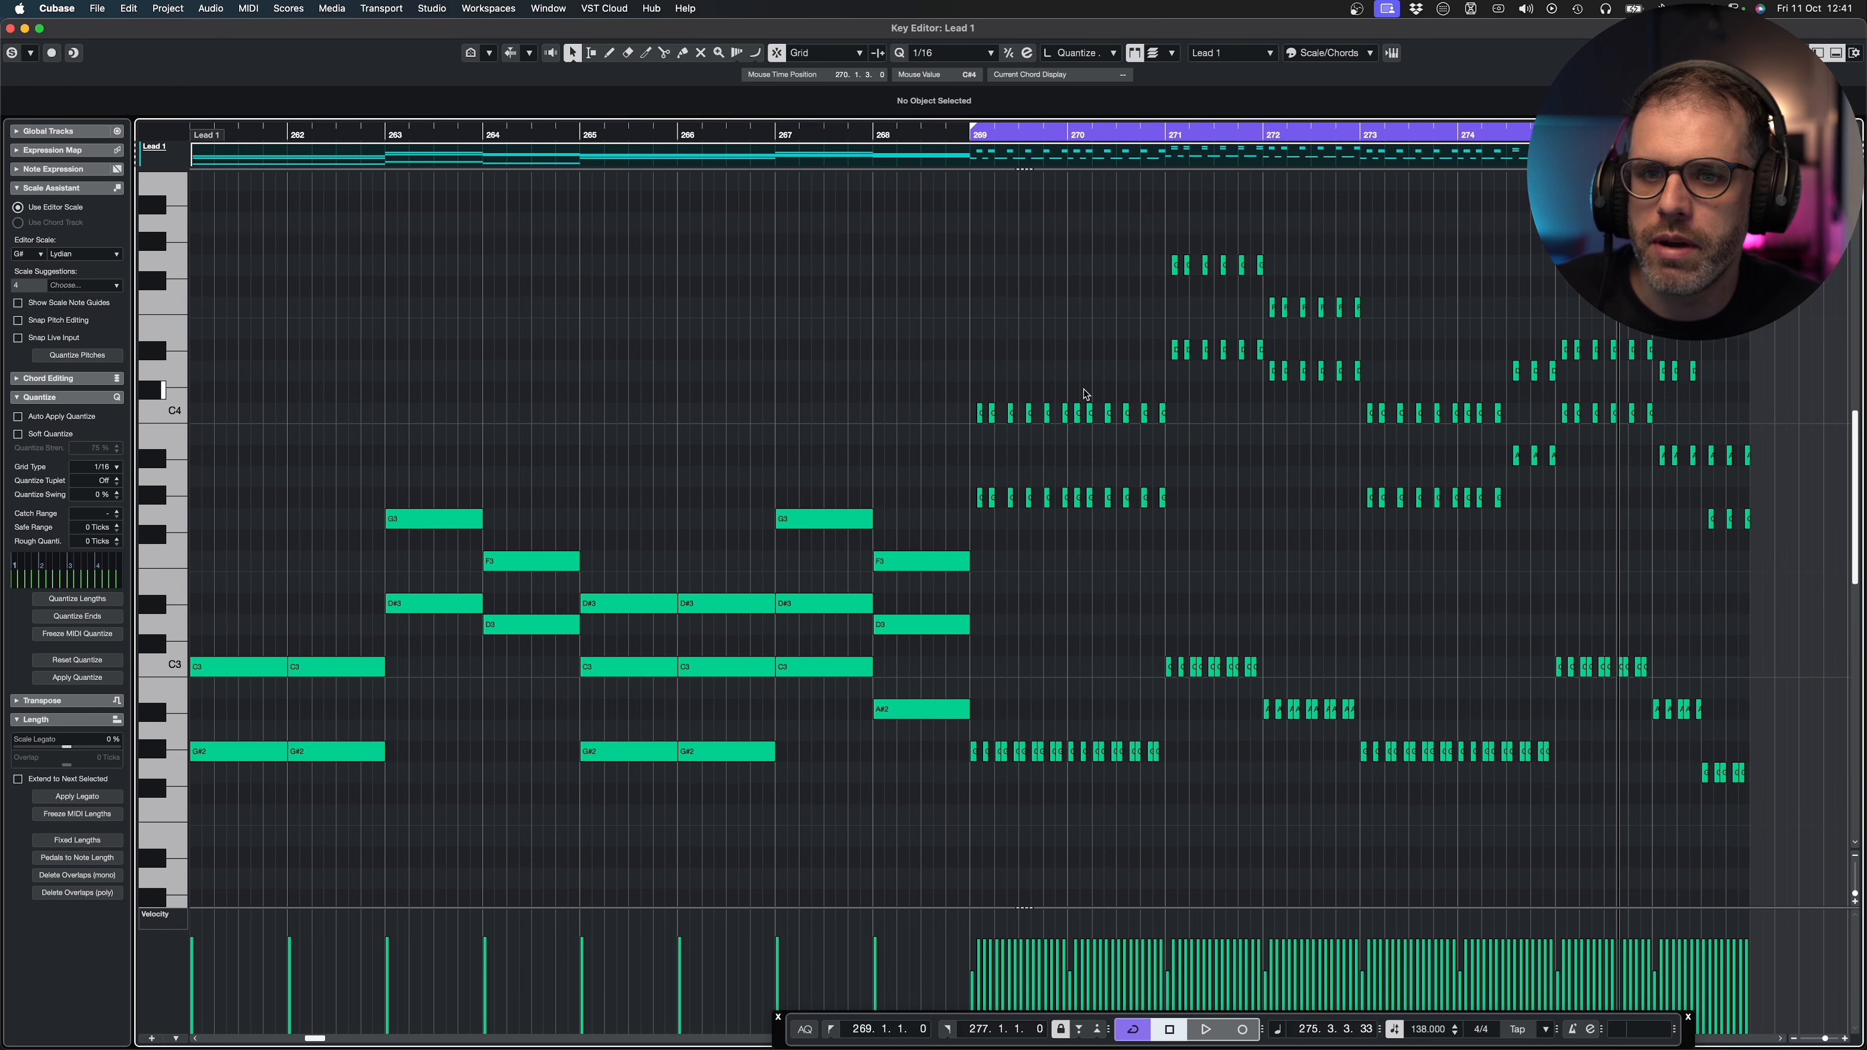
Return to the project arrangement and set the loop range to the two Lead 1 parts spanning bars 245 to 261.
key("Escape")
left_click_drag(684, 267, 754, 315)
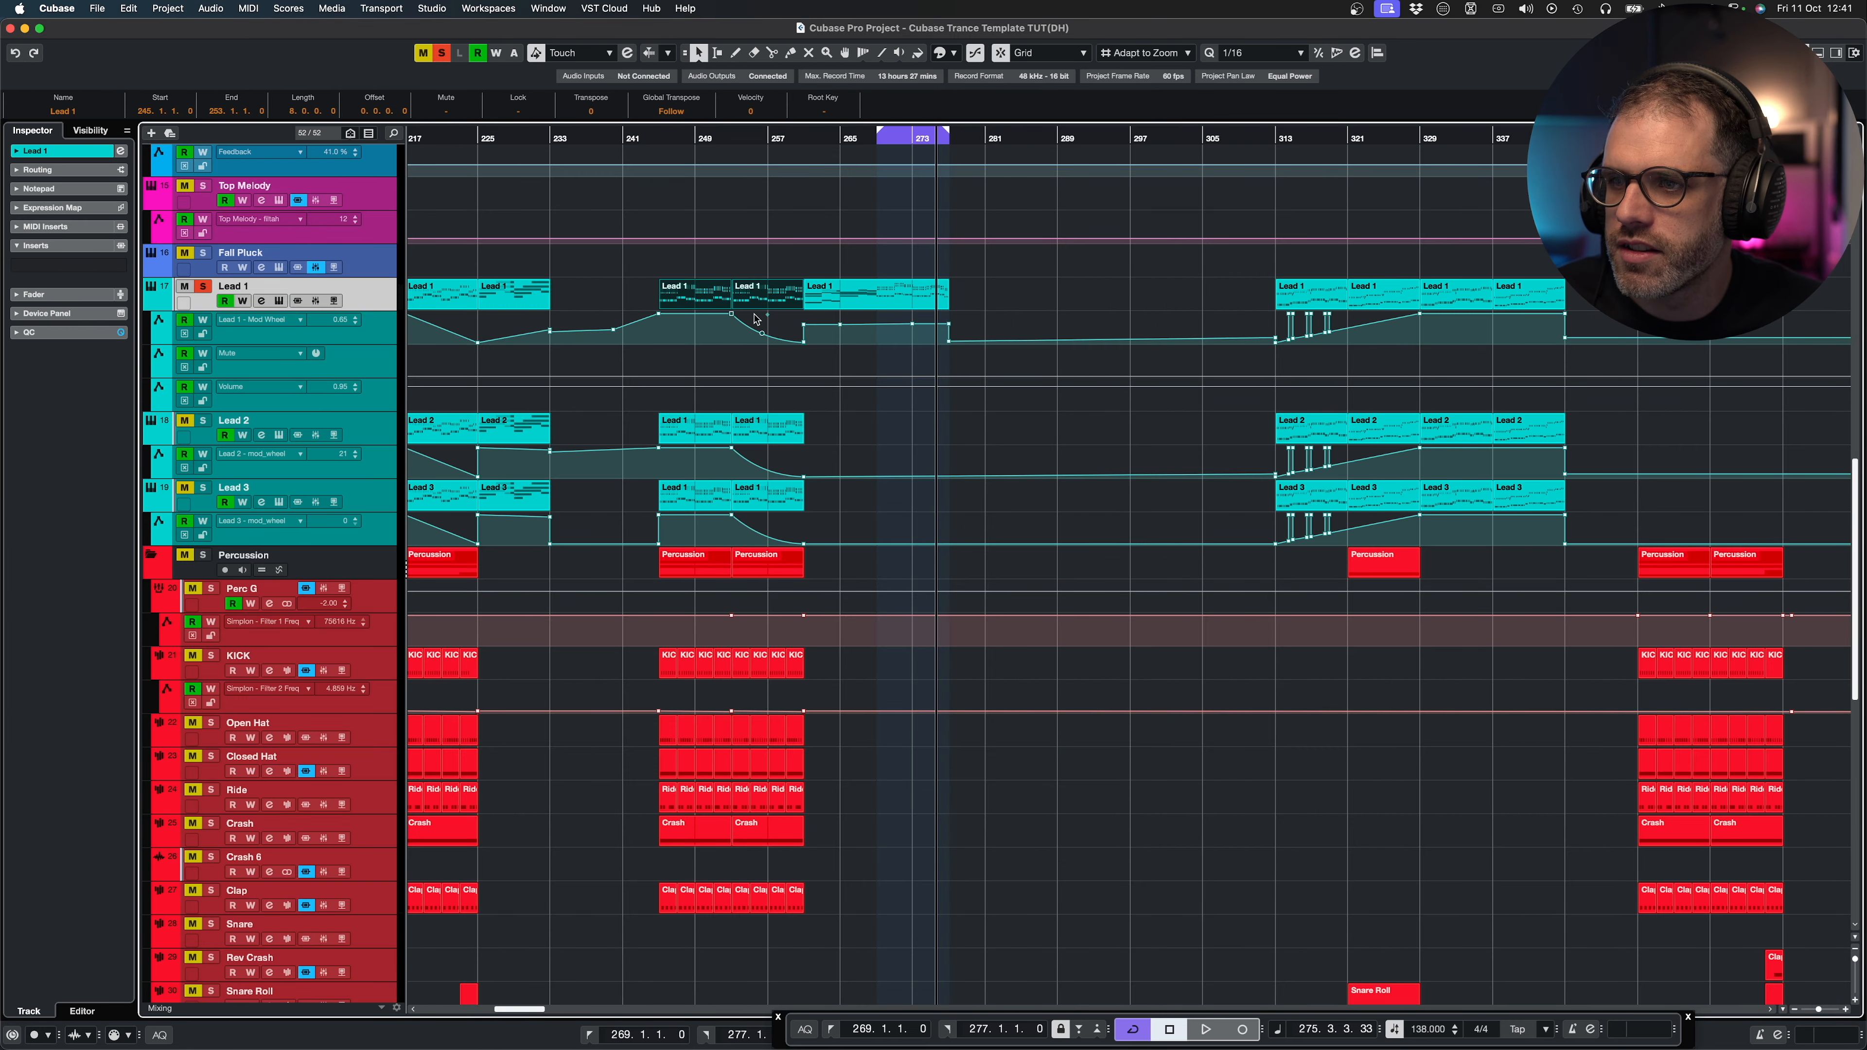
key("p")
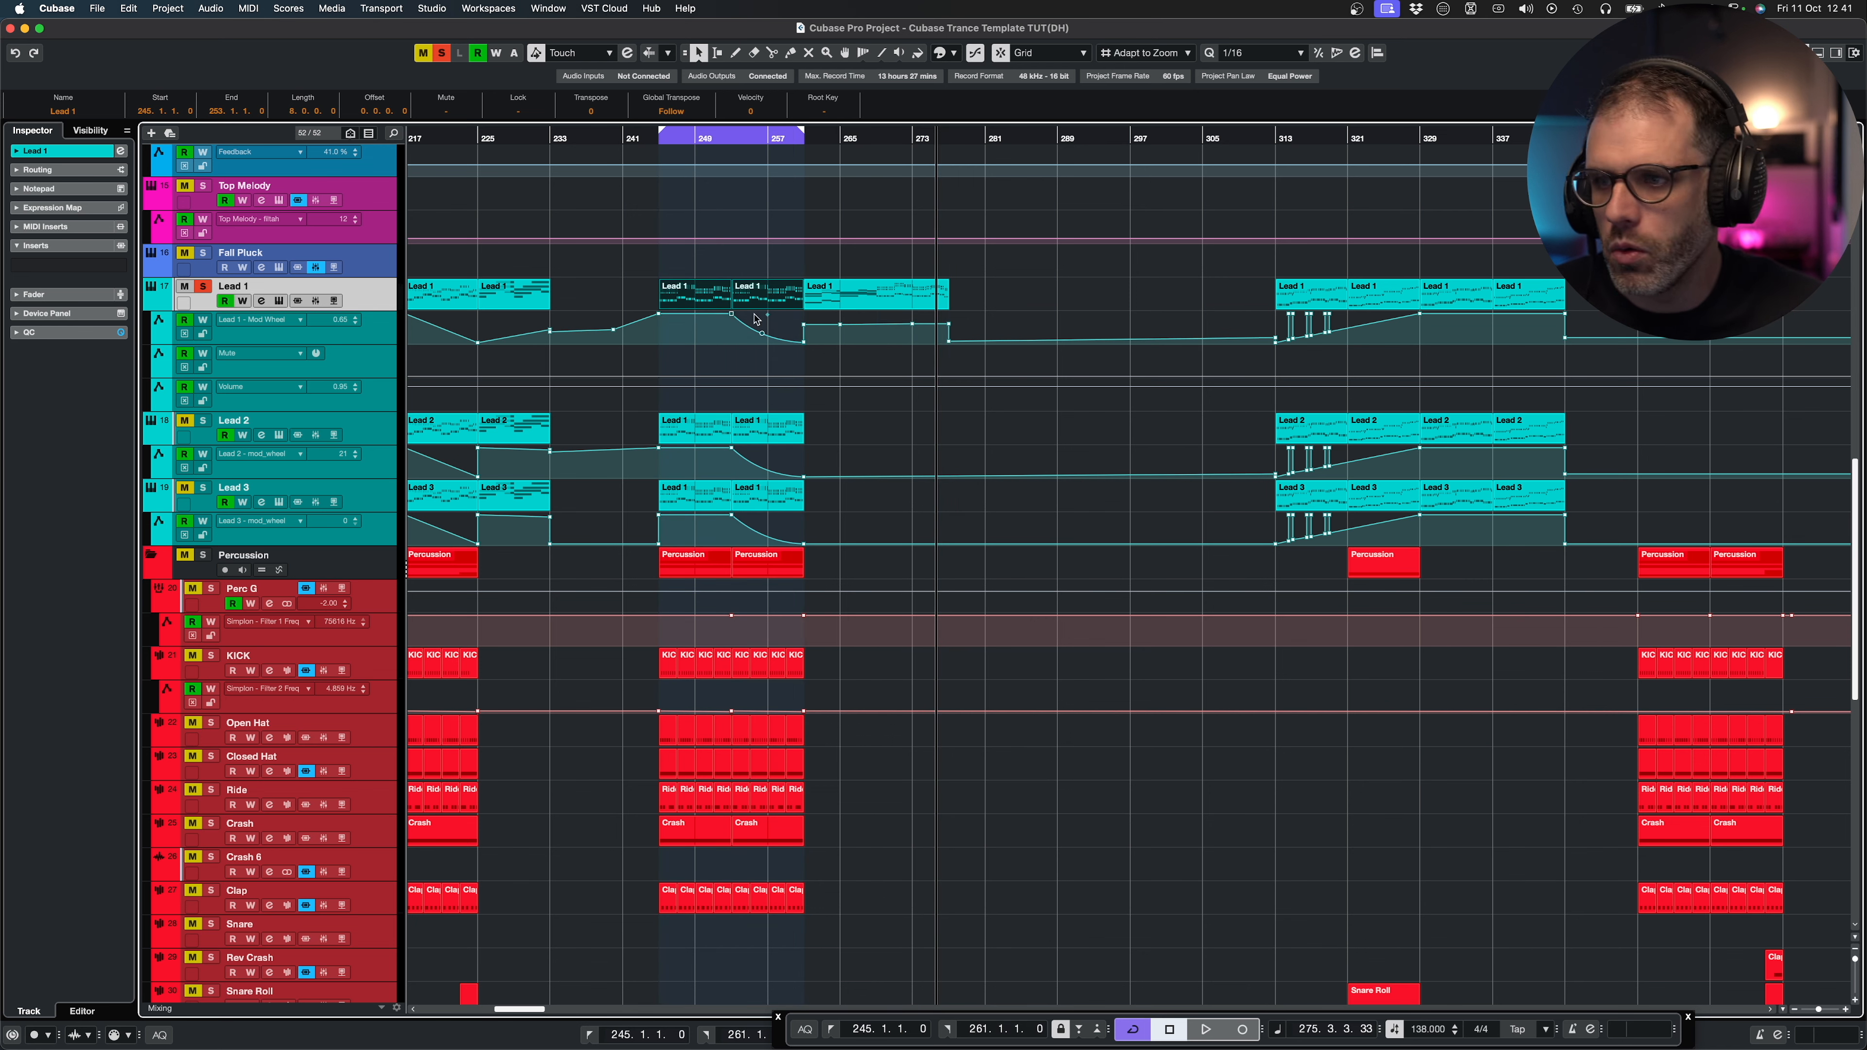
Deactivate all solos and play the looped section at bars 245–261 with the full arrangement.
left_click(440, 53)
left_click(891, 445)
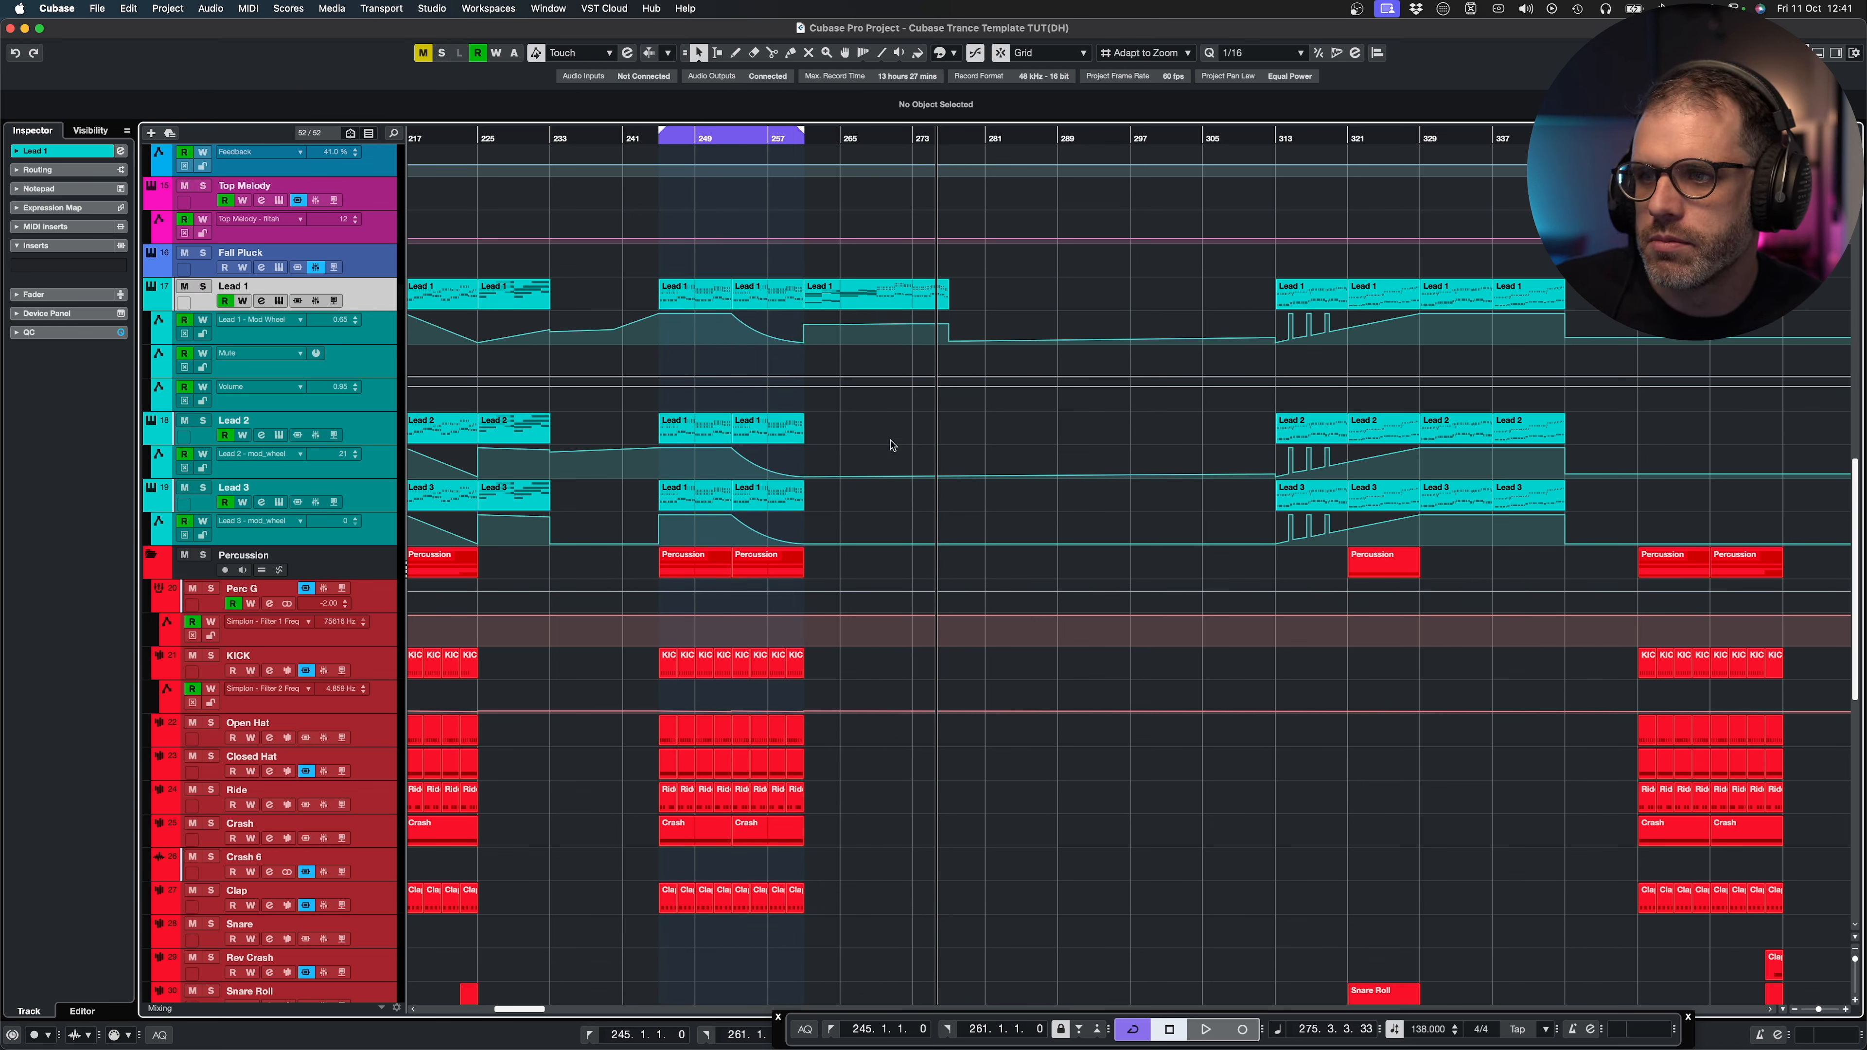
key("space")
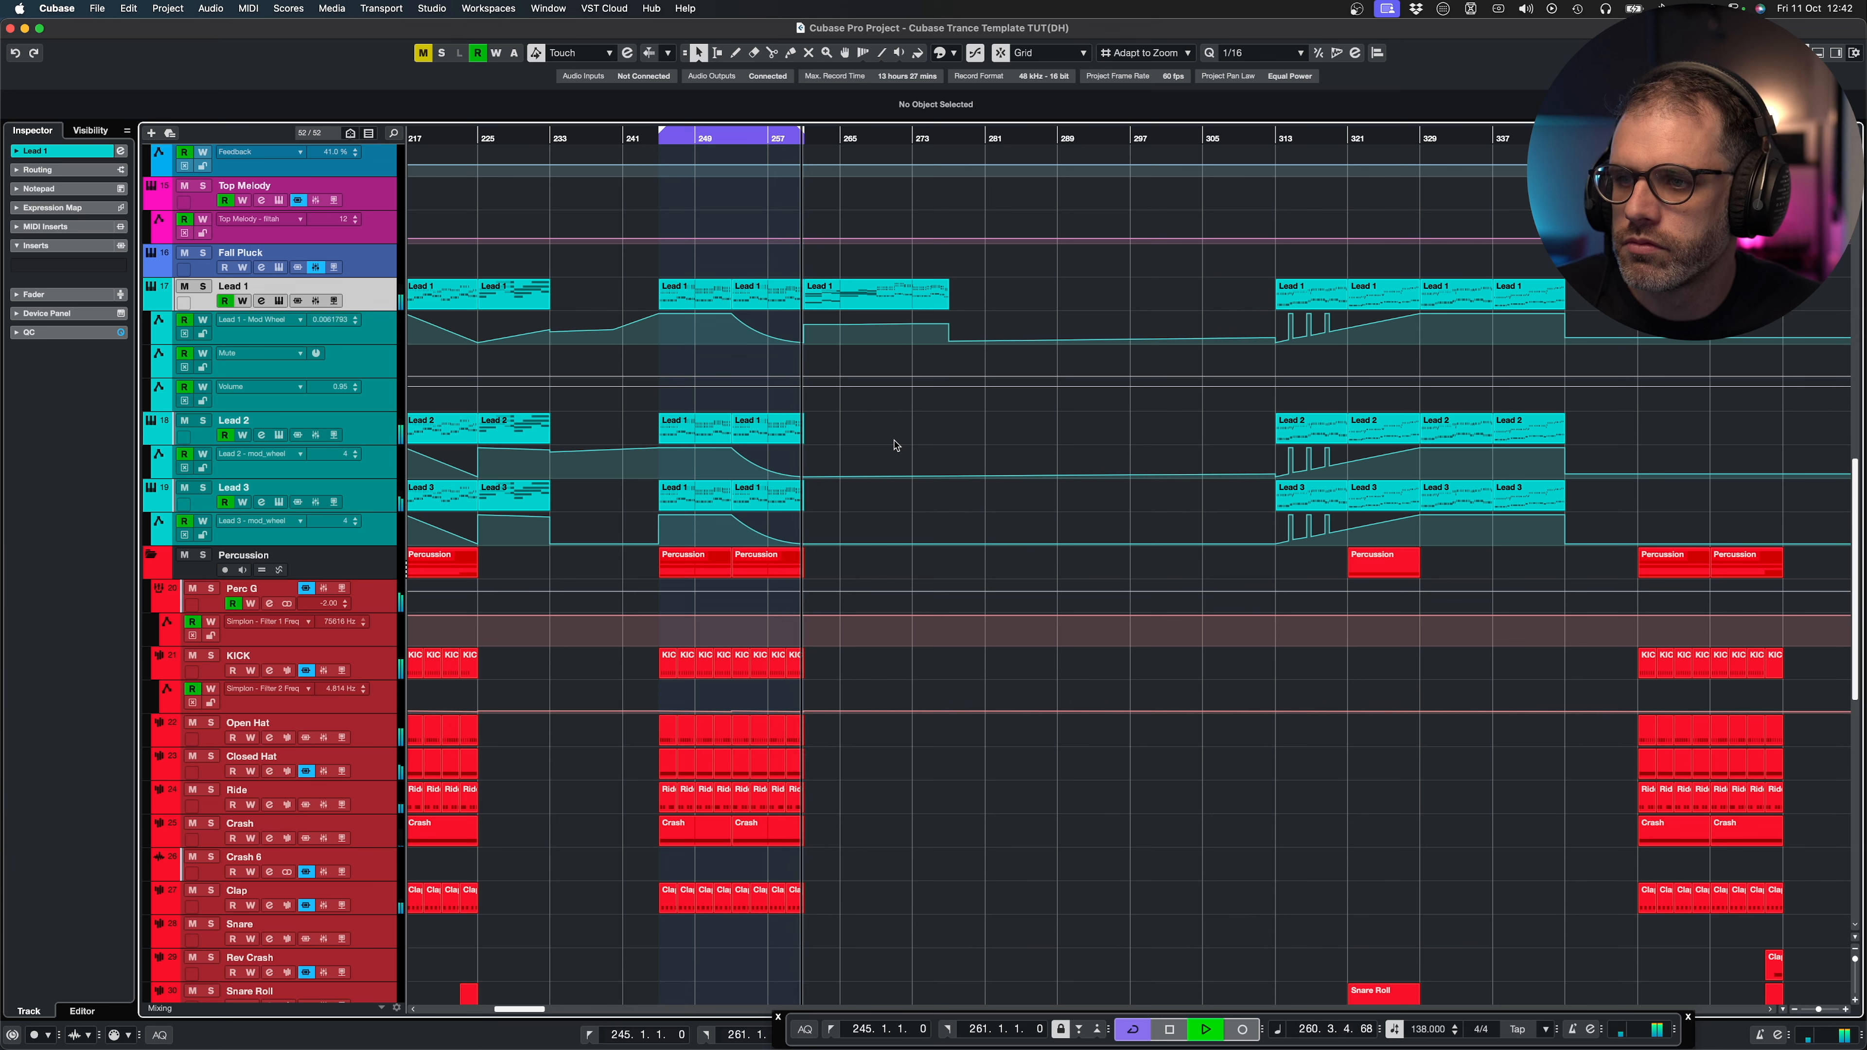
key("space")
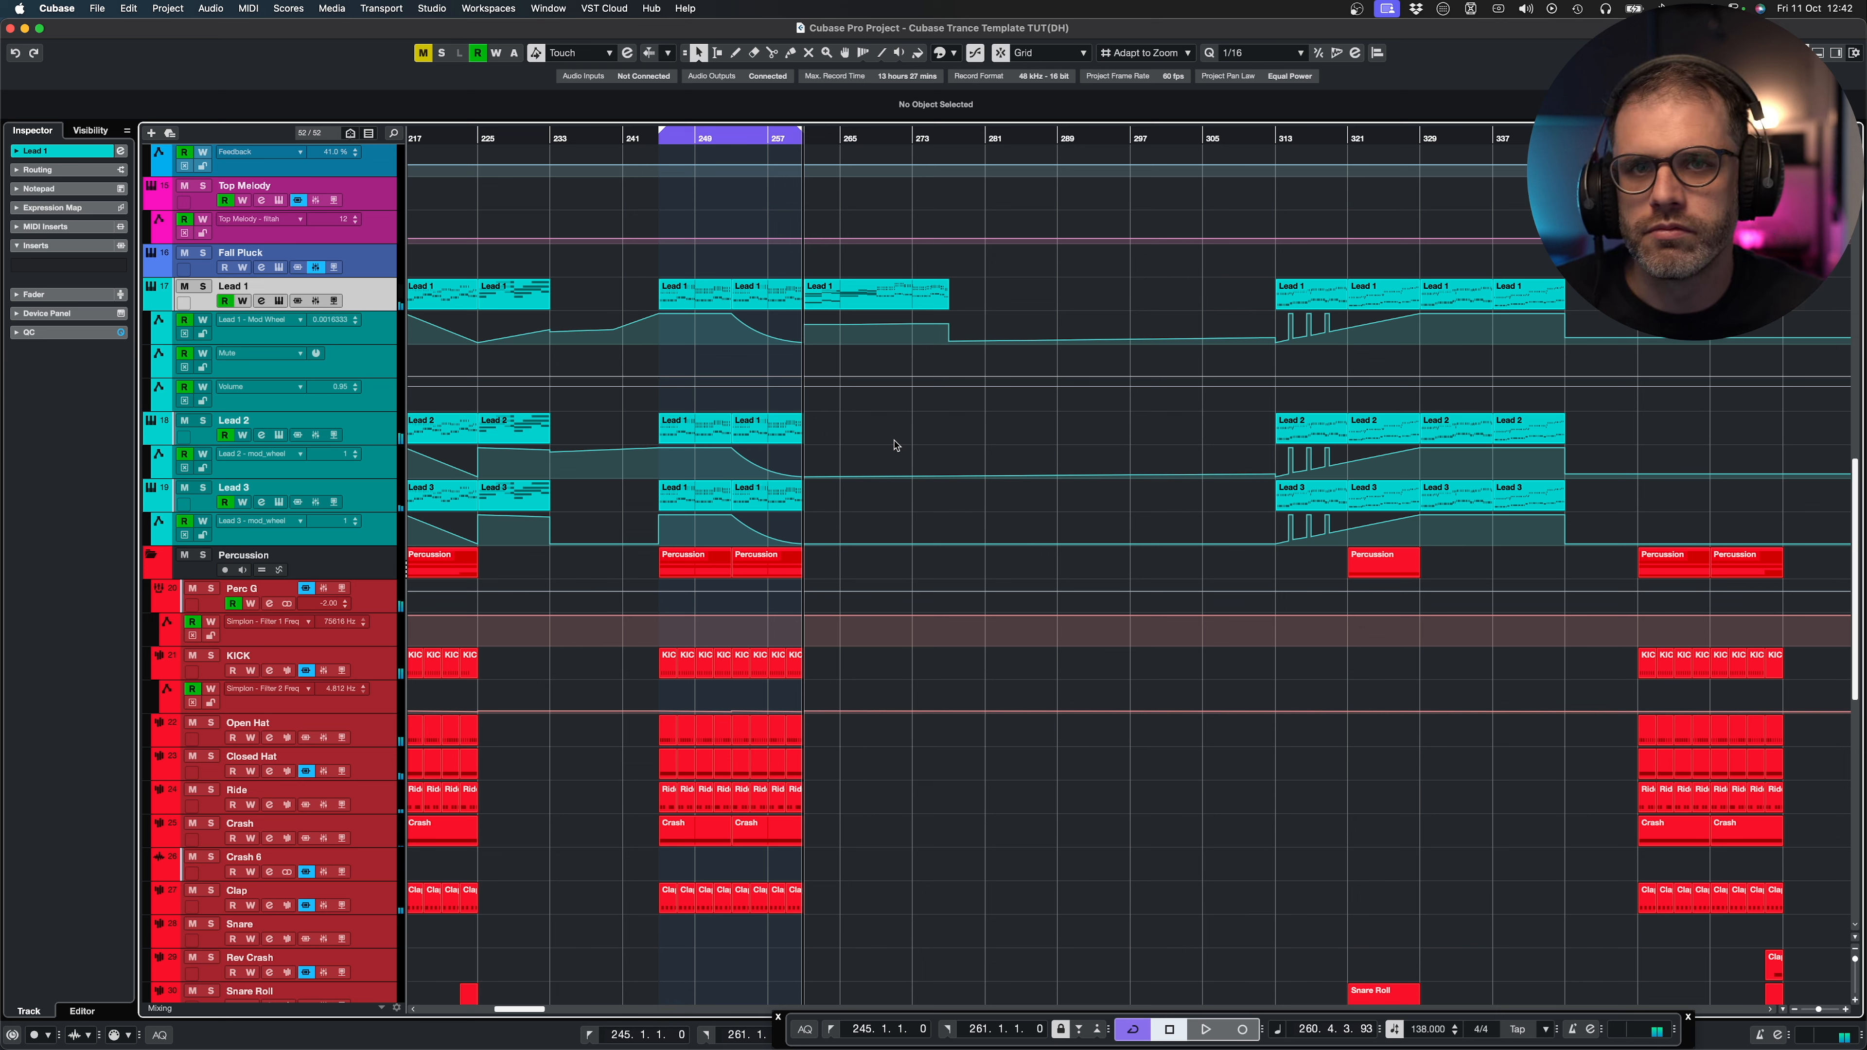